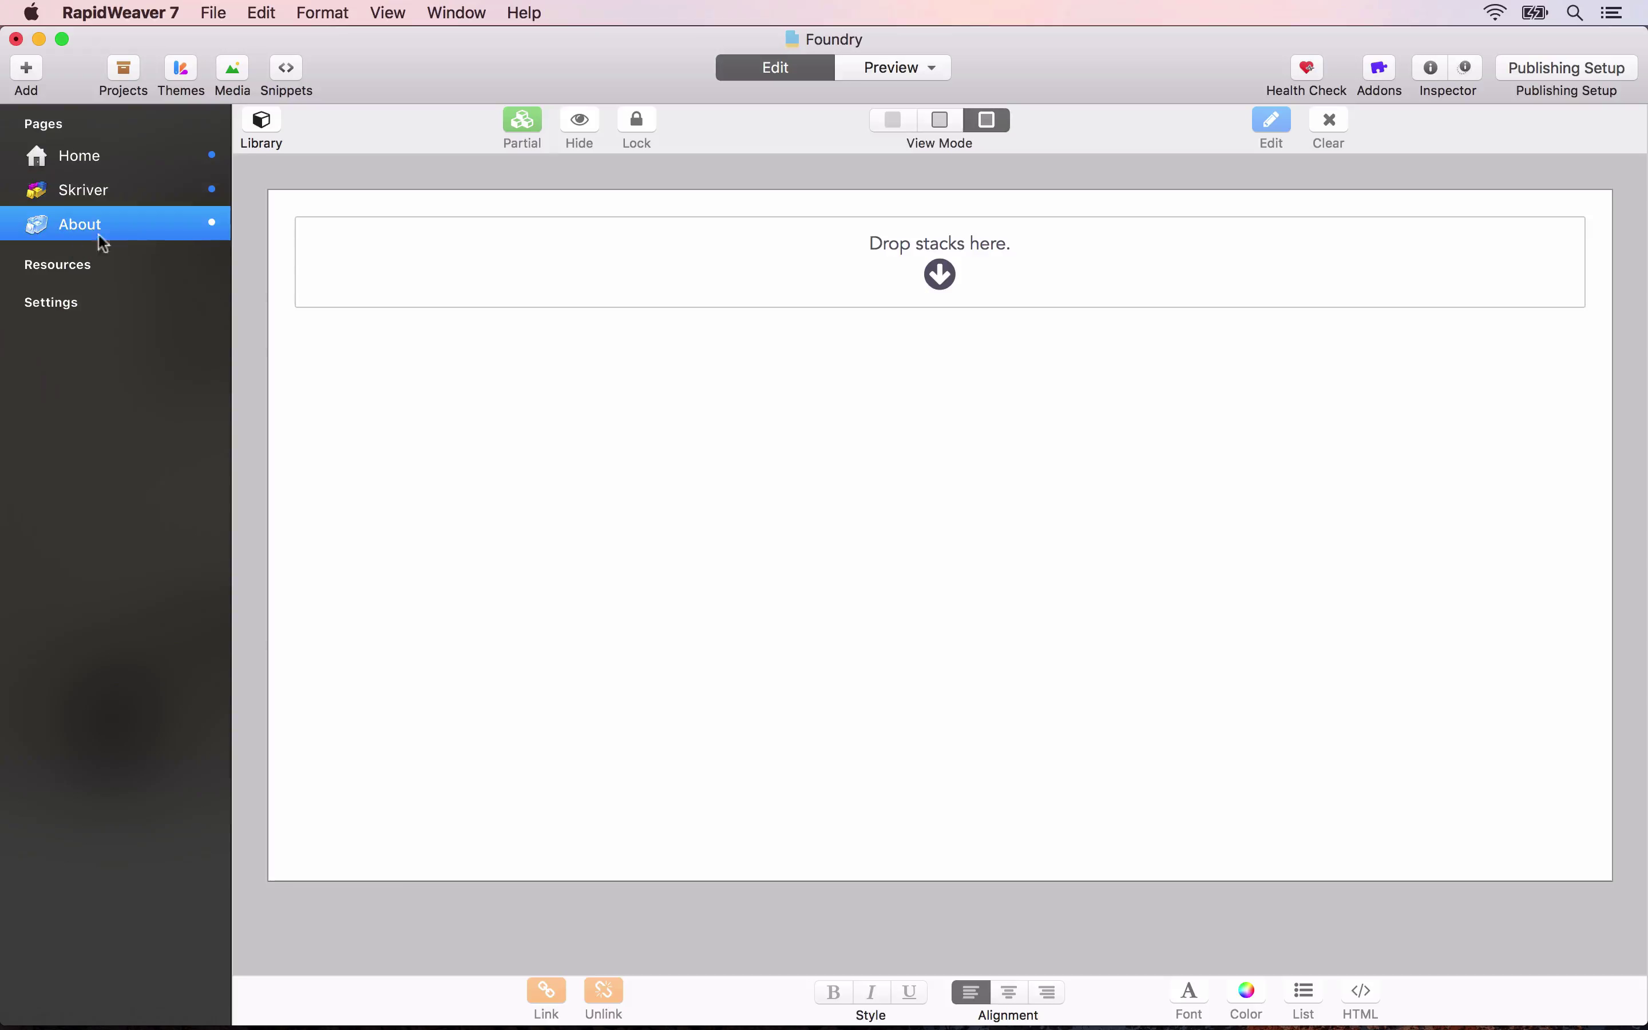
# Set the About page's folder name to "about" in its page settings.
pyautogui.click(1424, 71)
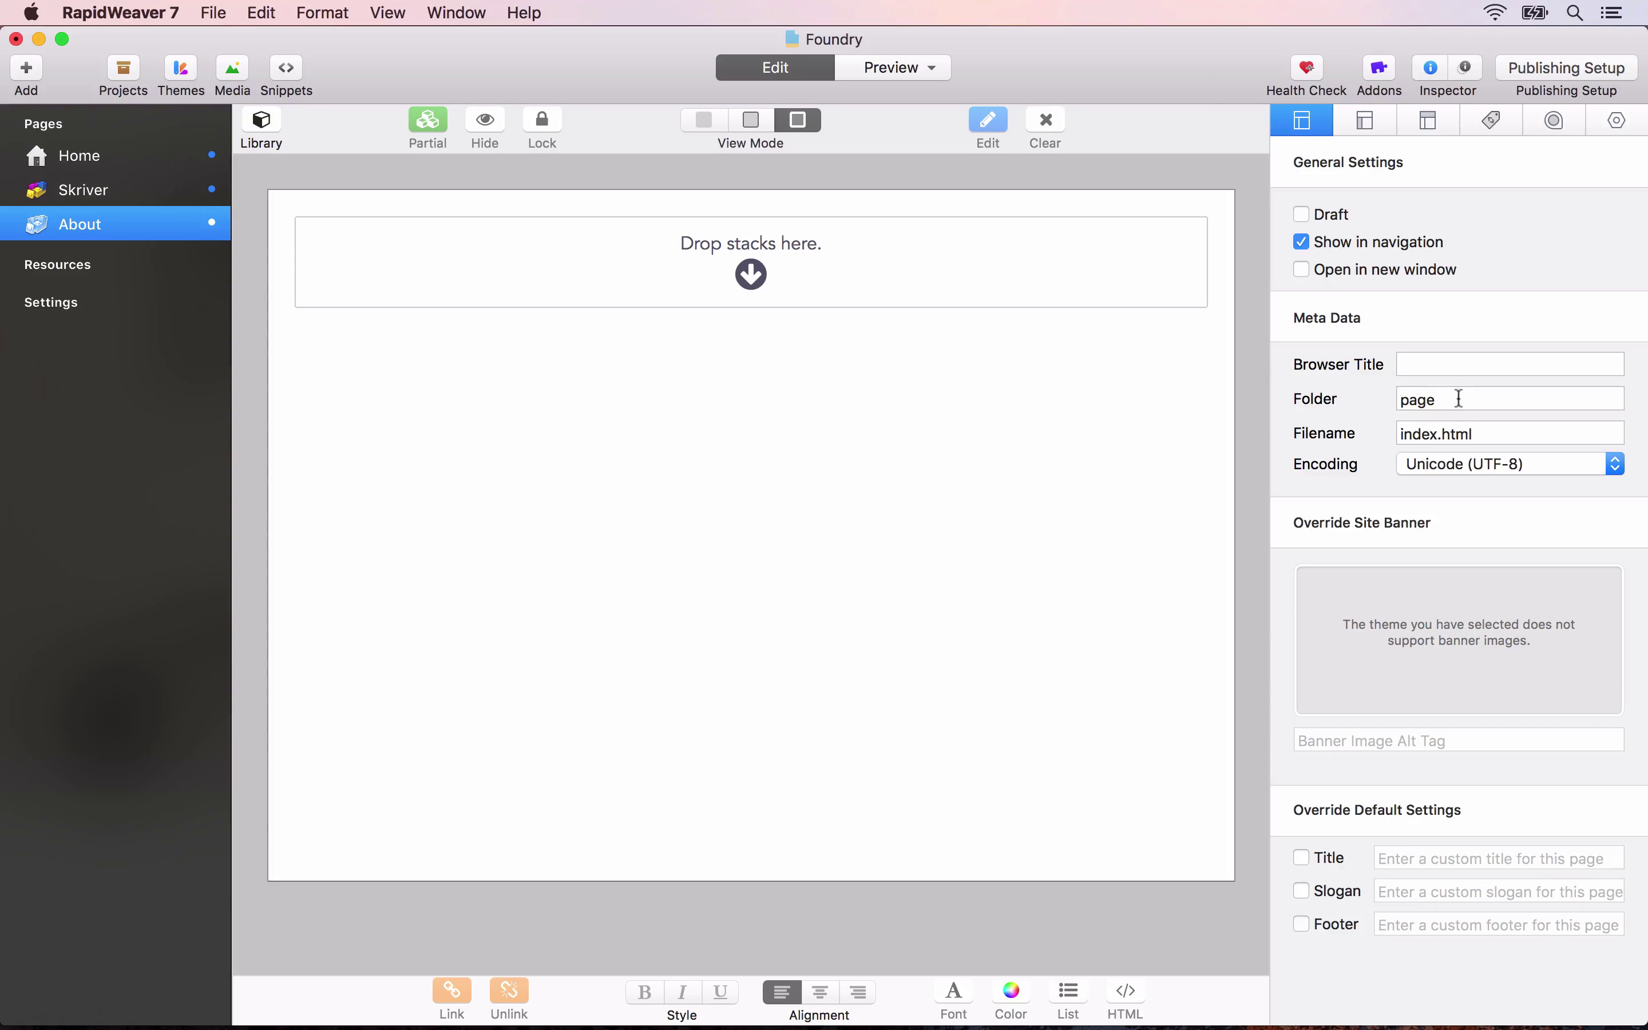
pyautogui.doubleClick(1435, 400)
pyautogui.write('about')
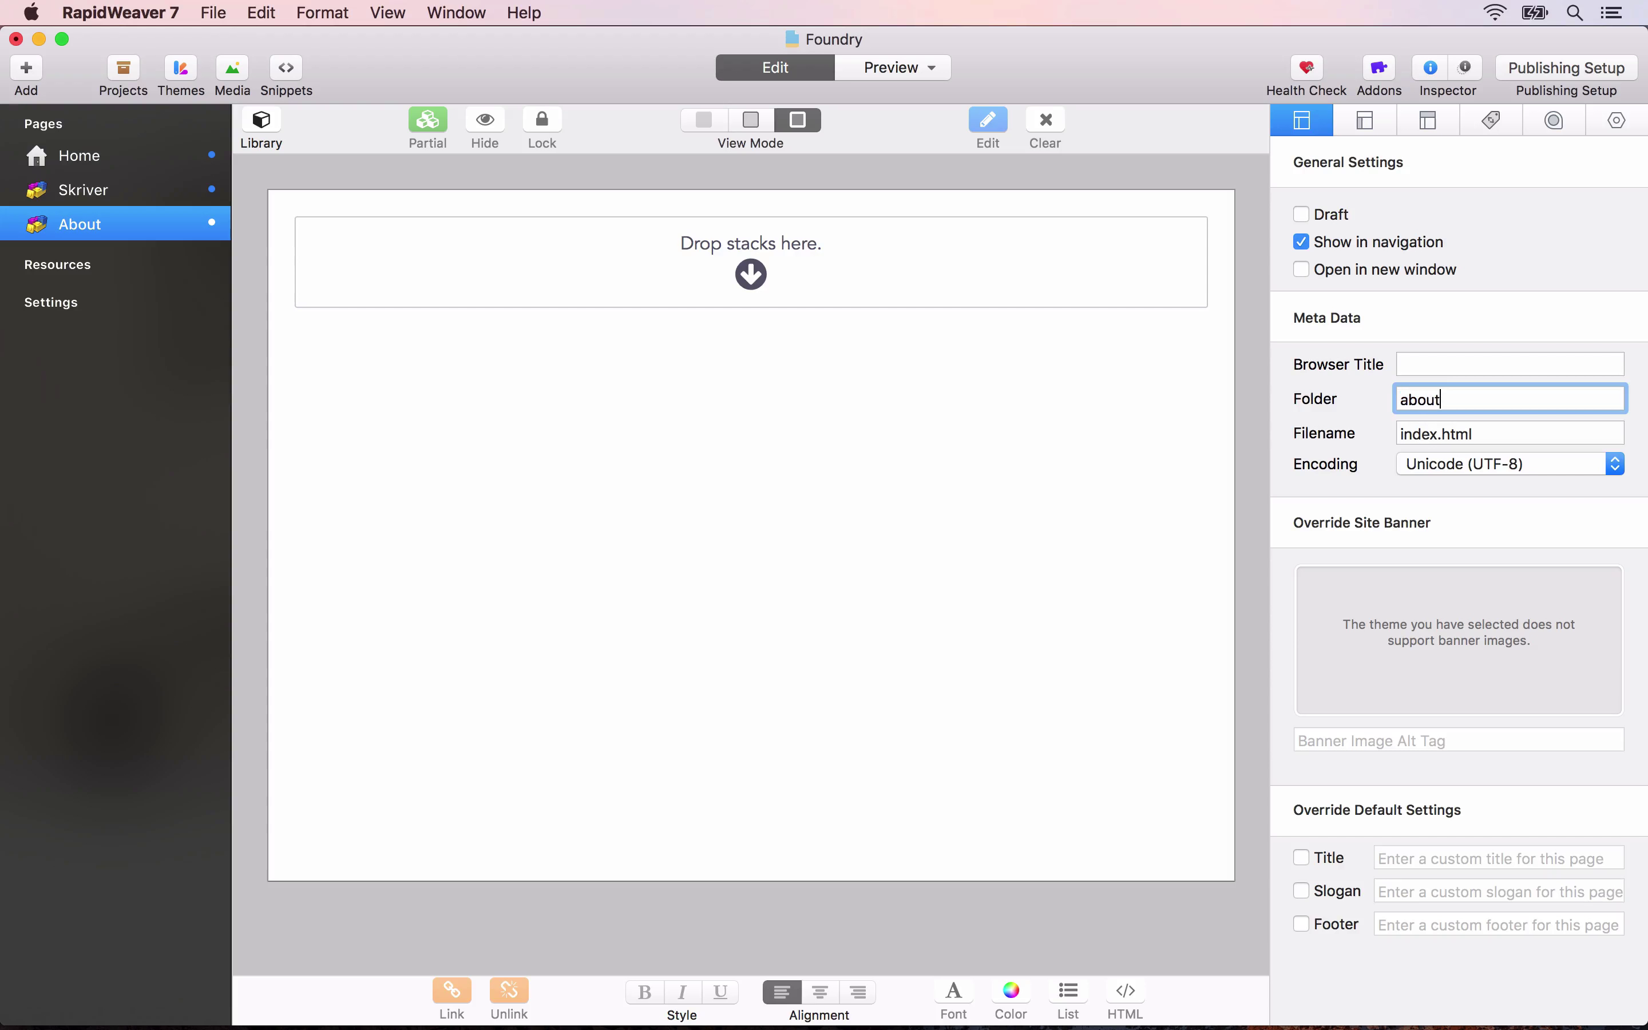
pyautogui.press('Tab')
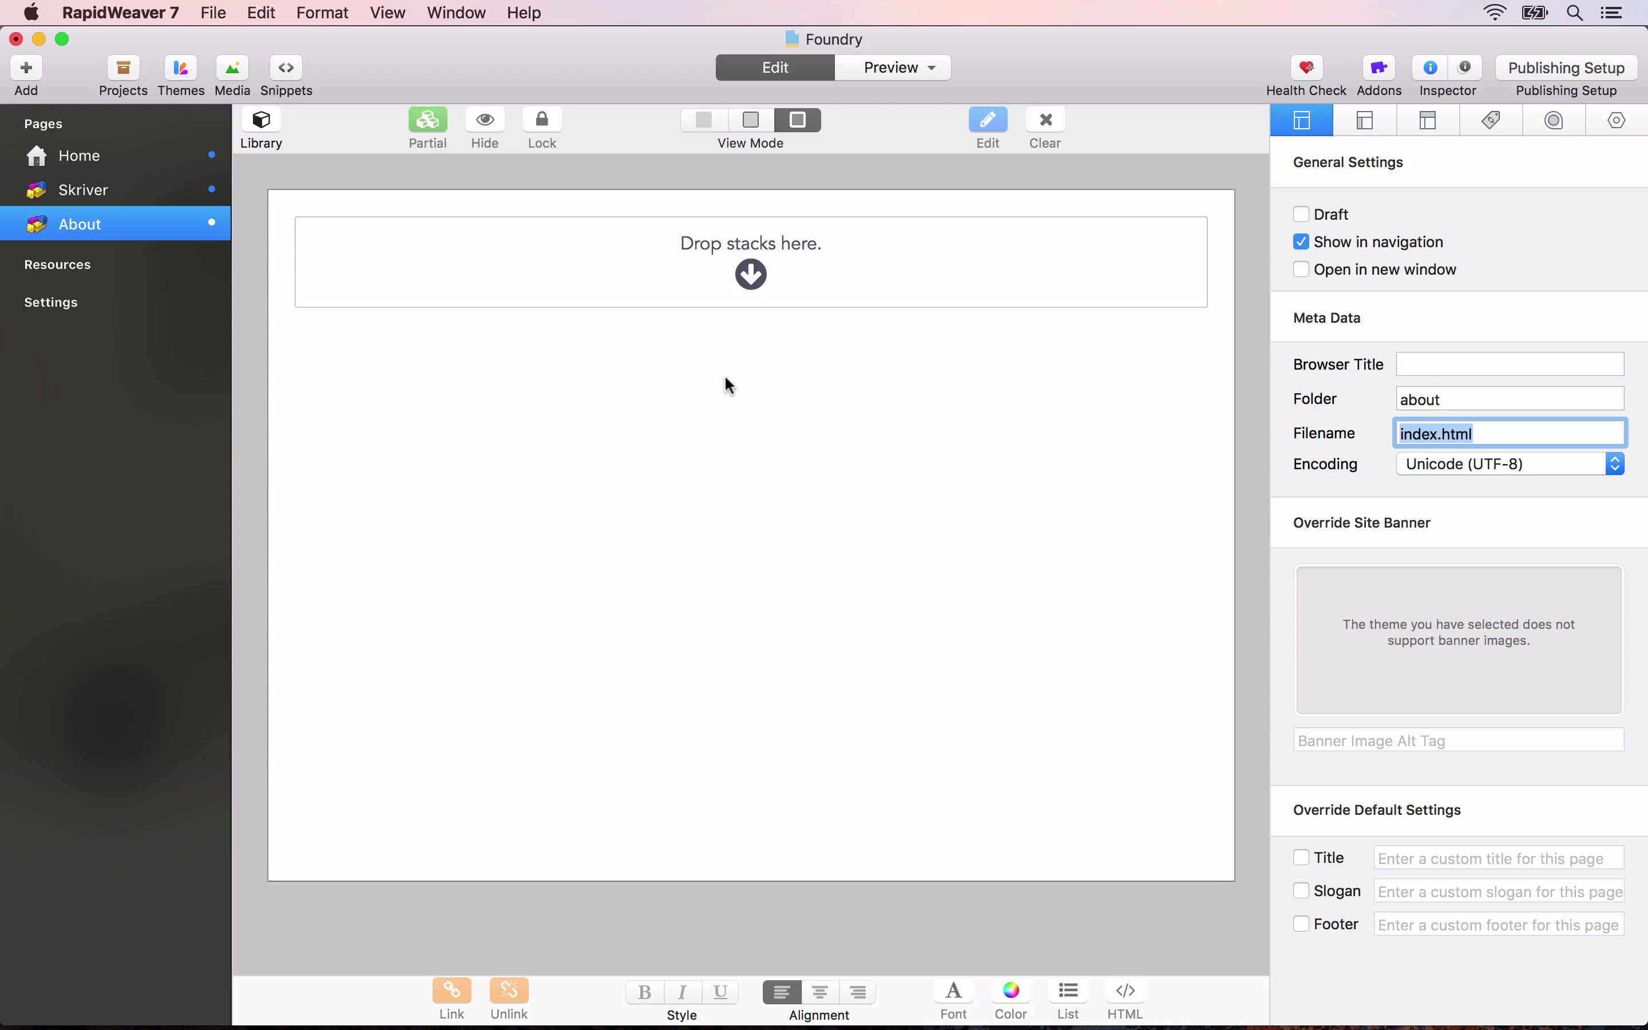
# Add a Foundry Banner stack to the empty page and place the Global Menu partial inside it.
pyautogui.press('ctrl+super+s')
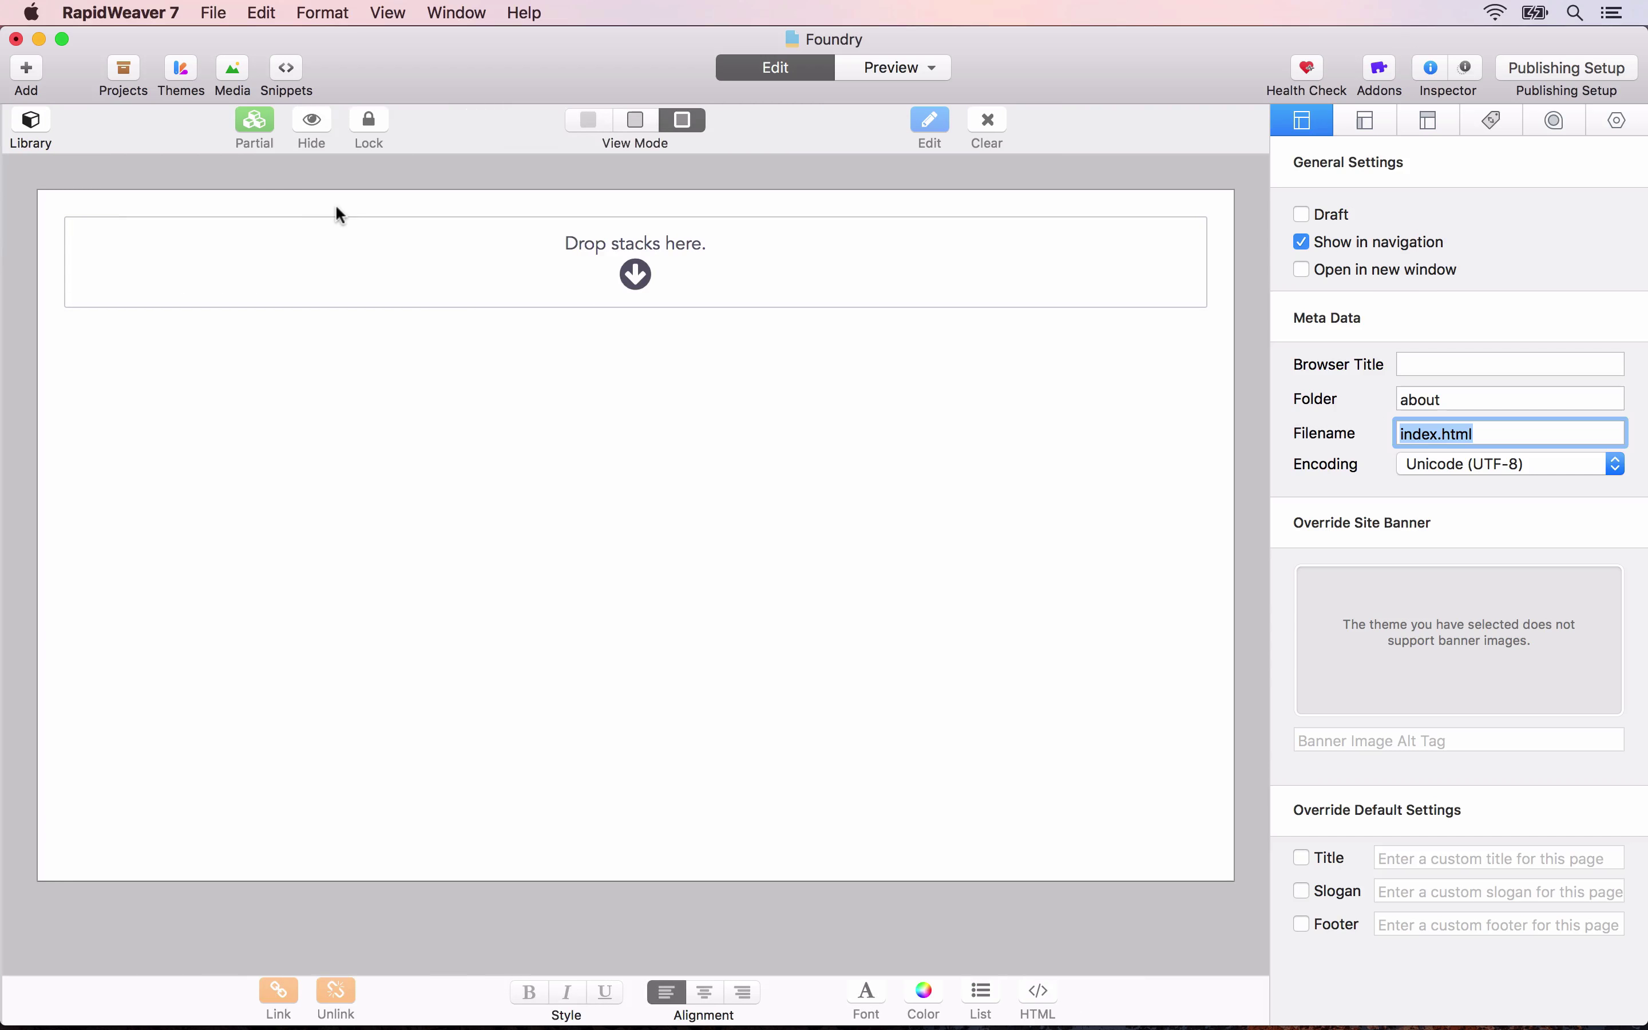
pyautogui.click(27, 123)
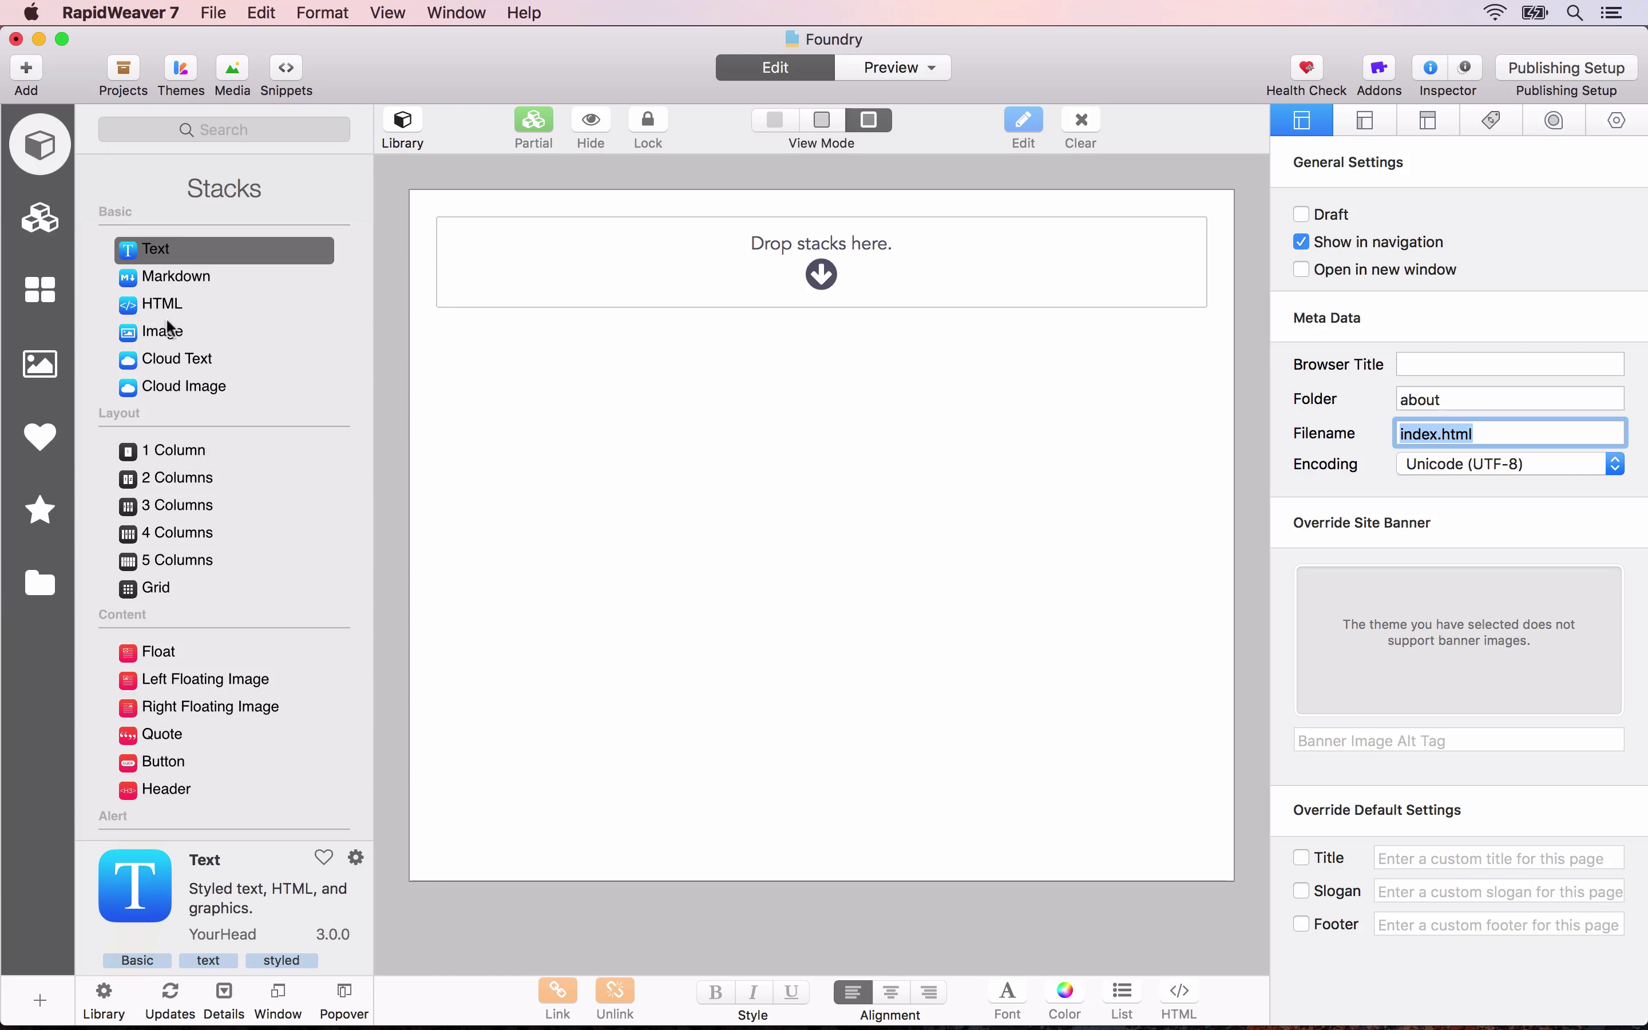
pyautogui.click(32, 590)
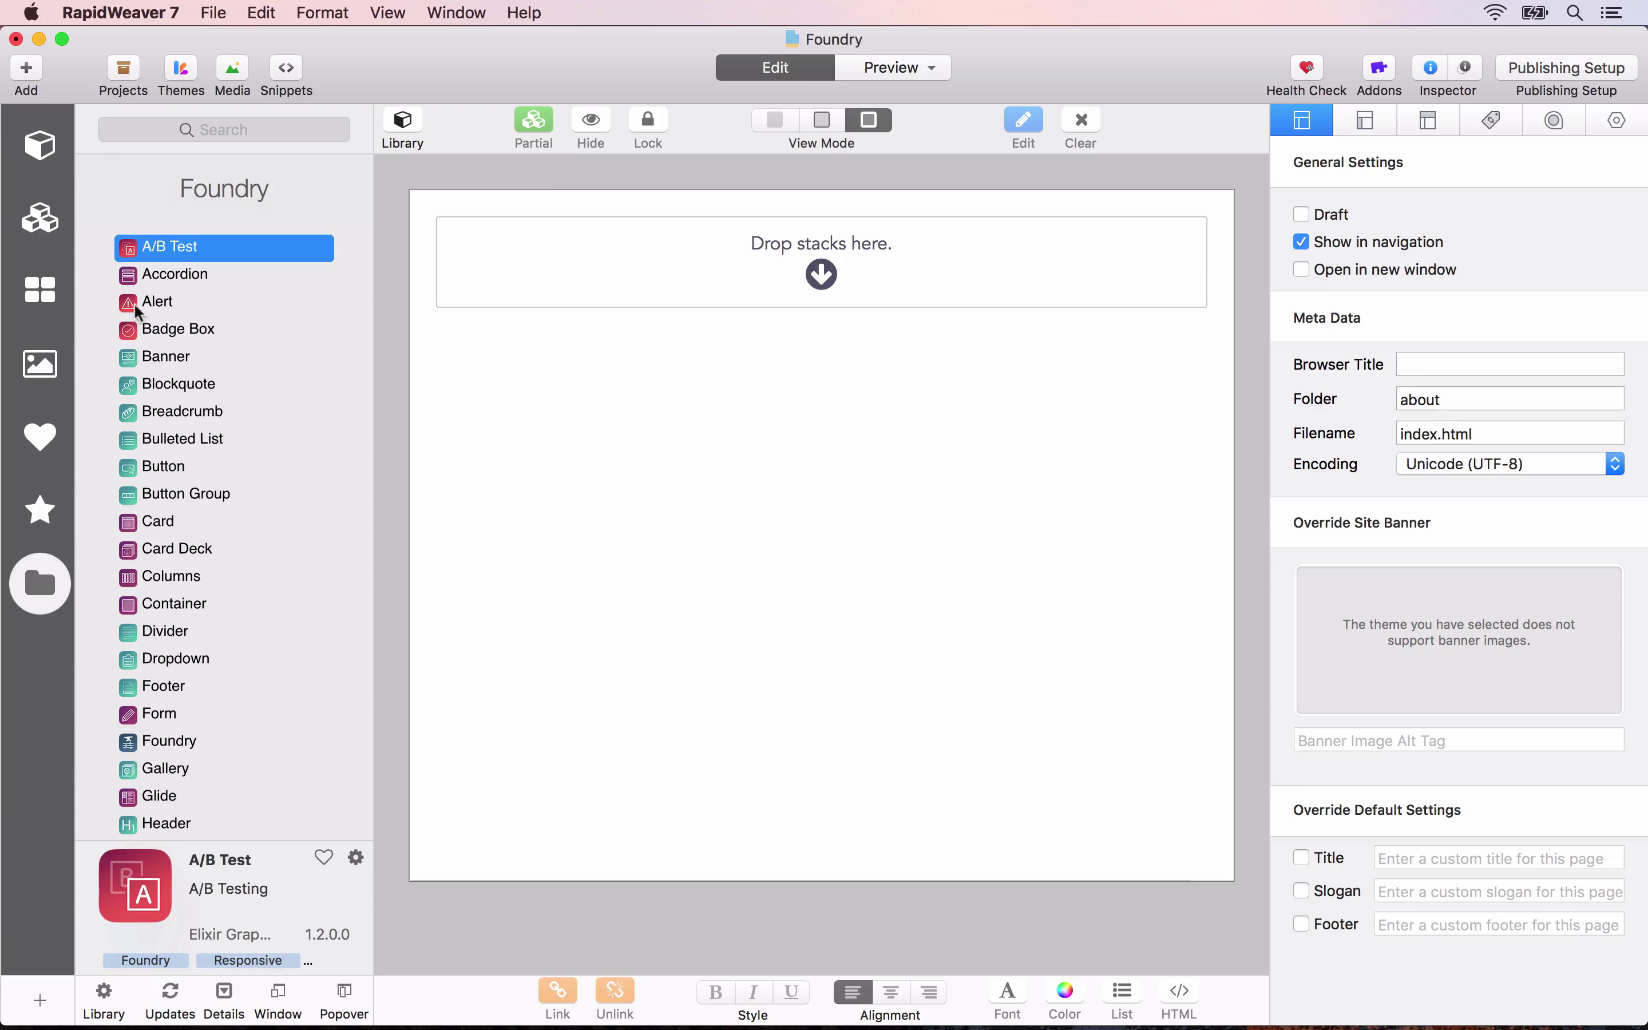
pyautogui.click(204, 131)
pyautogui.write('banne')
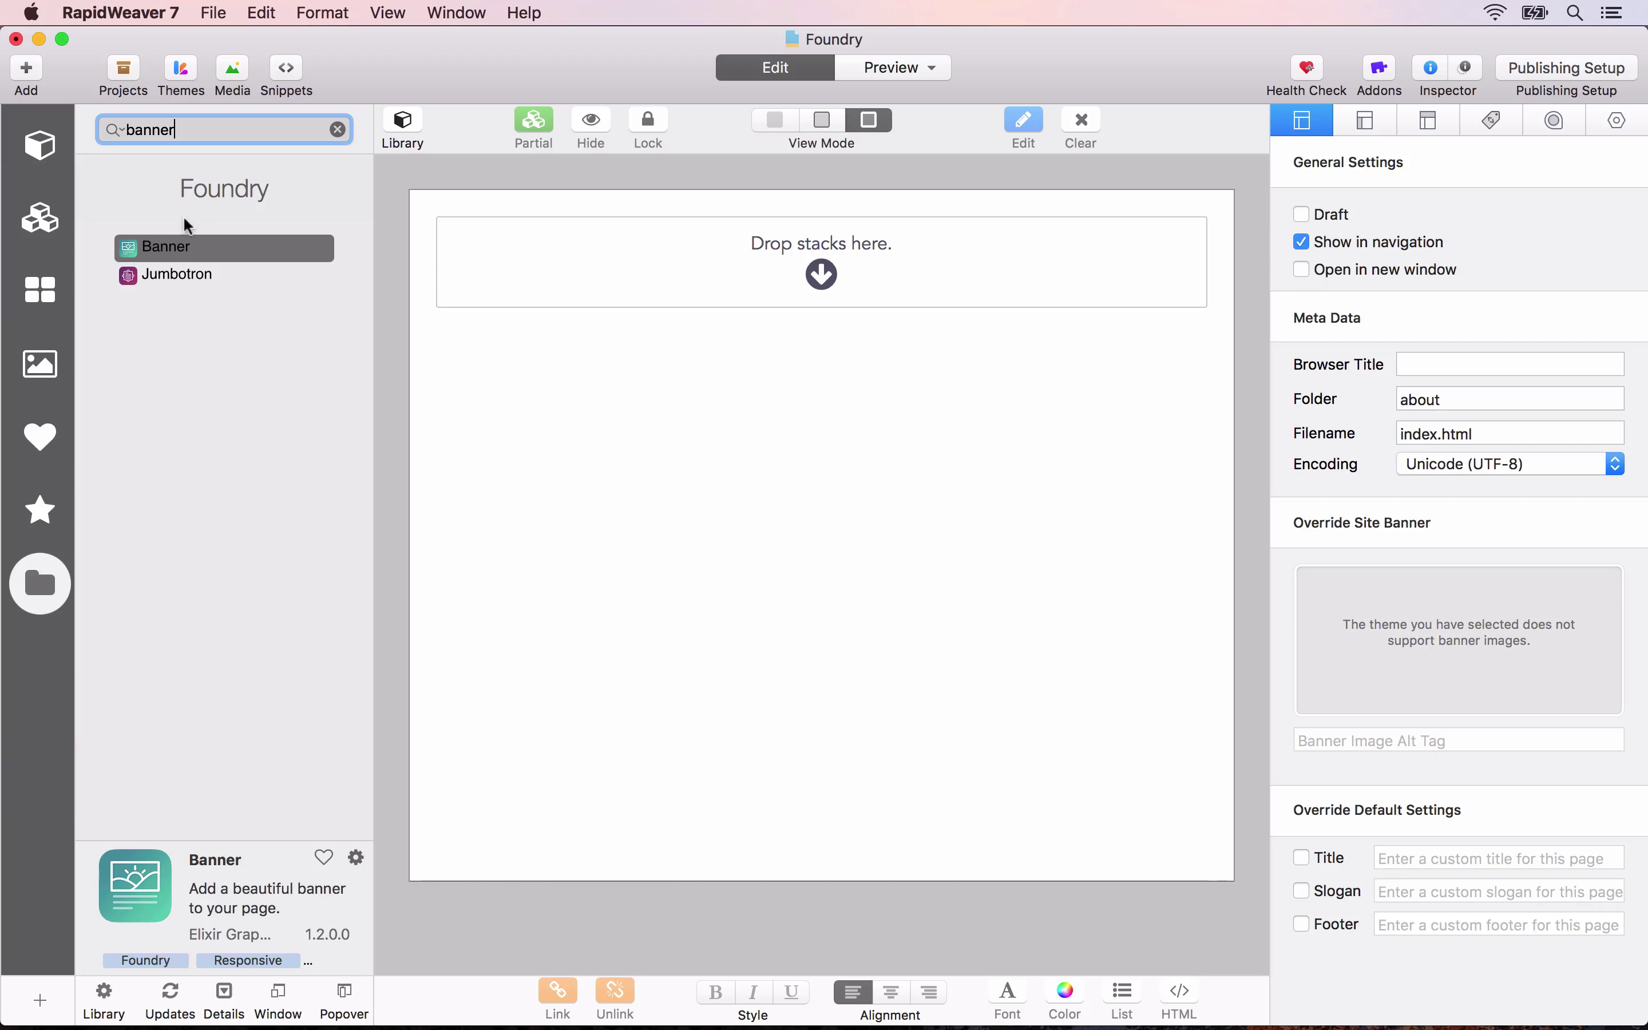
pyautogui.write('r')
pyautogui.moveTo(164, 243); pyautogui.dragTo(696, 249)
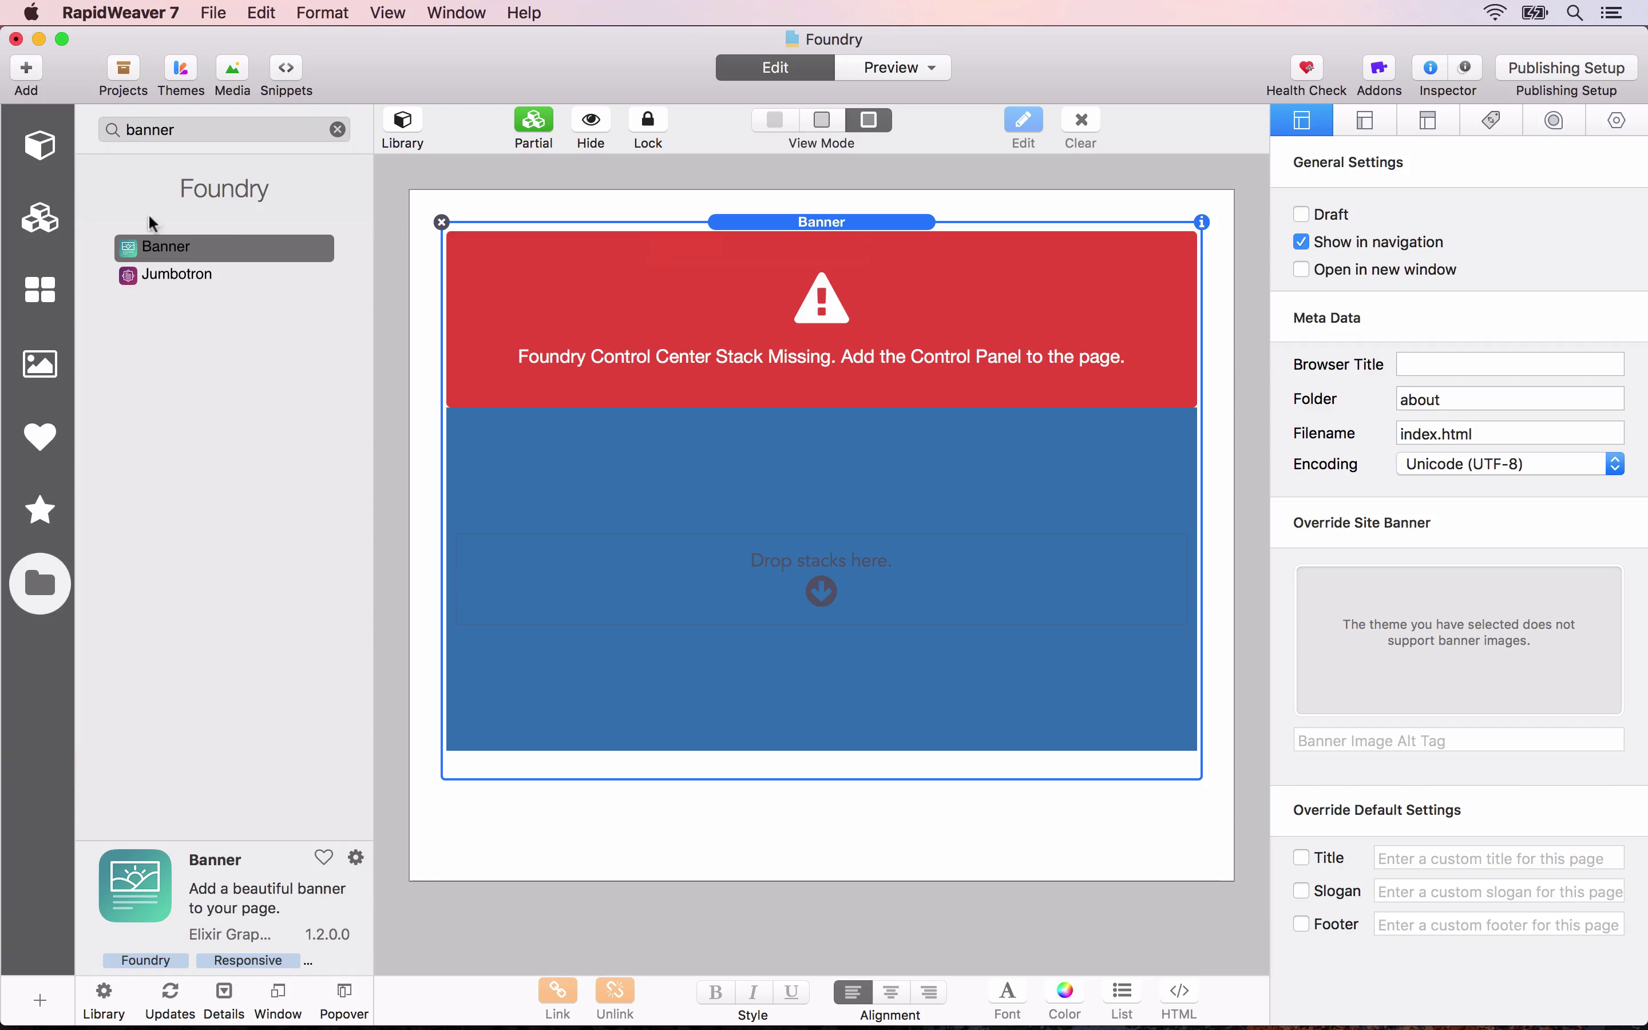
pyautogui.click(39, 216)
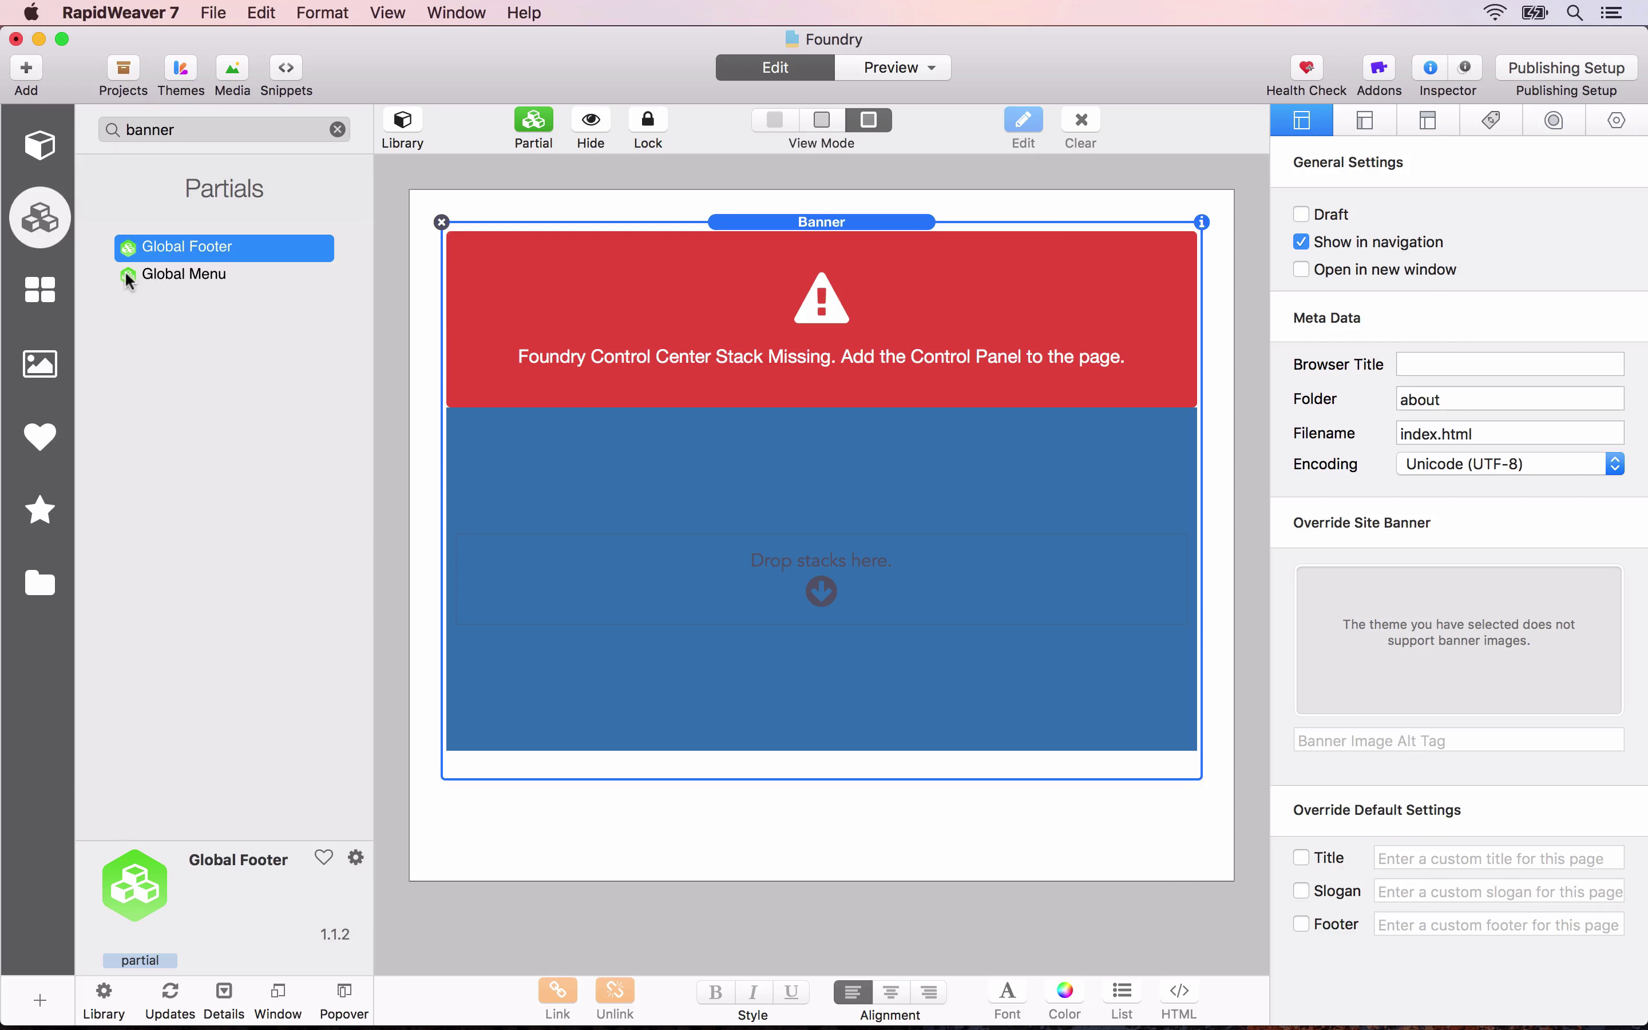
pyautogui.moveTo(125, 271); pyautogui.dragTo(793, 566)
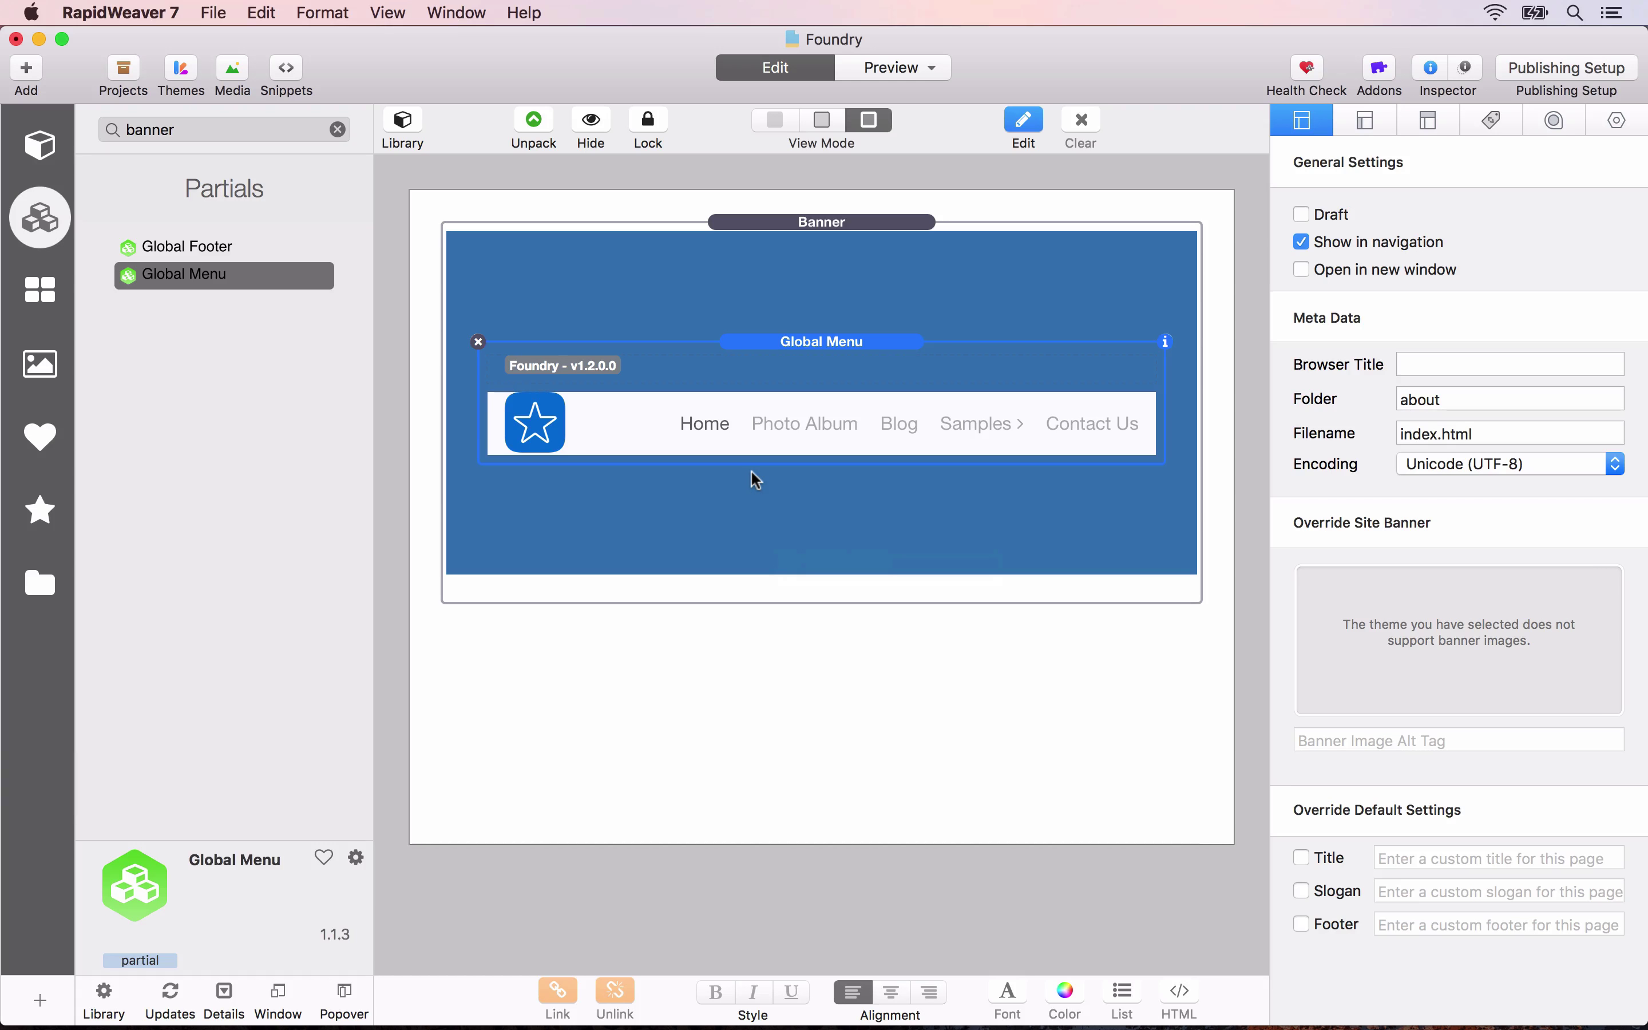
# Set the Banner stack's banner style to Image.
pyautogui.click(808, 222)
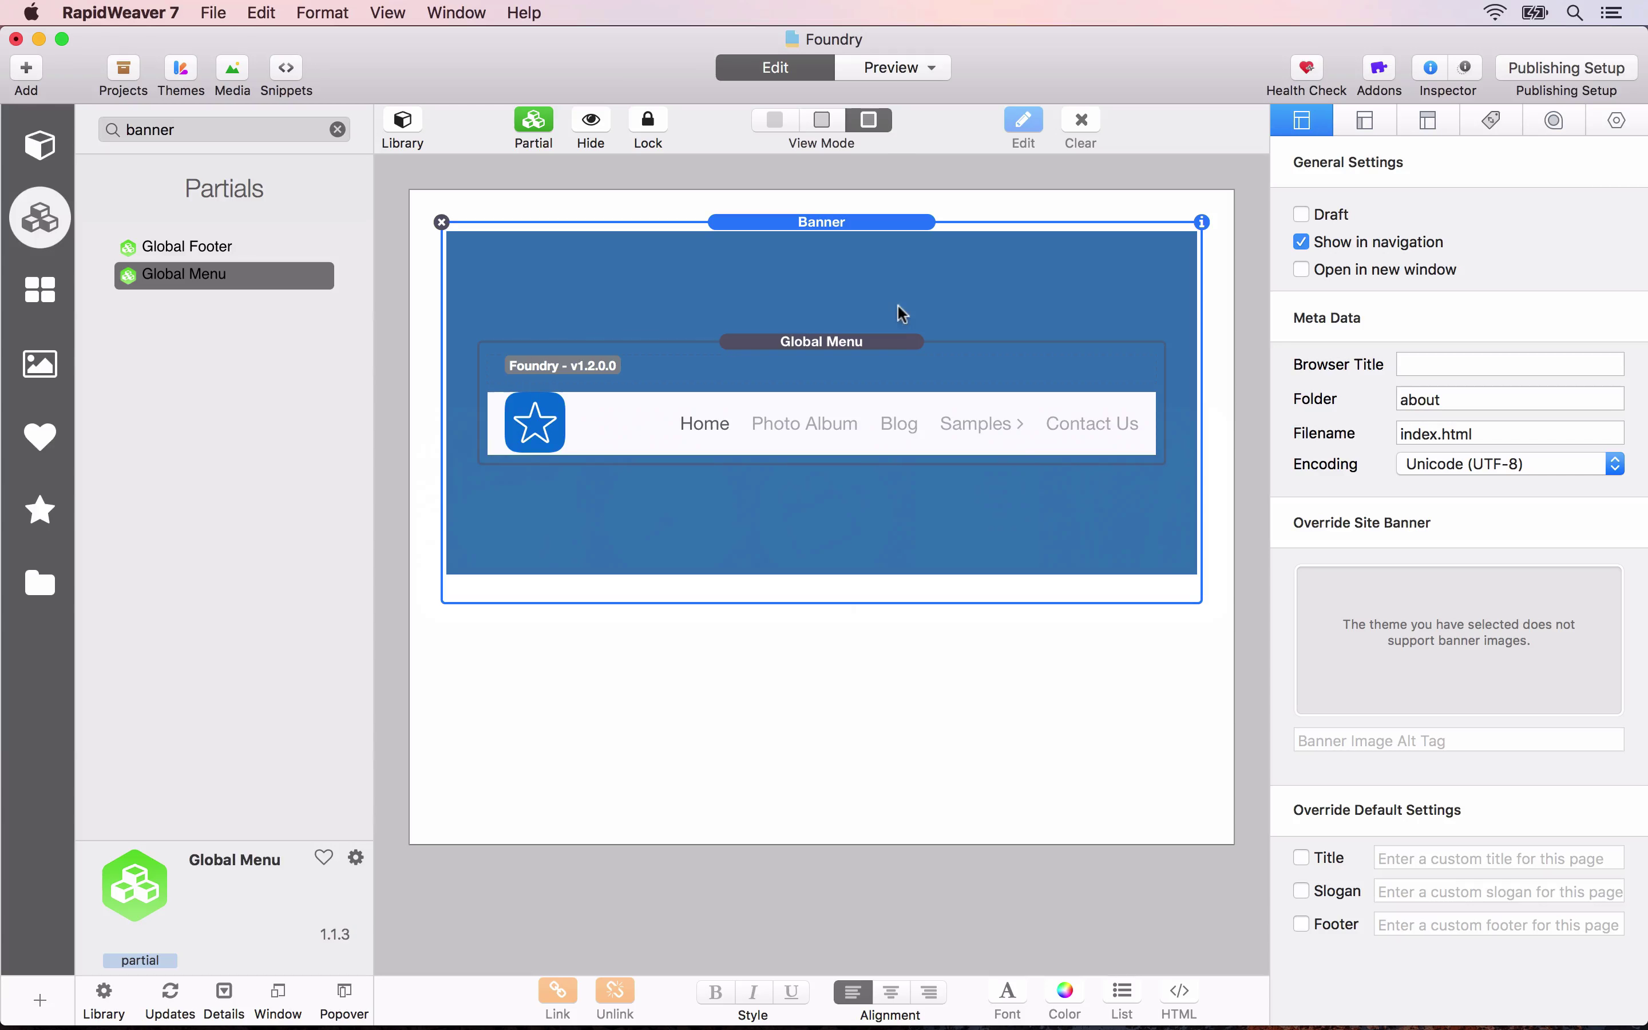
pyautogui.click(1624, 125)
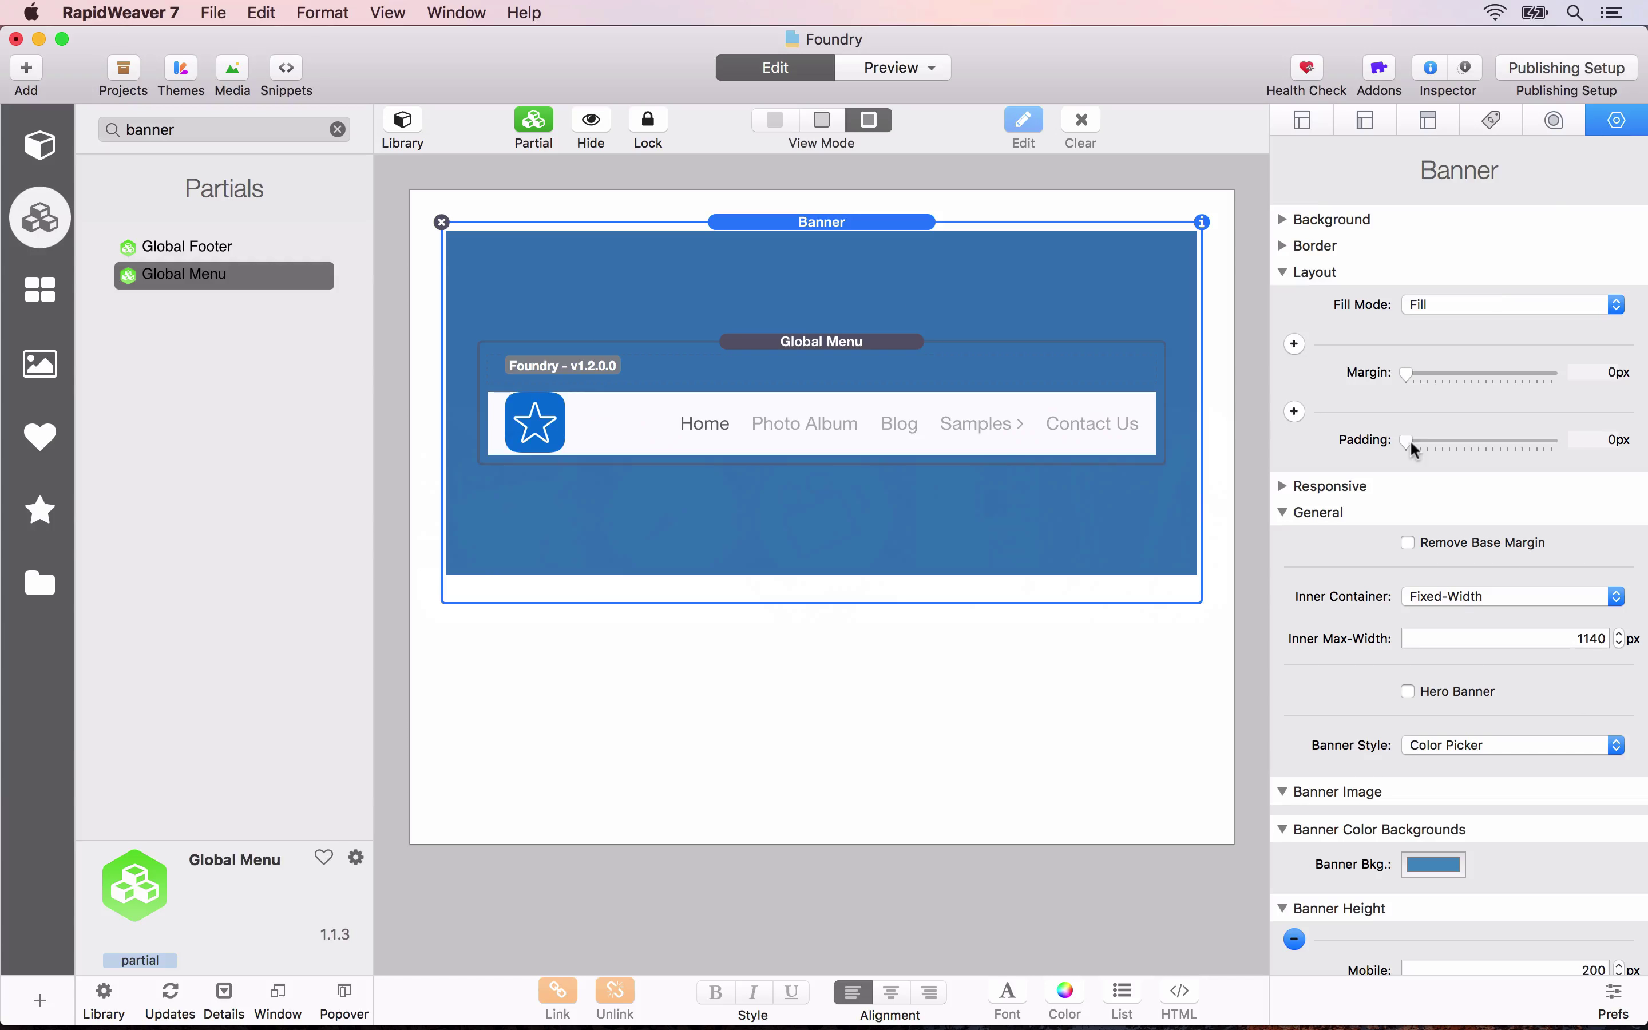
pyautogui.scroll(-5, 1416, 443)
pyautogui.scroll(5, 1417, 448)
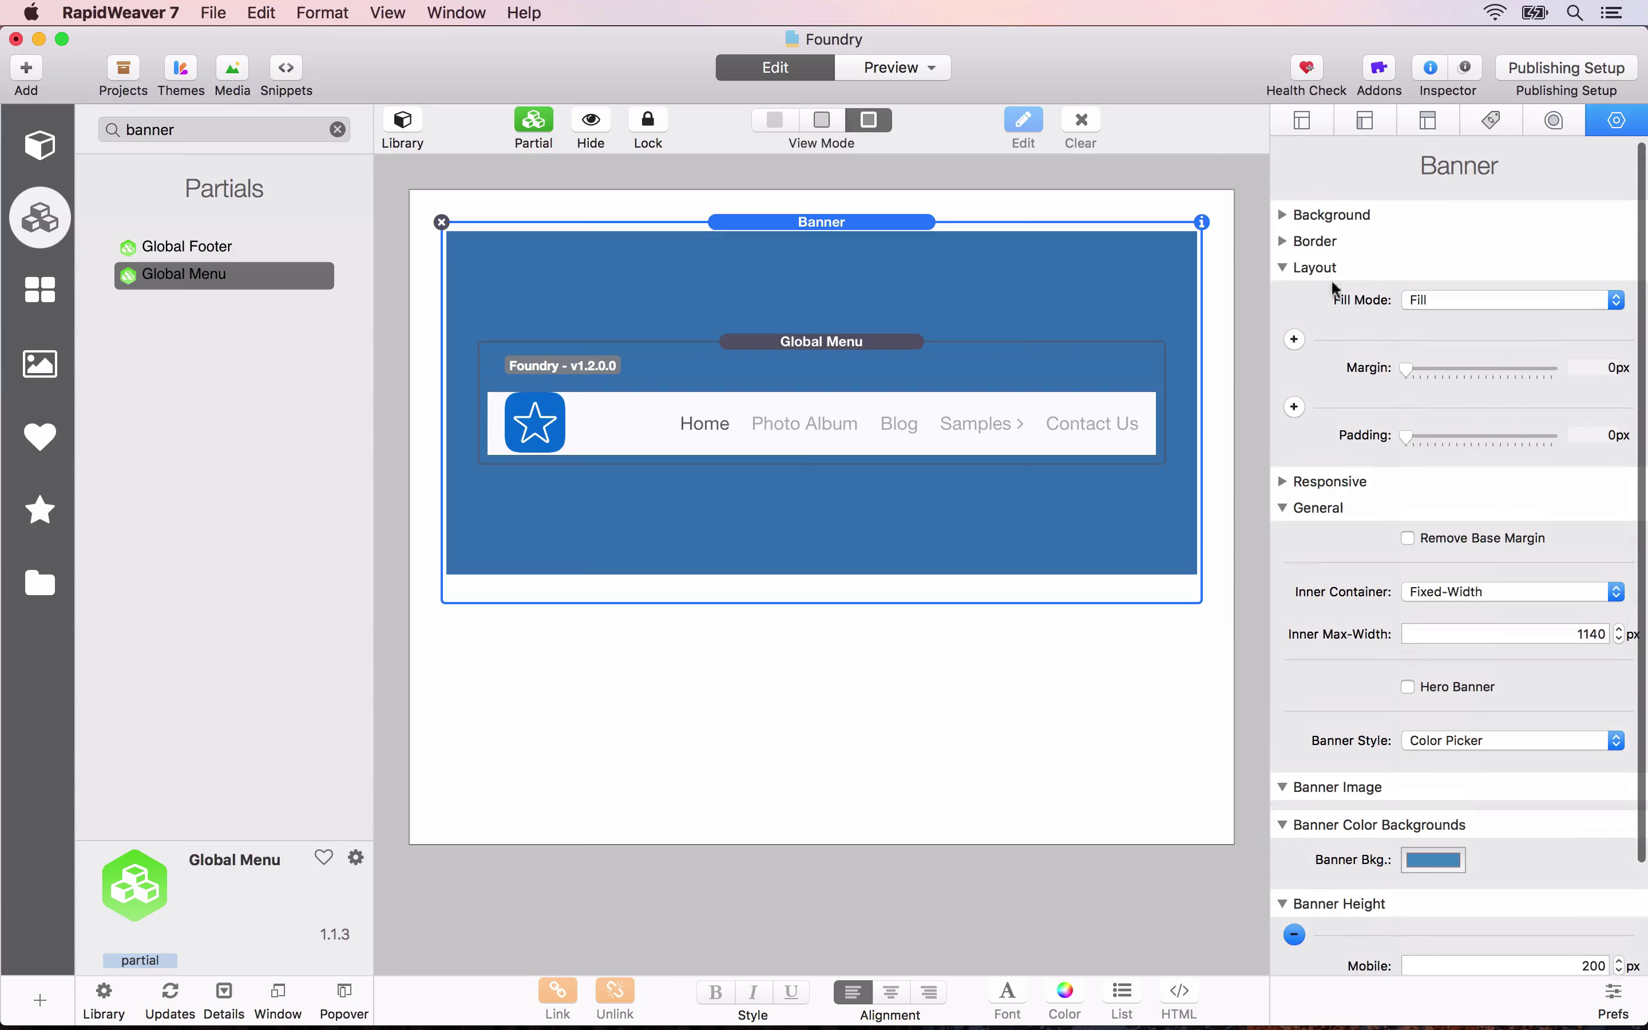
pyautogui.click(1283, 268)
pyautogui.scroll(1, 1371, 497)
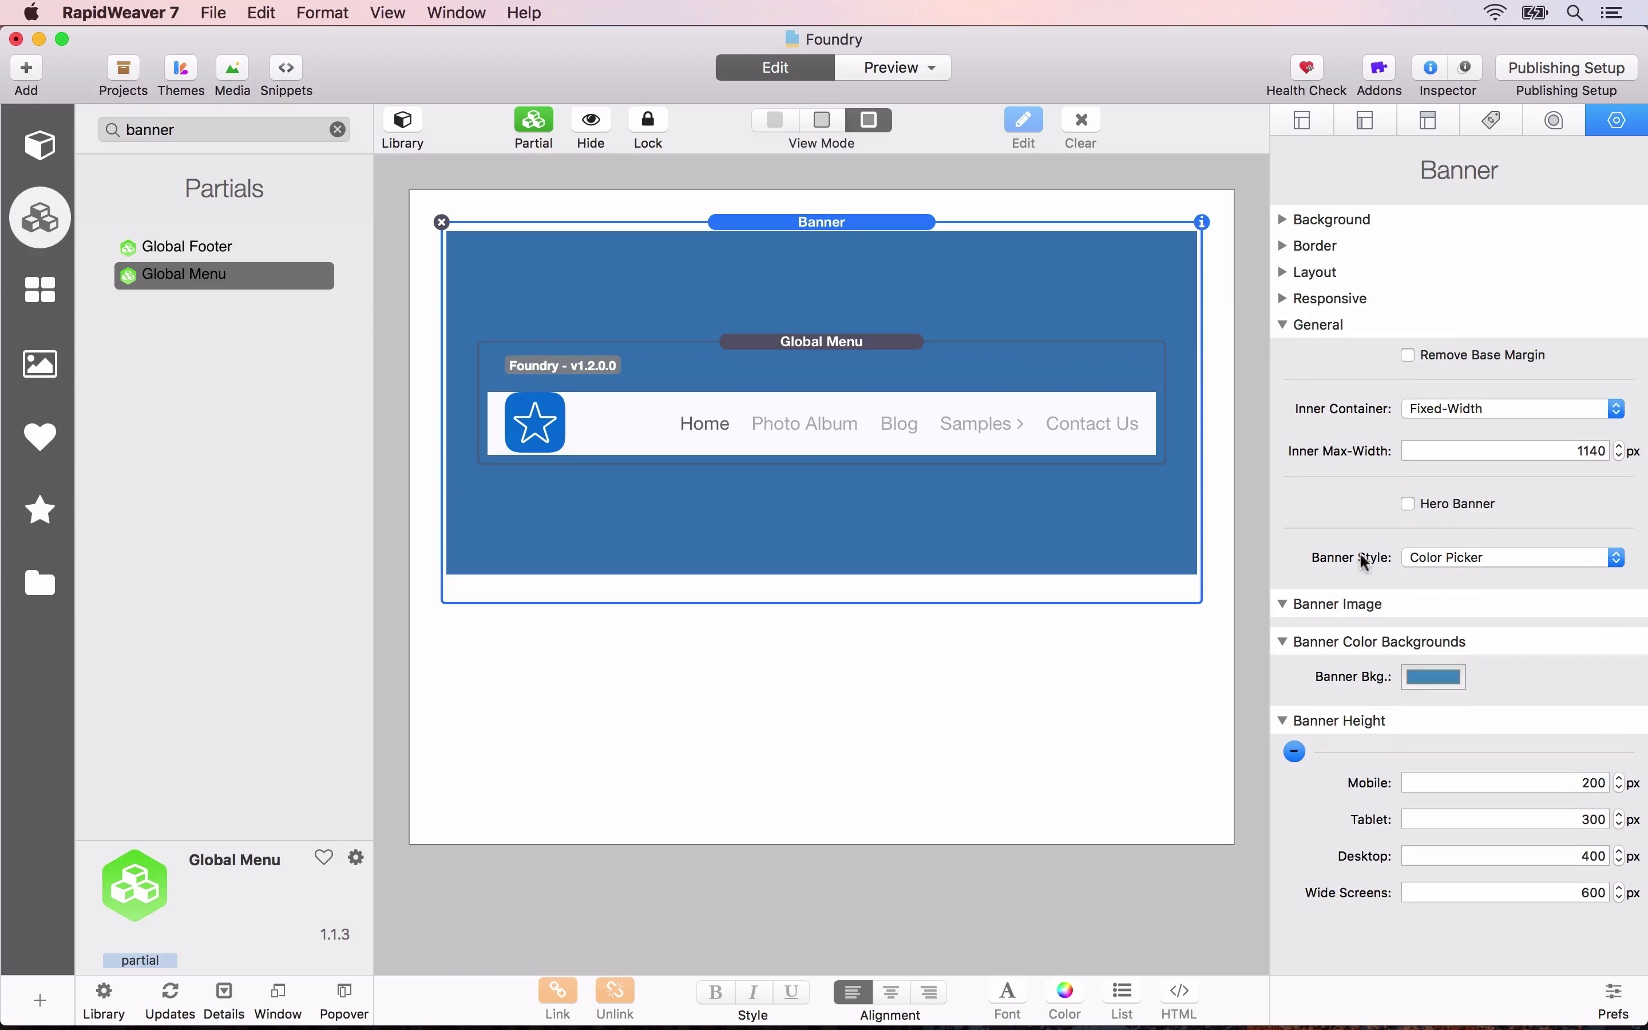
pyautogui.click(1443, 555)
pyautogui.click(1443, 541)
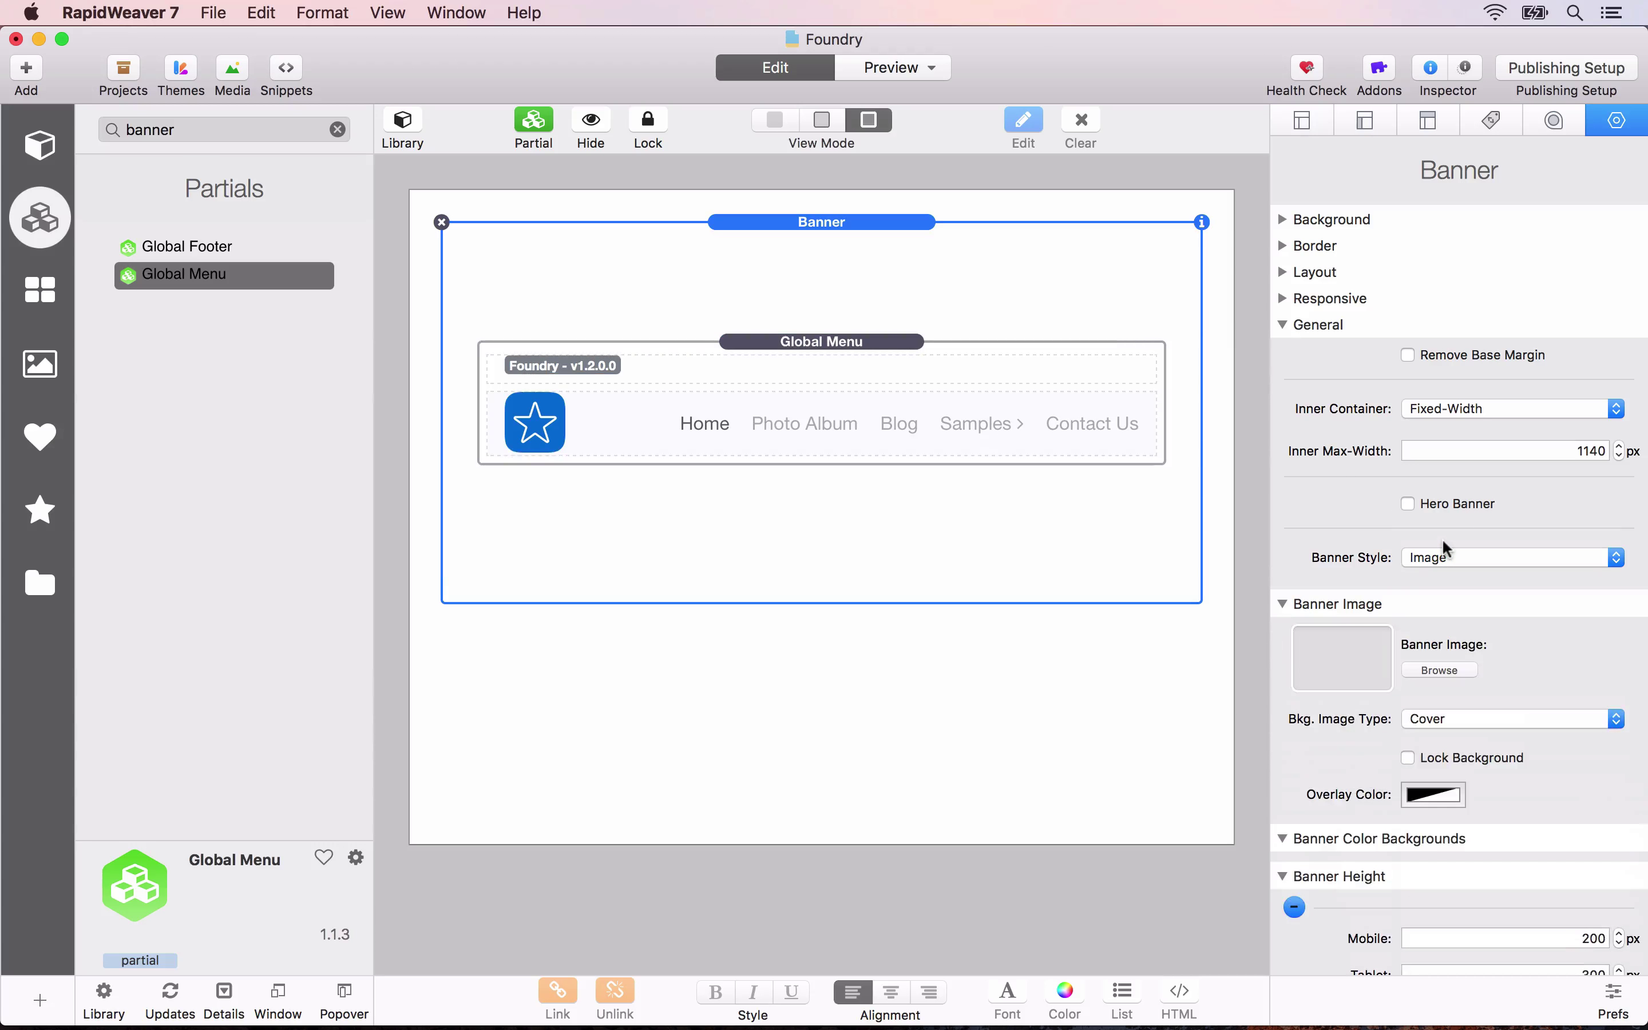
# Load banner.jpg from the Company folder on the Desktop as the banner image.
pyautogui.click(1441, 670)
pyautogui.click(698, 203)
pyautogui.click(940, 287)
pyautogui.click(1071, 199)
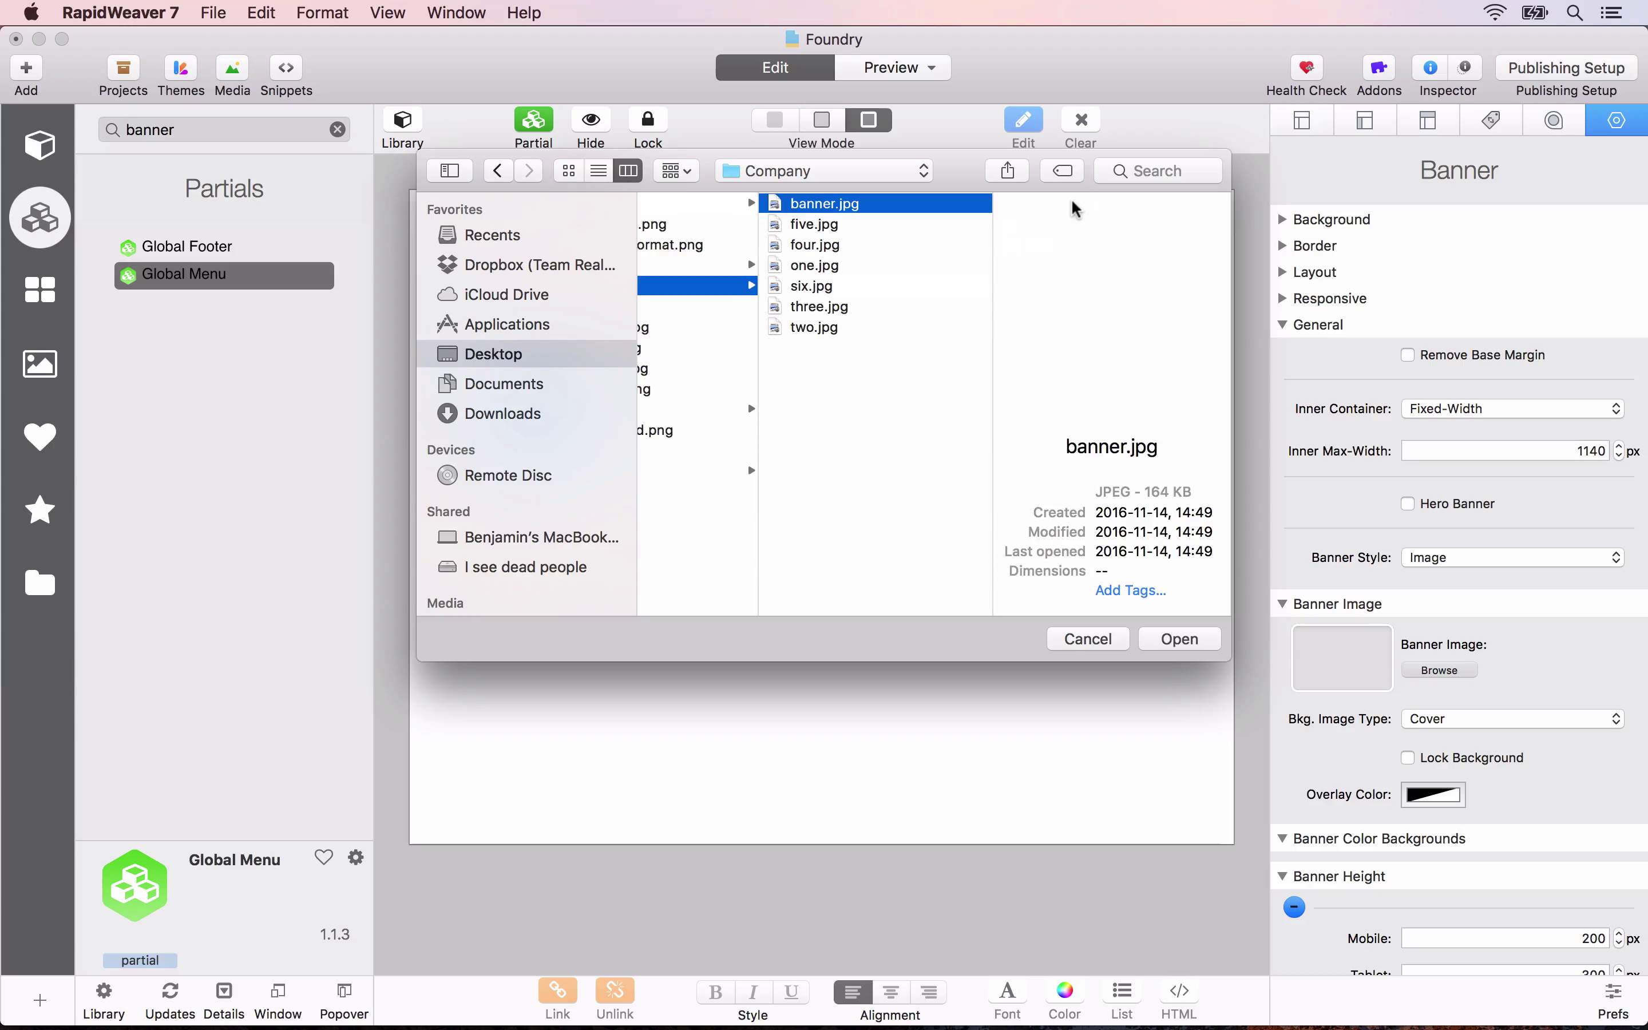
pyautogui.press('Return')
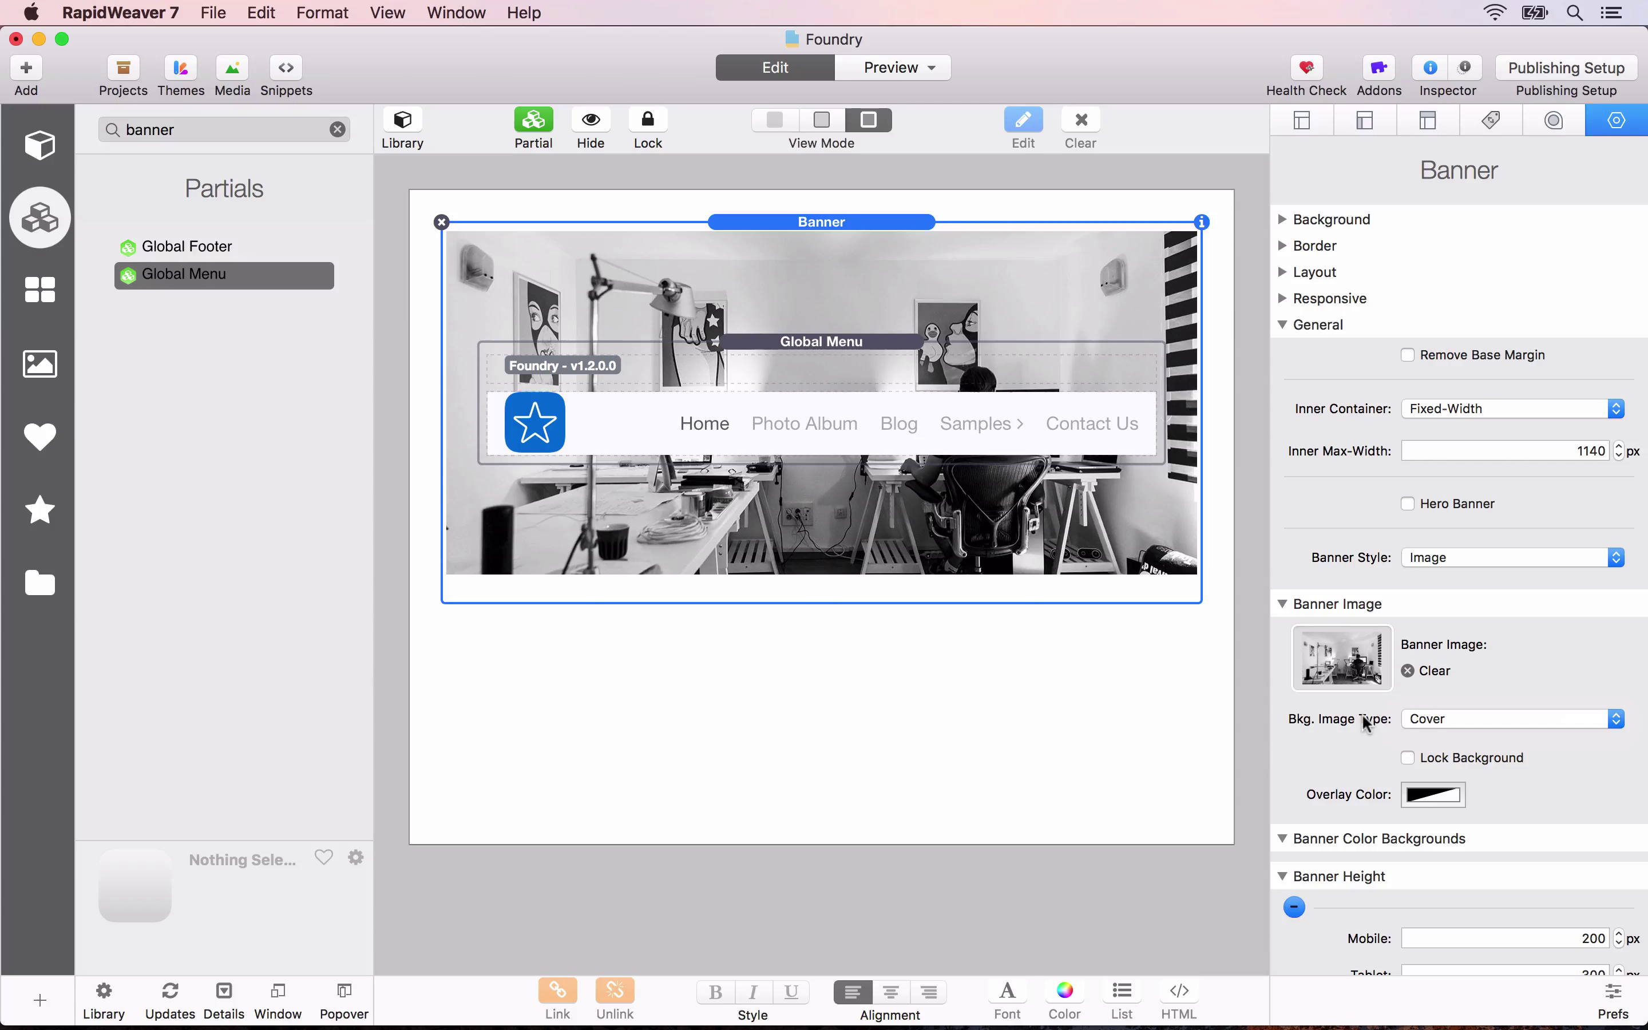
pyautogui.scroll(-3, 1362, 713)
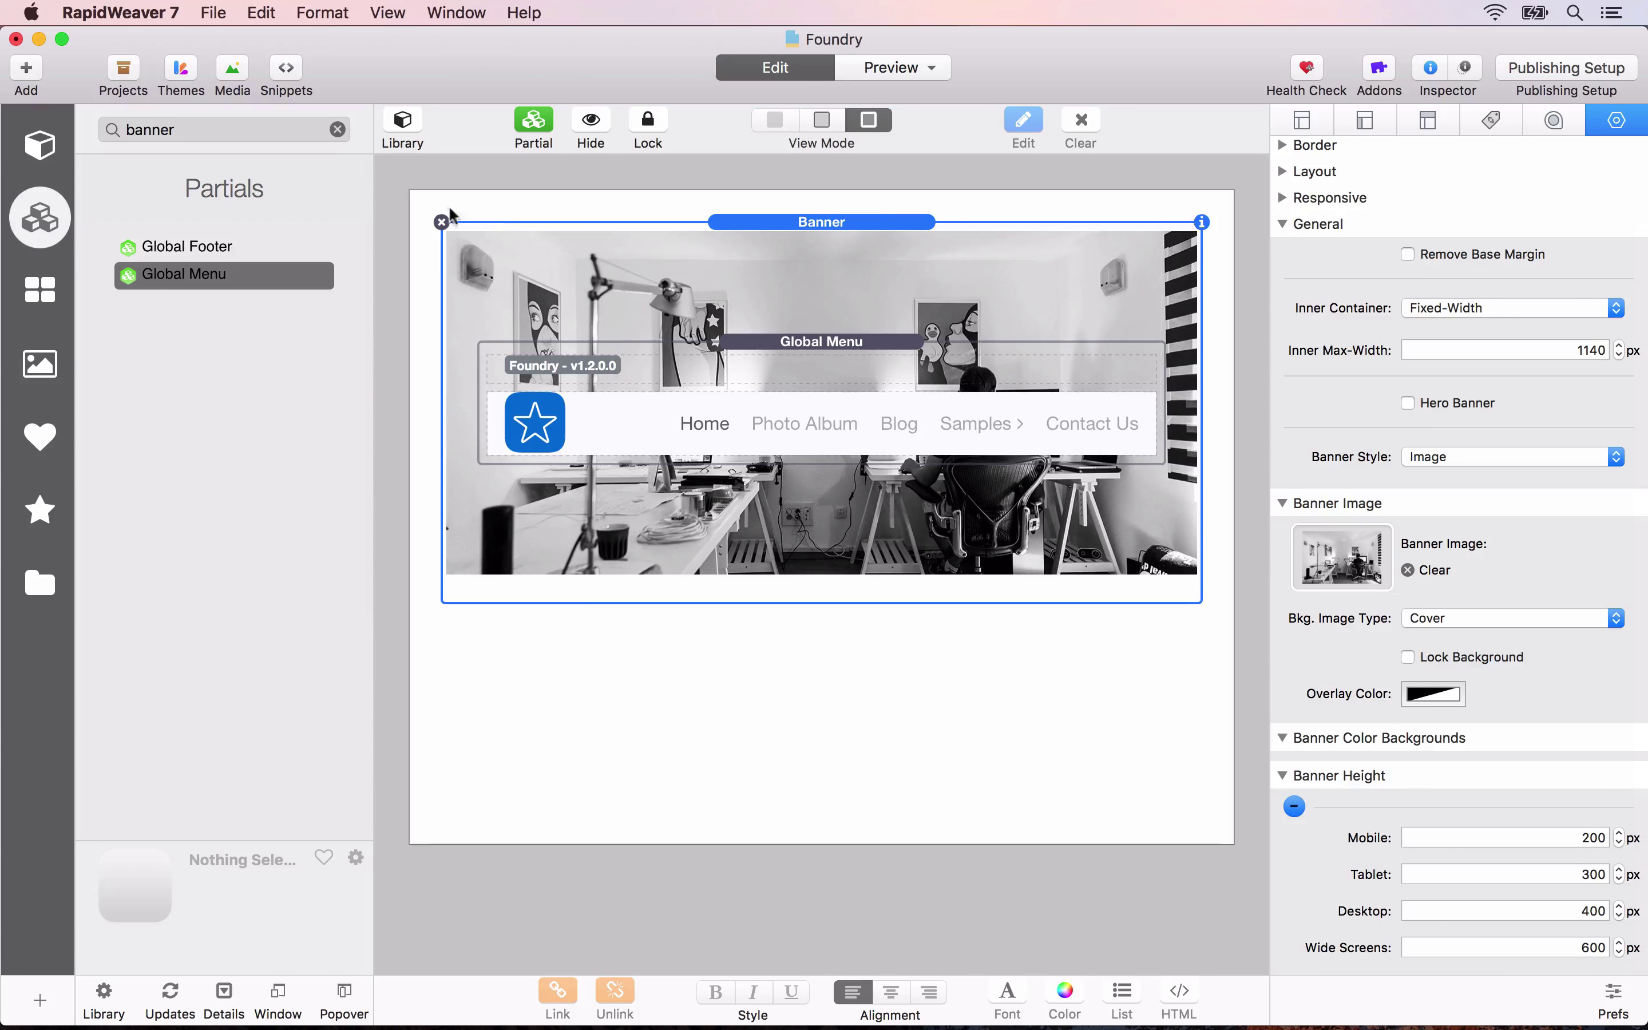
# Clear the library search and add a Foundry Container stack below the Banner.
pyautogui.click(338, 129)
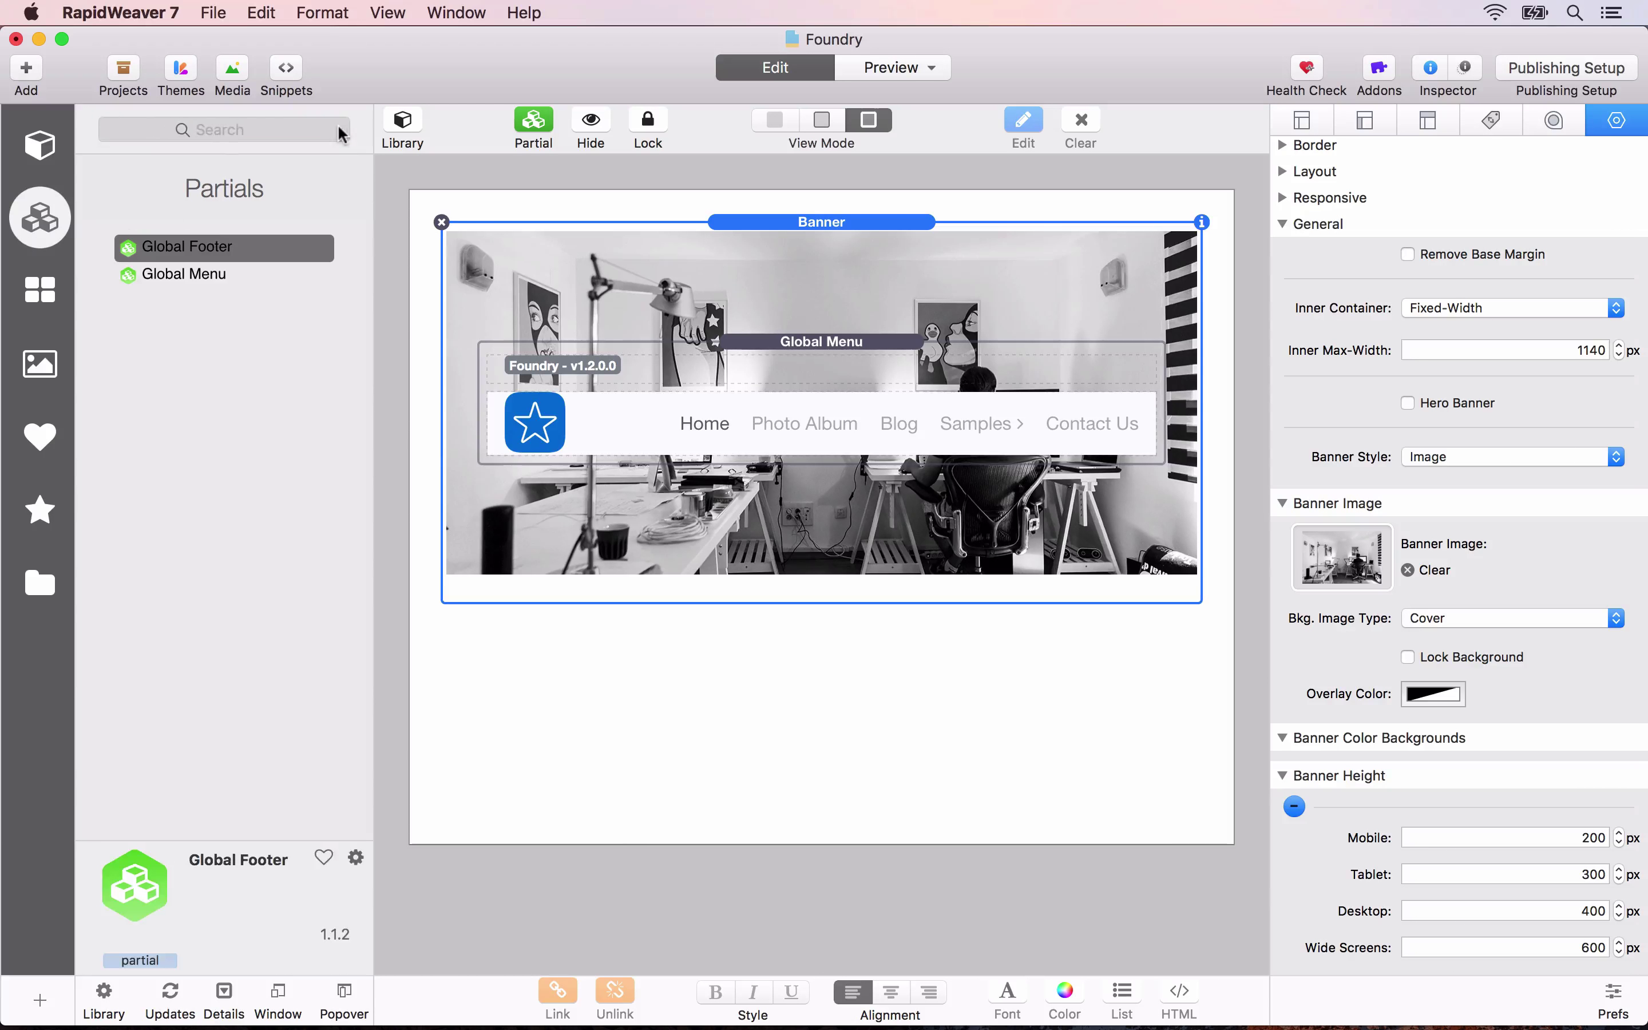
pyautogui.click(40, 585)
pyautogui.moveTo(173, 600); pyautogui.dragTo(616, 623)
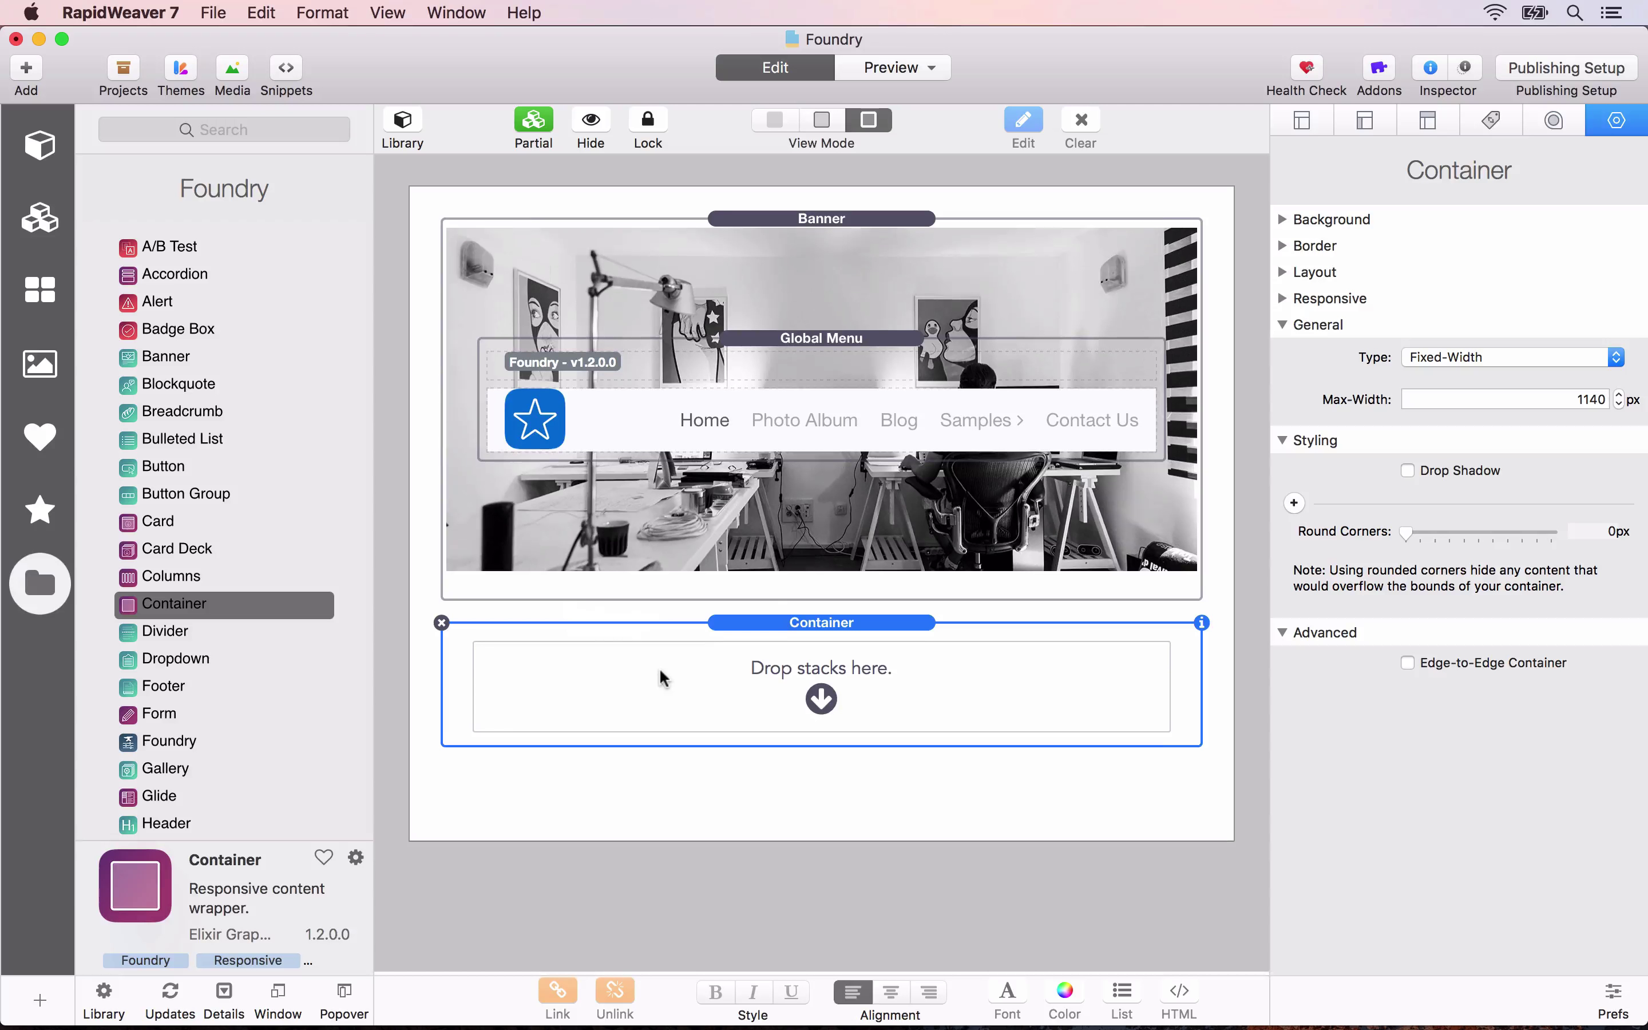
# Add a Header stack inside the Container and a Paragraph stack beneath that header.
pyautogui.click(246, 131)
pyautogui.write('header')
pyautogui.moveTo(164, 247); pyautogui.dragTo(771, 689)
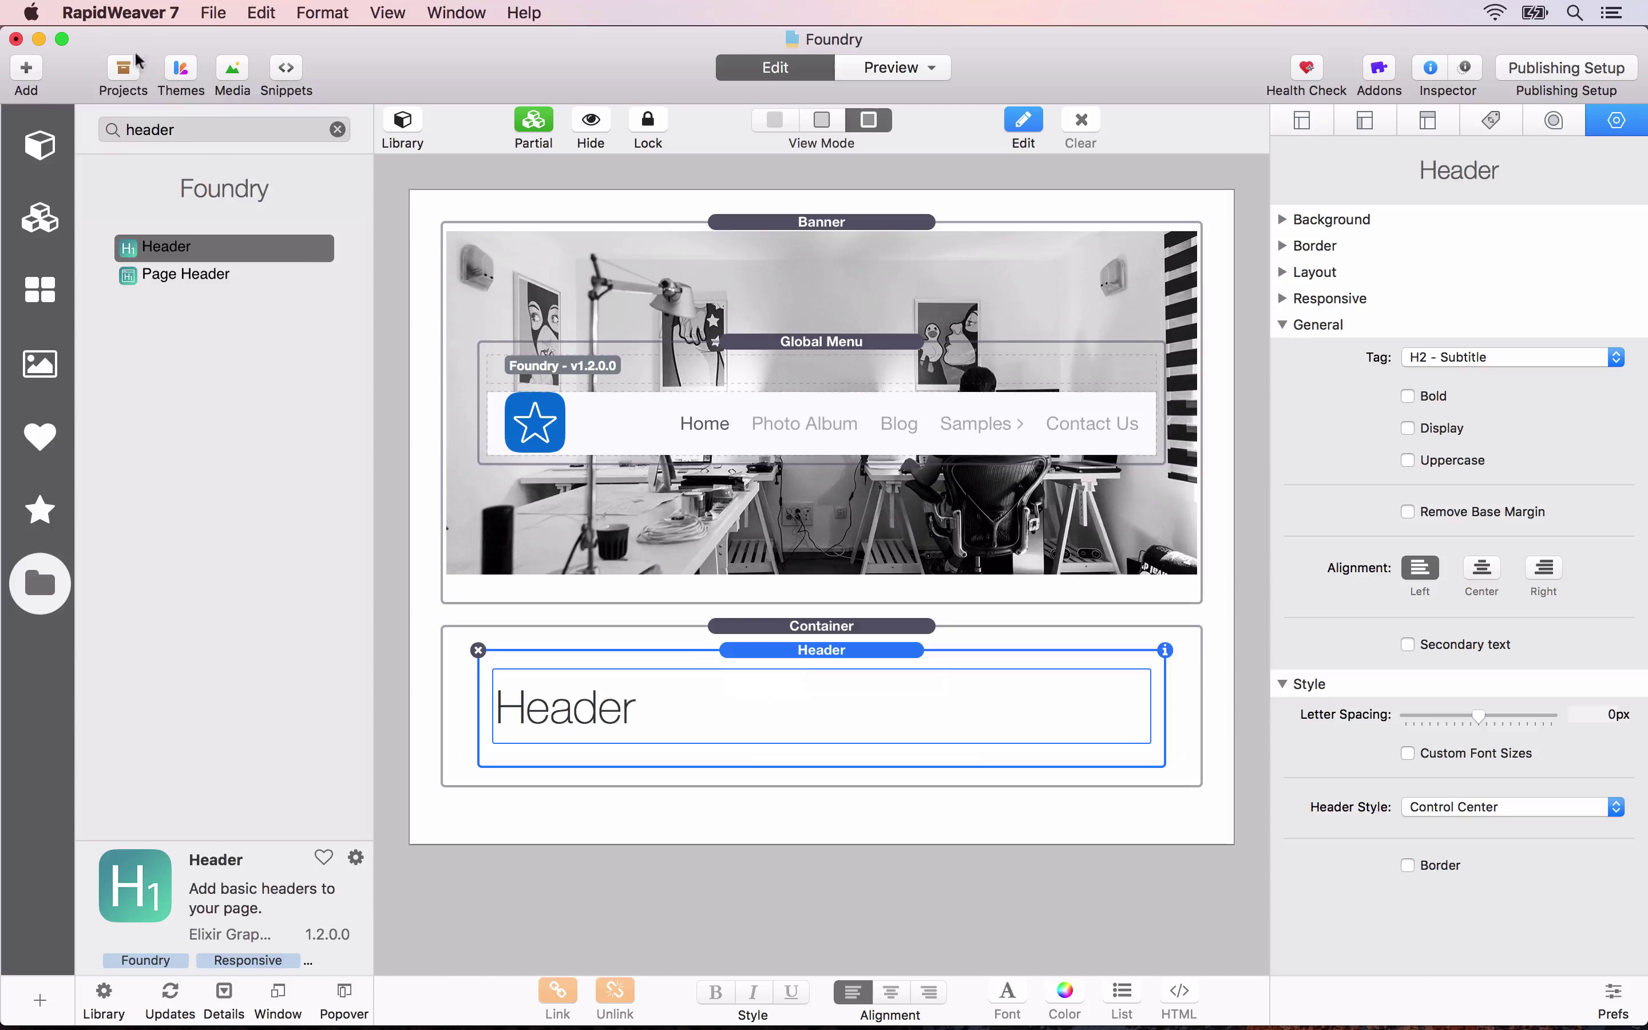
pyautogui.doubleClick(150, 129)
pyautogui.write('par')
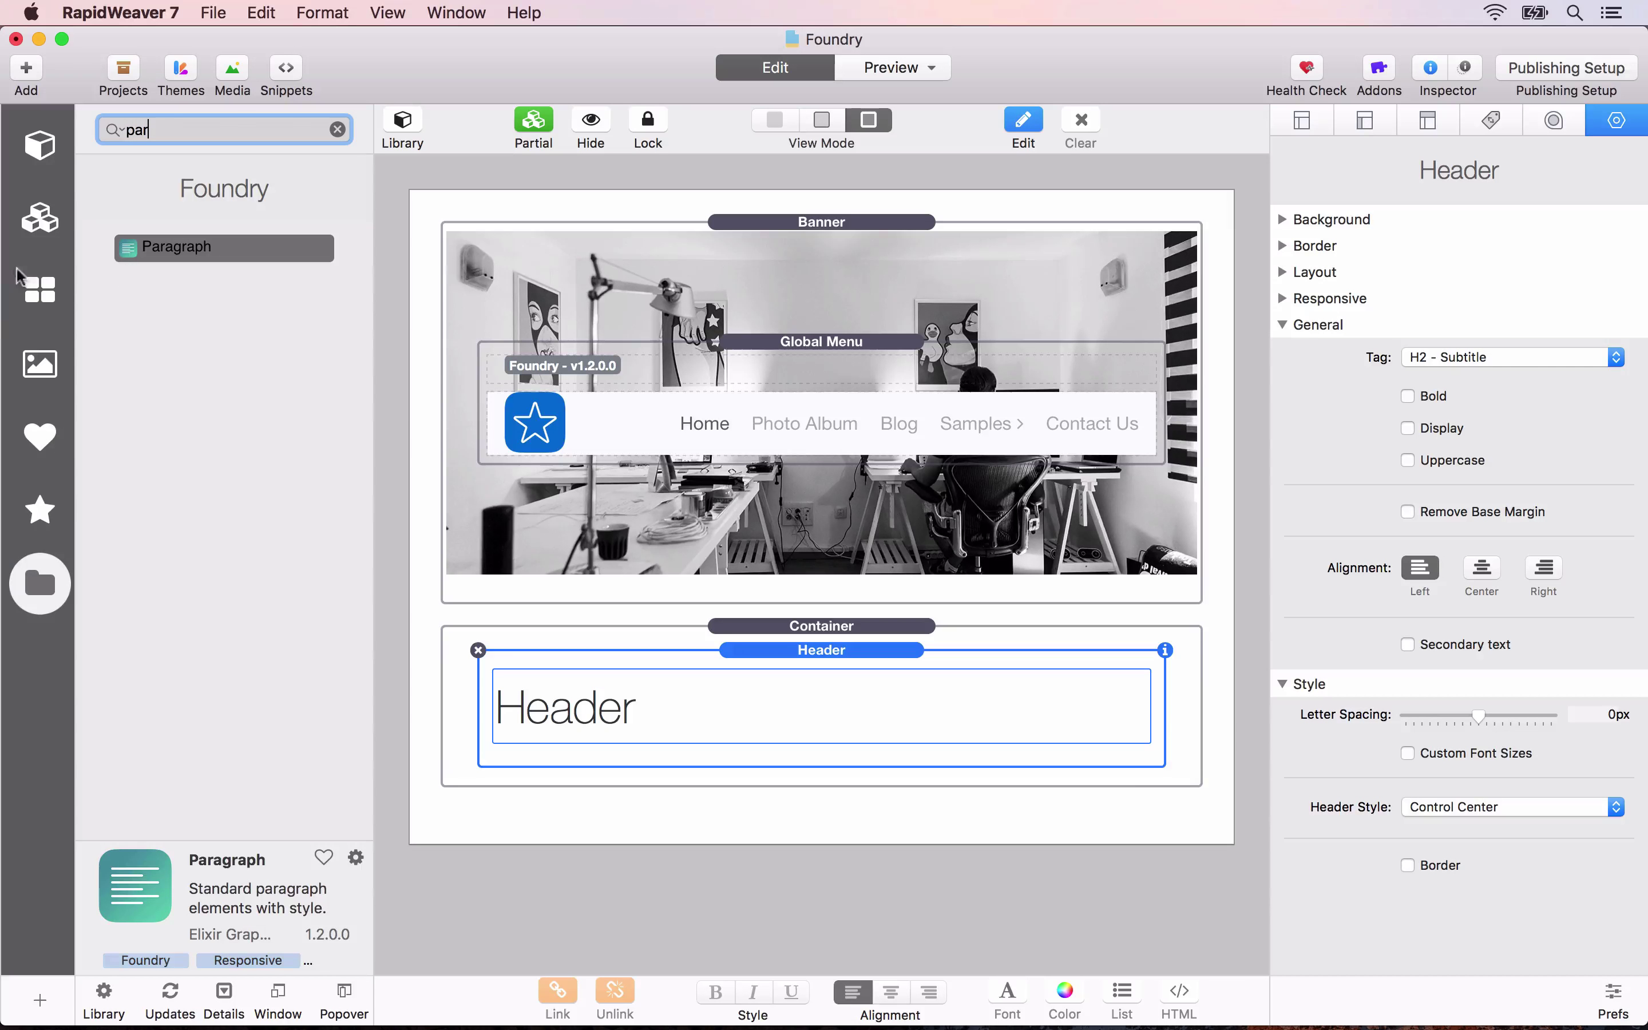
pyautogui.moveTo(129, 250); pyautogui.dragTo(698, 772)
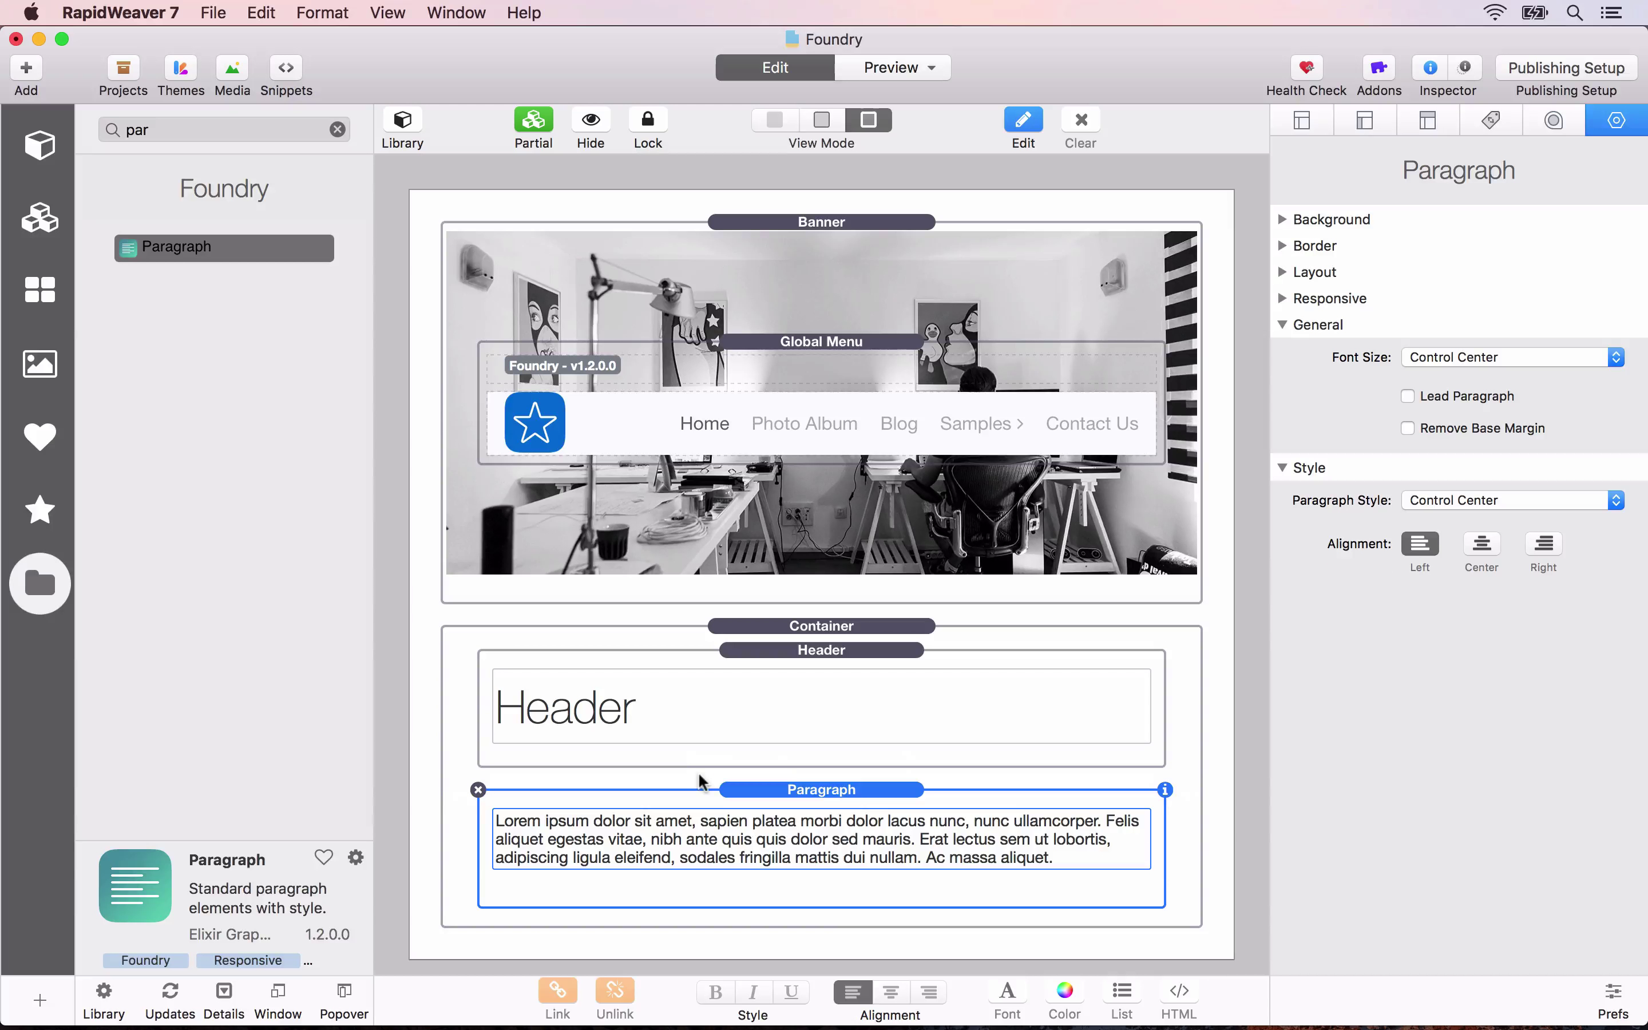
# Replace the header text with "We're Passionate About Passion", copied from the finished About page in Safari.
pyautogui.click(799, 678)
pyautogui.click(778, 682)
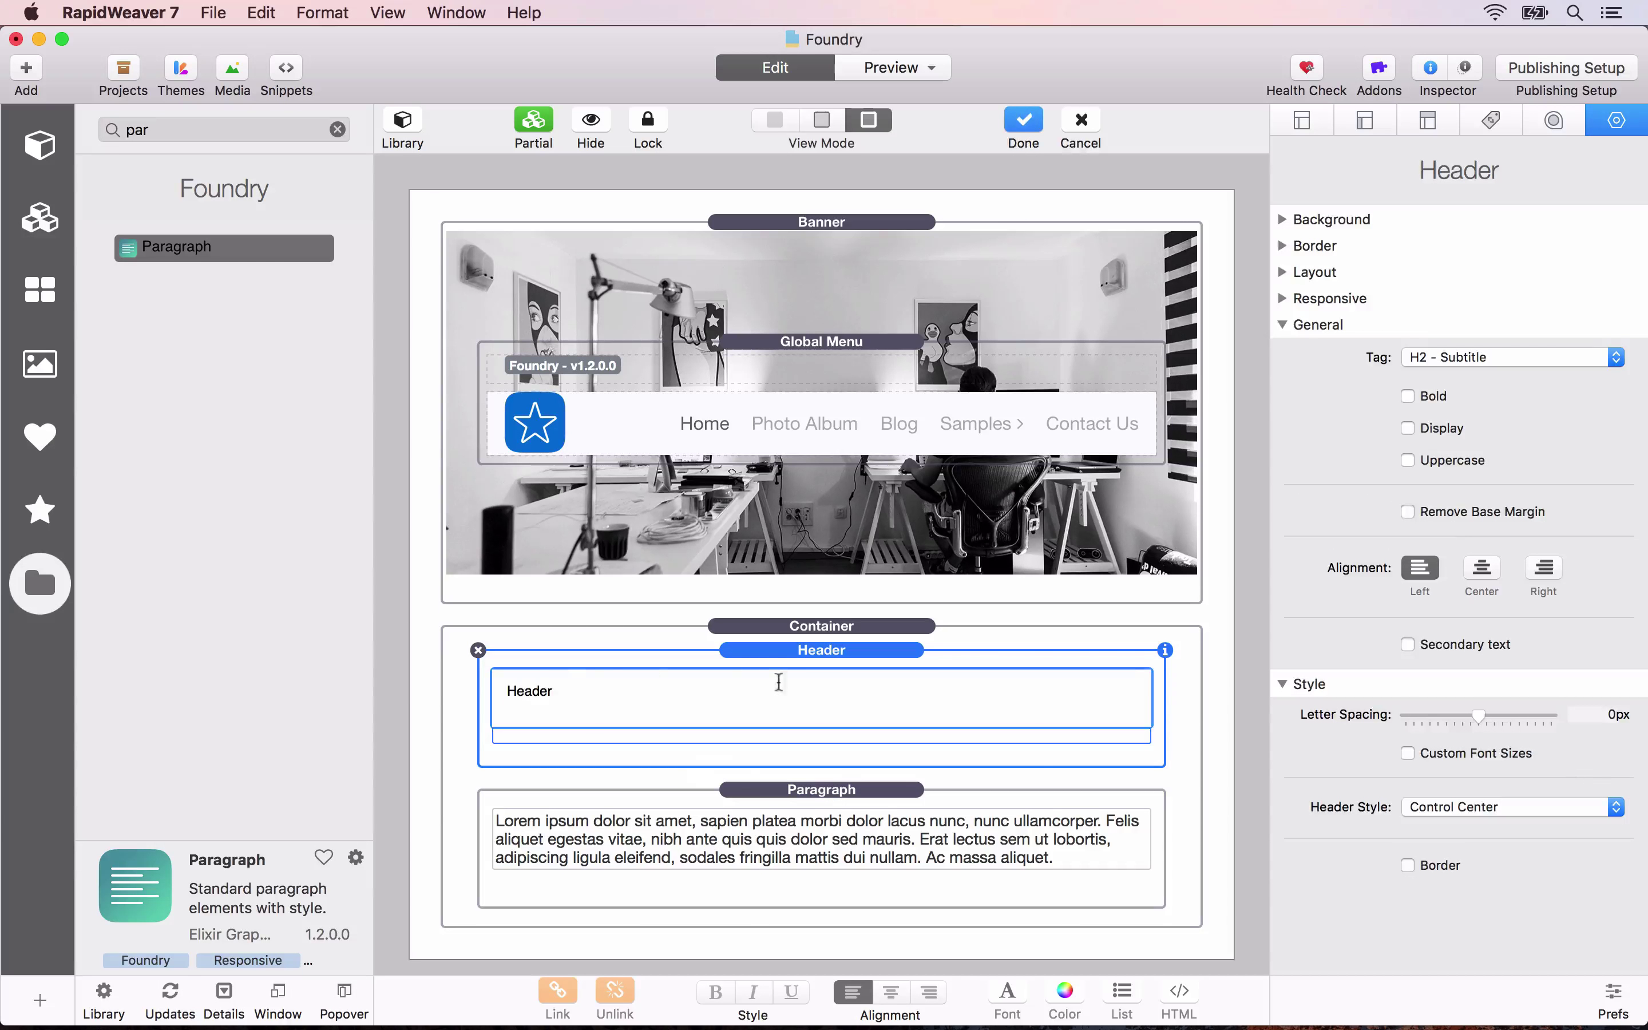
pyautogui.doubleClick(538, 691)
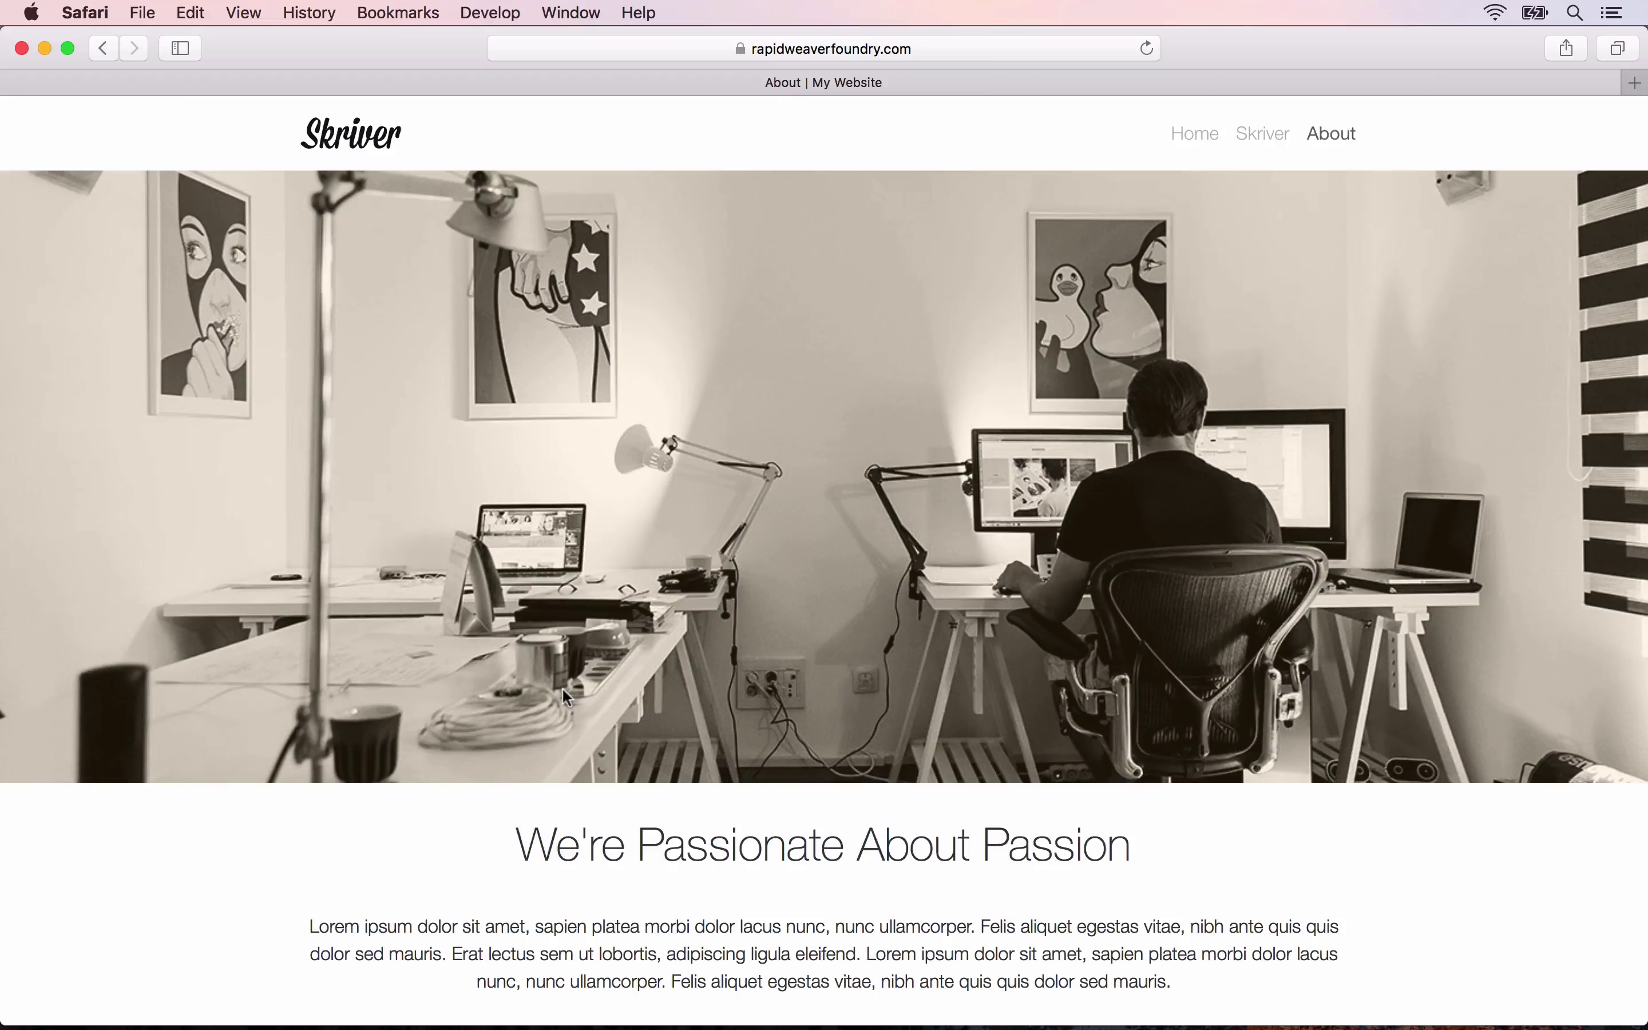
pyautogui.scroll(-3, 713, 511)
pyautogui.moveTo(1133, 658); pyautogui.dragTo(520, 644)
pyautogui.press('super+c')
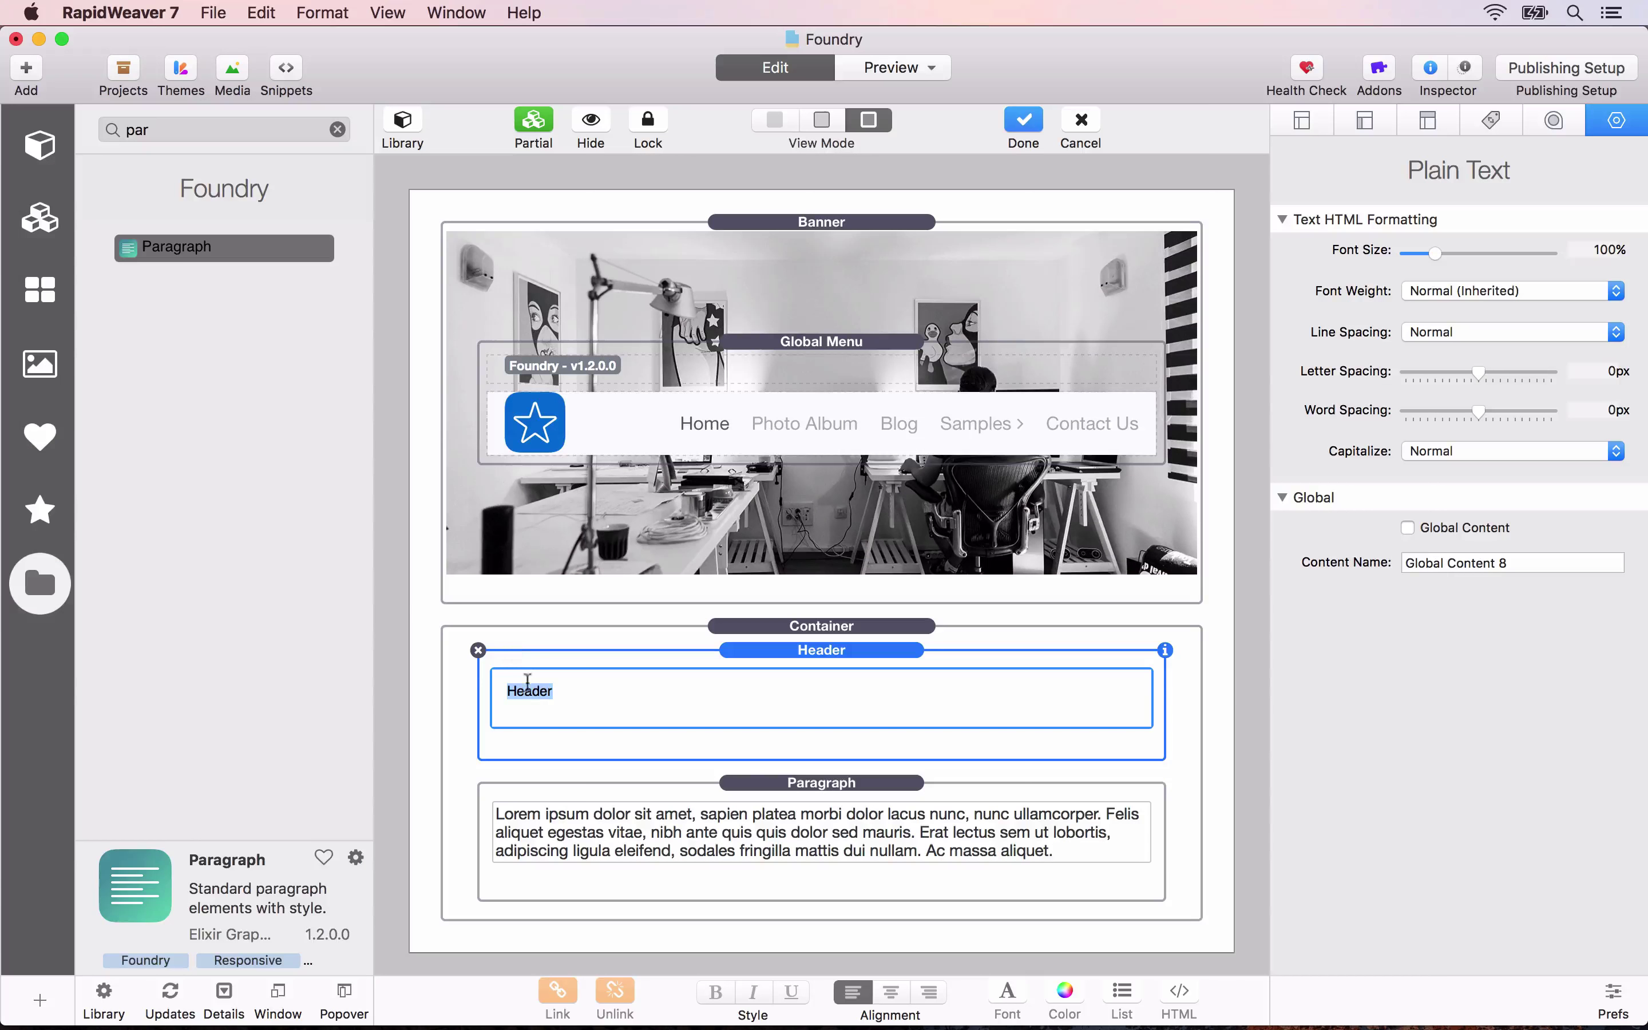
pyautogui.press('super+v')
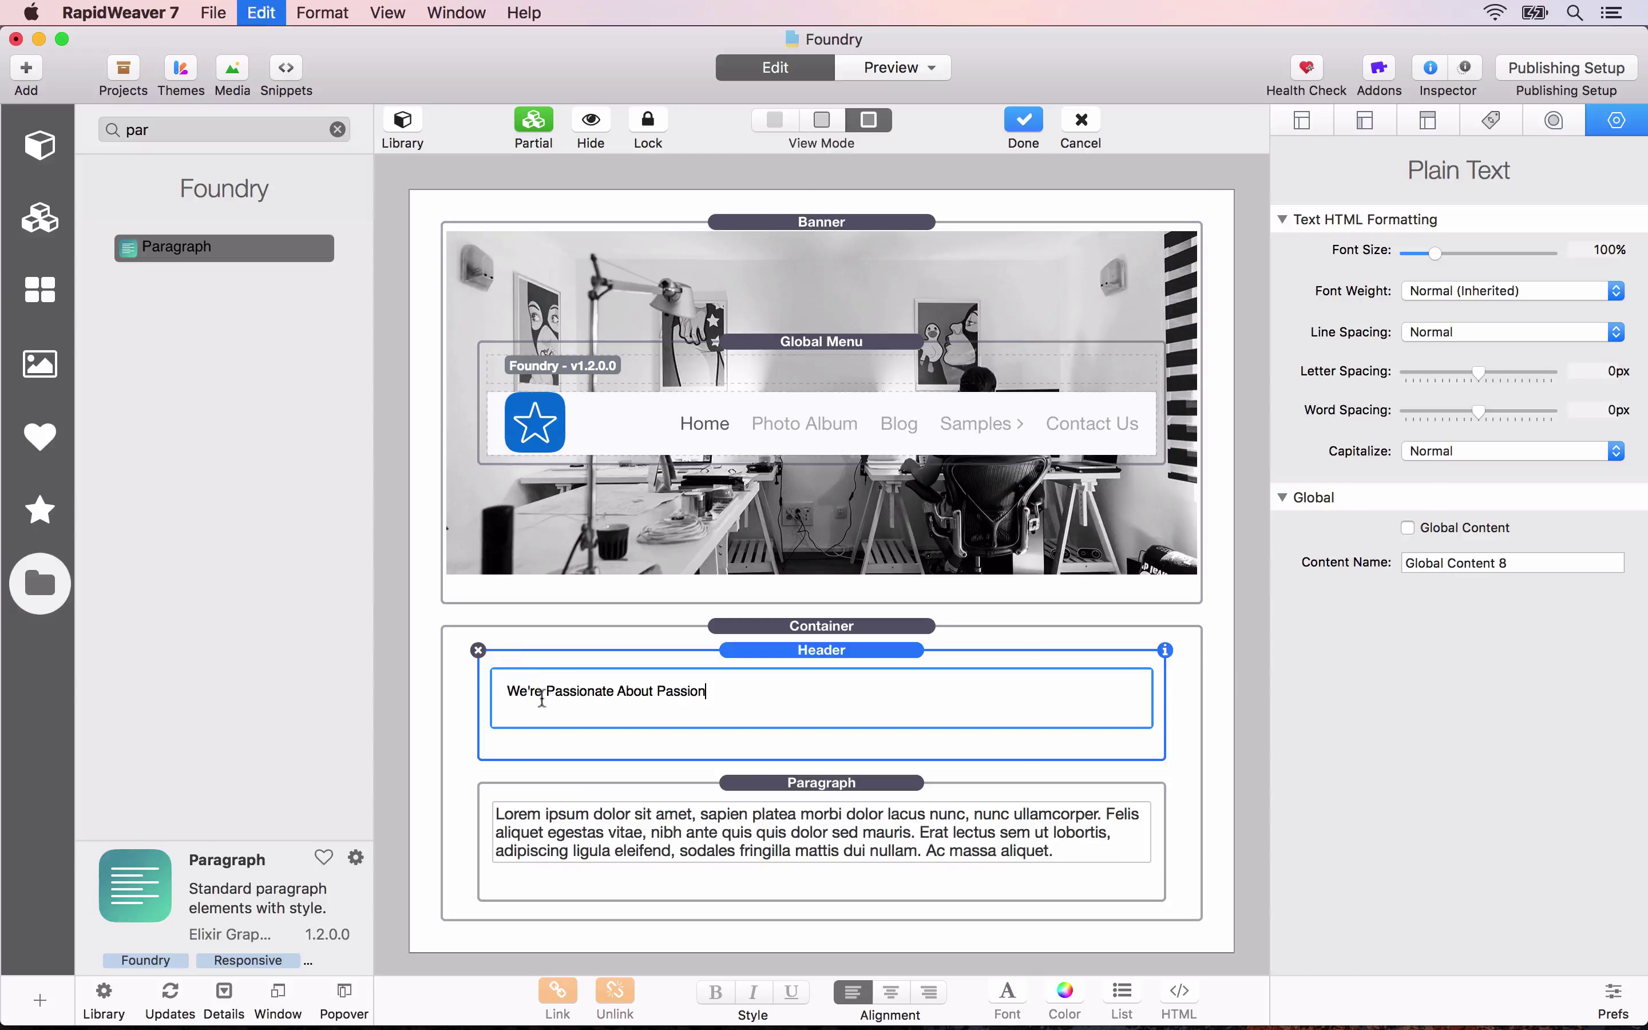
pyautogui.click(671, 843)
# Center the header text and set its tag to H1 - Page Title.
pyautogui.click(806, 672)
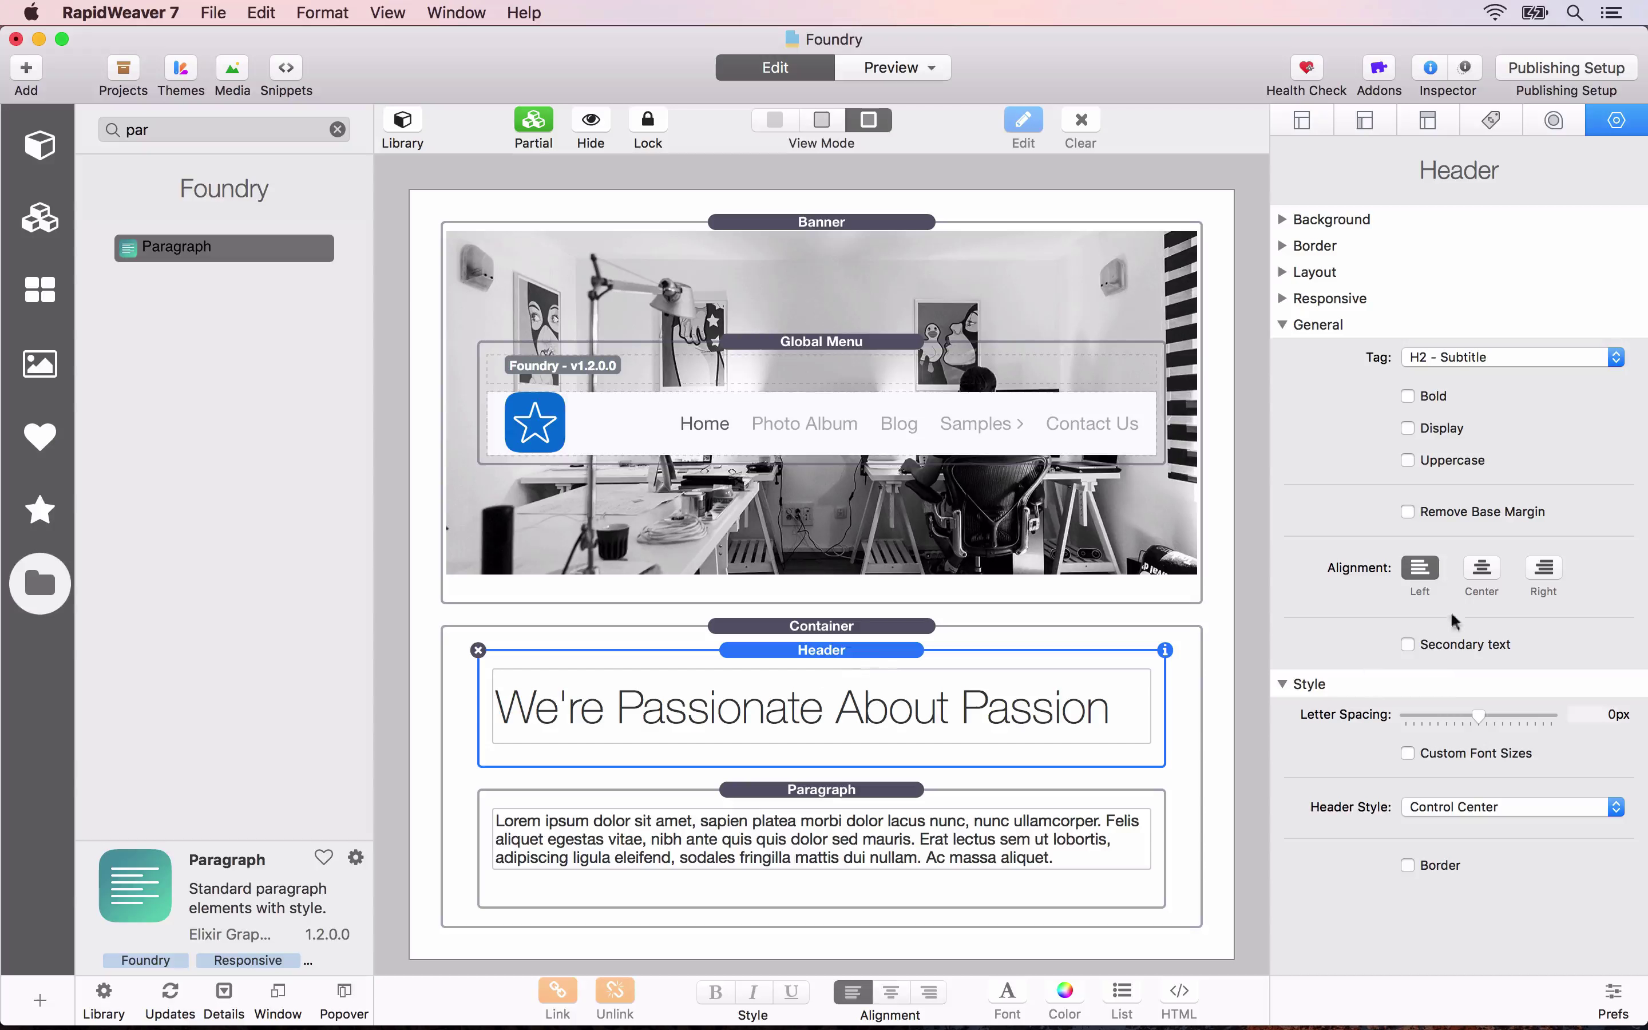
pyautogui.click(1482, 571)
pyautogui.click(1459, 360)
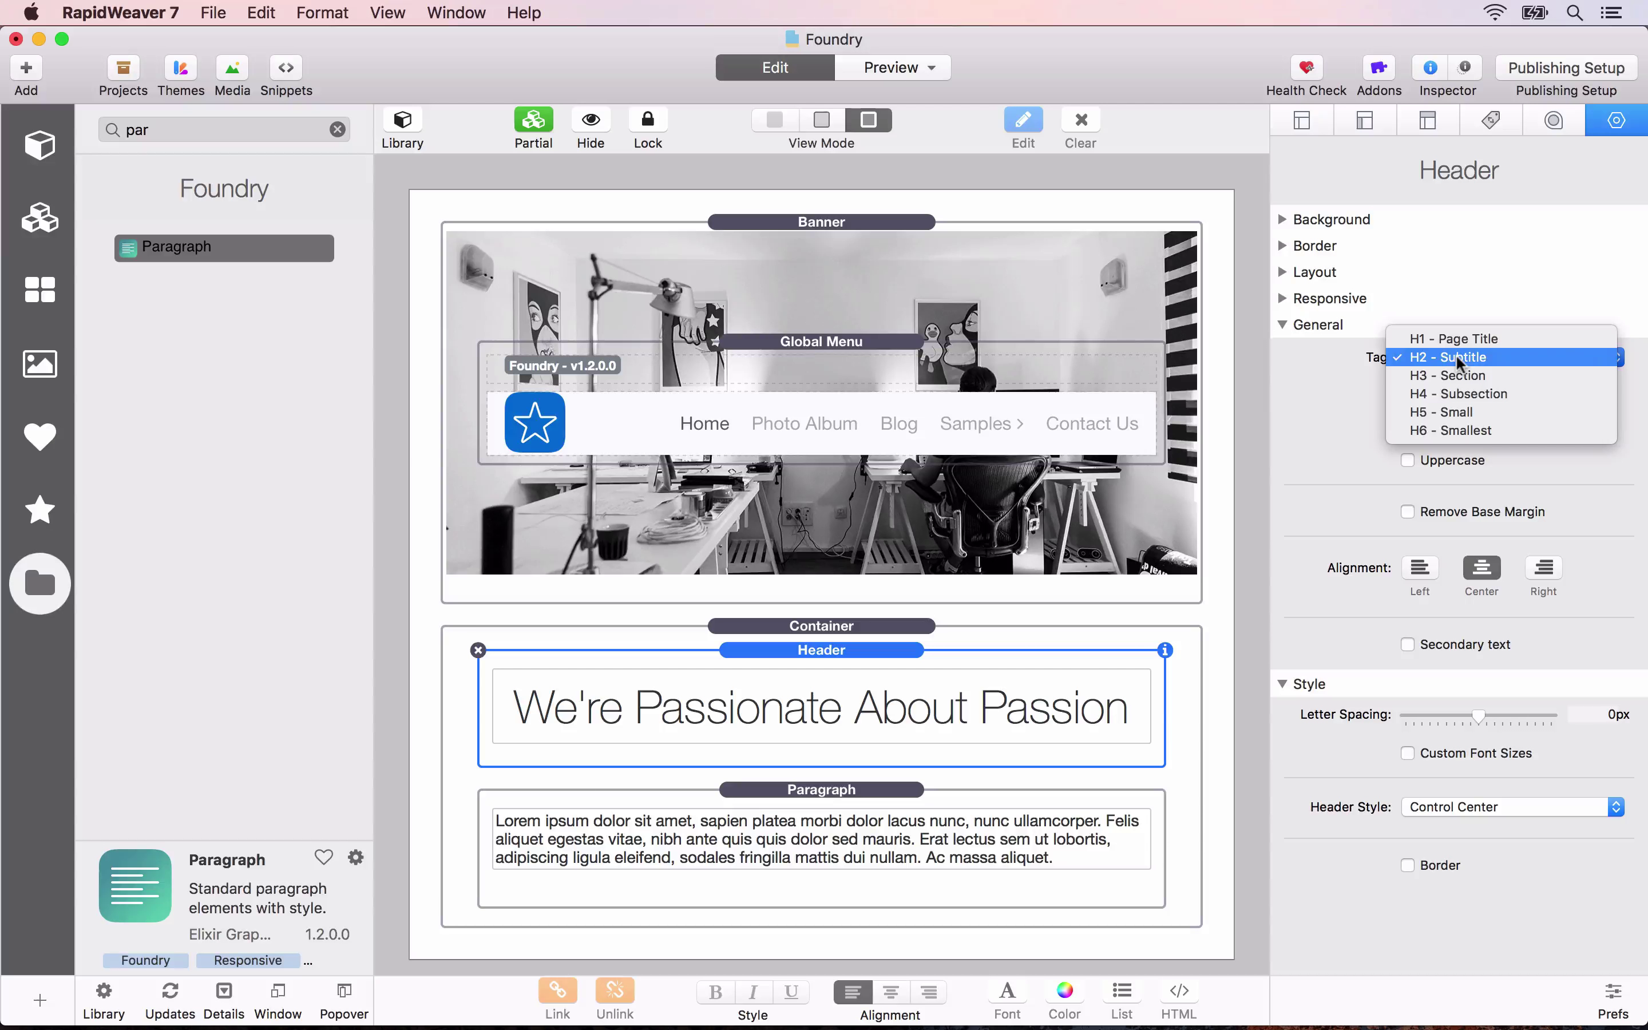
pyautogui.click(1458, 340)
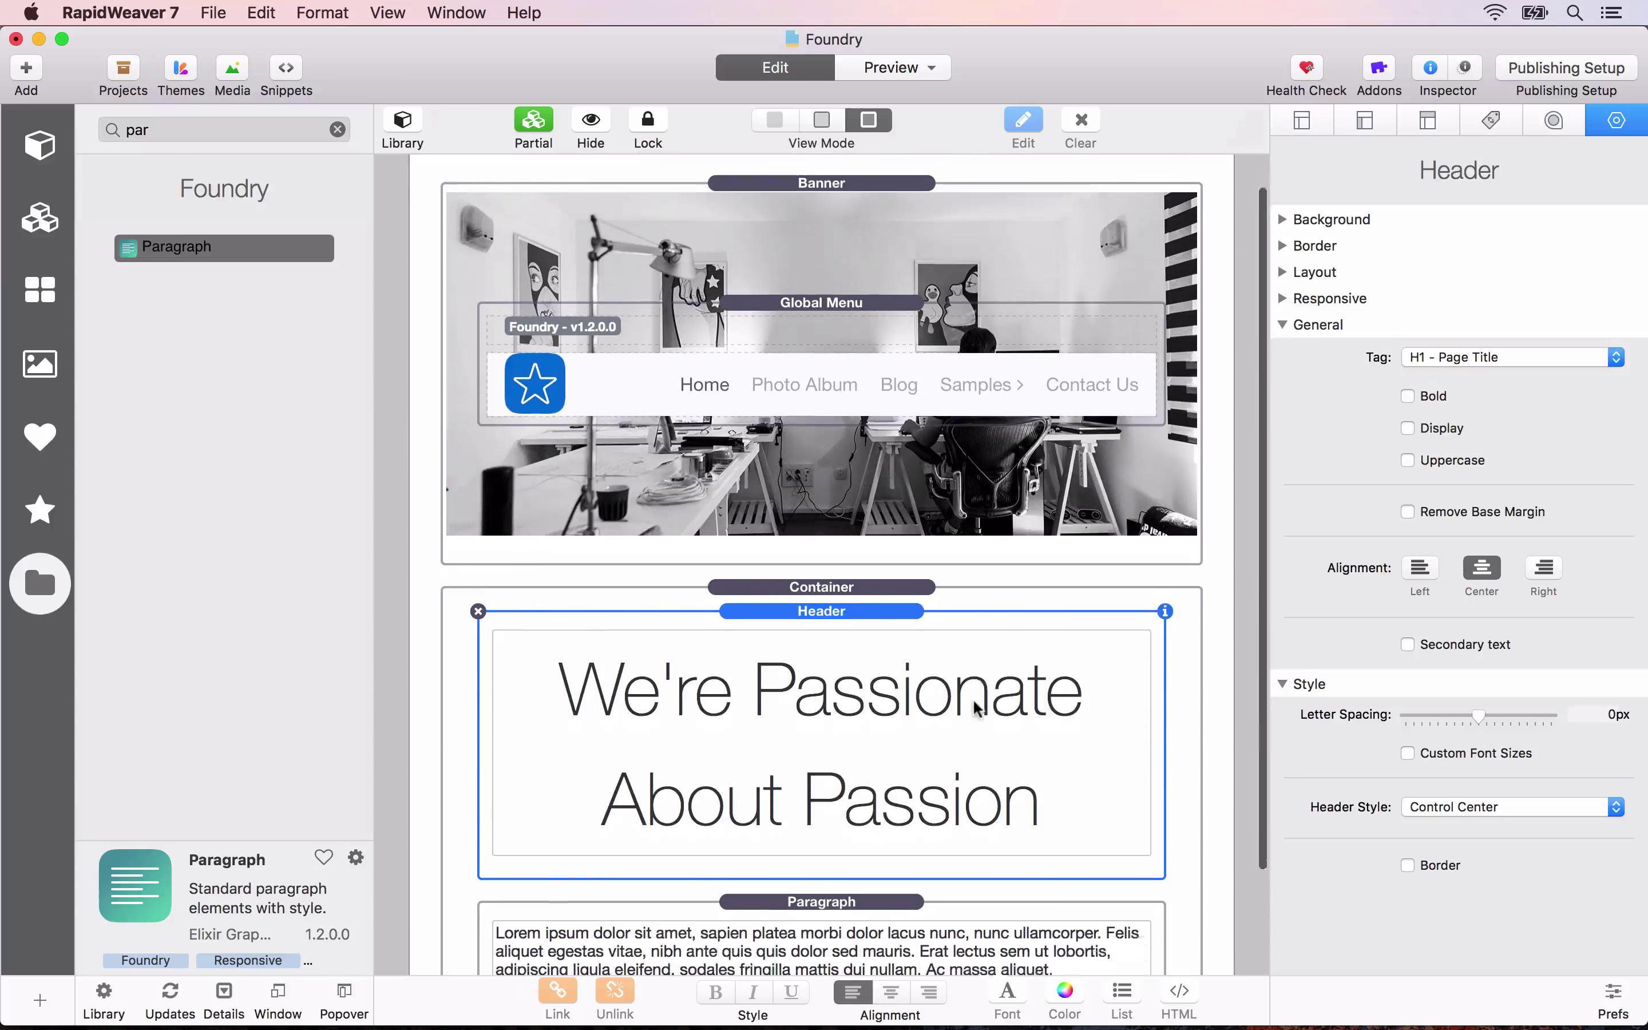
# Make the Paragraph stack a lead paragraph and center its text.
pyautogui.scroll(-2, 826, 899)
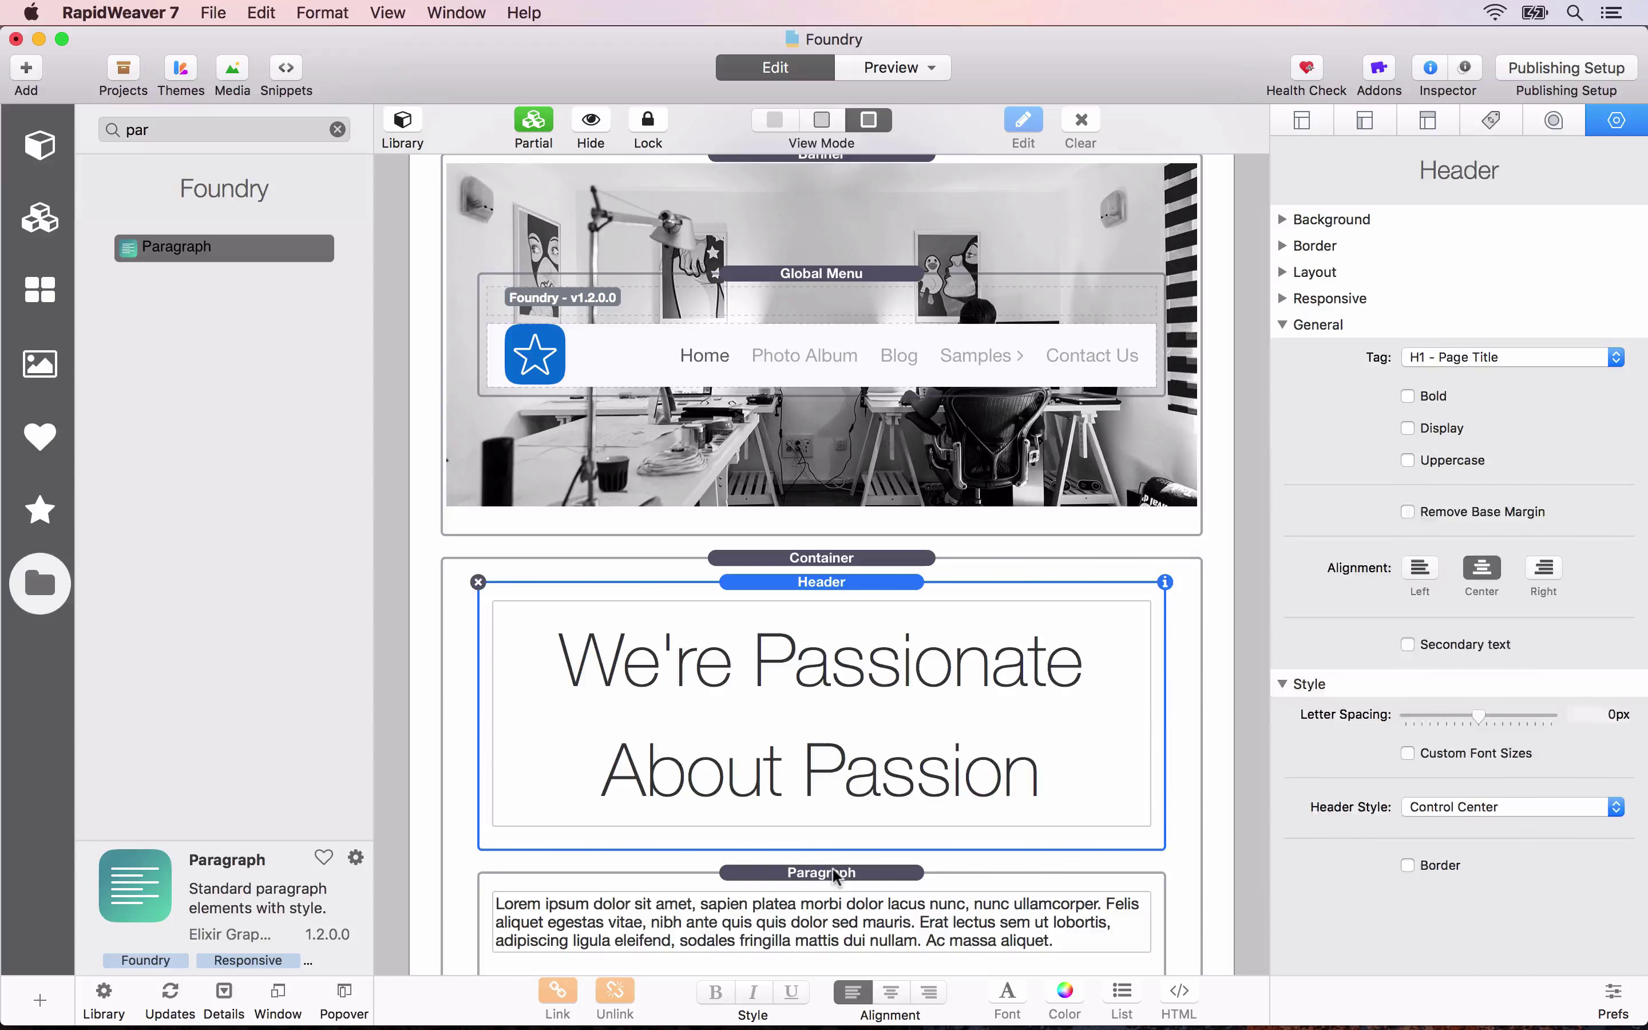
pyautogui.click(831, 876)
pyautogui.click(1407, 396)
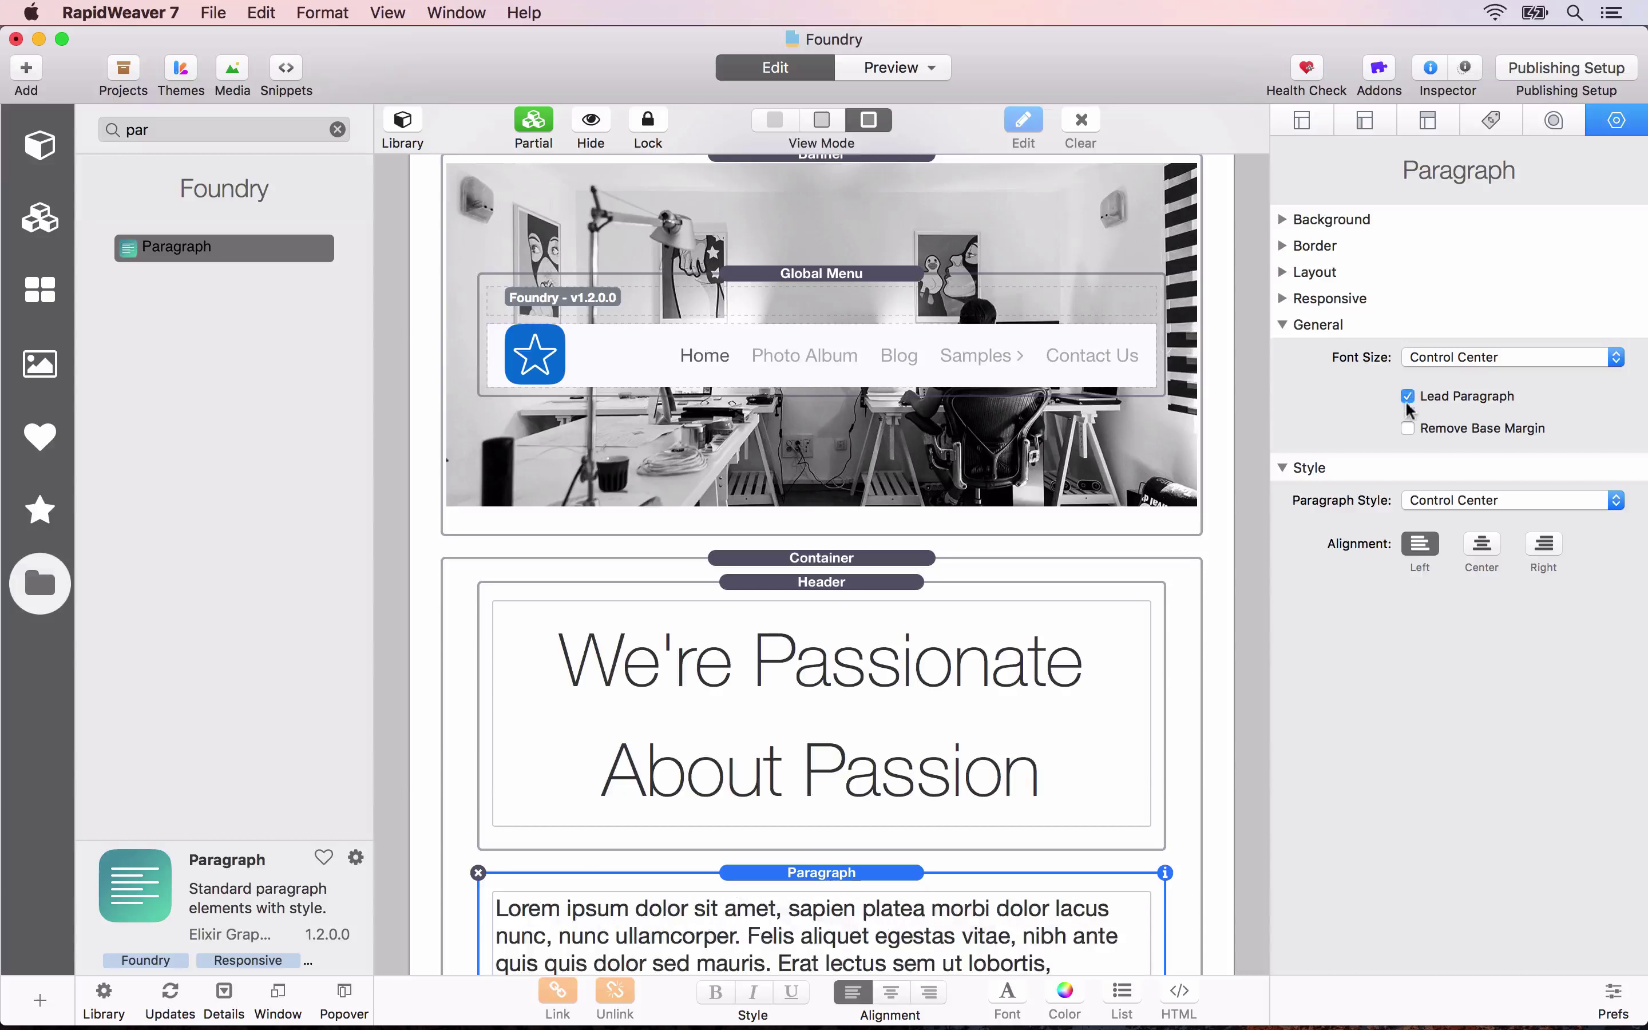
pyautogui.click(1481, 543)
pyautogui.scroll(-3, 1063, 791)
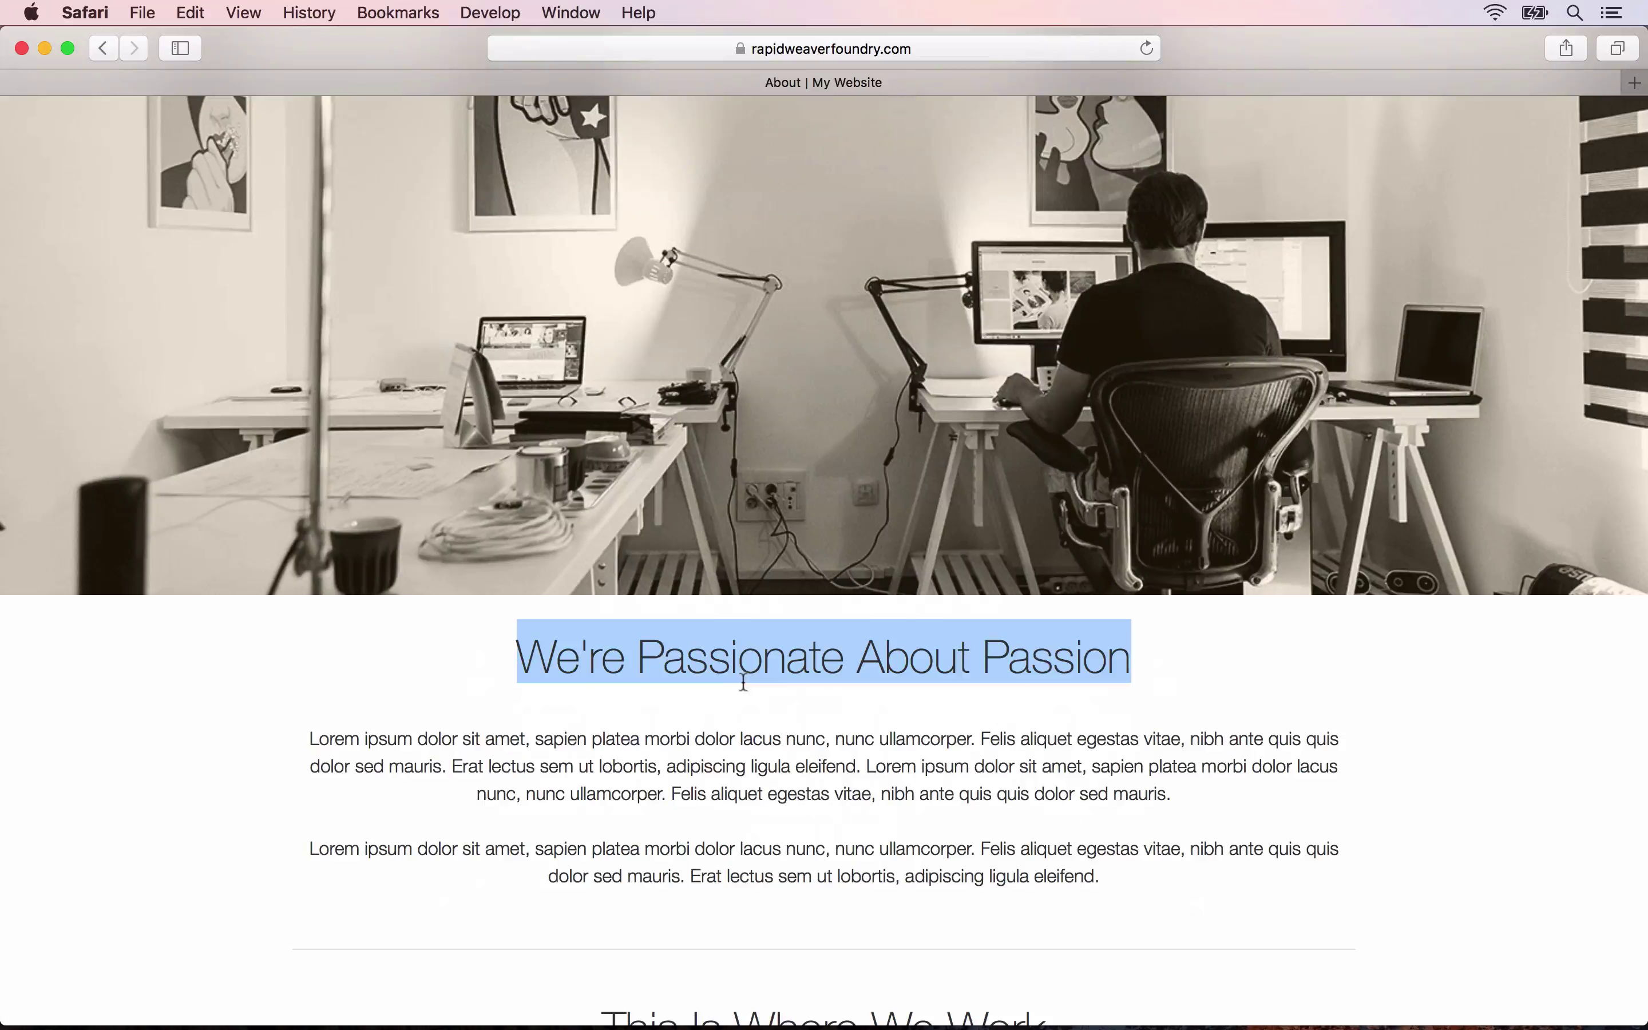
# Switch to Safari and examine the sections below the intro text on the finished About page.
pyautogui.scroll(-5, 865, 829)
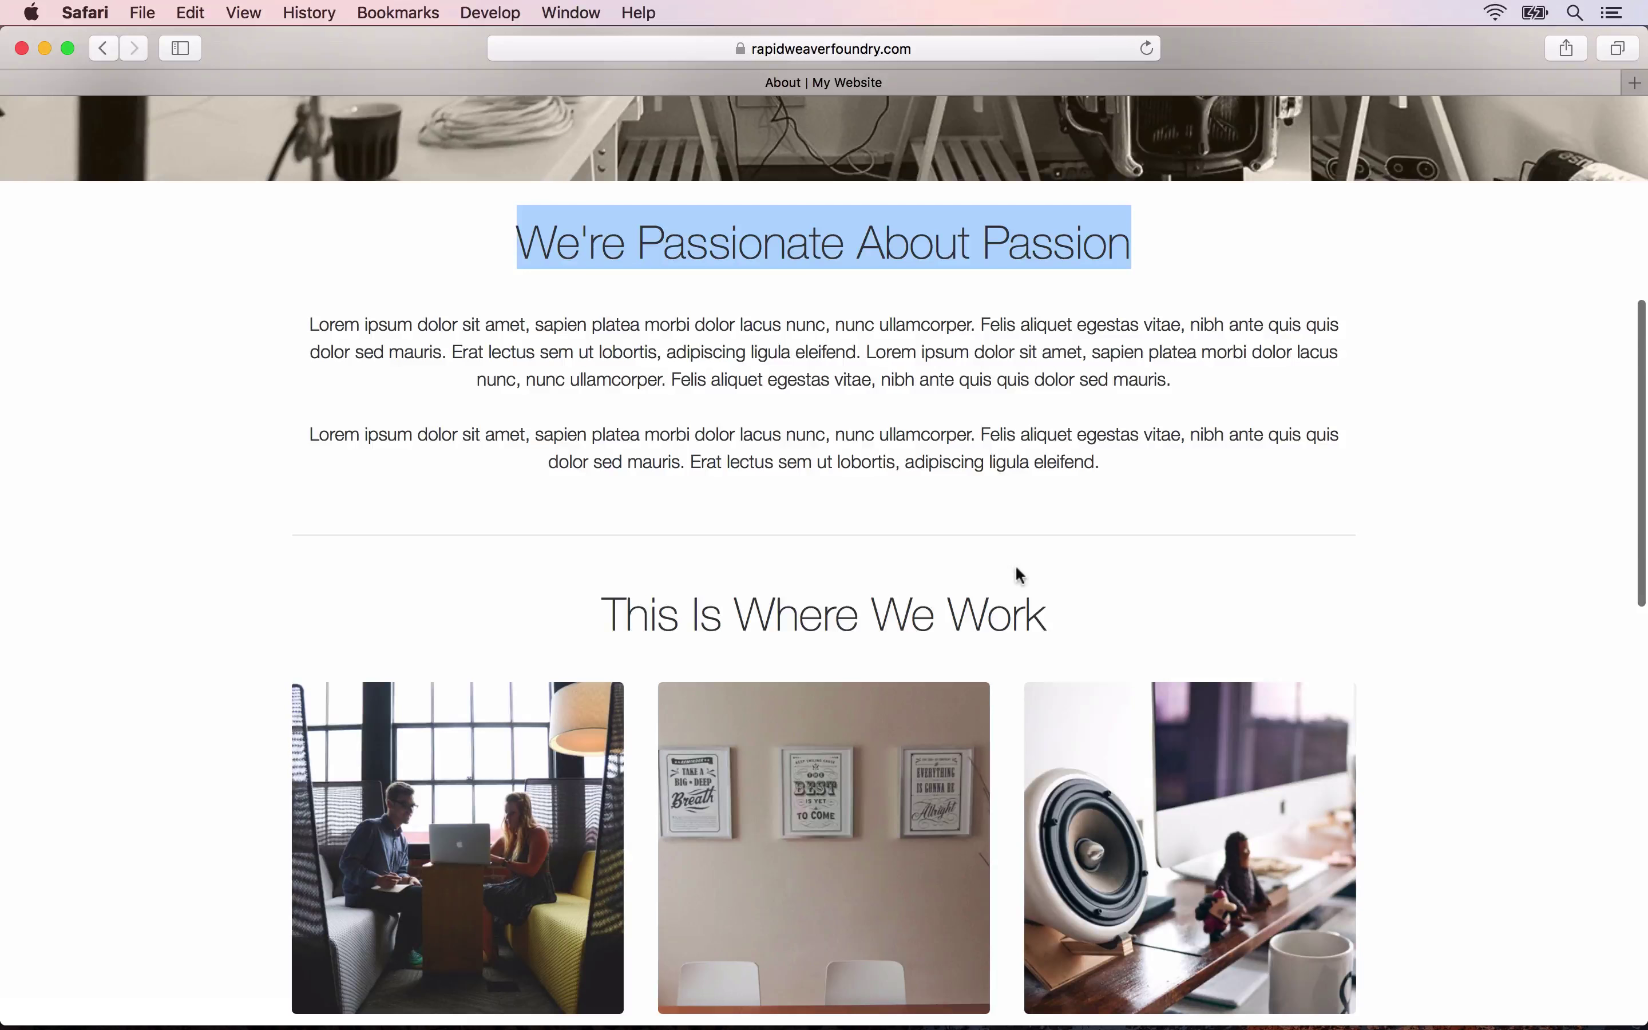
pyautogui.scroll(-4, 783, 619)
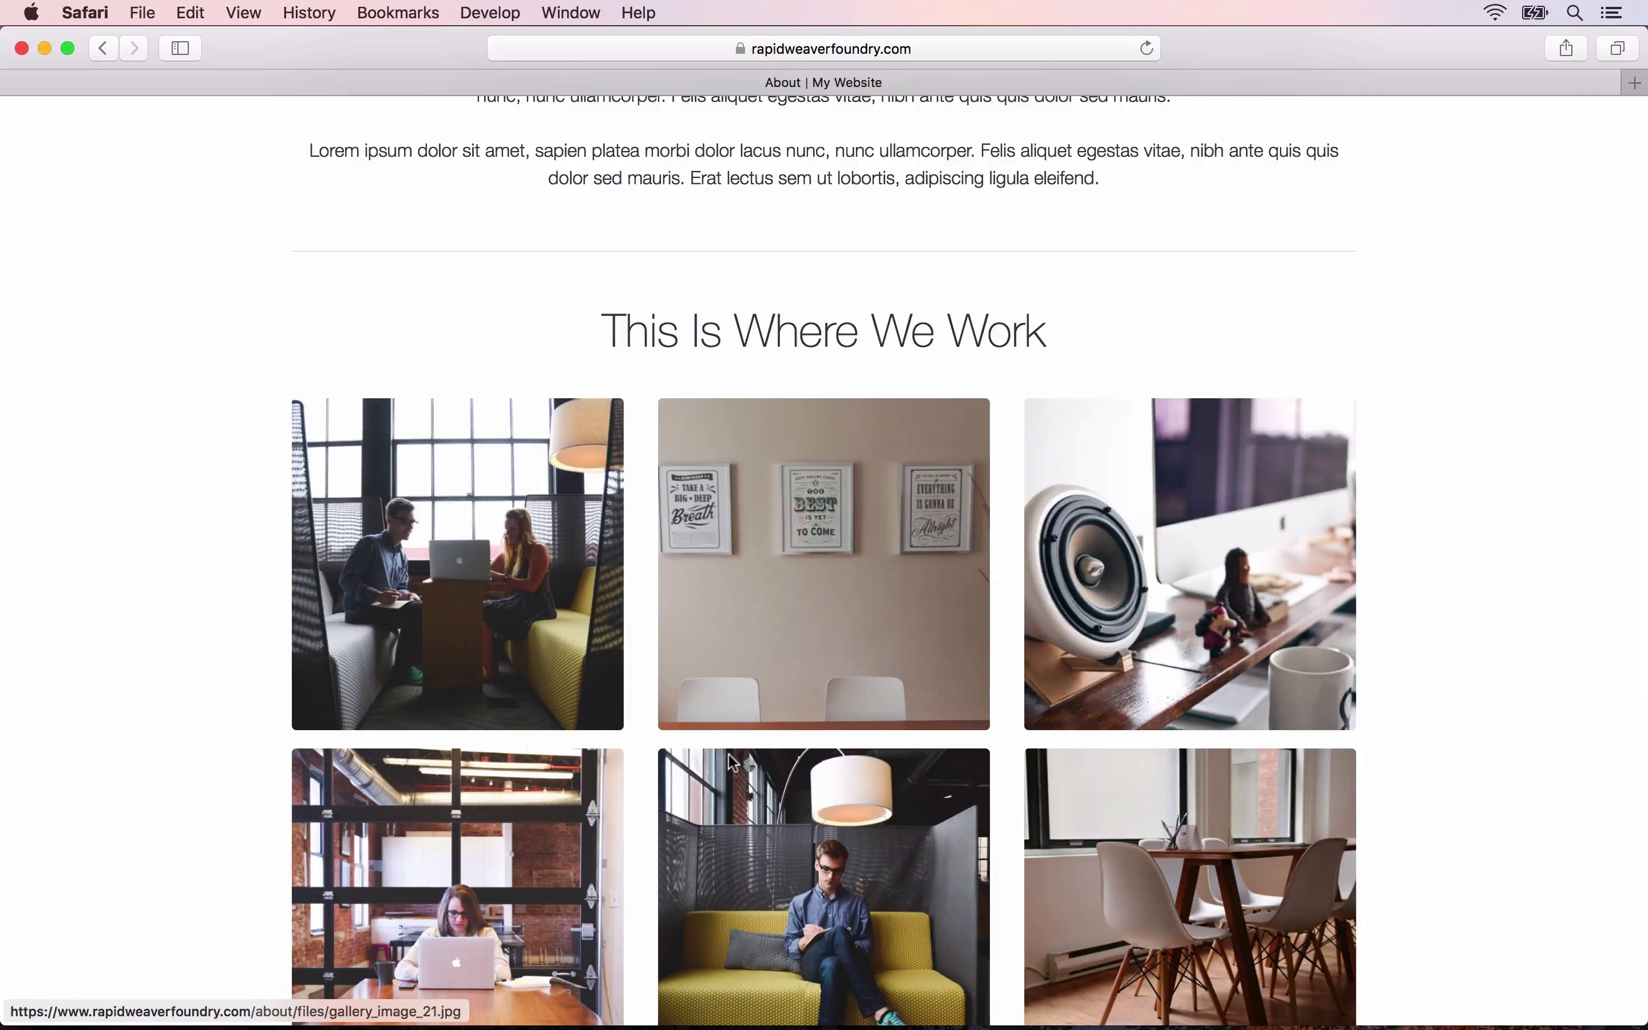
# Switch to RapidWeaver and add a Divider stack below the Paragraph inside the container.
pyautogui.press('super+Tab')
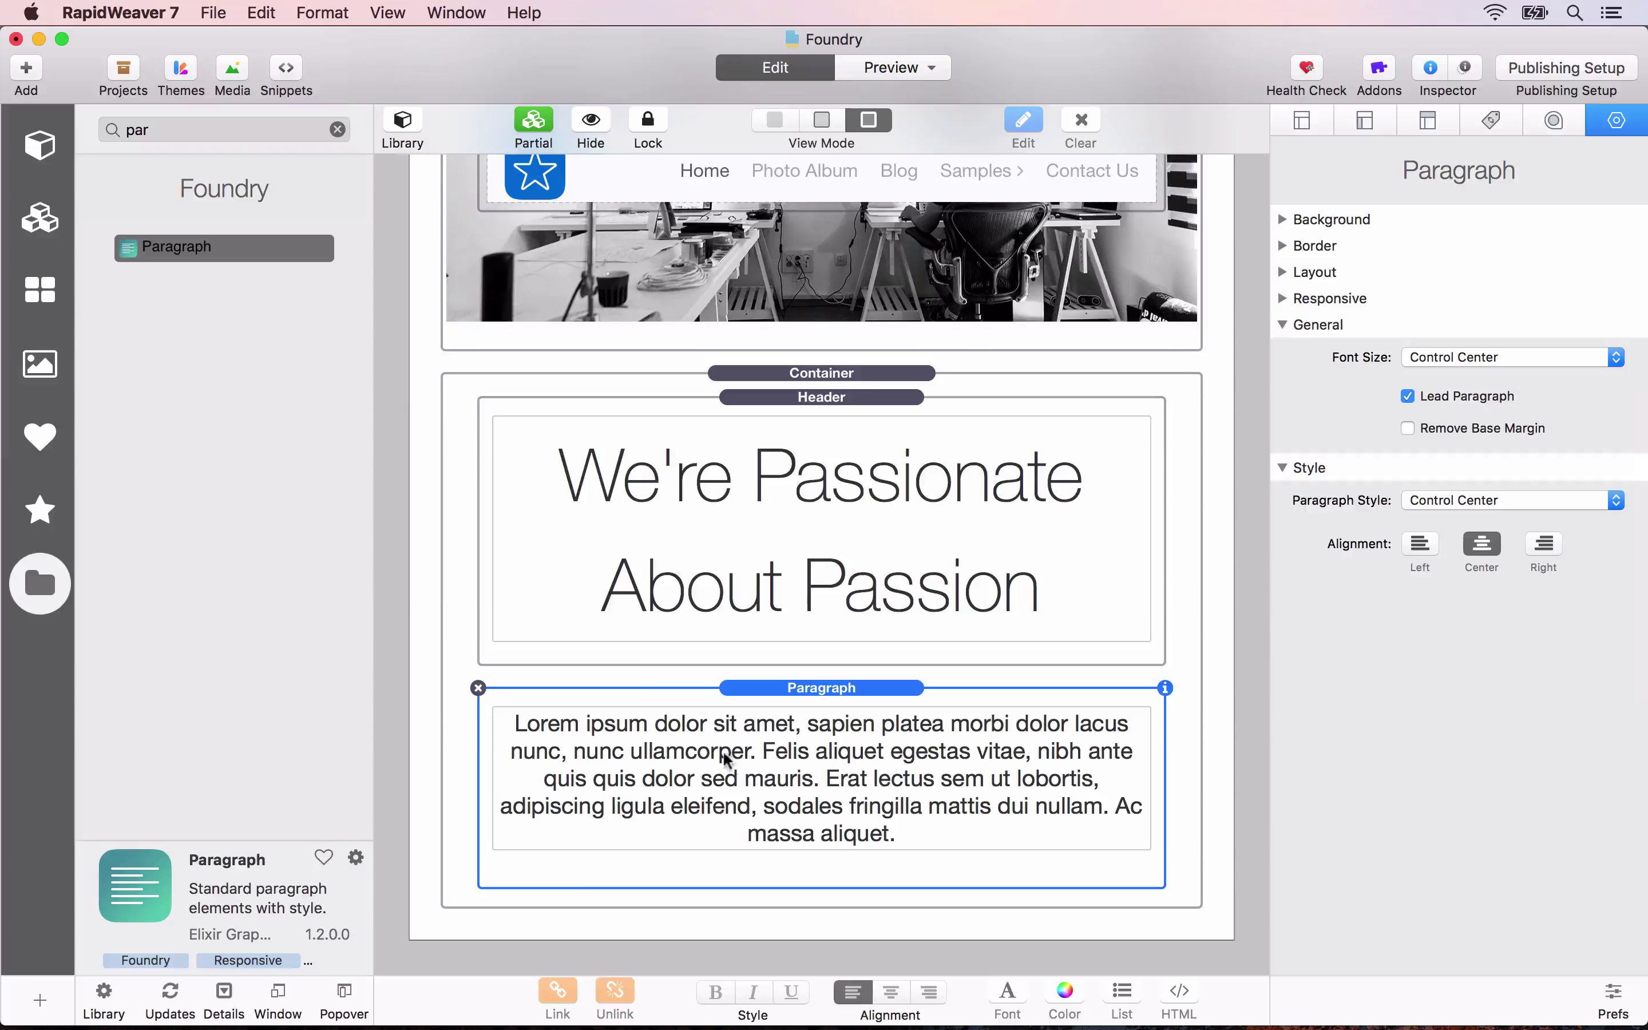
pyautogui.click(303, 140)
pyautogui.press('super+a')
pyautogui.write('div')
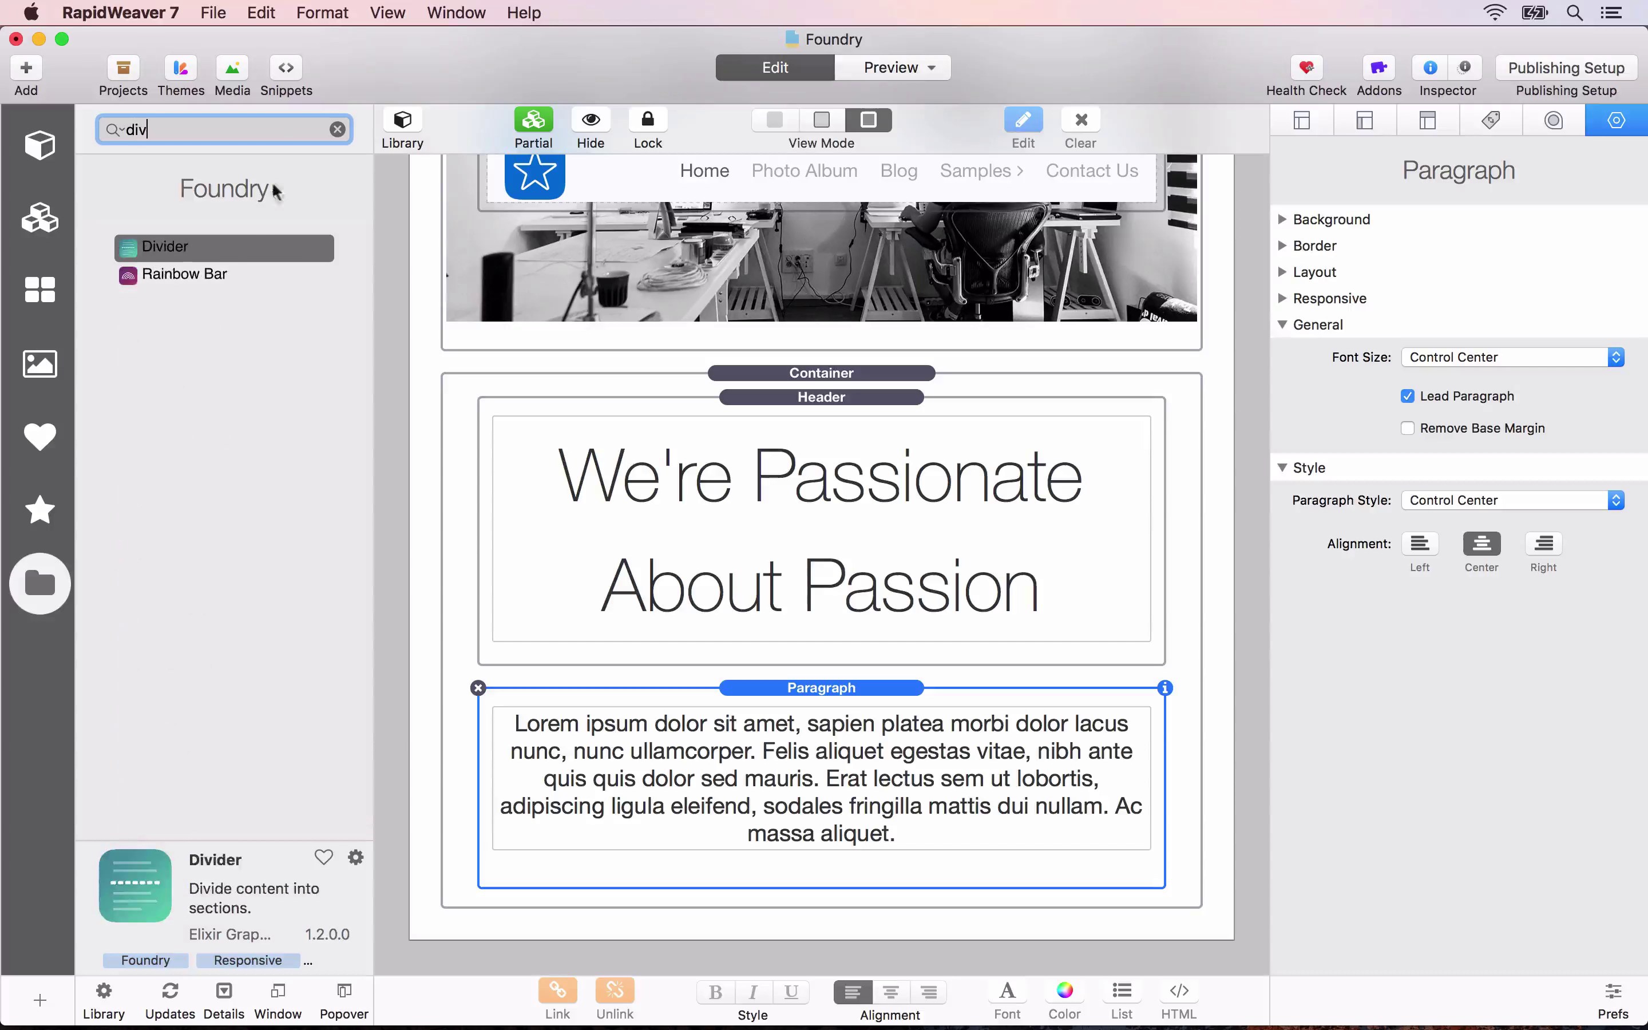
pyautogui.moveTo(170, 256); pyautogui.dragTo(688, 905)
# Duplicate the page header below the divider and change the copy's text to "This Is Where We Work".
pyautogui.moveTo(792, 332); pyautogui.dragTo(764, 905)
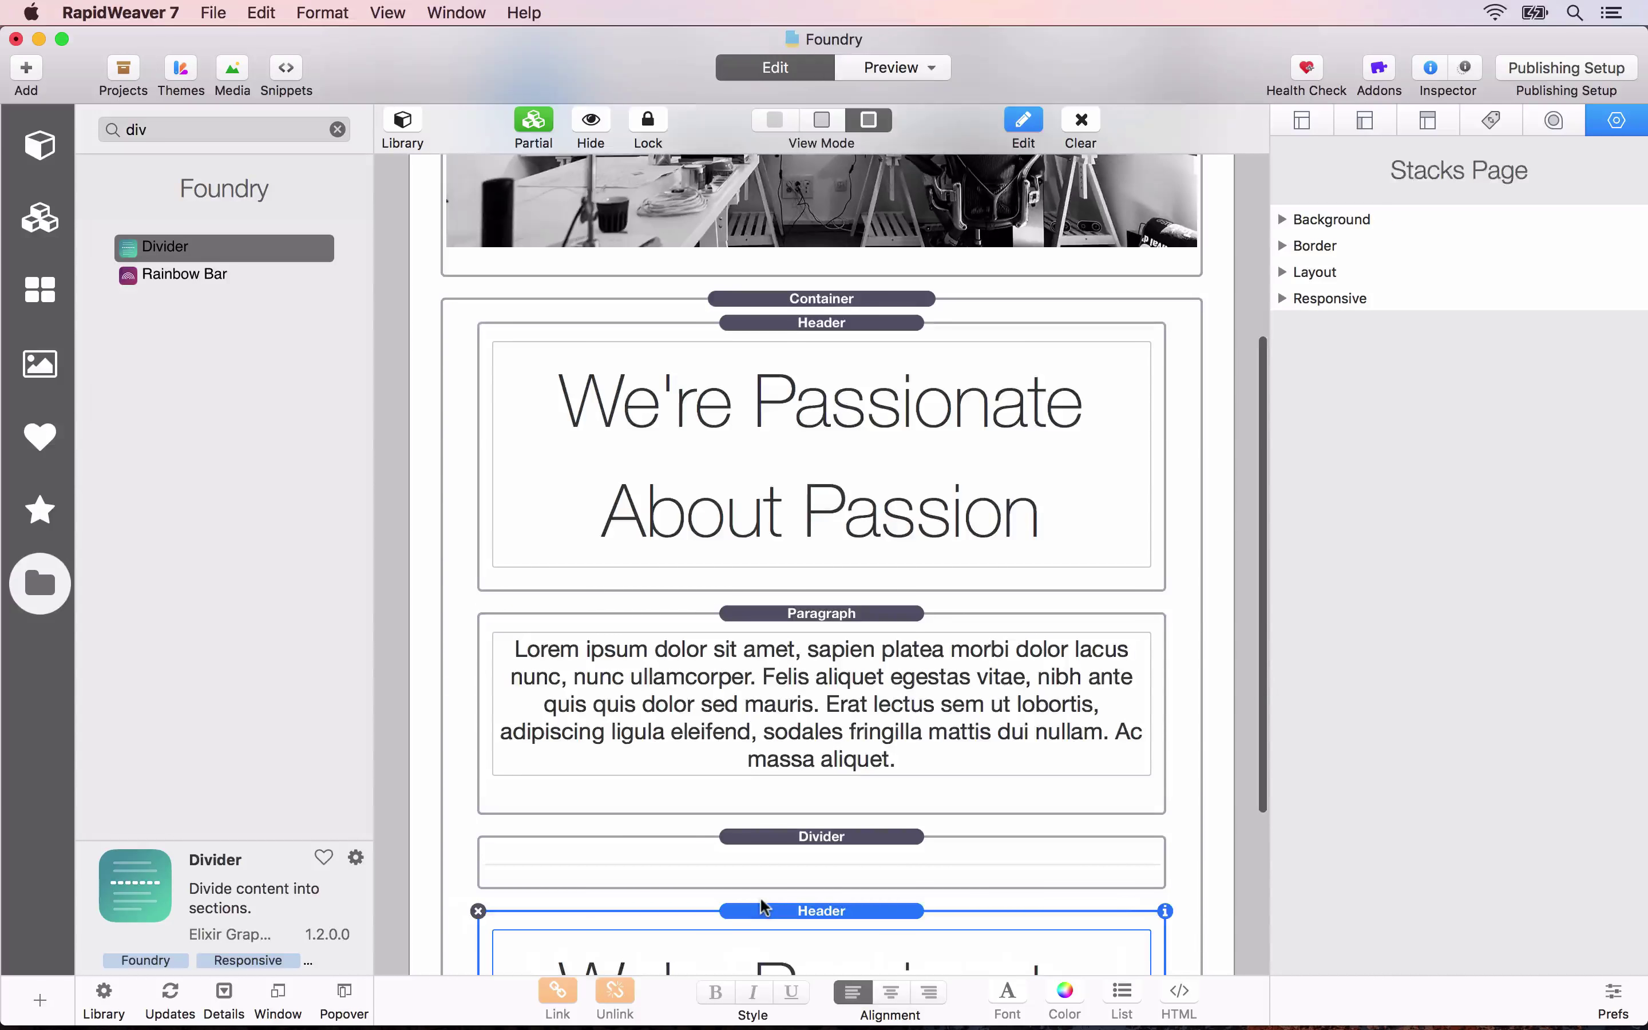
pyautogui.doubleClick(796, 837)
pyautogui.tripleClick(733, 840)
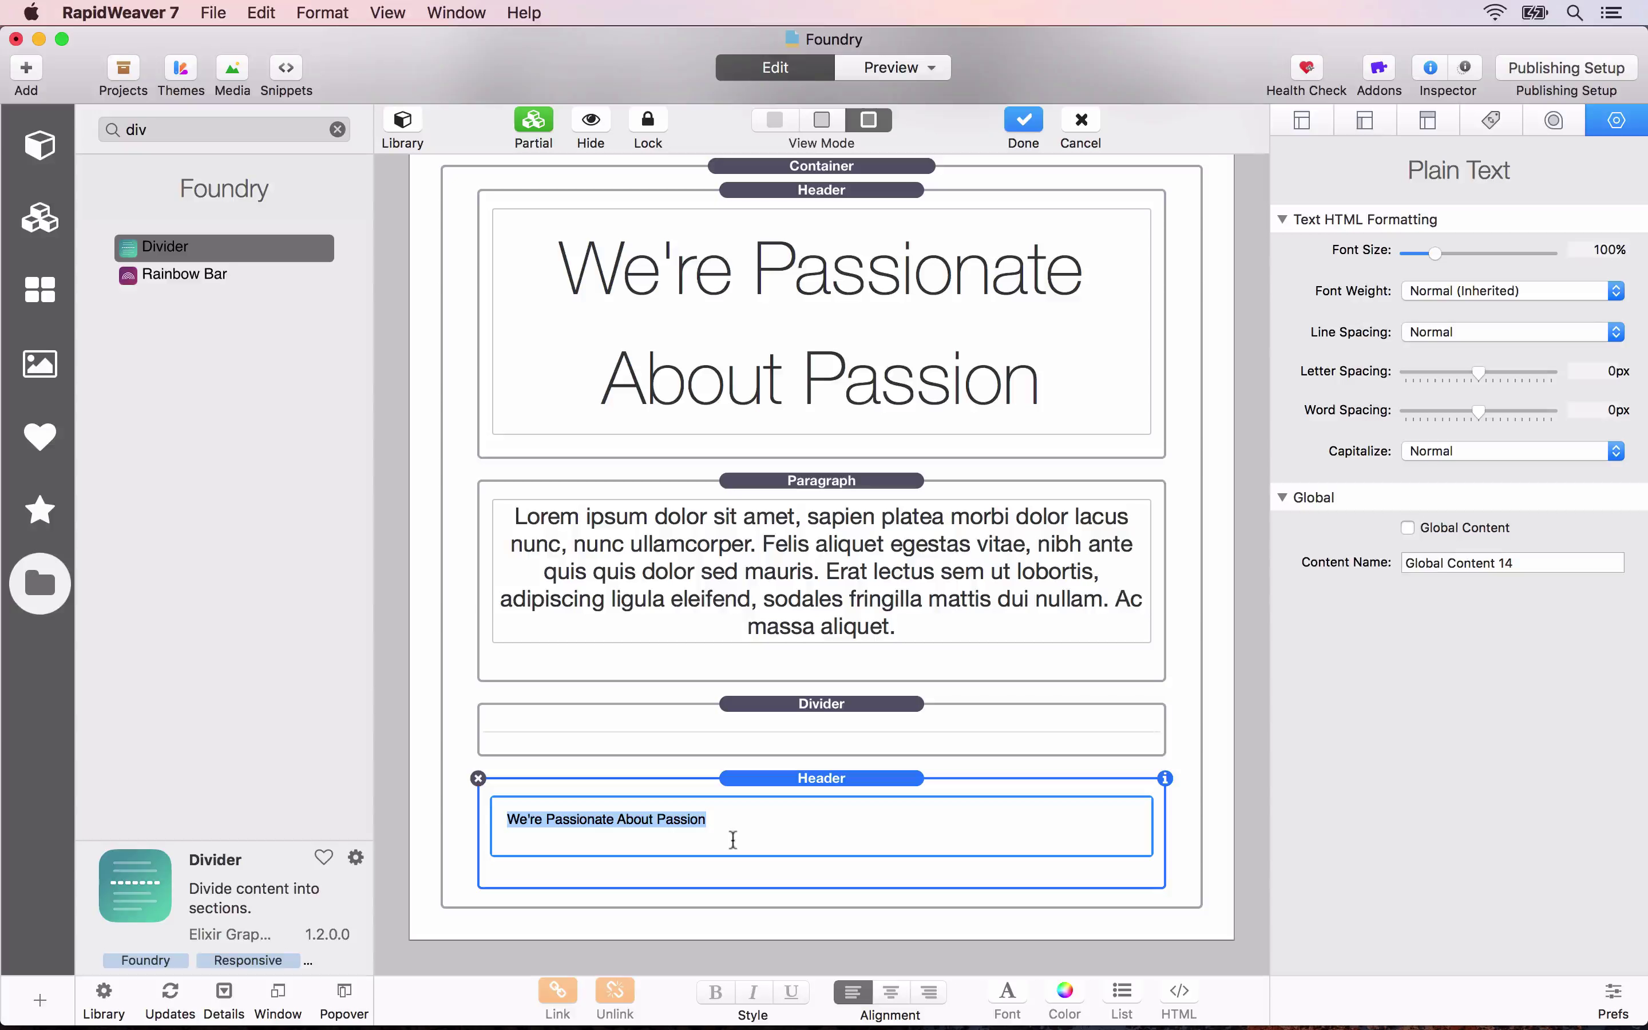
pyautogui.write('This Is')
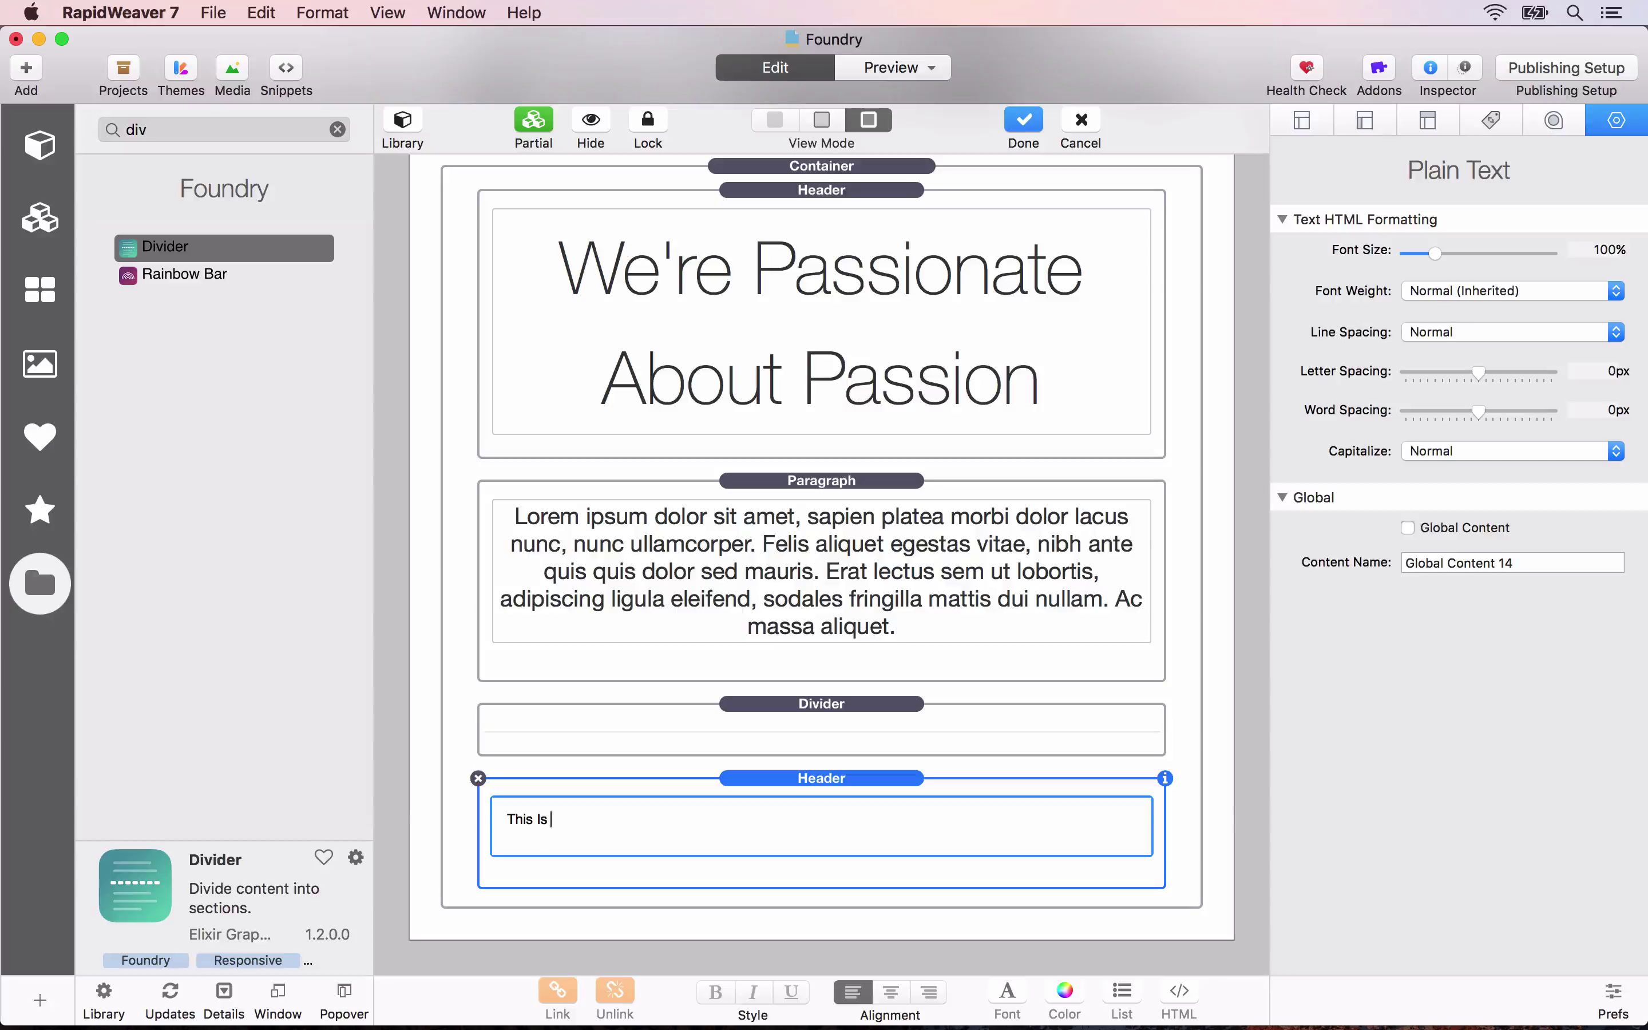
pyautogui.write(' Where We Work')
pyautogui.click(694, 899)
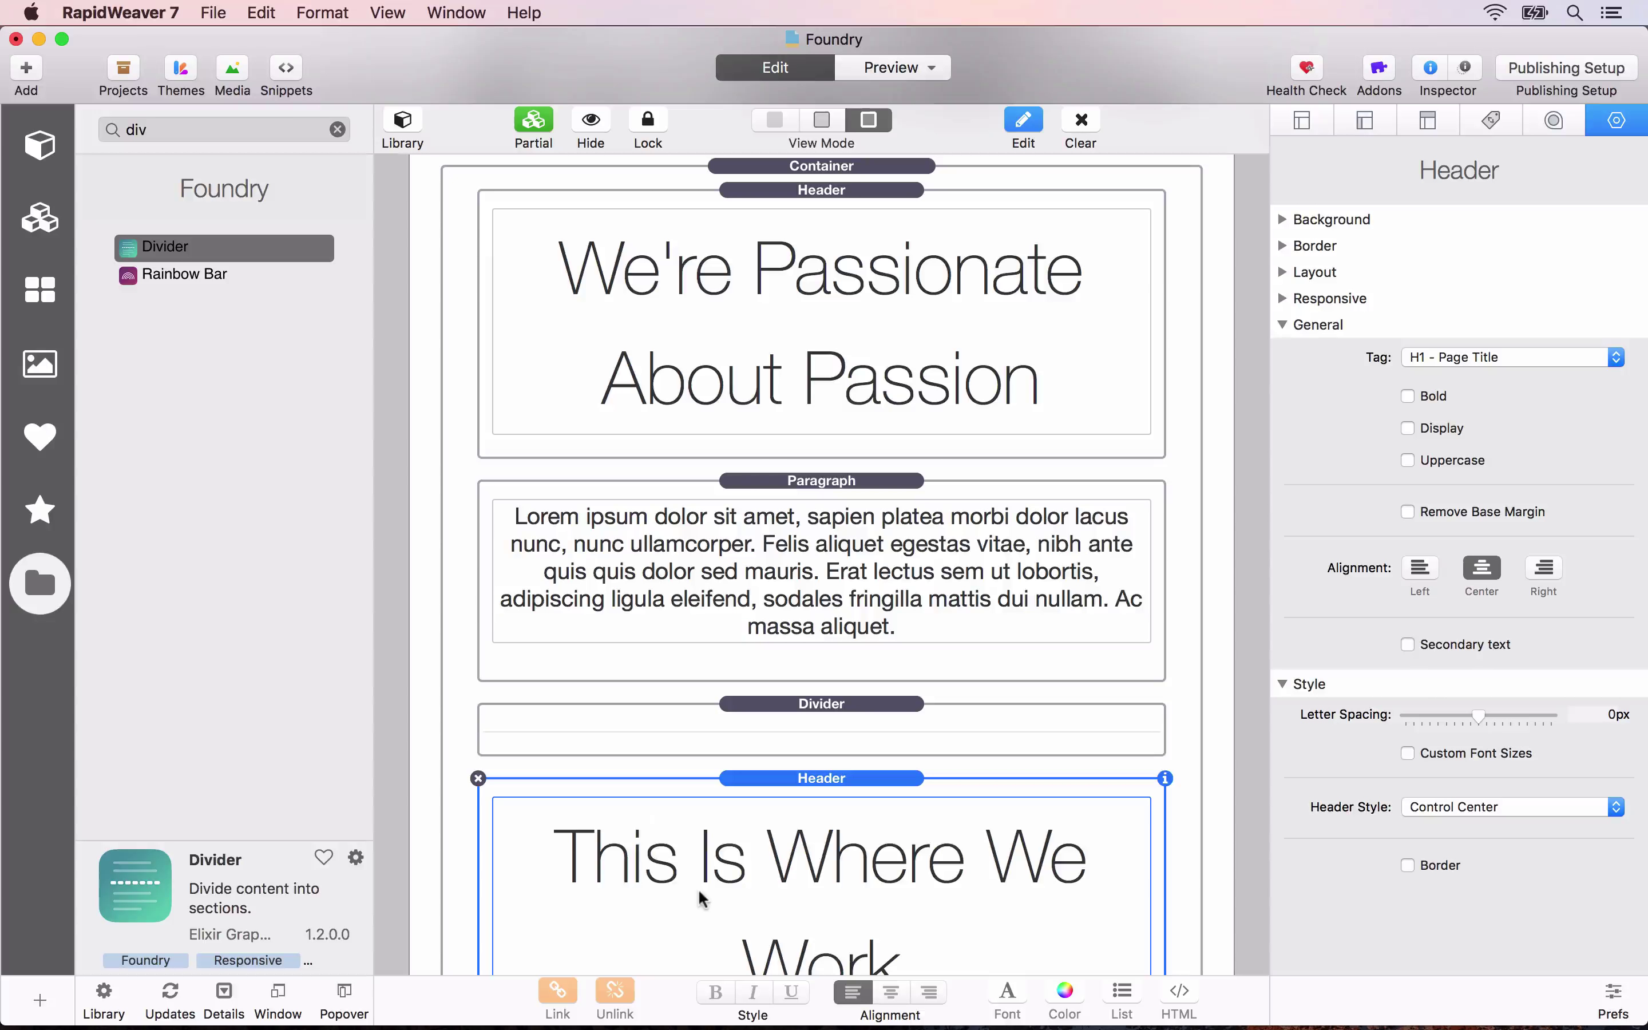
# Find the Gallery stack in the Foundry library and add it below the "This Is Where We Work" header.
pyautogui.click(337, 129)
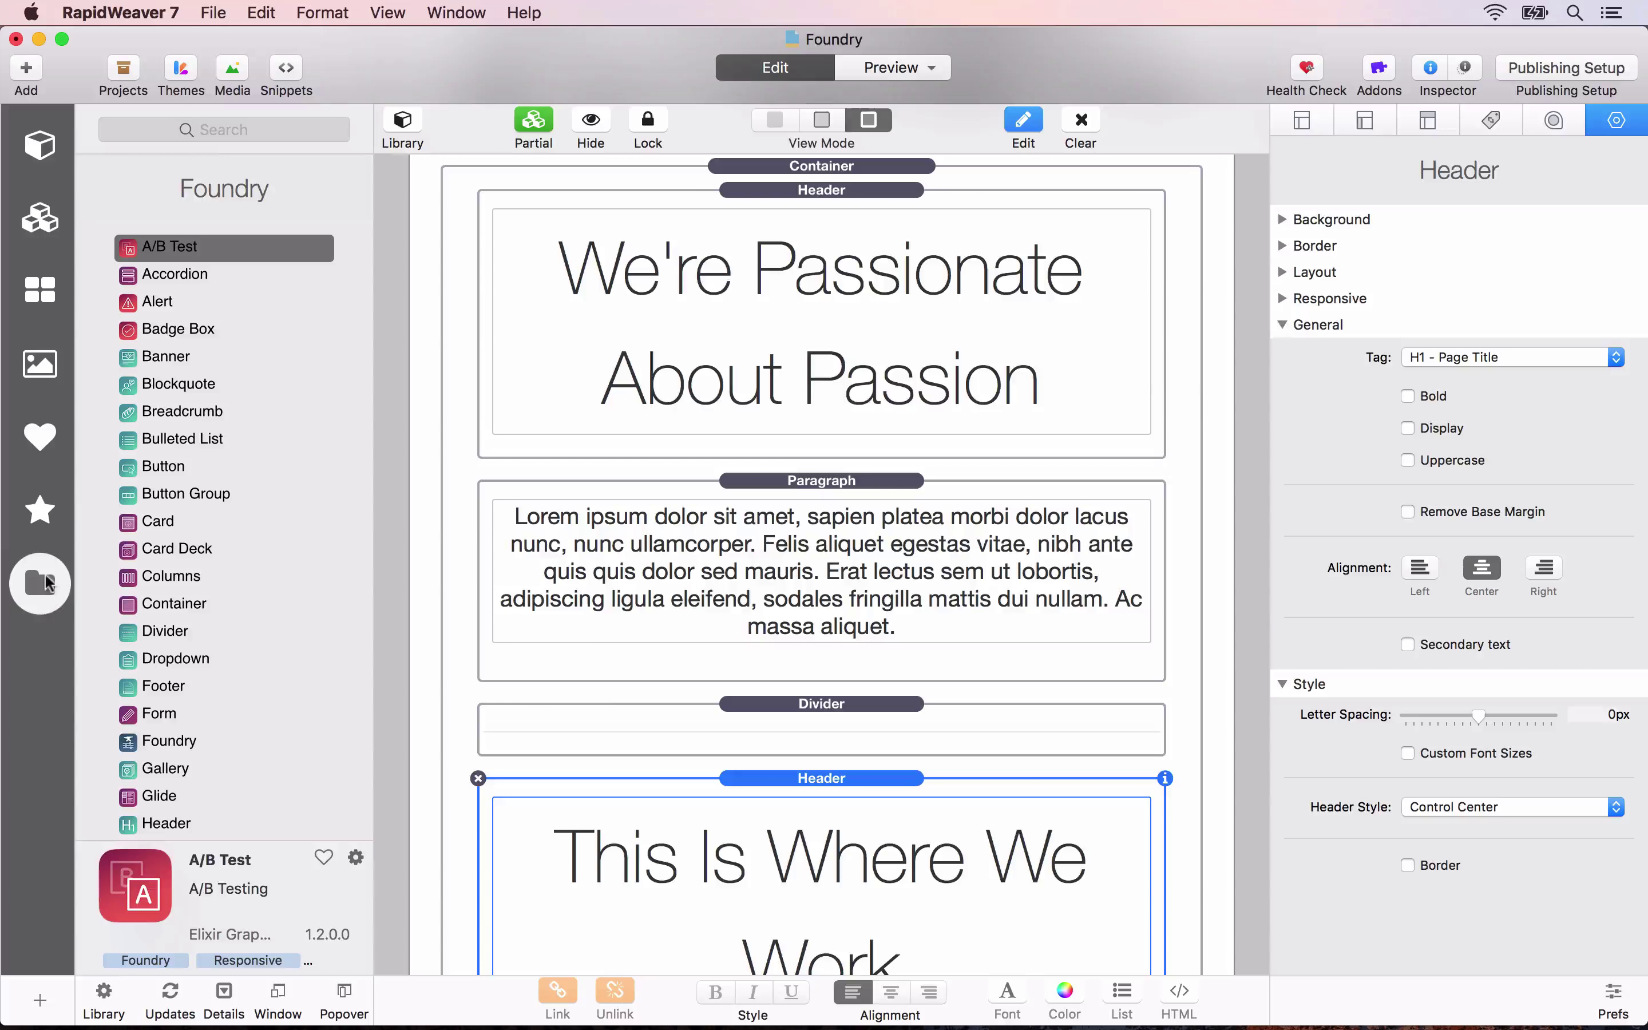
pyautogui.click(247, 125)
pyautogui.write('galler')
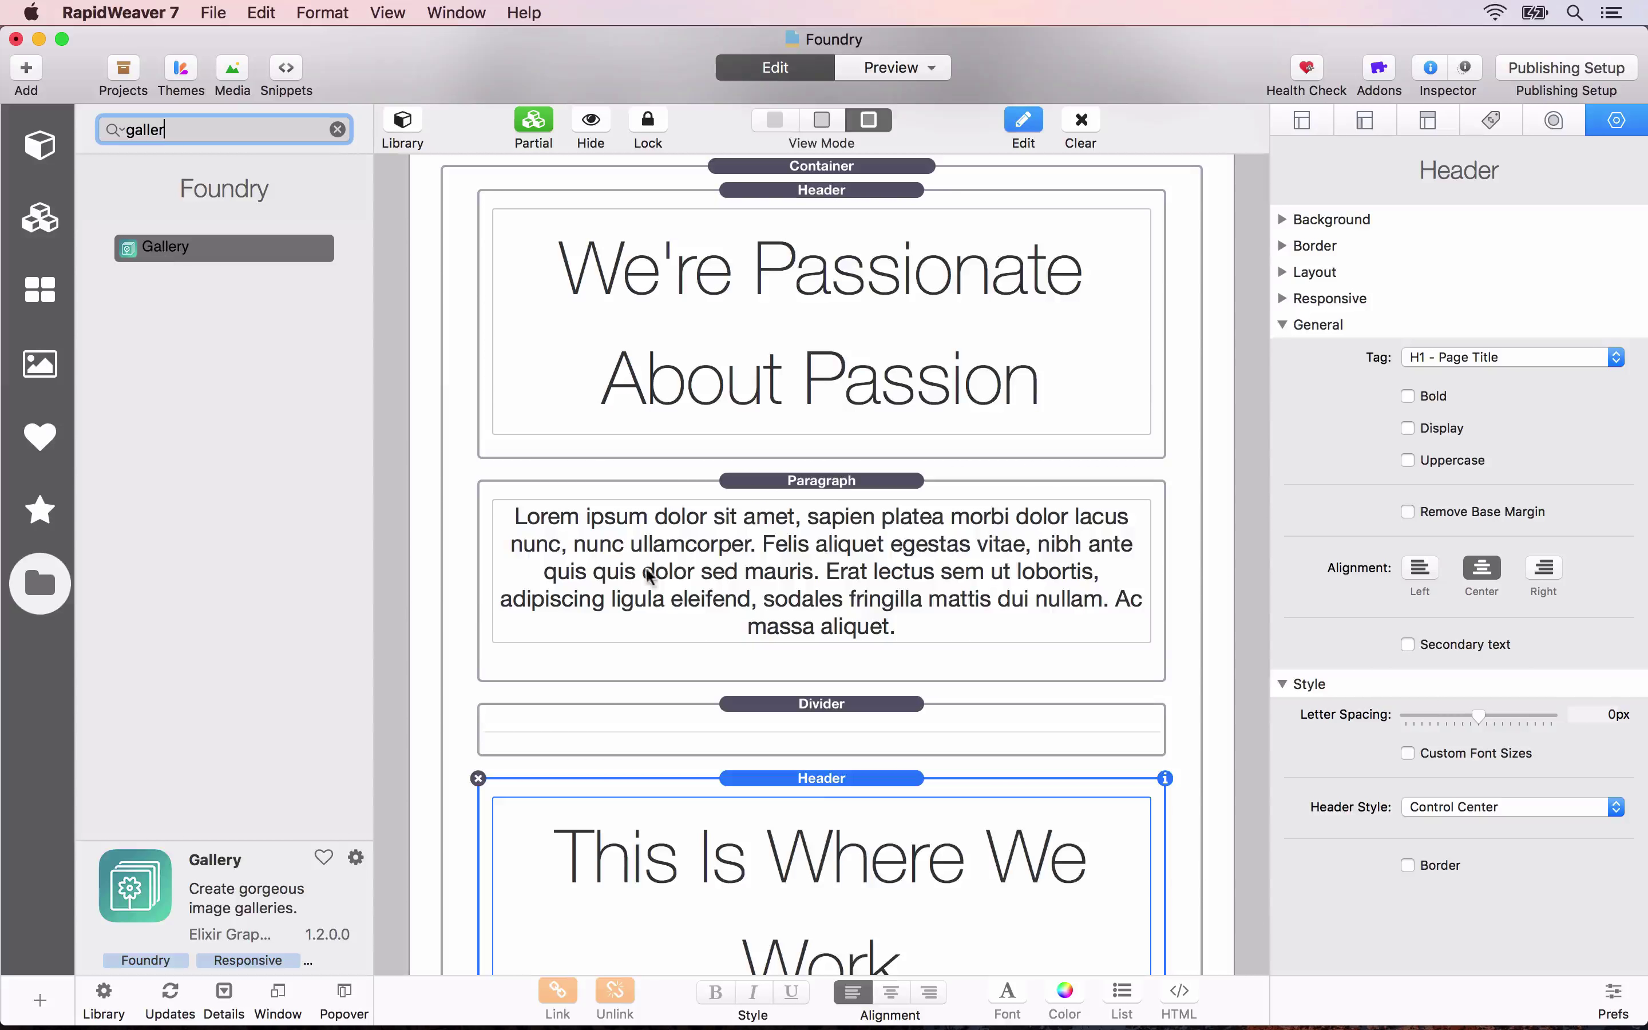
pyautogui.scroll(-5, 648, 574)
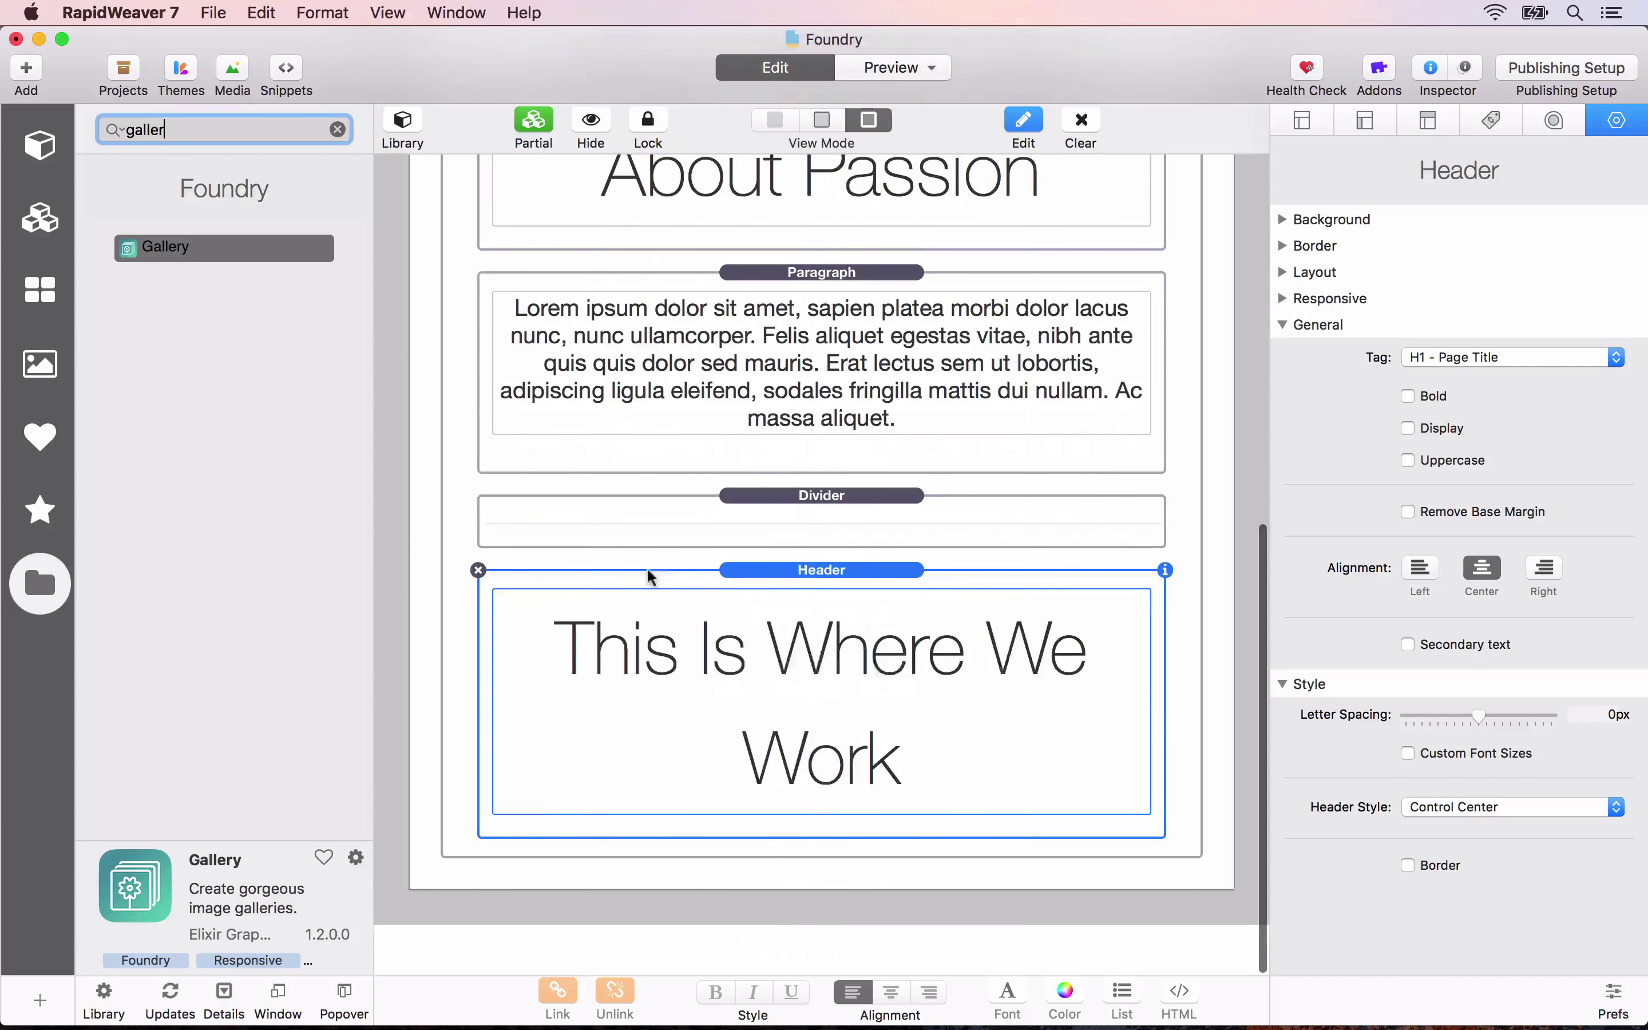
pyautogui.moveTo(139, 250); pyautogui.dragTo(720, 886)
pyautogui.scroll(-5, 721, 887)
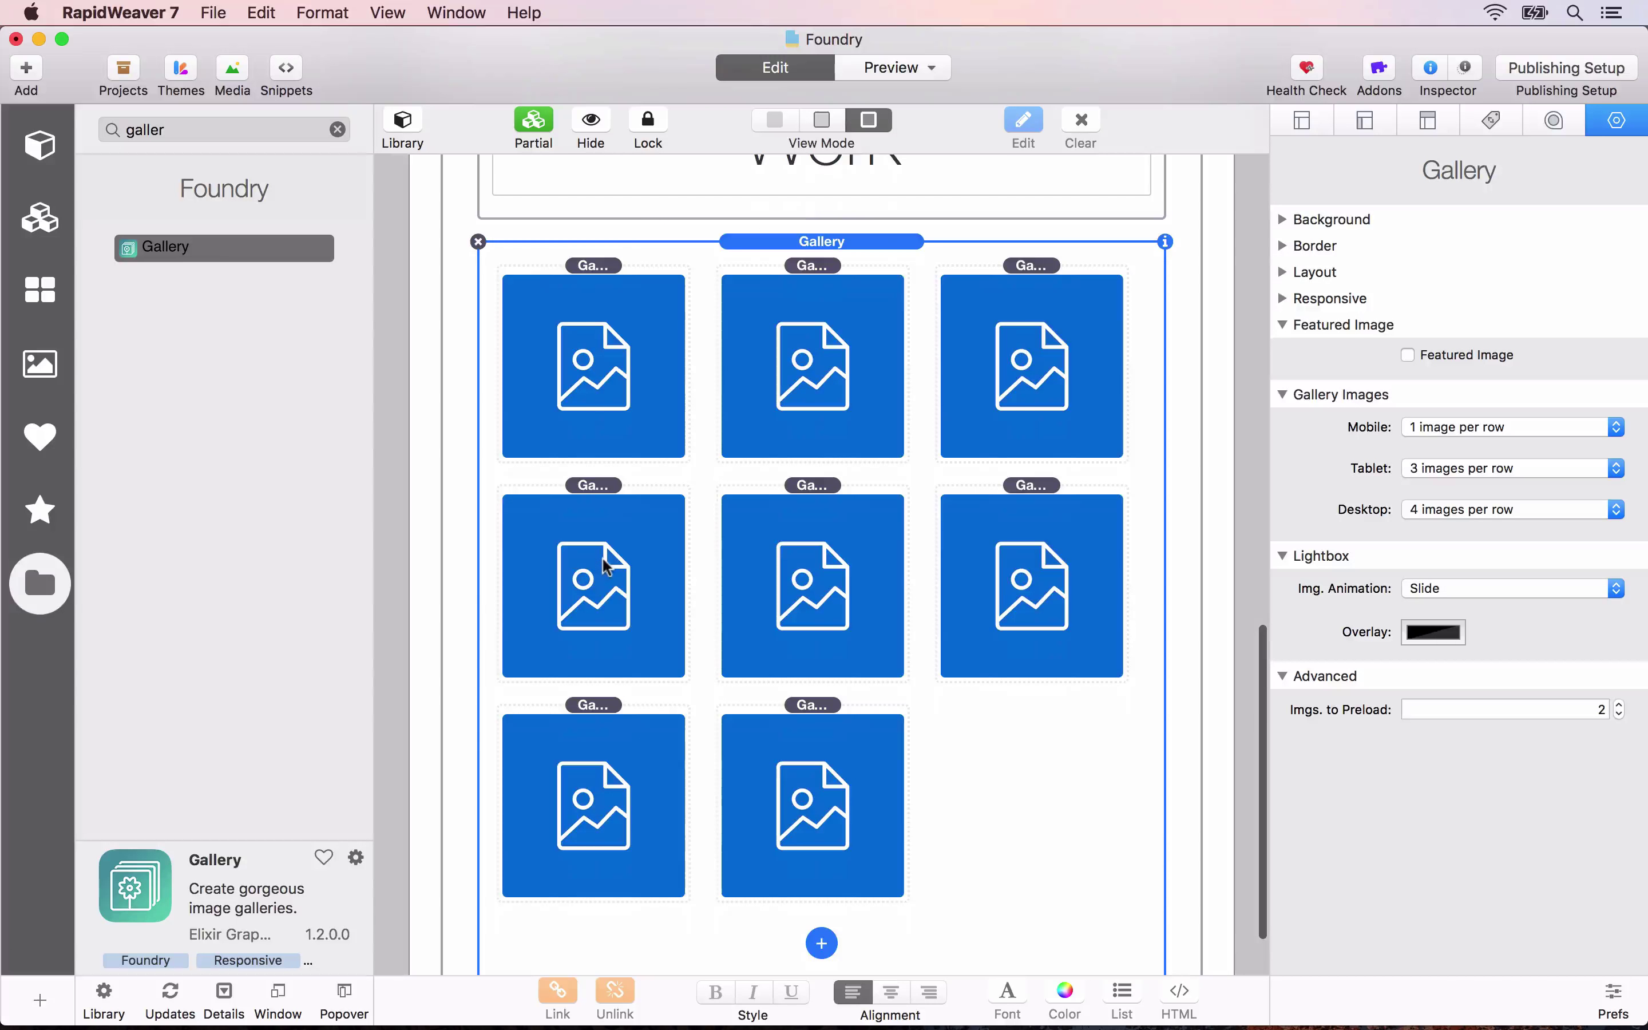
# Delete two placeholder images from the gallery so that six remain.
pyautogui.click(616, 712)
pyautogui.click(498, 705)
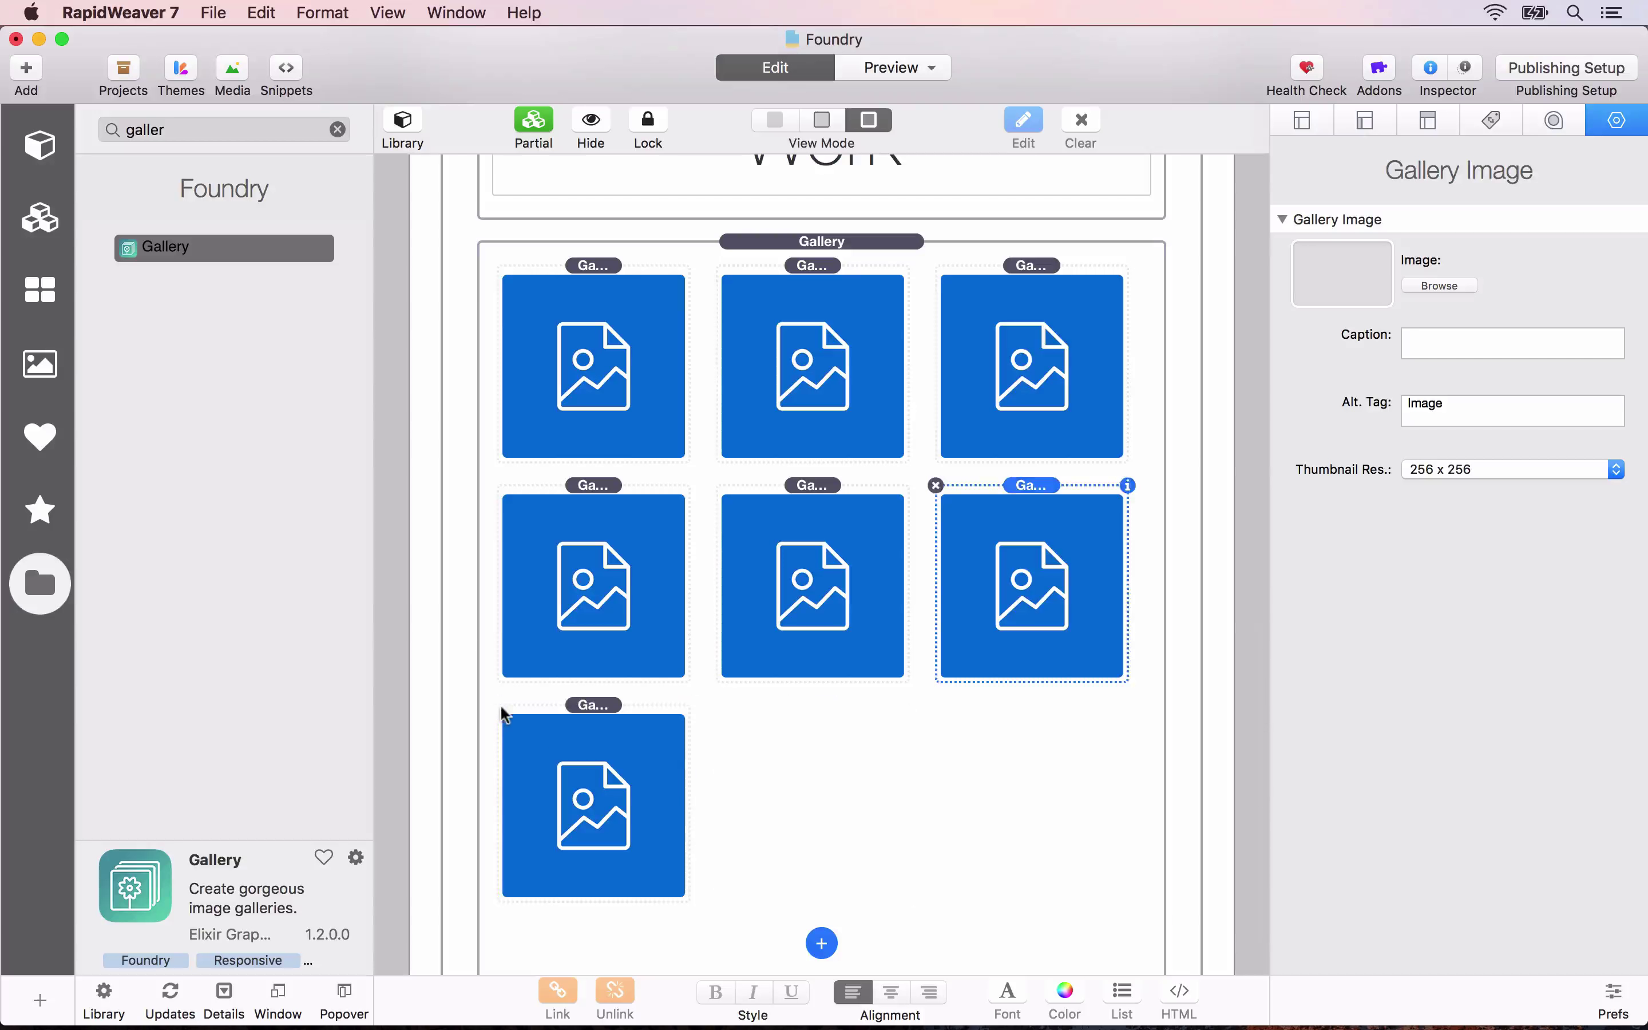
pyautogui.click(499, 706)
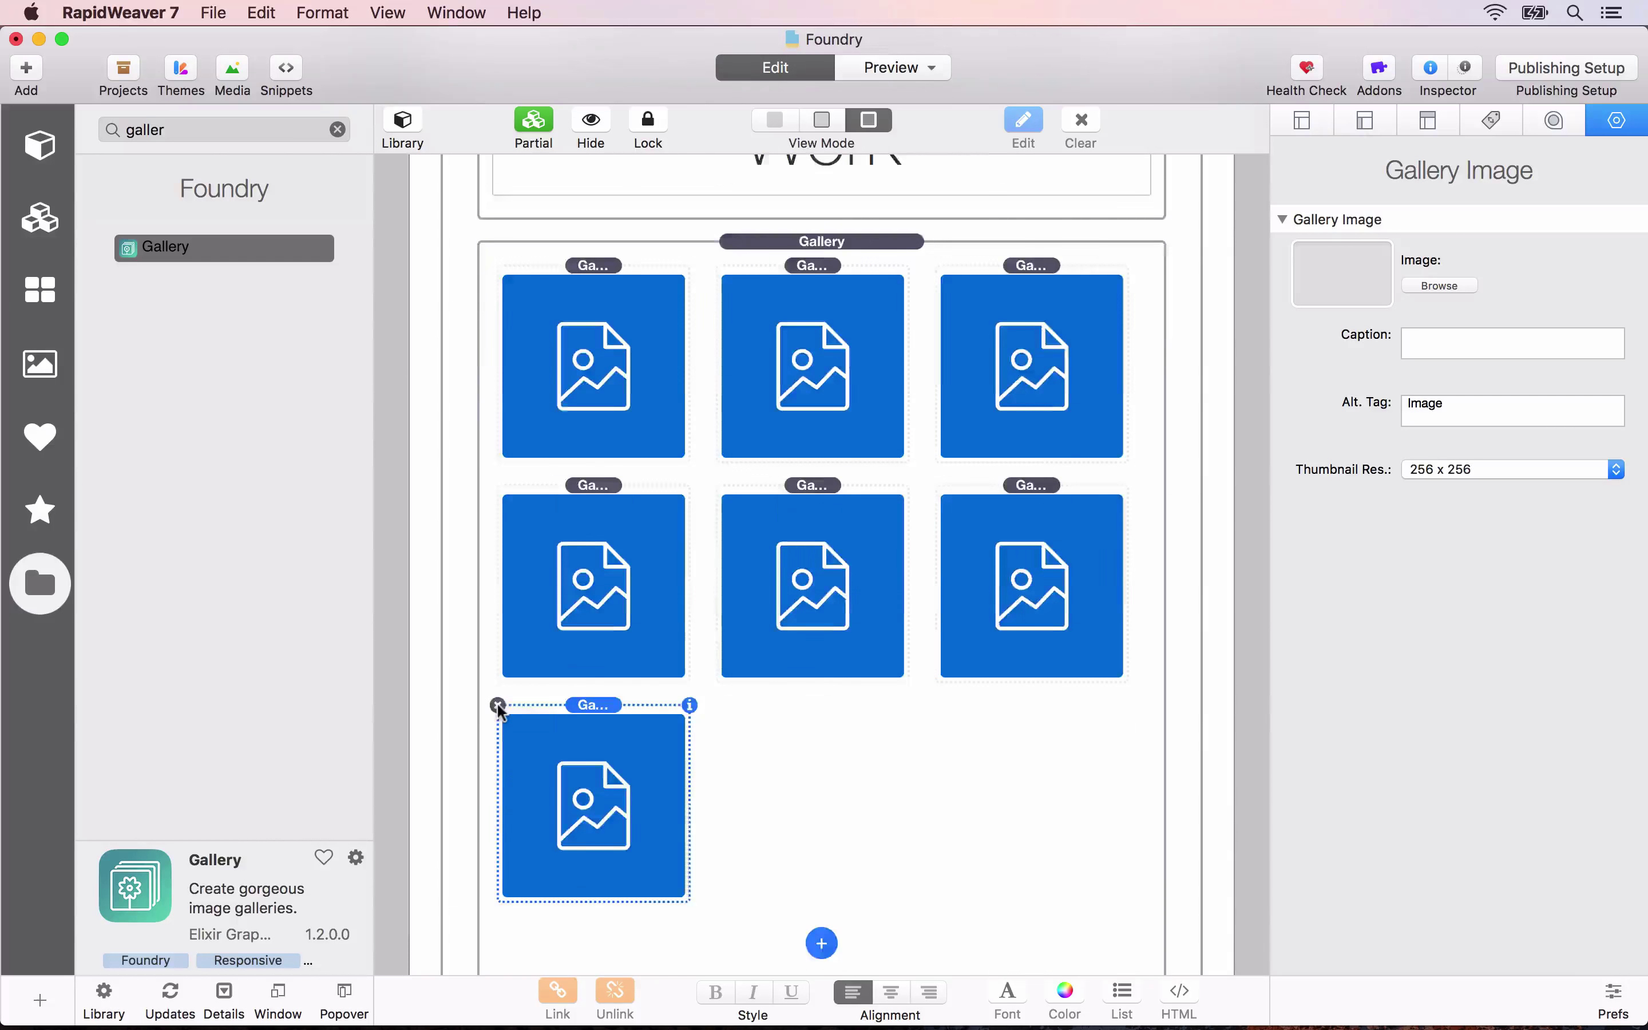
pyautogui.click(497, 703)
# Assign one.jpg, two.jpg and three.jpg from the Company folder to the three images in the gallery's first row.
pyautogui.click(573, 467)
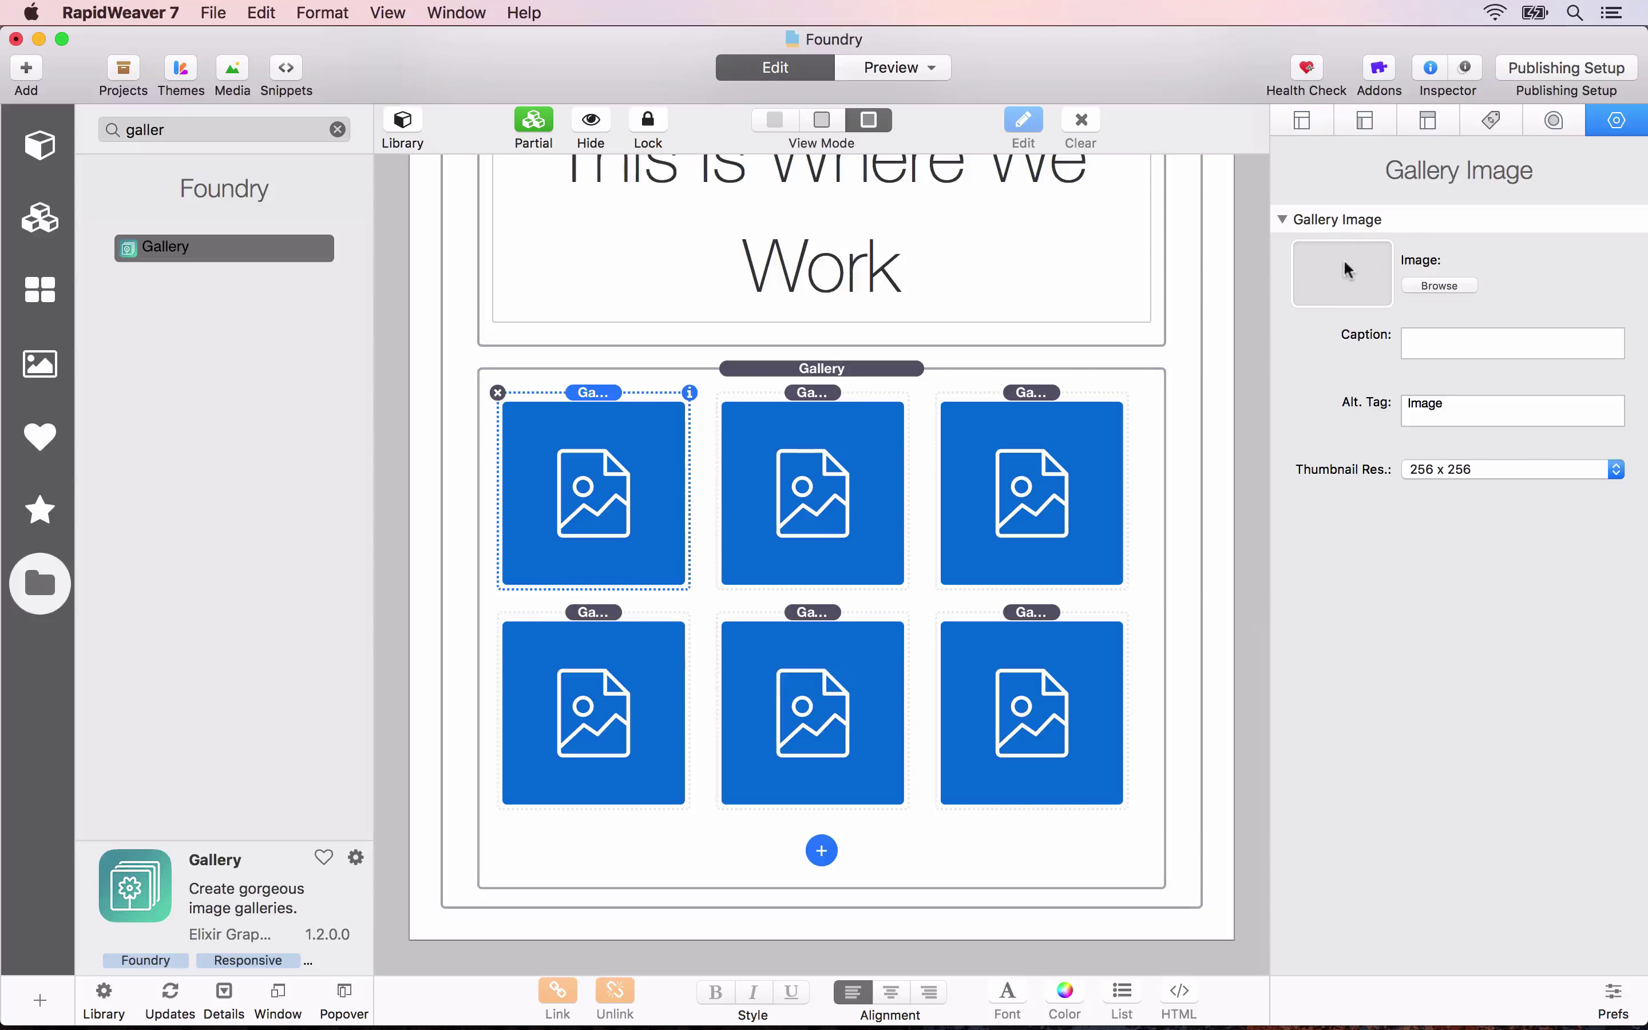
pyautogui.click(1441, 287)
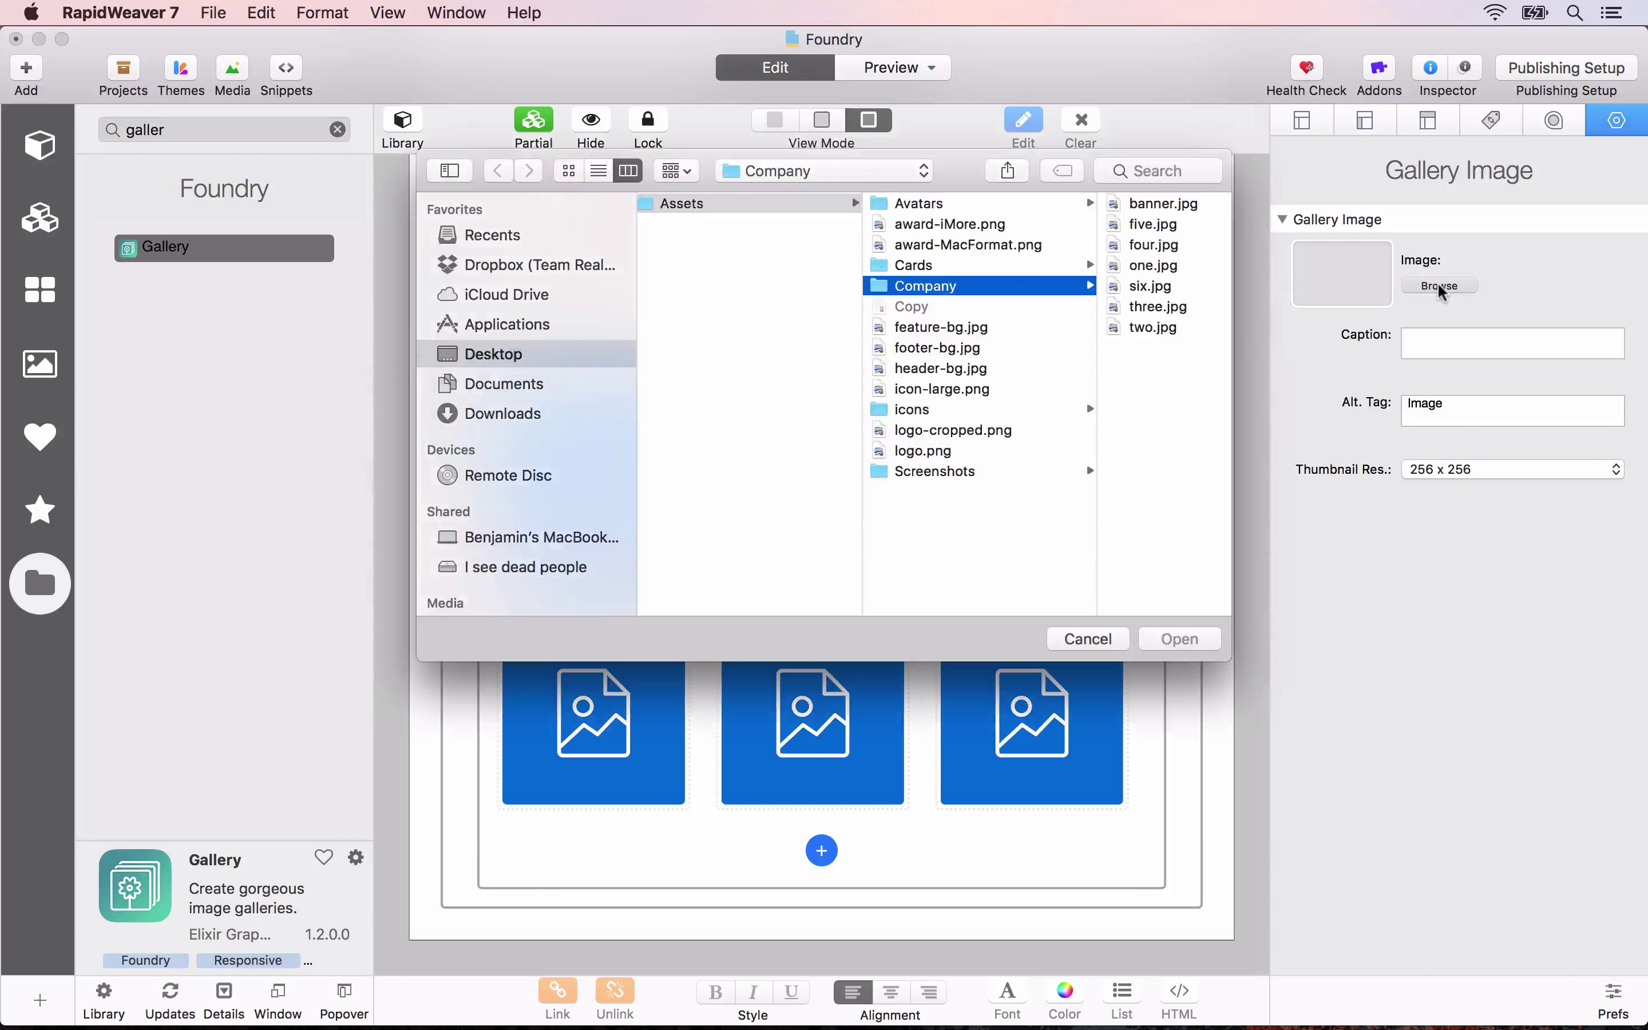
pyautogui.click(1153, 265)
pyautogui.press('Return')
pyautogui.click(751, 503)
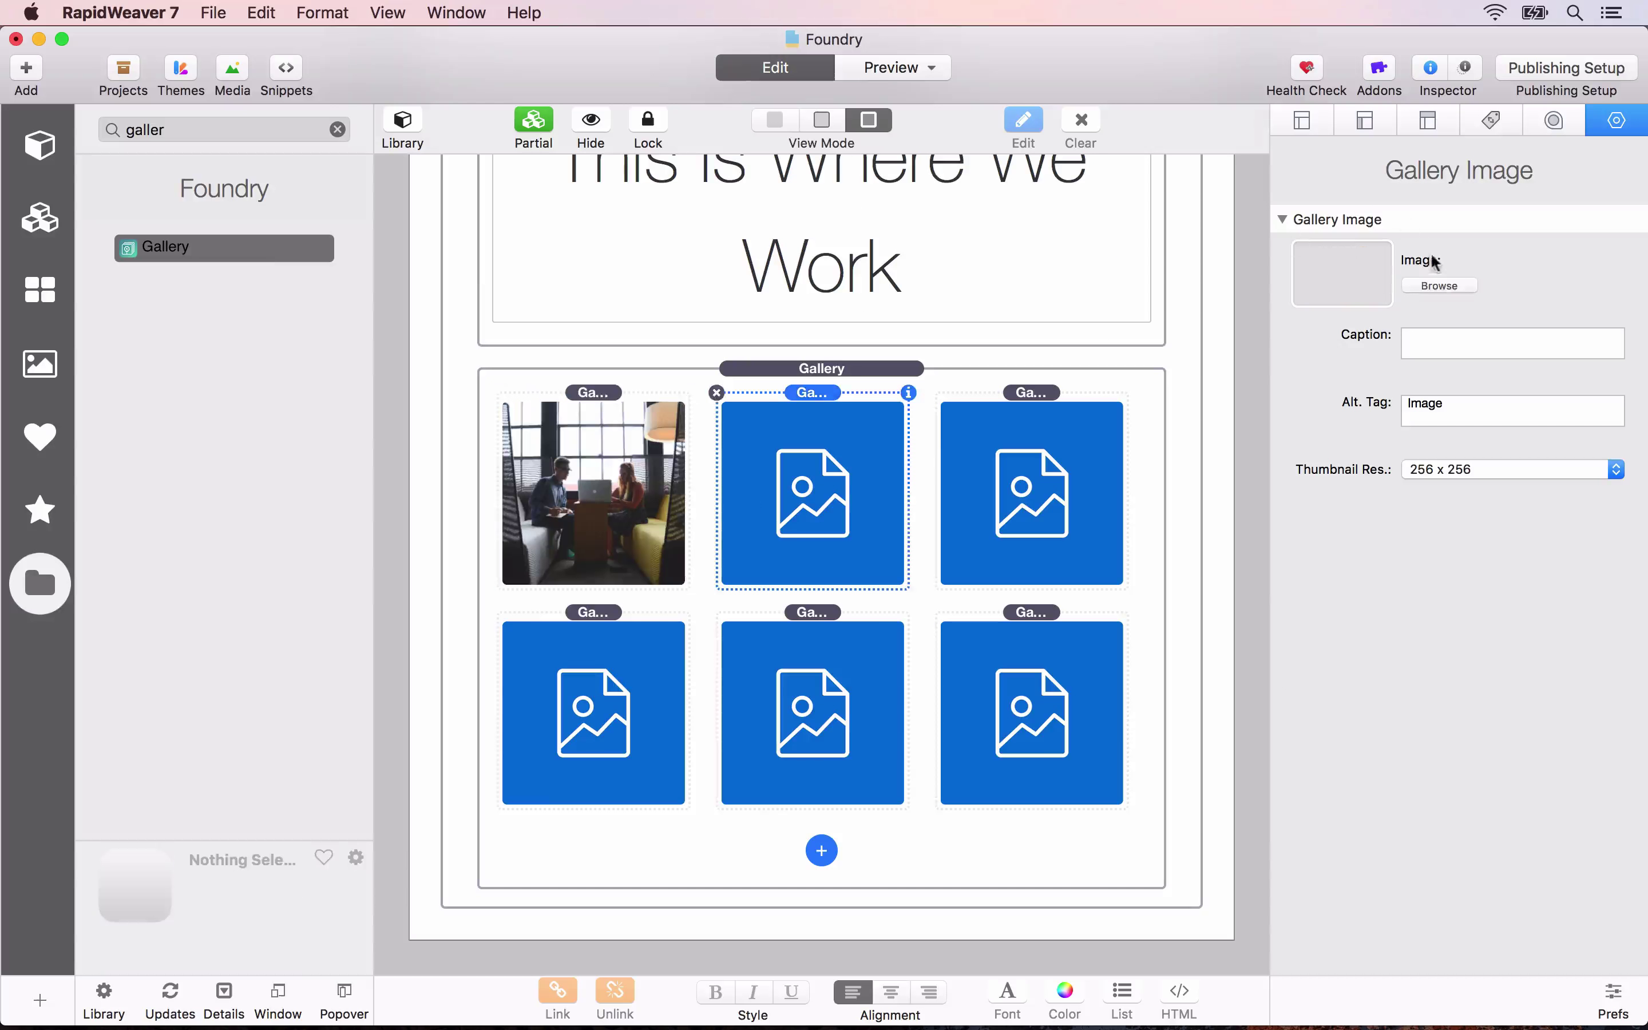
pyautogui.click(1436, 286)
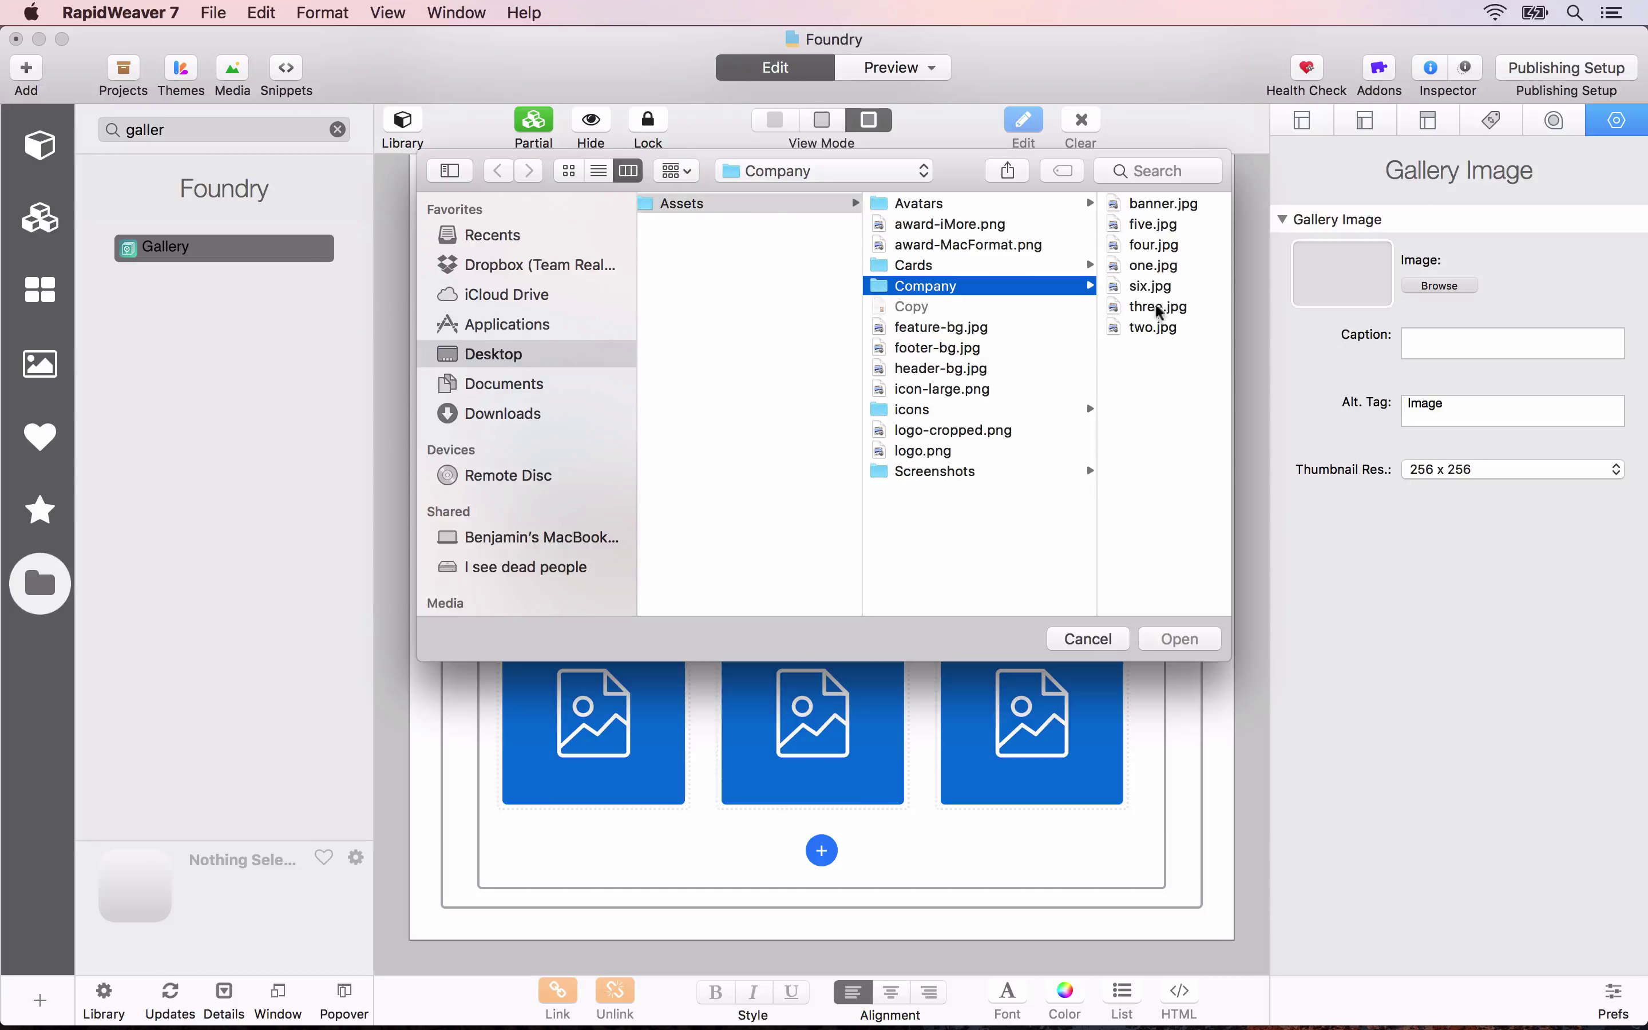
pyautogui.click(1153, 327)
pyautogui.press('Return')
pyautogui.click(974, 490)
pyautogui.click(1436, 286)
pyautogui.click(1157, 307)
pyautogui.press('Return')
# Assign four.jpg, five.jpg and six.jpg from the Company folder to the three images in the gallery's second row.
pyautogui.click(592, 712)
pyautogui.click(1408, 285)
pyautogui.doubleClick(1153, 244)
pyautogui.click(812, 712)
pyautogui.click(1437, 285)
pyautogui.doubleClick(1153, 224)
pyautogui.click(1032, 712)
pyautogui.click(1437, 286)
pyautogui.click(803, 279)
pyautogui.press('Return')
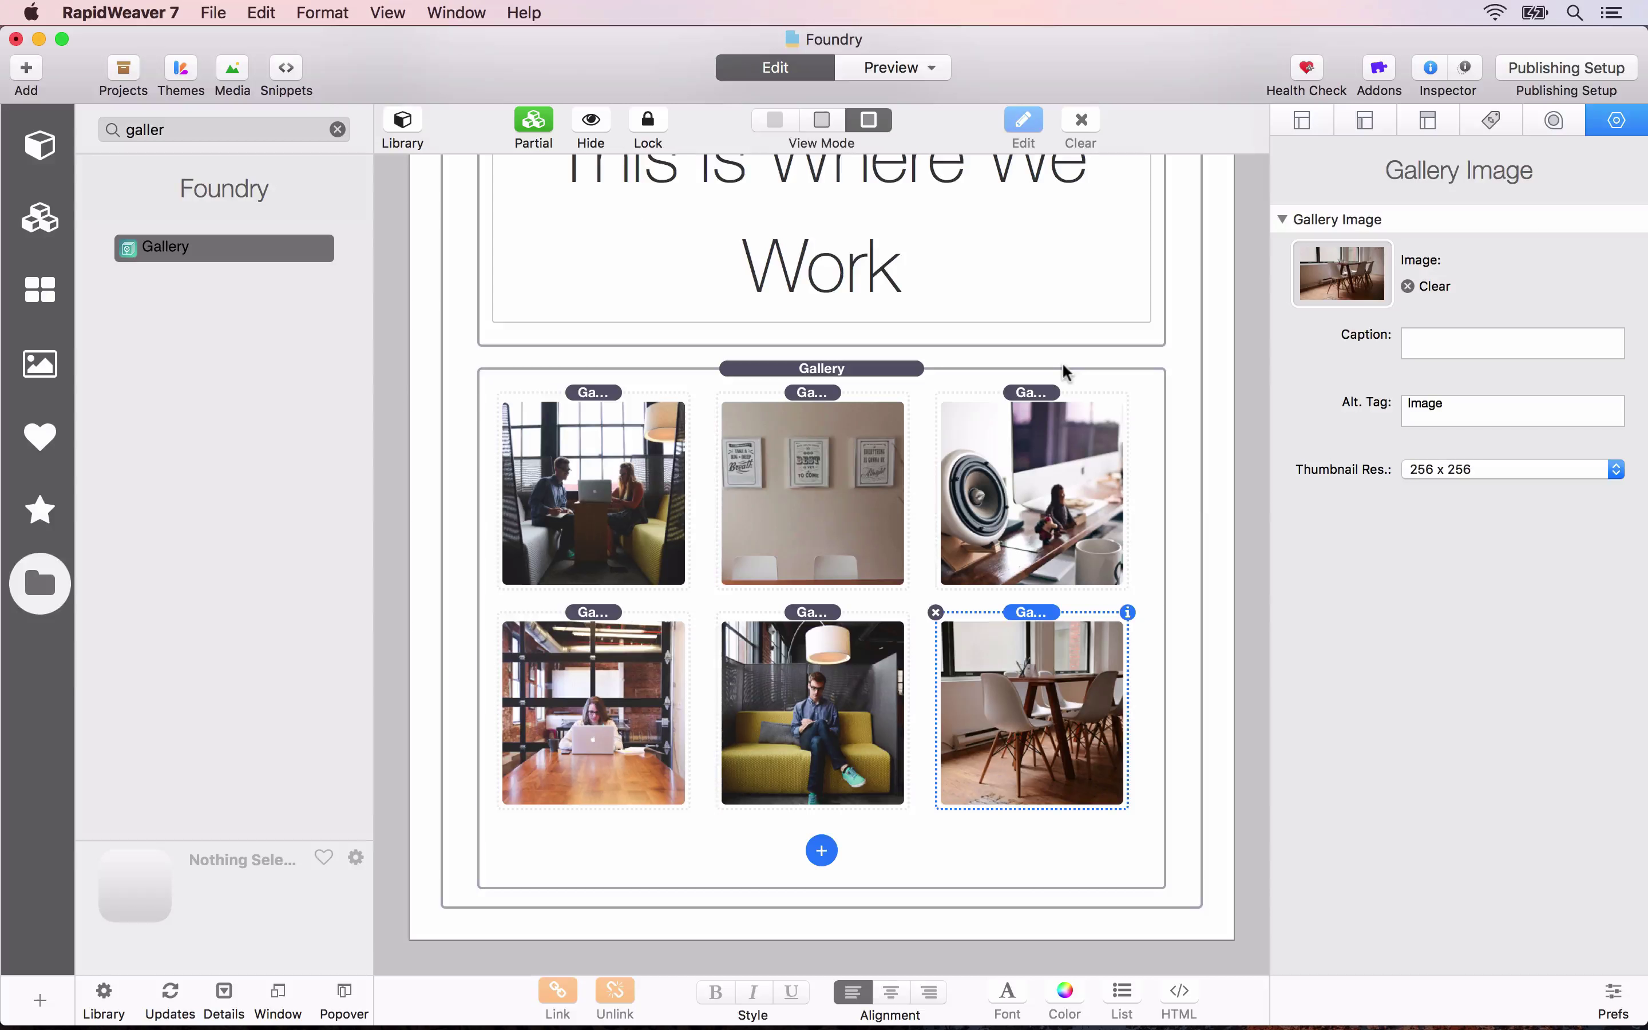
# Set the thumbnail resolution of the three images in the gallery's first row to 512 x 512.
pyautogui.click(601, 498)
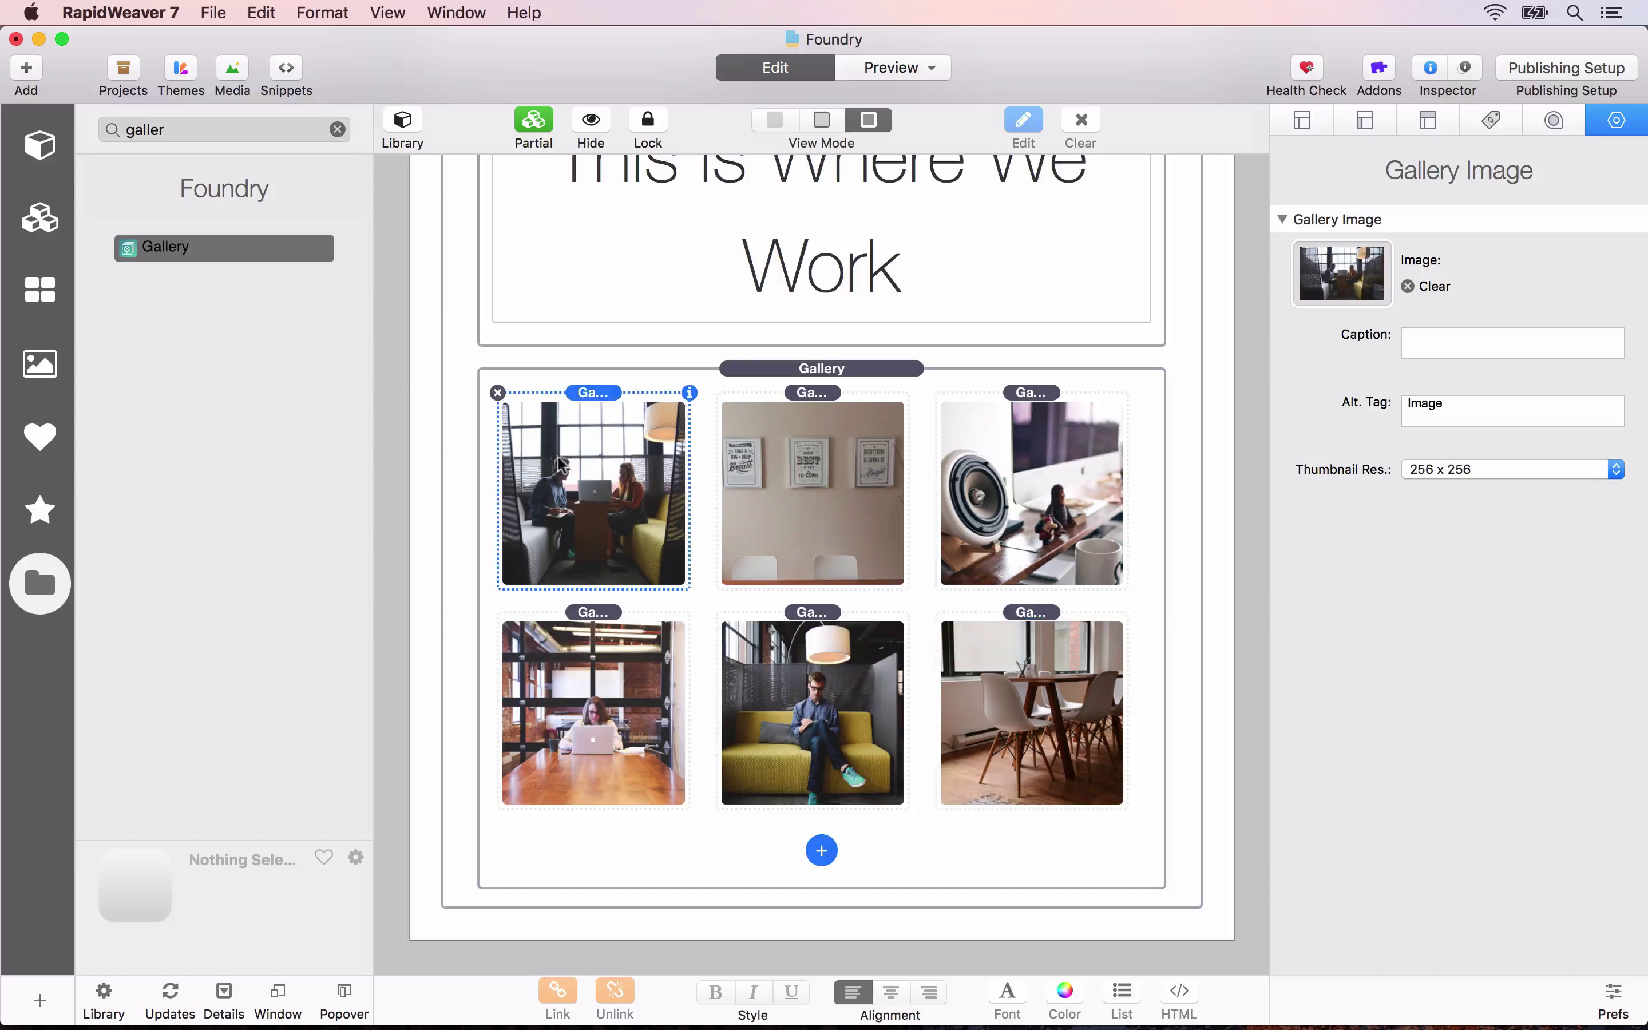
pyautogui.click(1502, 464)
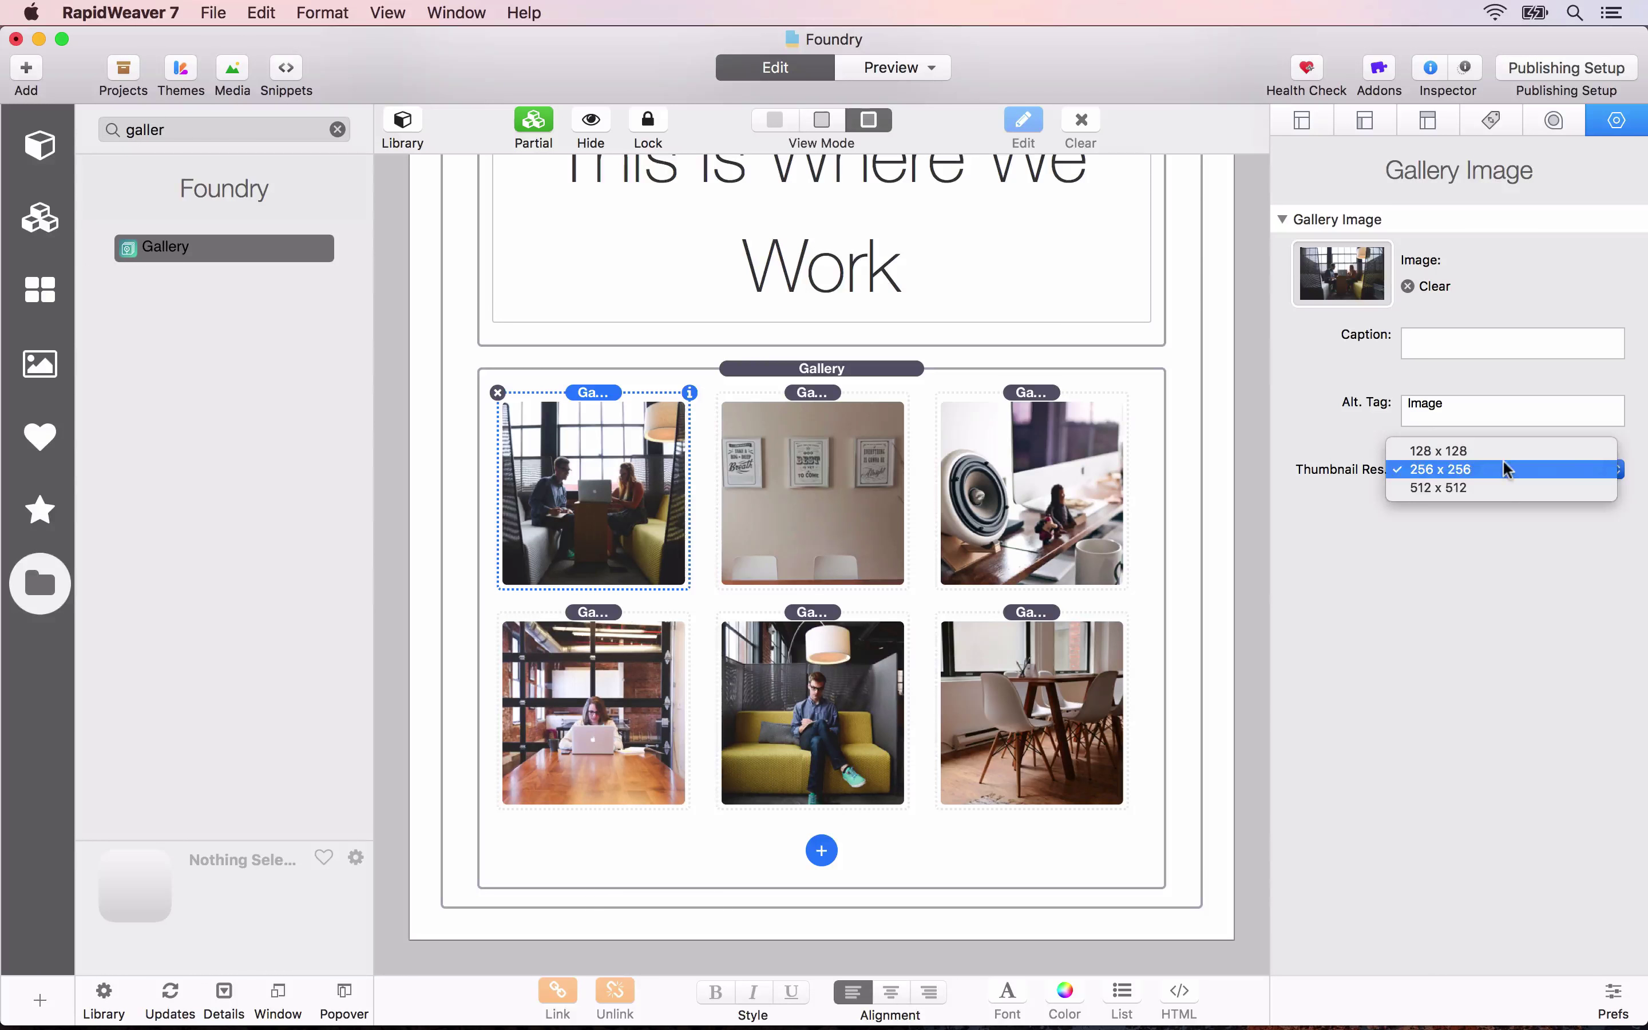
pyautogui.click(1502, 487)
pyautogui.click(845, 548)
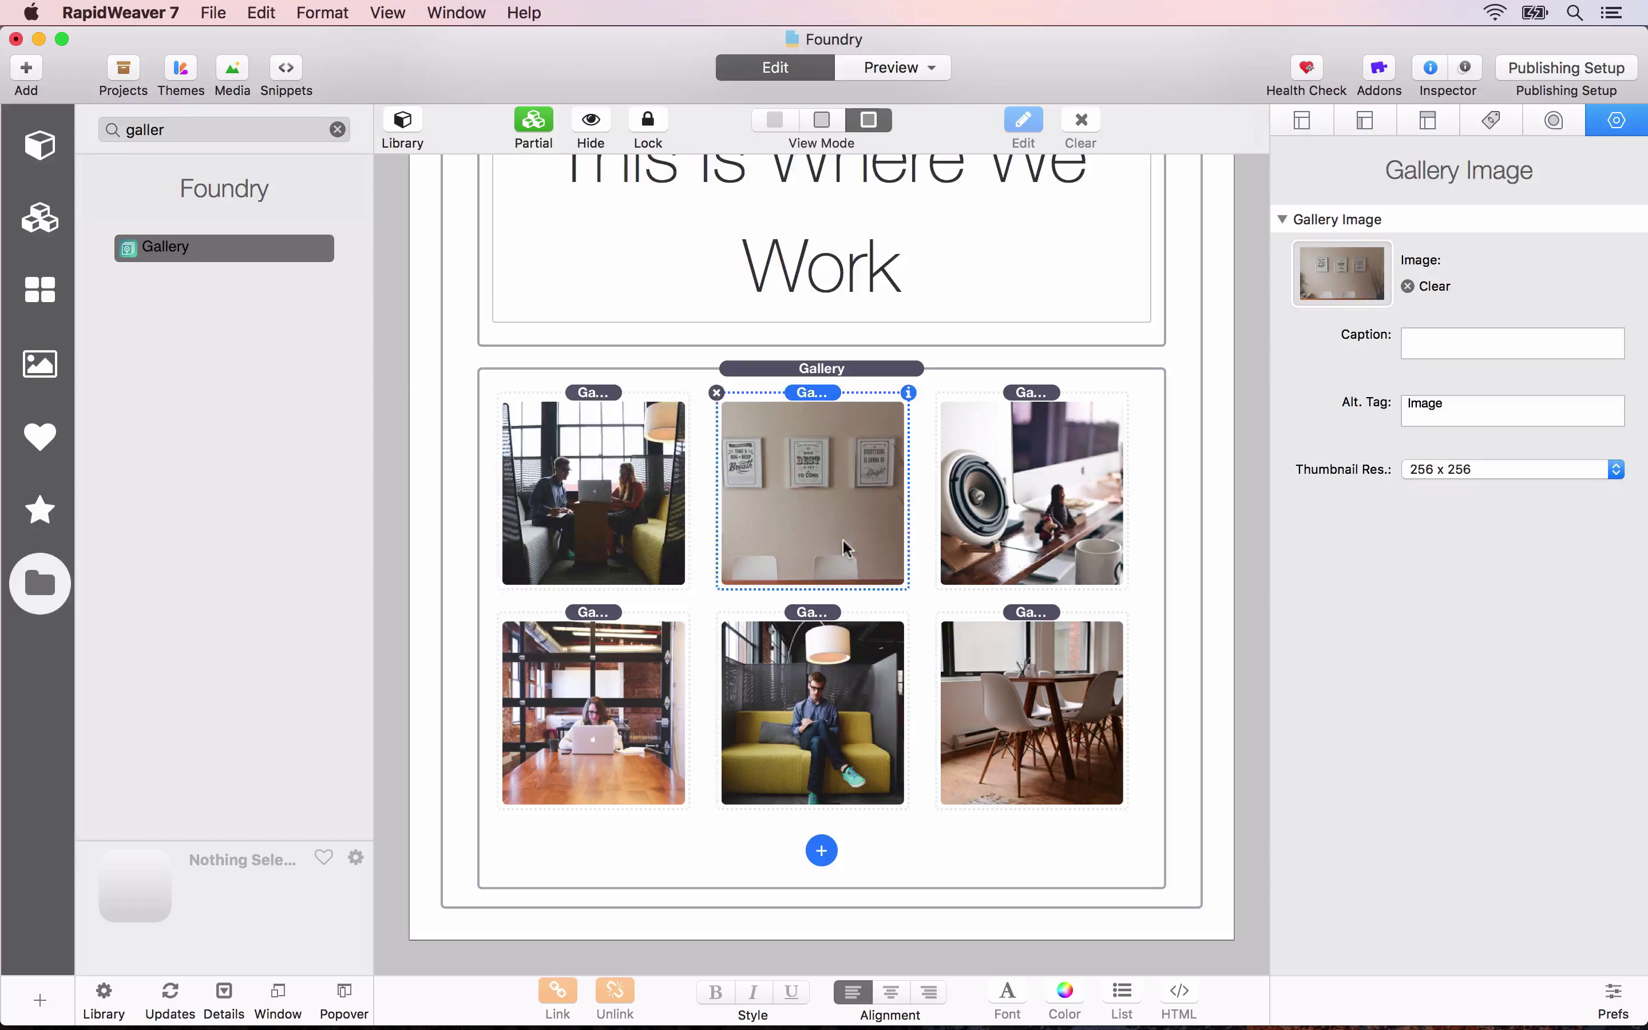
pyautogui.click(1544, 475)
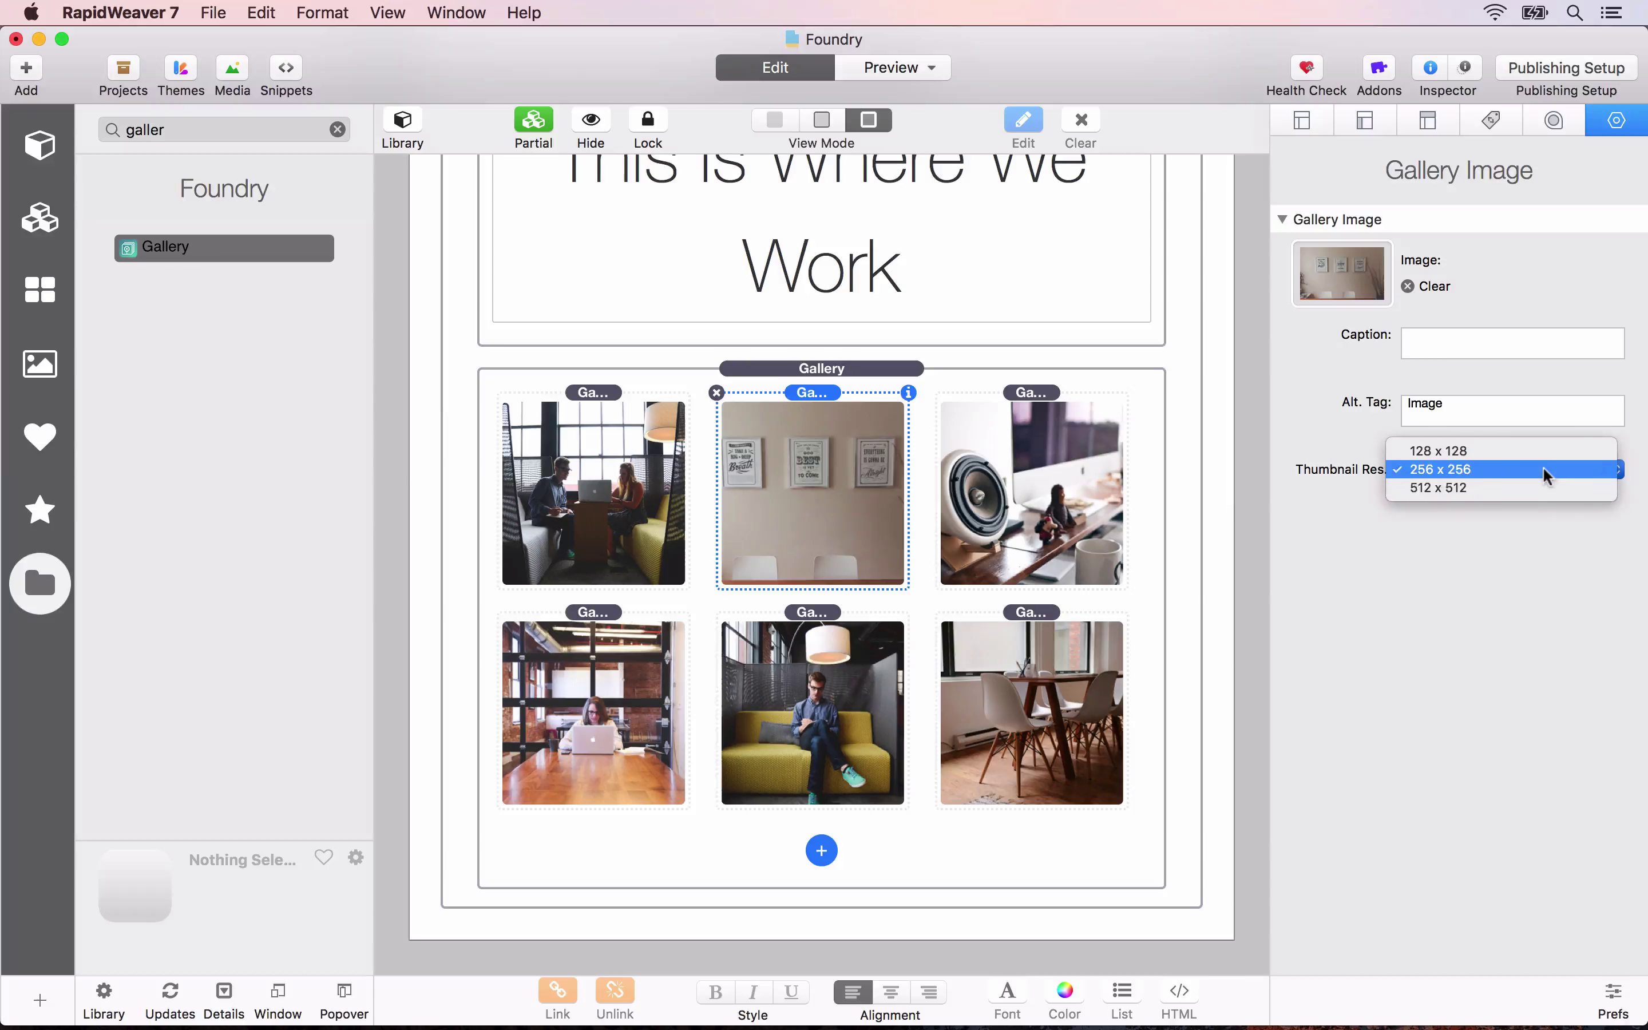
pyautogui.click(1542, 487)
pyautogui.click(1032, 490)
pyautogui.click(1545, 469)
pyautogui.click(1543, 487)
# Set the thumbnail resolution of the images in the gallery's second row to 512 x 512.
pyautogui.click(592, 711)
pyautogui.click(1545, 470)
pyautogui.click(1542, 487)
pyautogui.click(1436, 487)
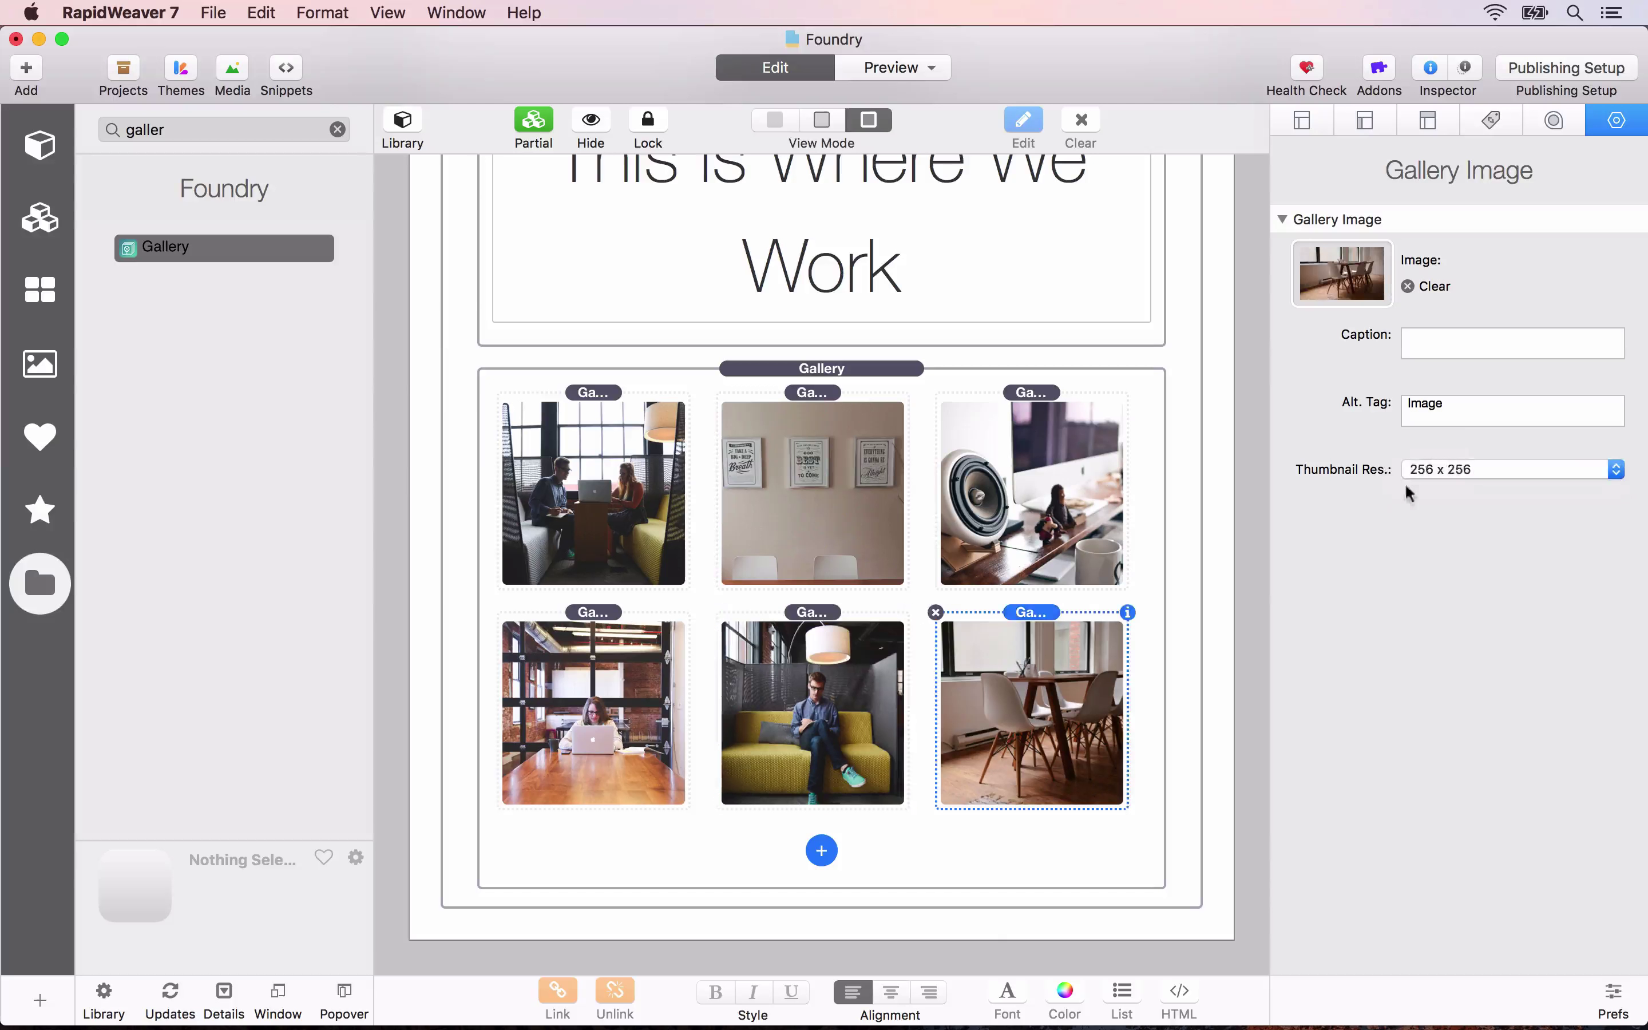
pyautogui.click(1413, 470)
pyautogui.click(1452, 487)
# Preview the site's About page in Safari and examine its intro, divider, second header and gallery.
pyautogui.scroll(5, 902, 329)
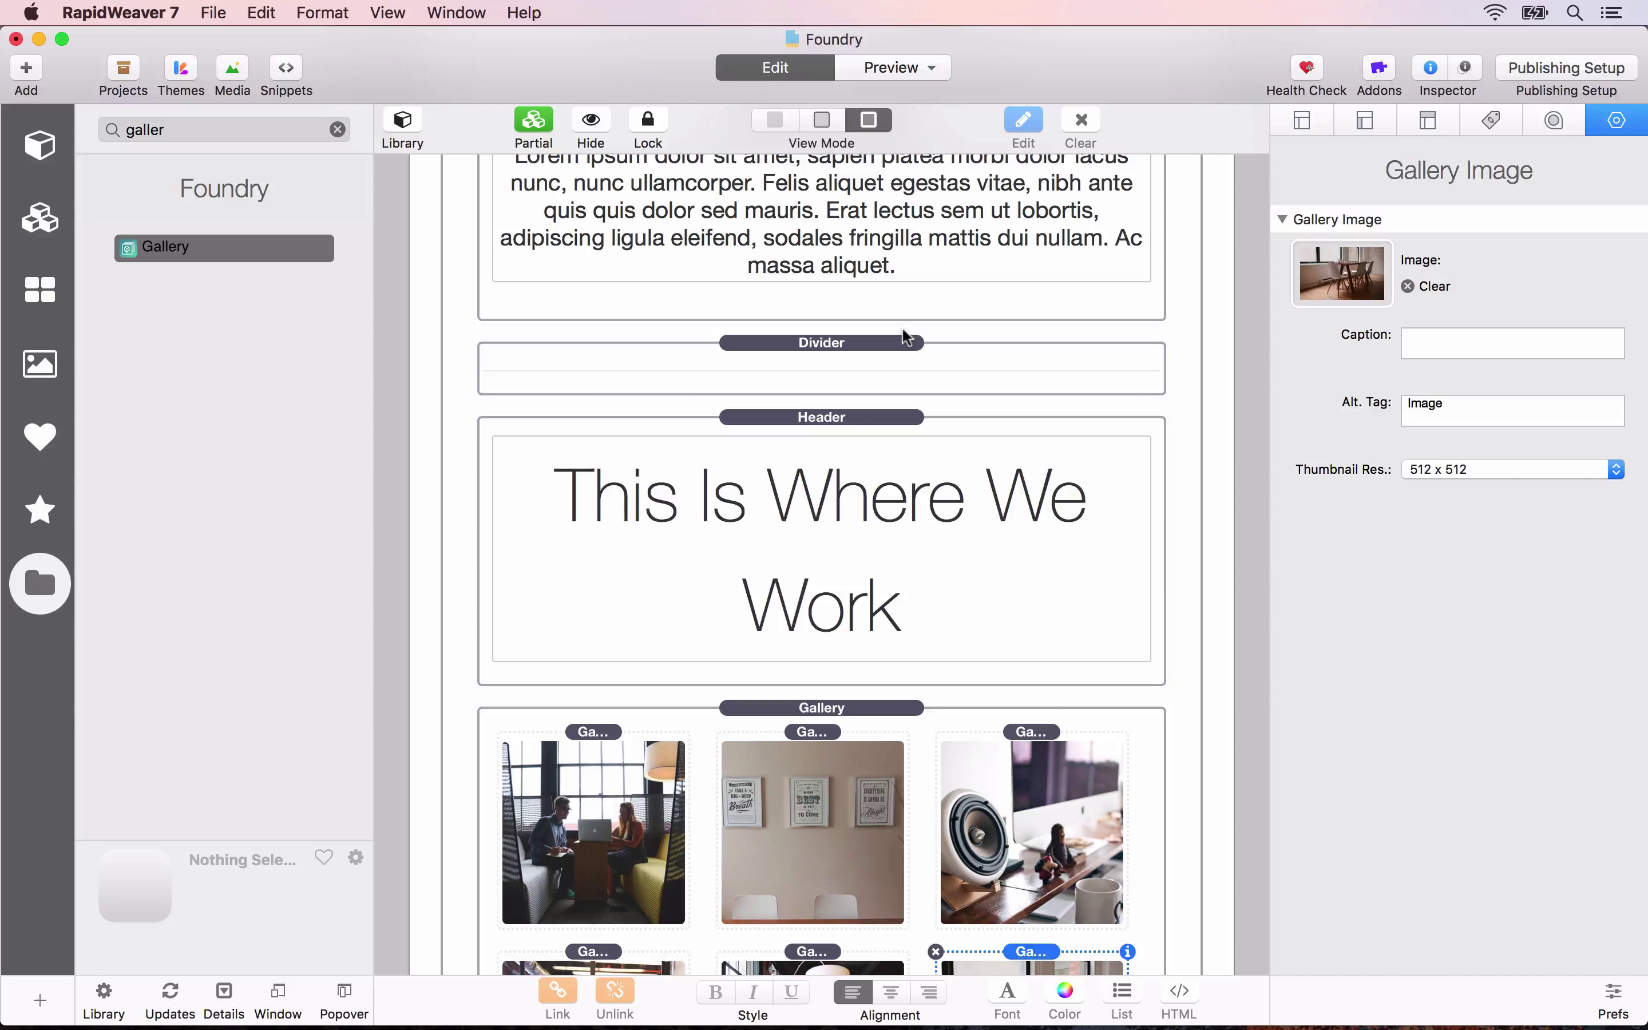
pyautogui.press('super+alt+p')
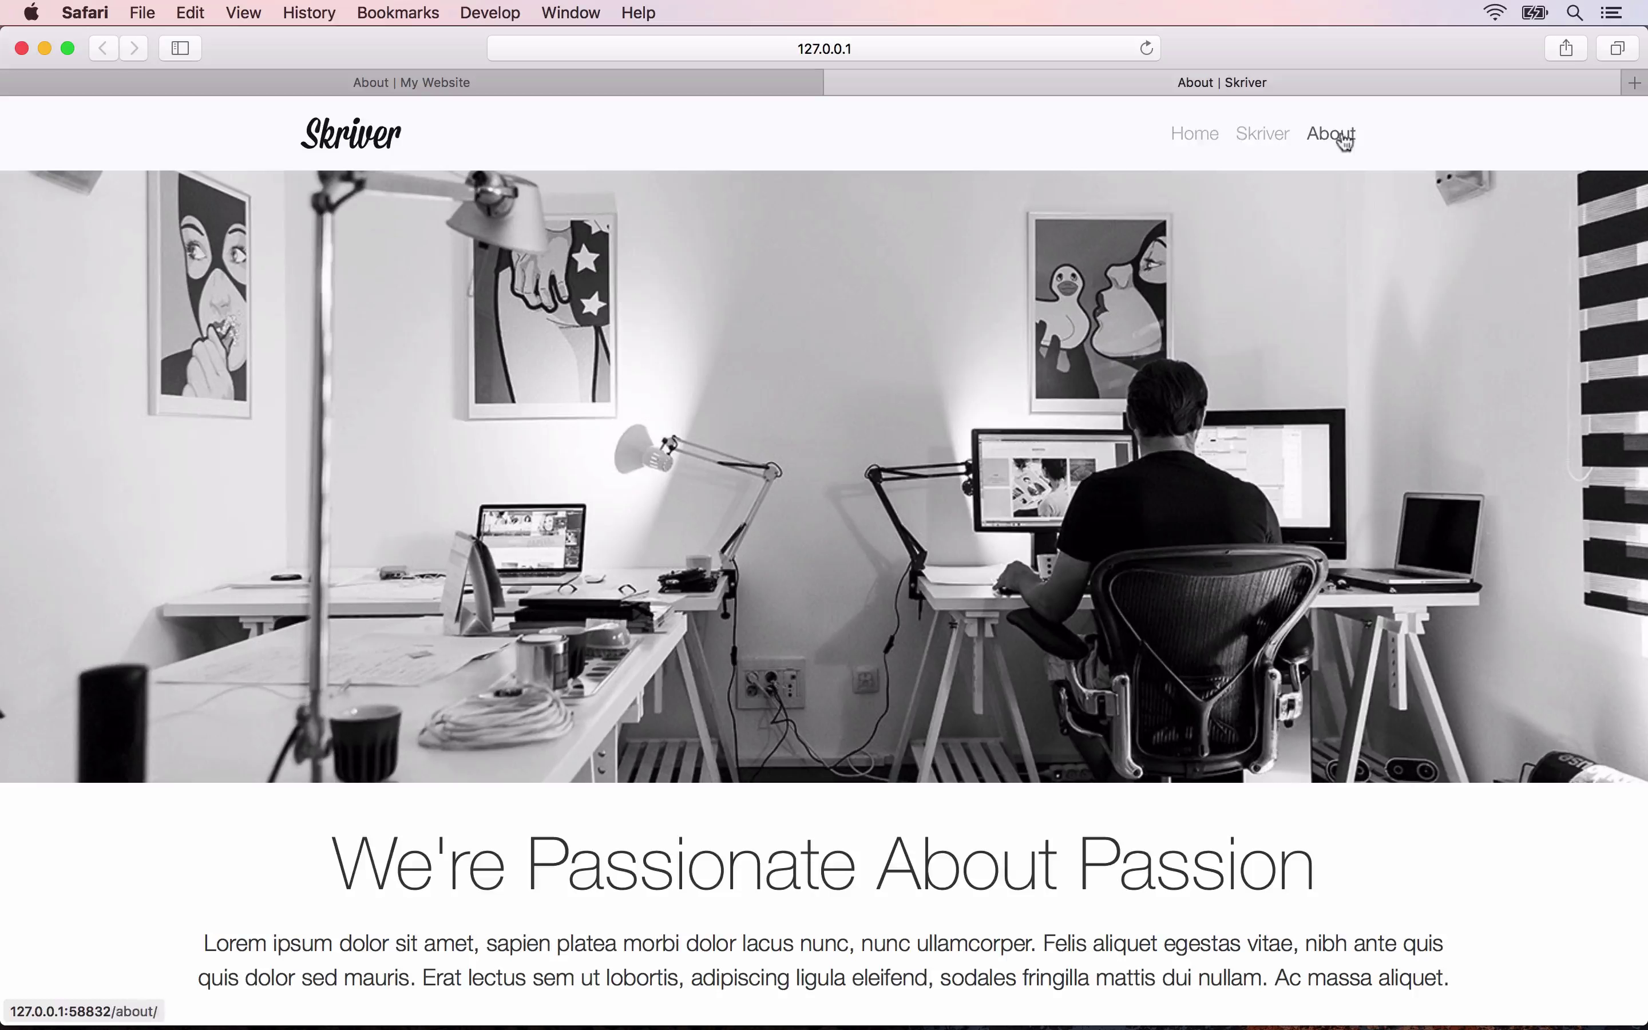
pyautogui.scroll(-8, 1262, 232)
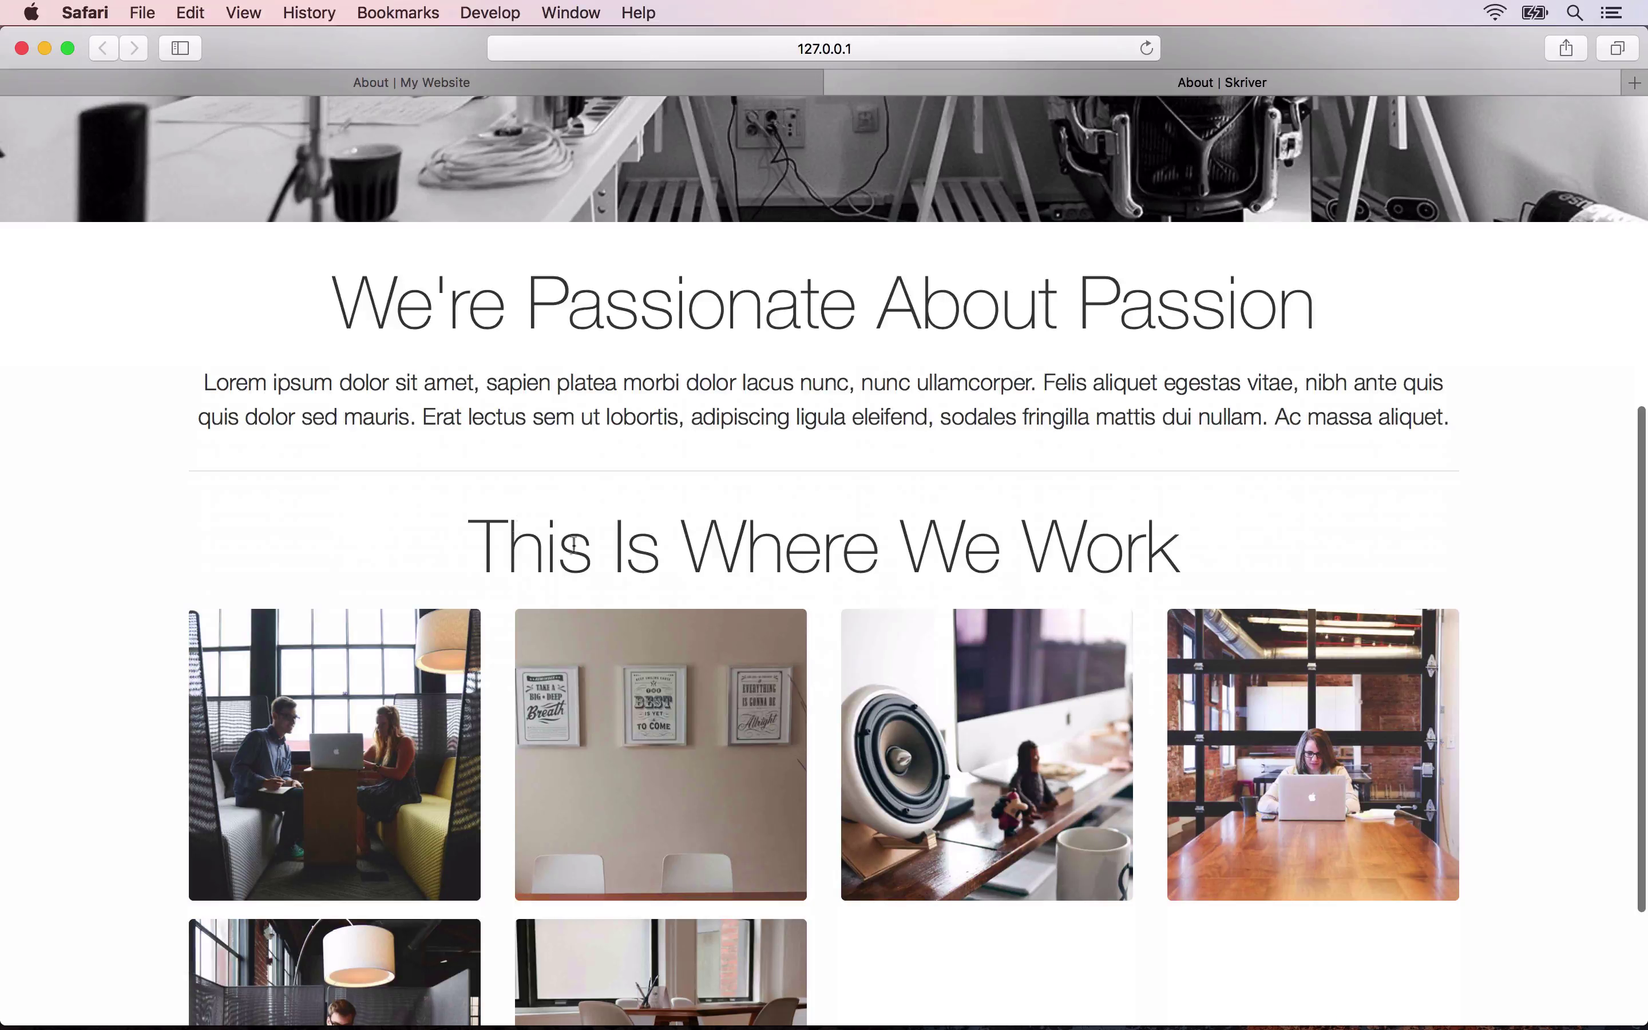
pyautogui.scroll(-3, 795, 560)
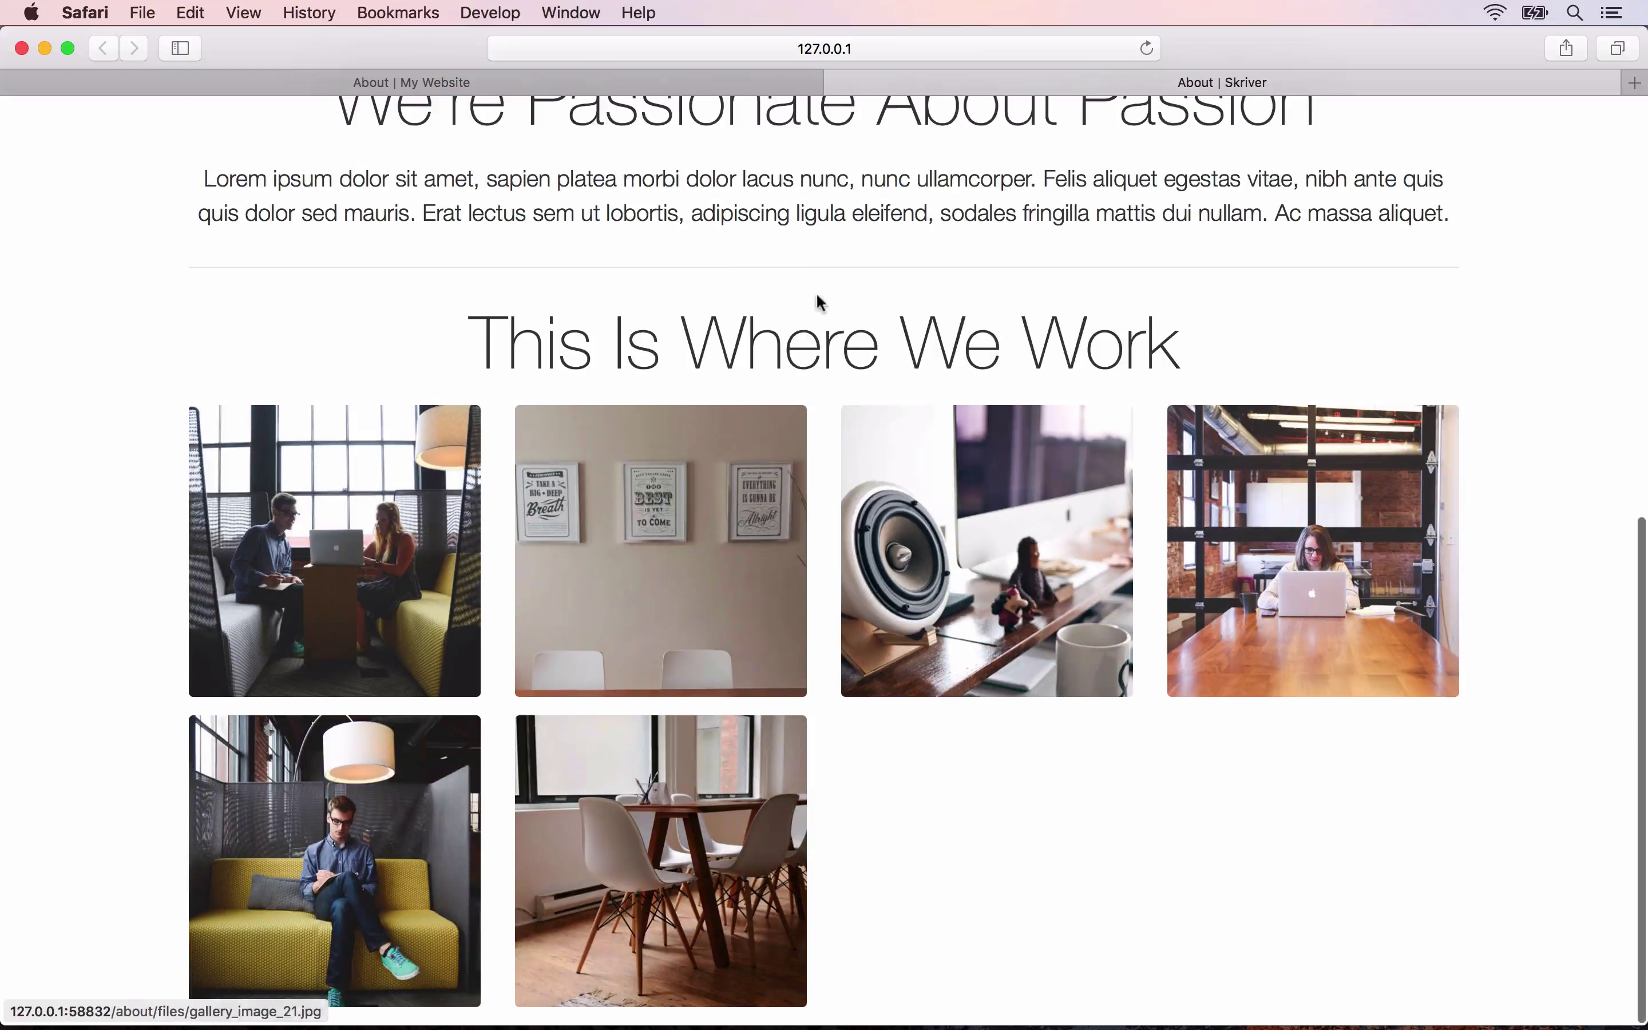
# Compare the preview's header sizes, content width and gallery layout with the finished About page.
pyautogui.click(719, 75)
pyautogui.scroll(-5, 599, 523)
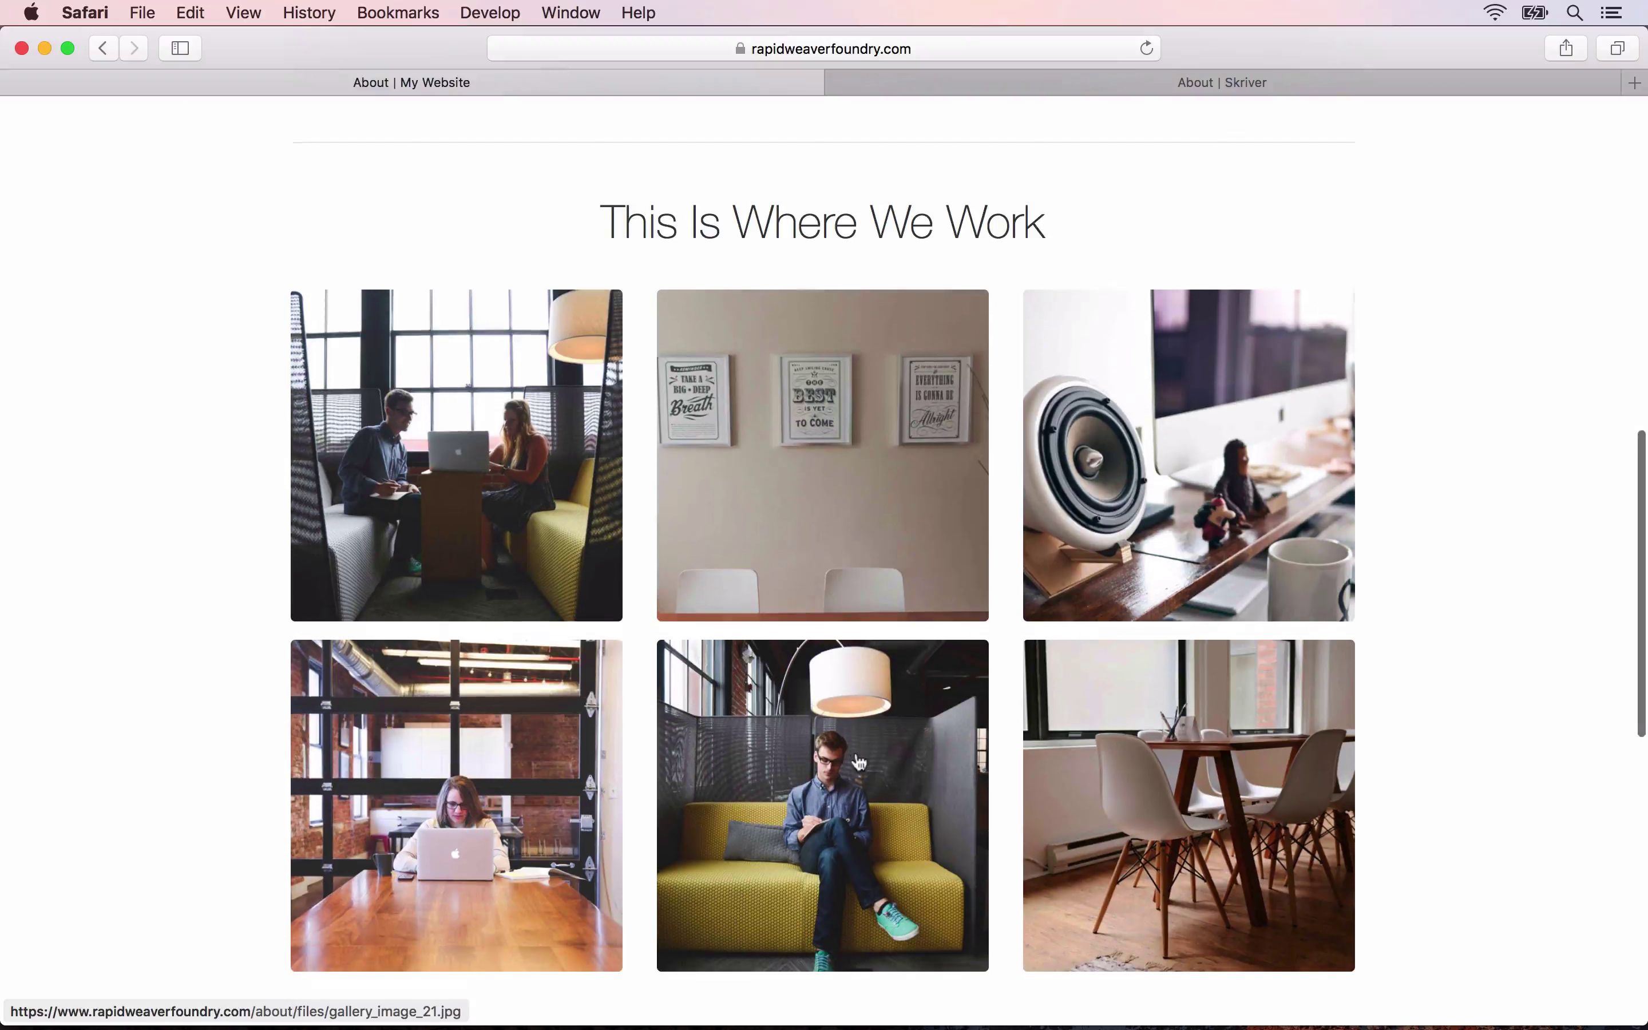
pyautogui.scroll(3, 599, 523)
pyautogui.moveTo(1134, 166); pyautogui.dragTo(386, 166)
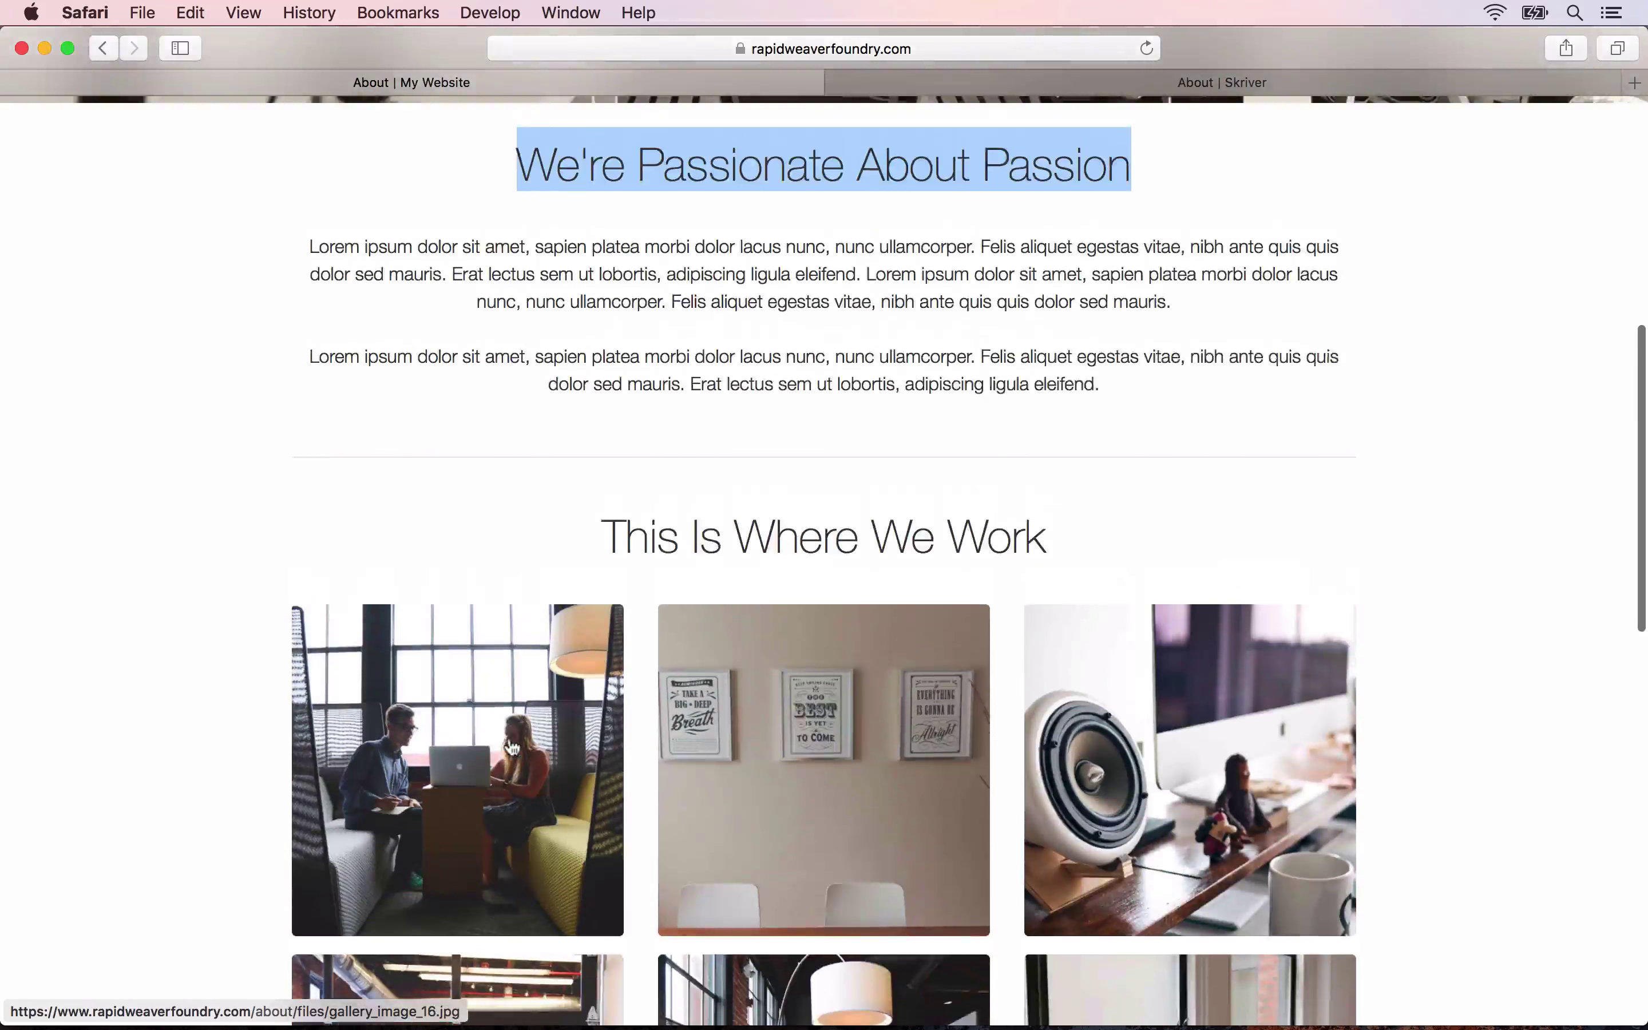
pyautogui.scroll(3, 387, 326)
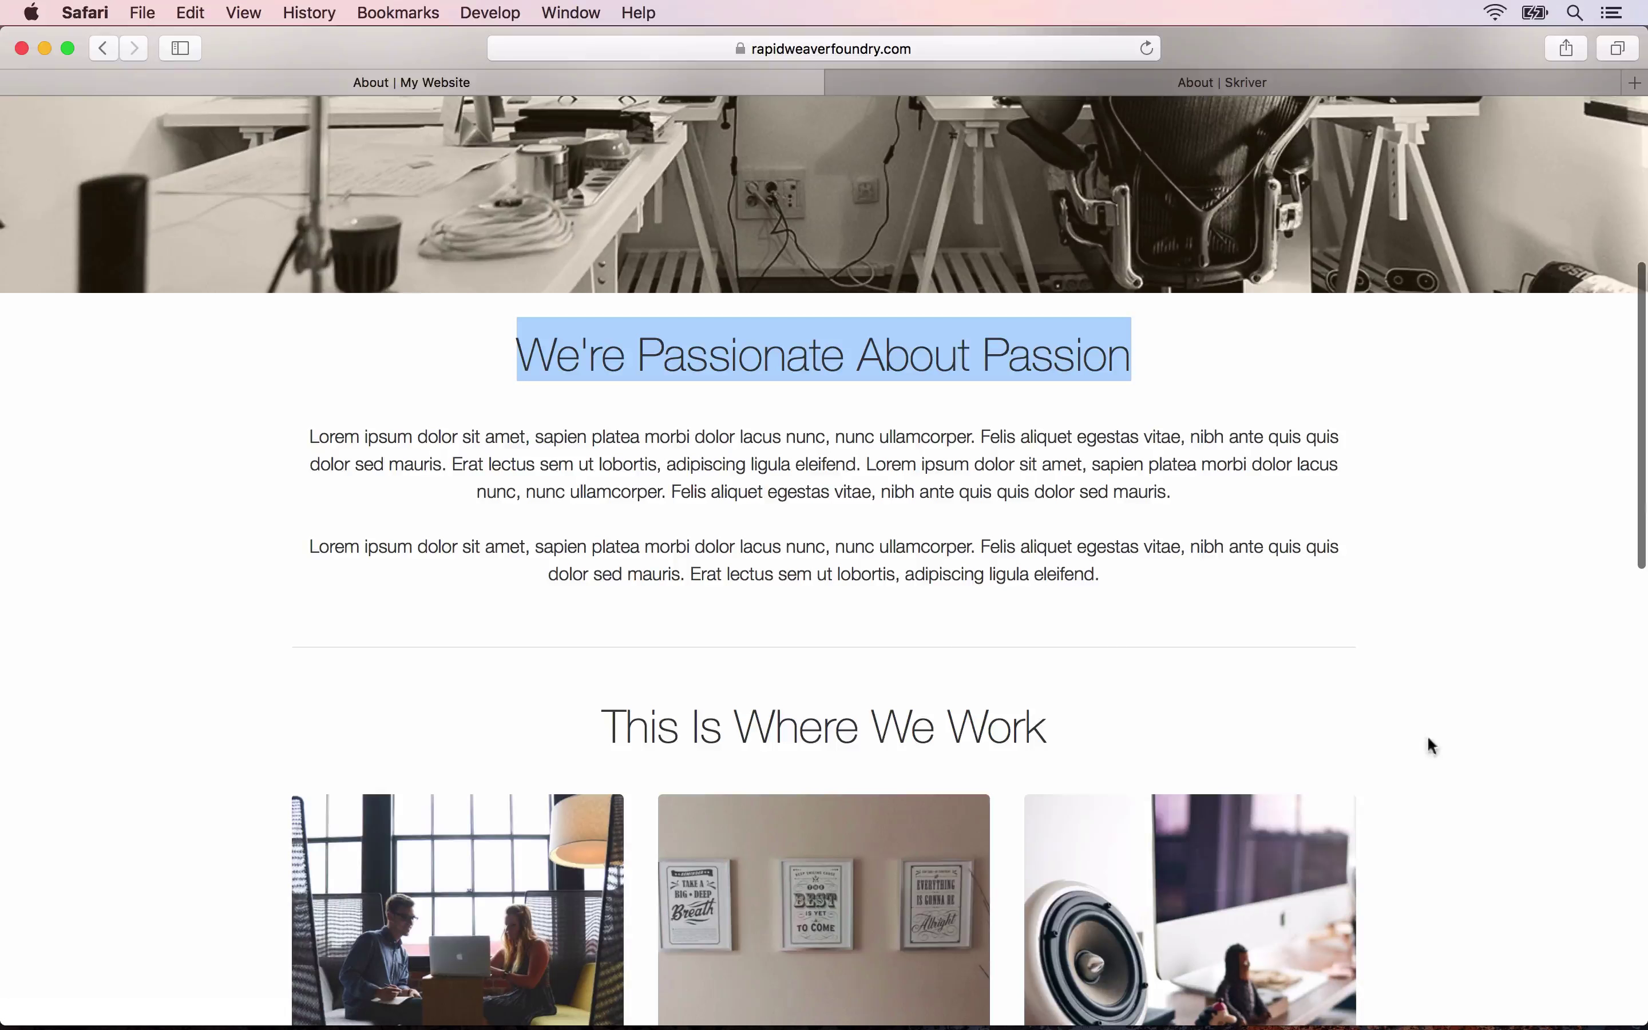
pyautogui.click(1250, 75)
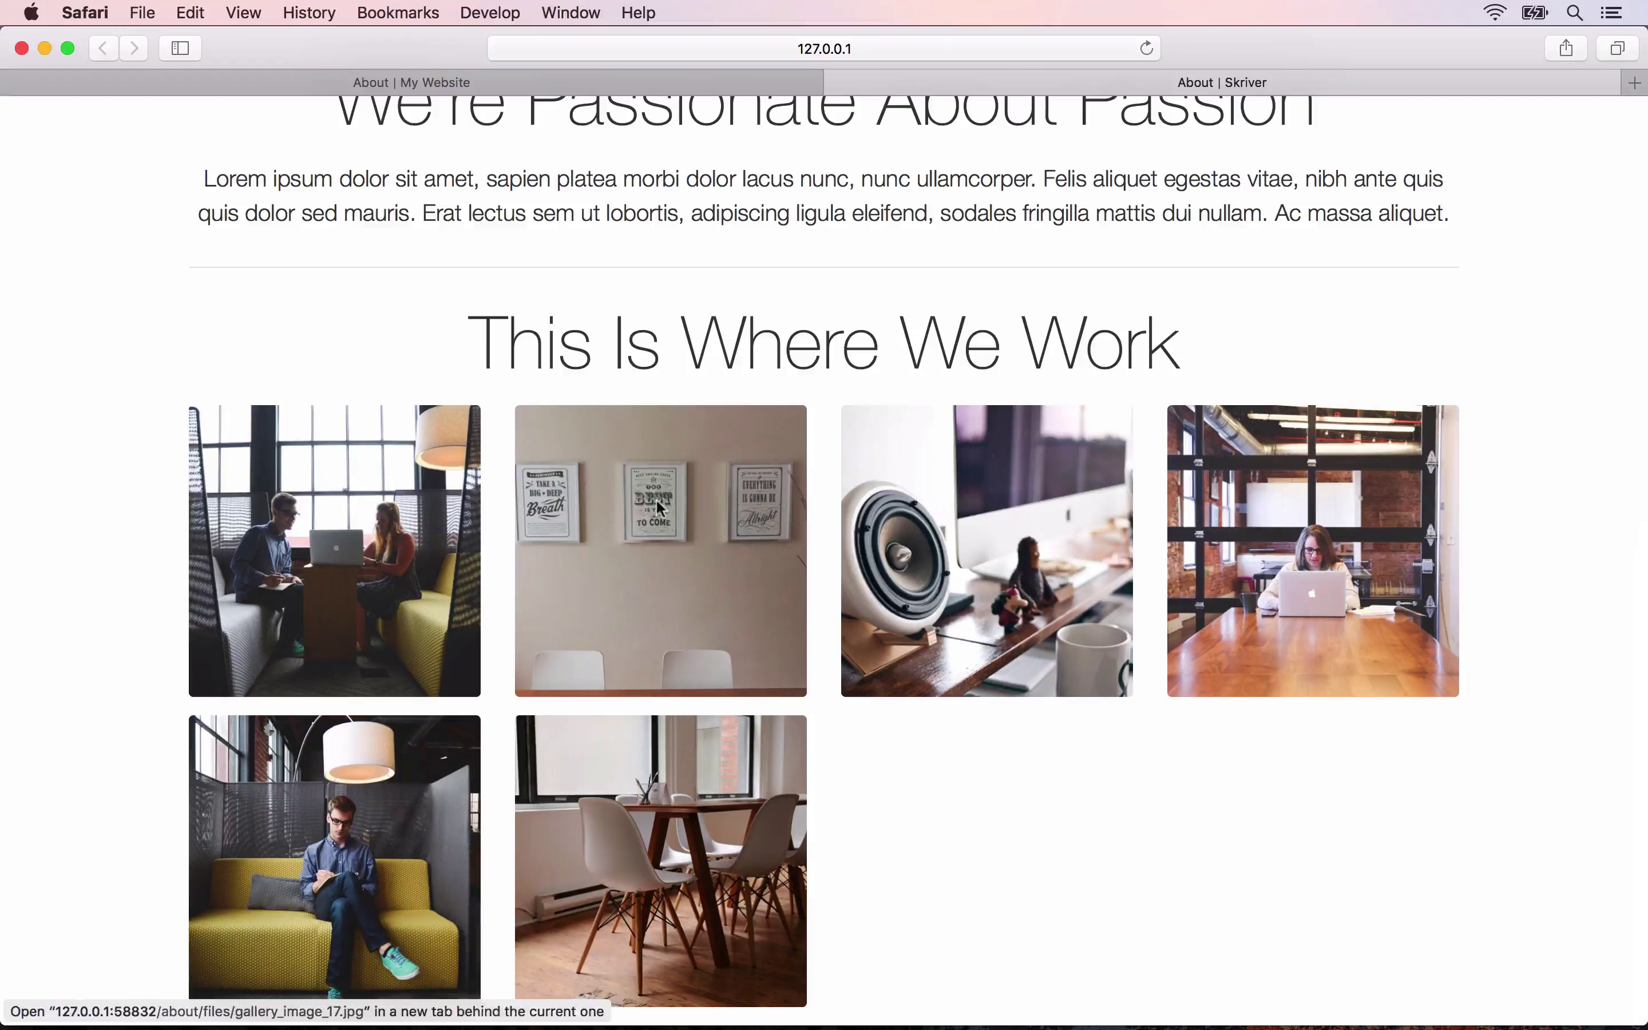
# Switch to RapidWeaver and set the maximum width of the container holding the page content to 960 px.
pyautogui.press('super+Tab')
pyautogui.scroll(10, 796, 310)
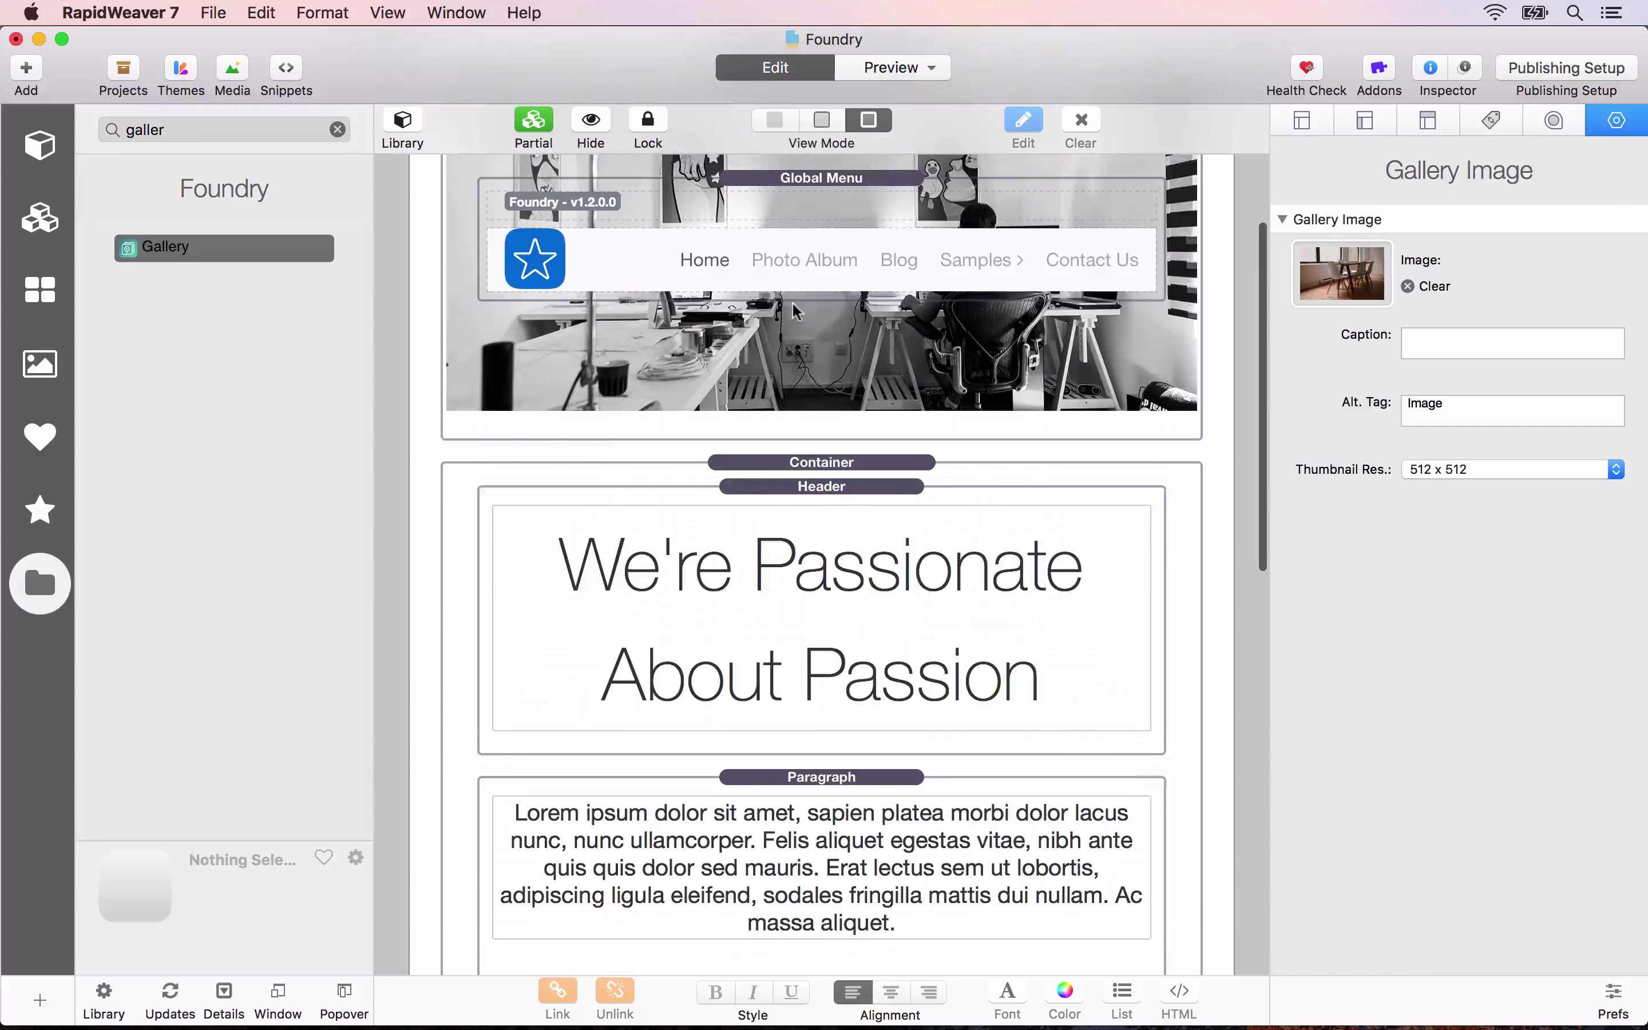
pyautogui.click(801, 449)
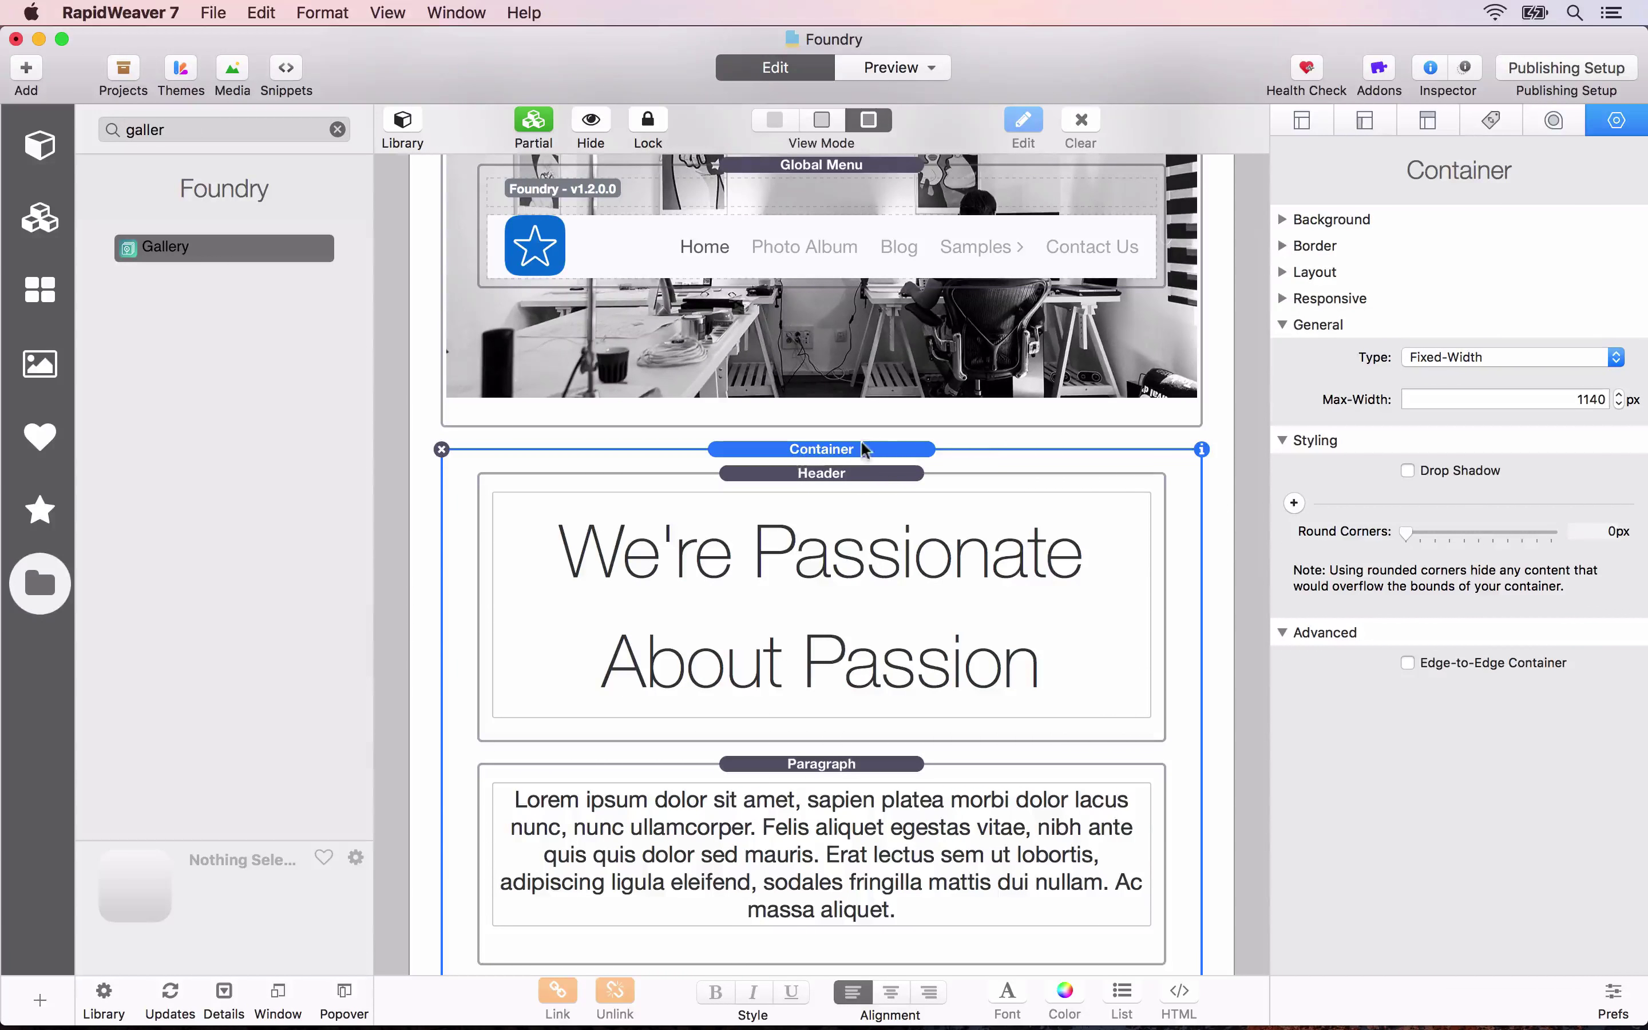
pyautogui.click(1559, 401)
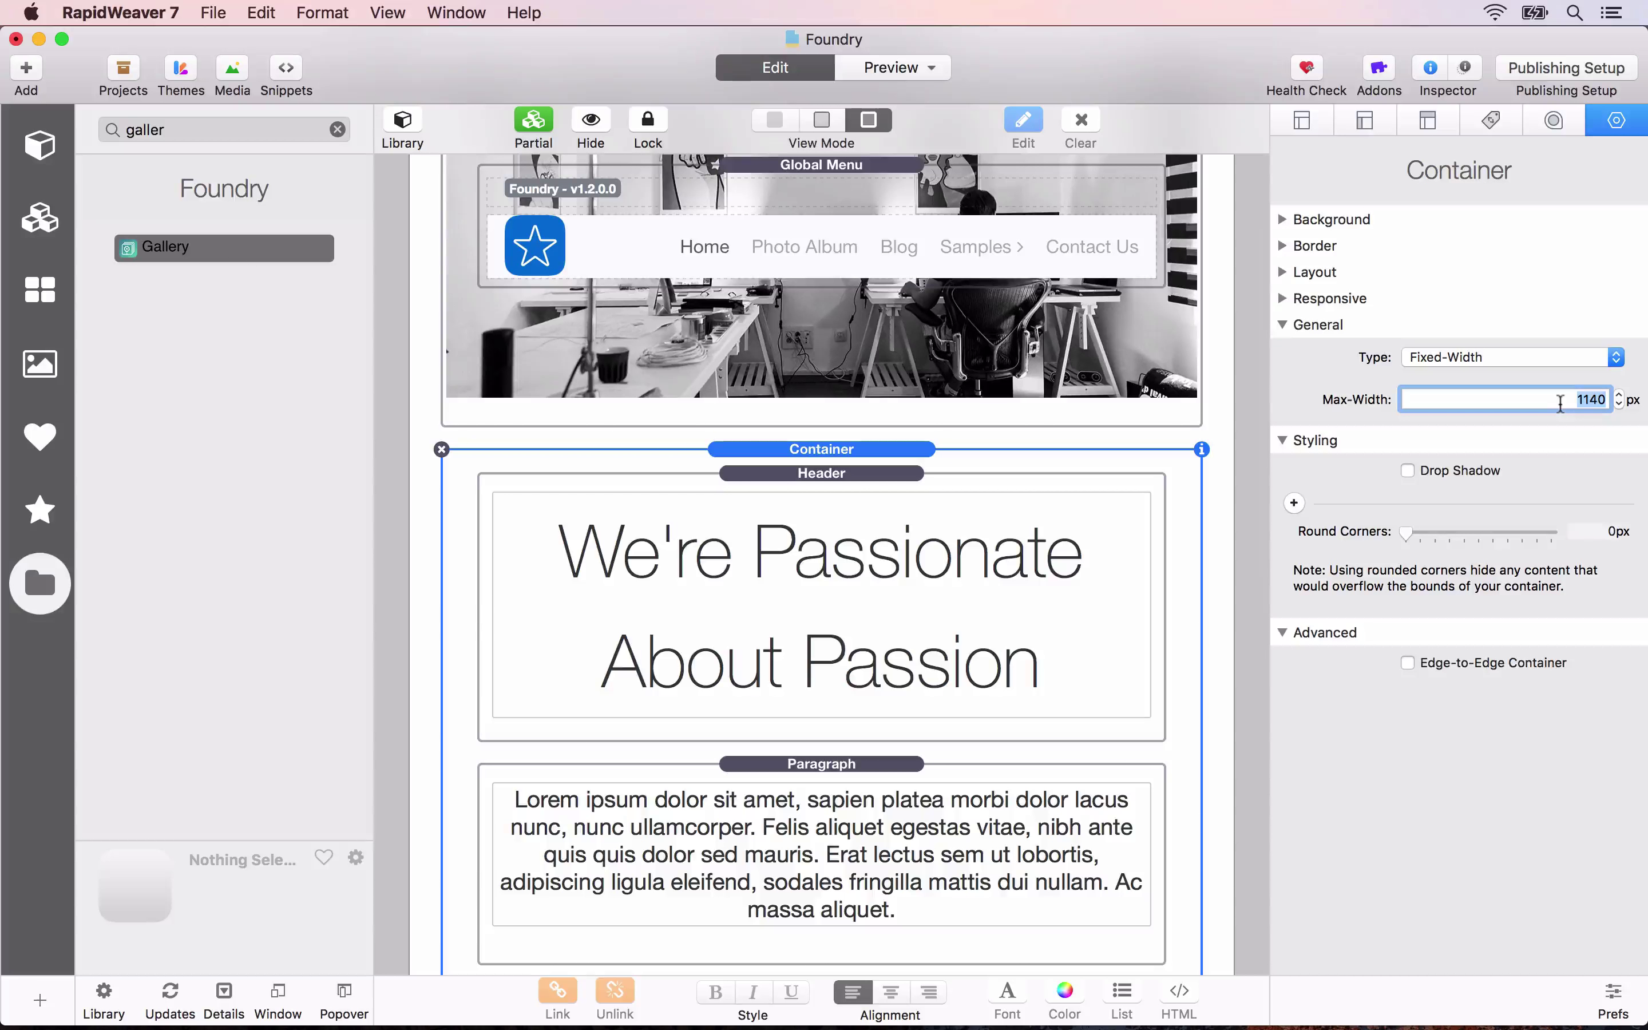
pyautogui.write('960')
pyautogui.press('Tab')
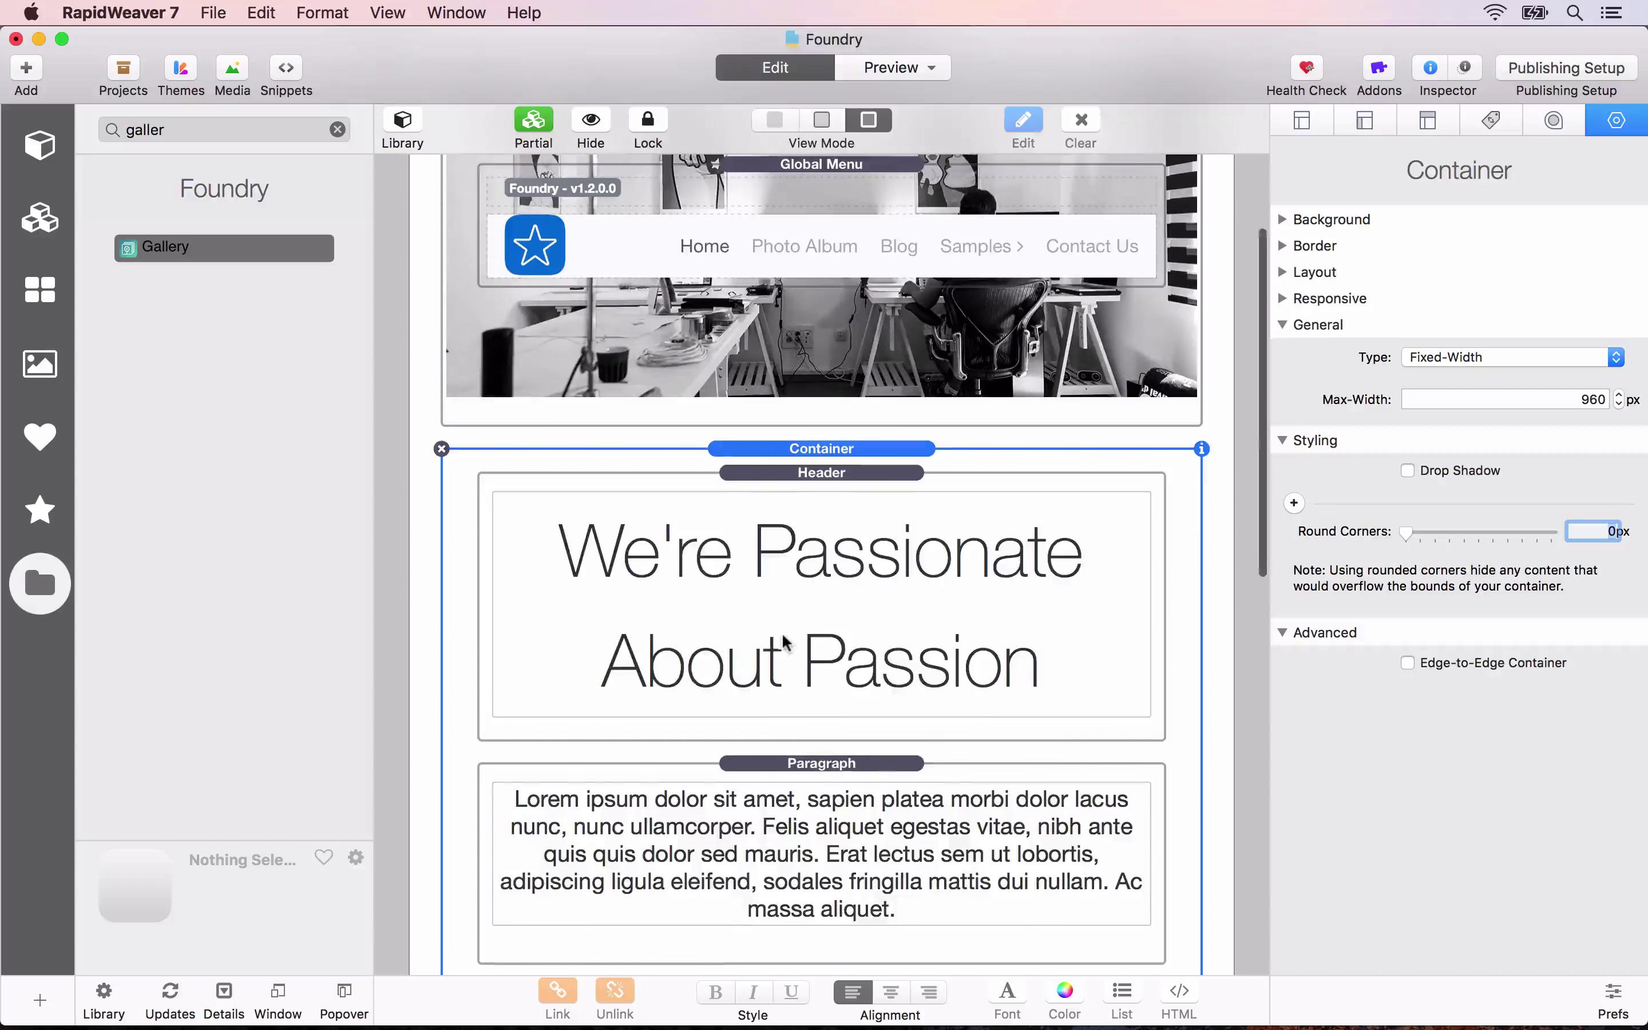
# Set the tag of the "This Is Where We Work" header to H3 - Section.
pyautogui.scroll(-7, 784, 643)
pyautogui.click(837, 626)
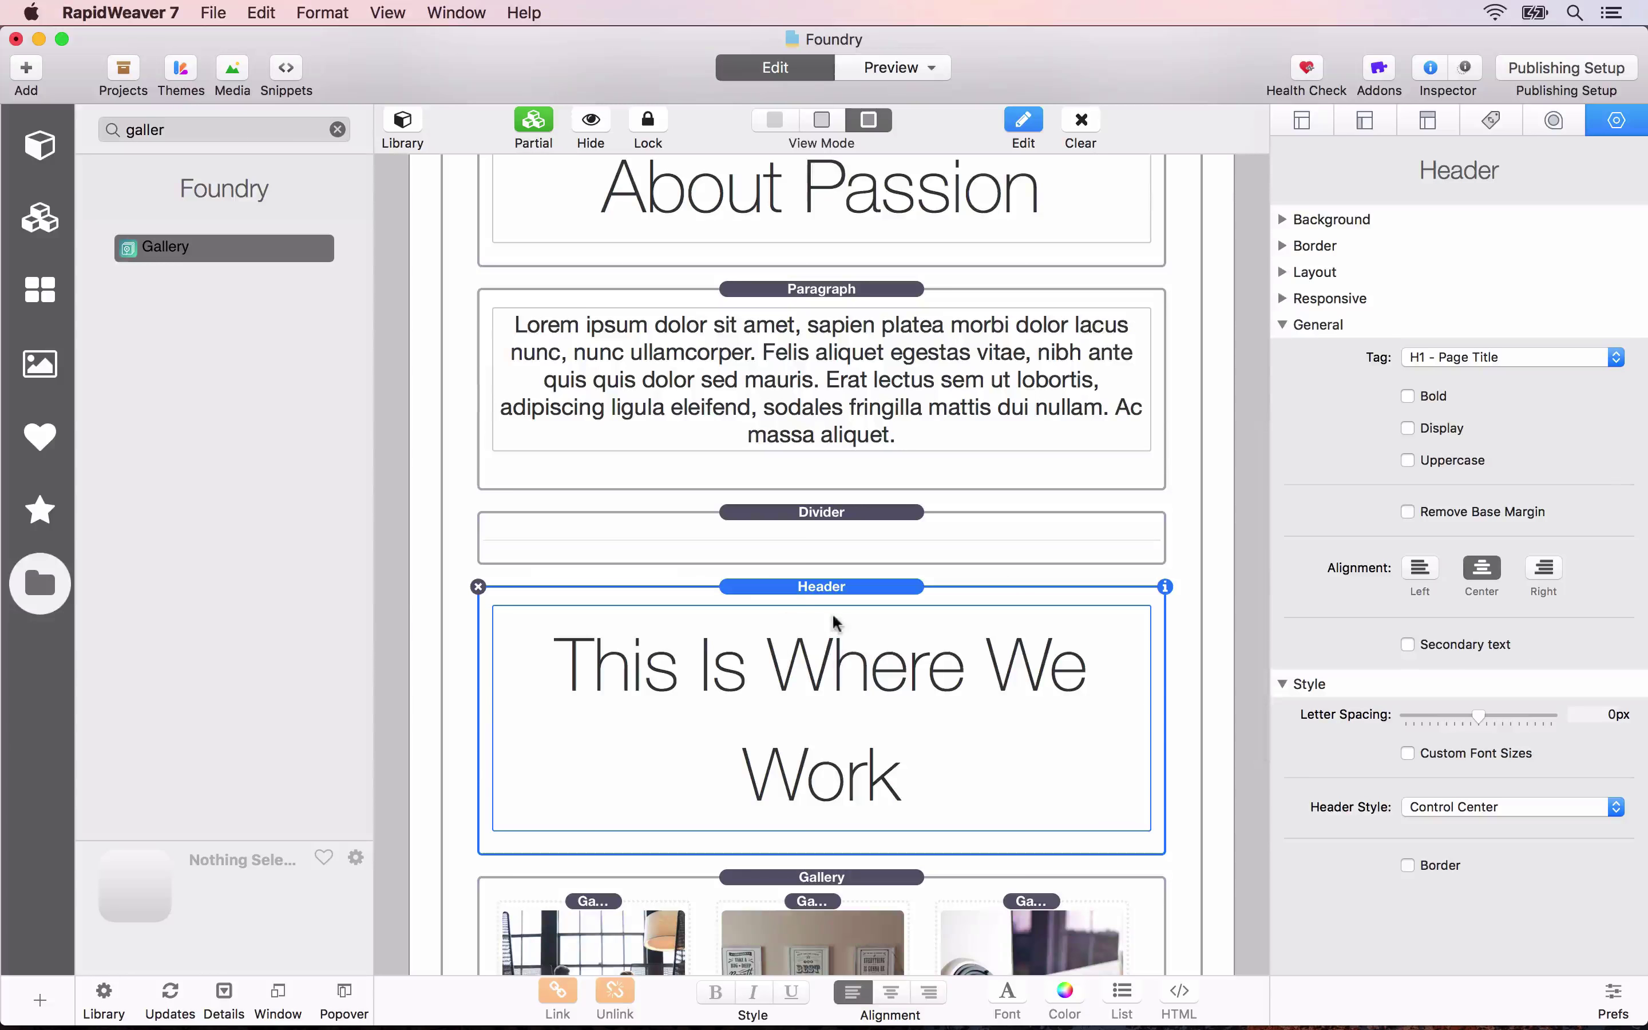
pyautogui.click(1463, 357)
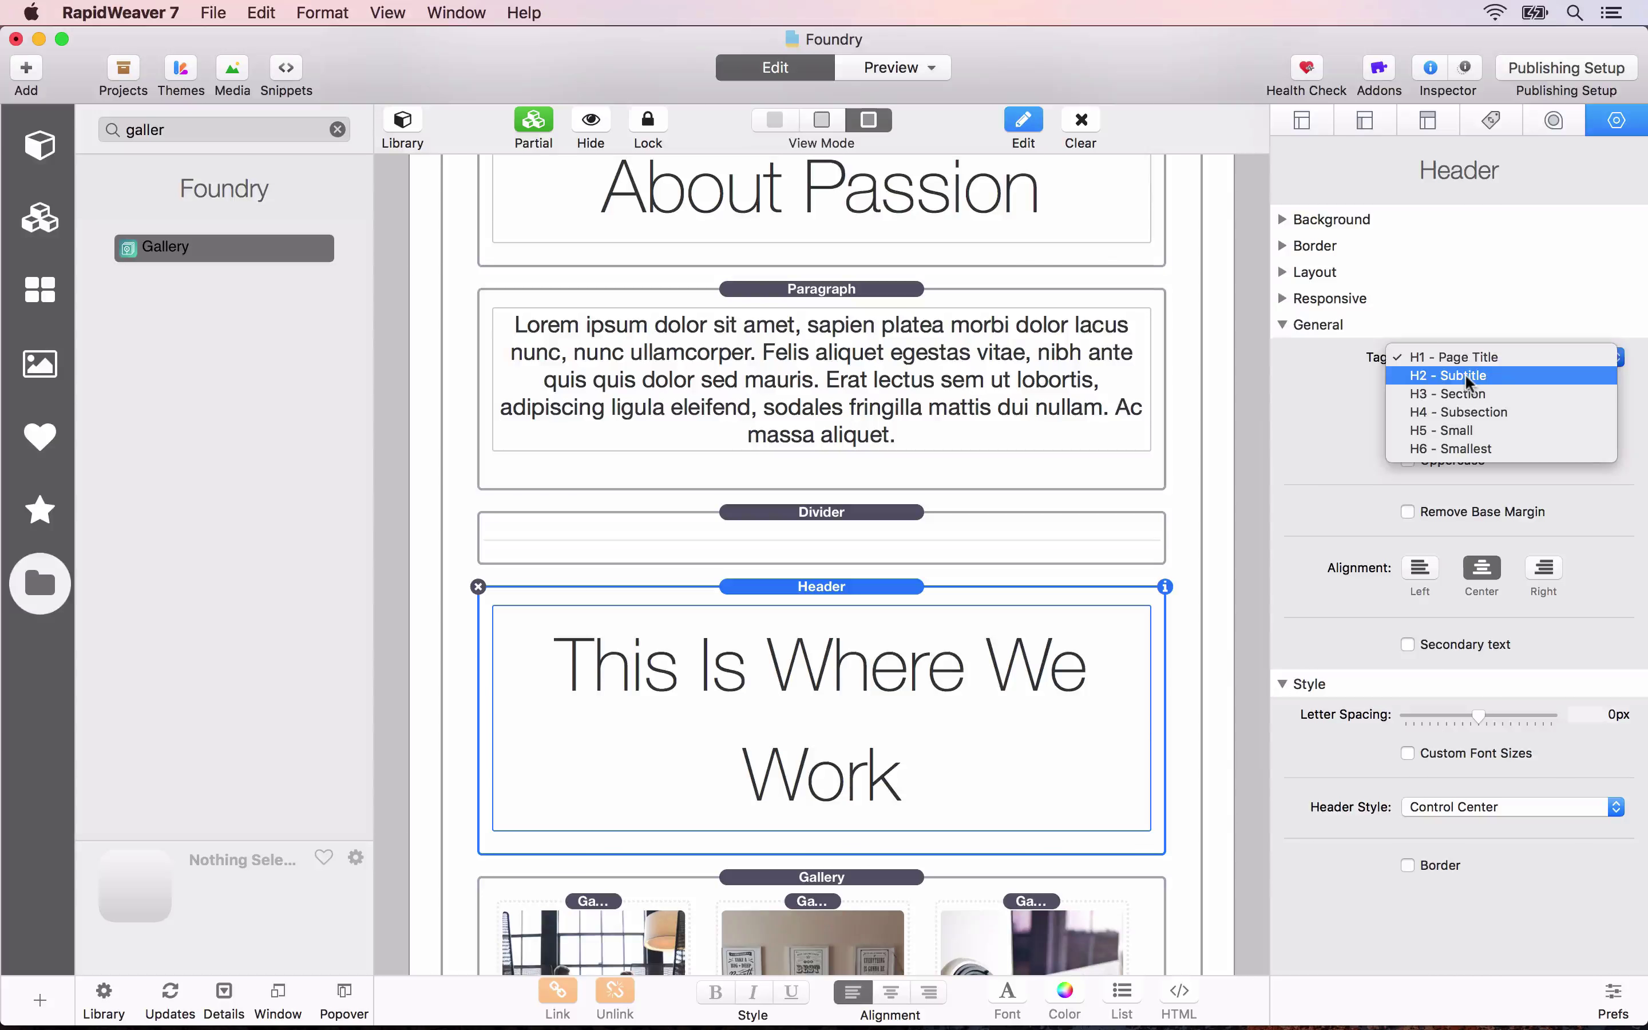
pyautogui.click(1465, 373)
pyautogui.click(1466, 357)
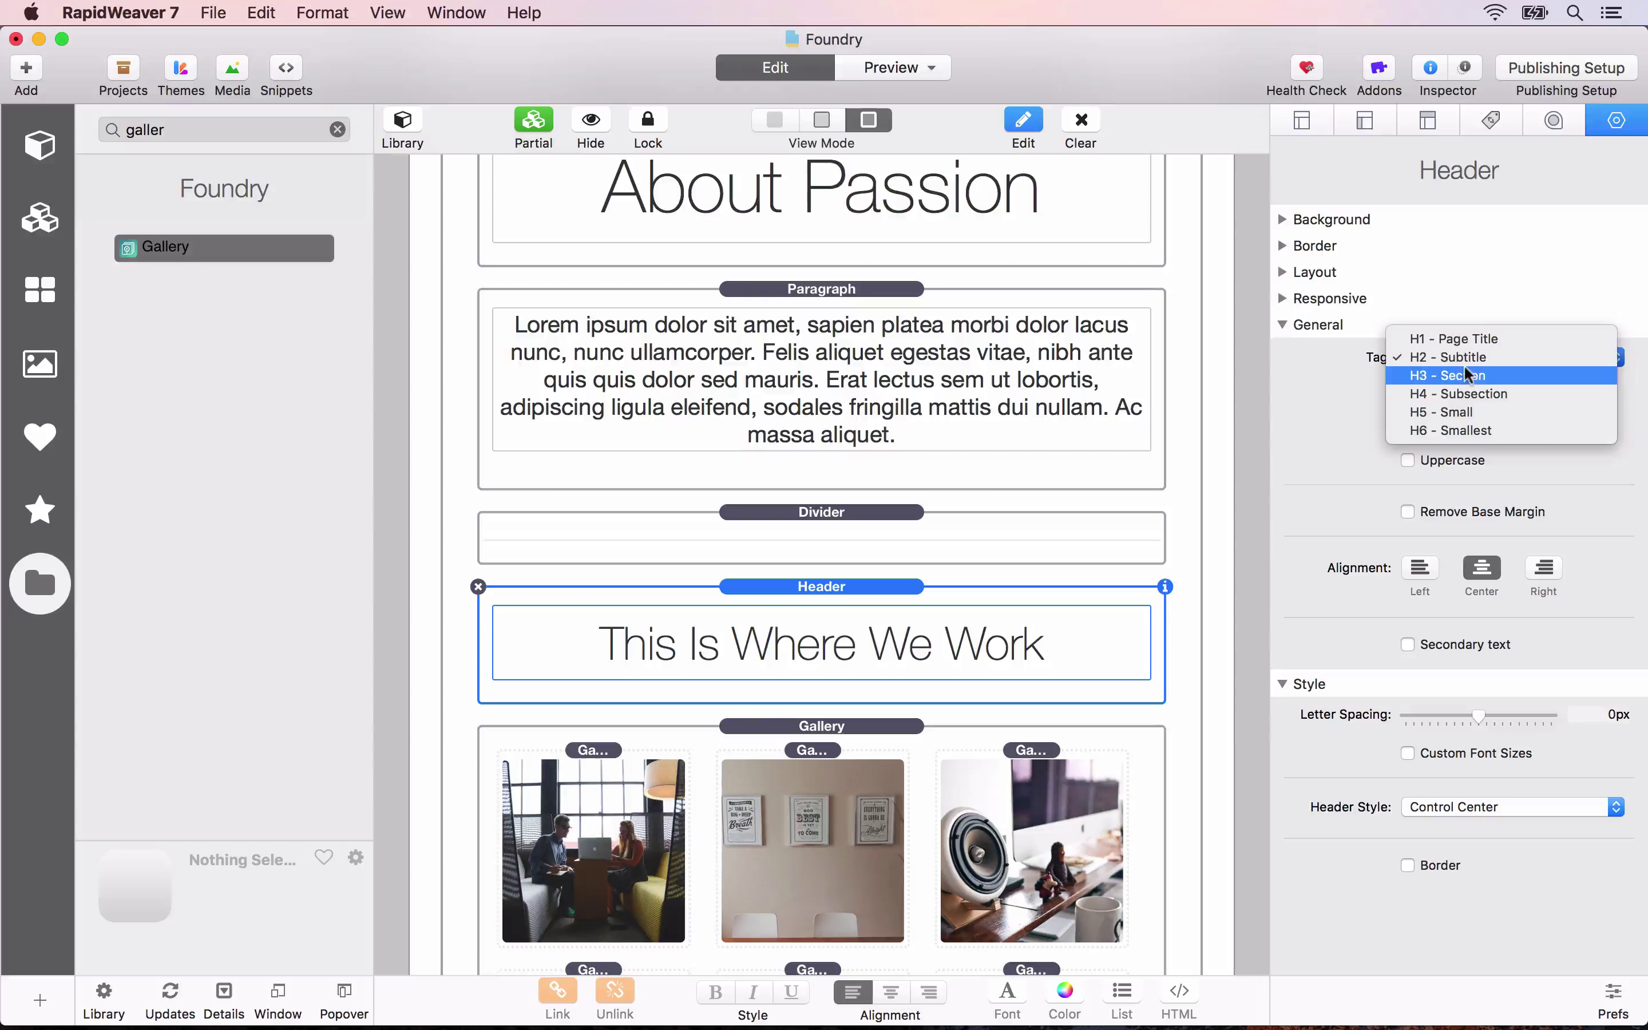
pyautogui.click(1466, 374)
# Preview the About page in Safari and check the headers, the content width and several gallery images in the lightbox.
pyautogui.press('super+alt+p')
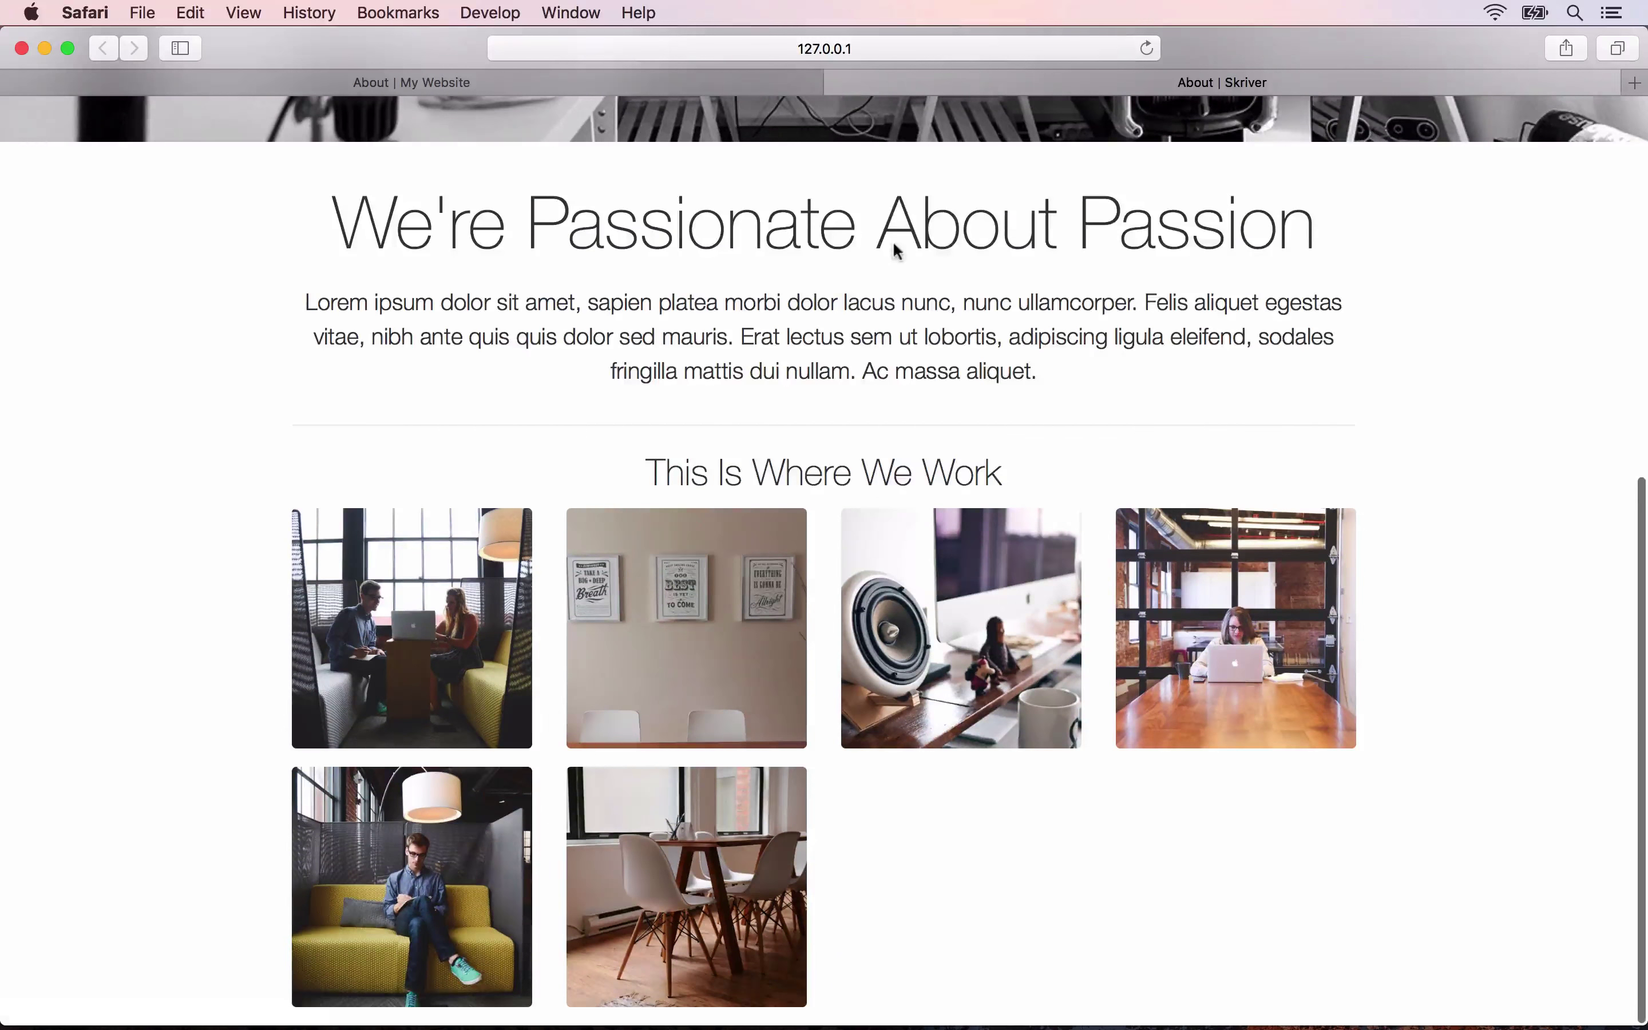
pyautogui.scroll(5, 892, 241)
pyautogui.scroll(-5, 892, 240)
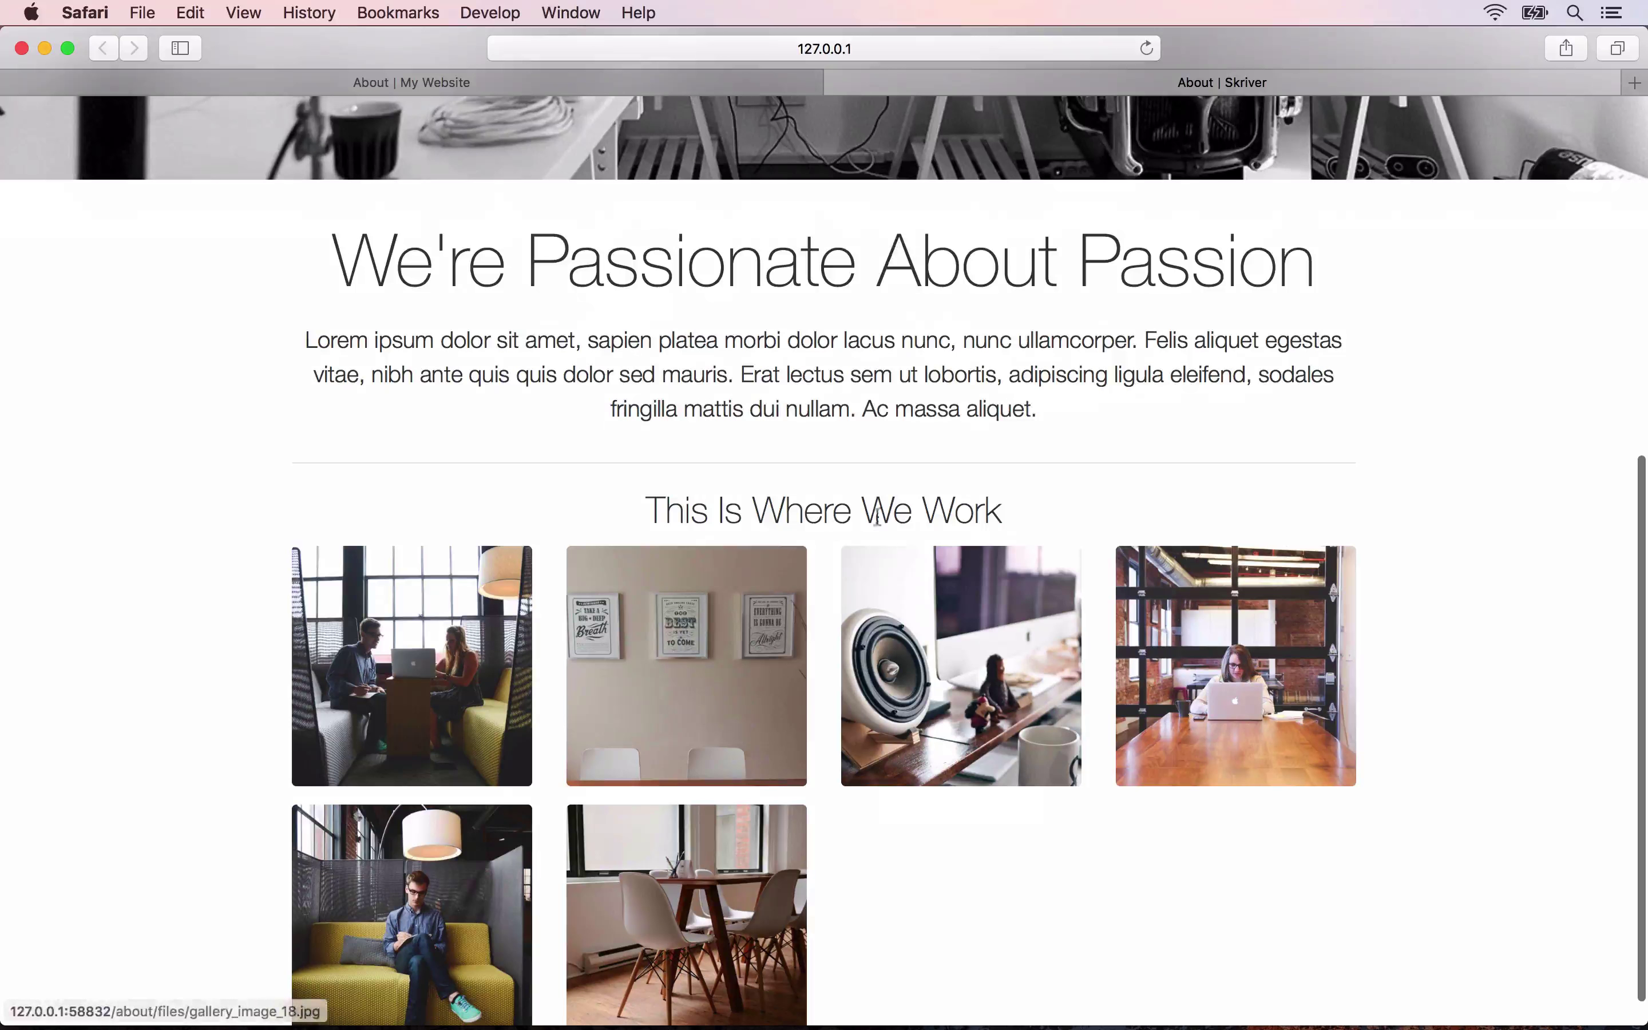
pyautogui.click(674, 640)
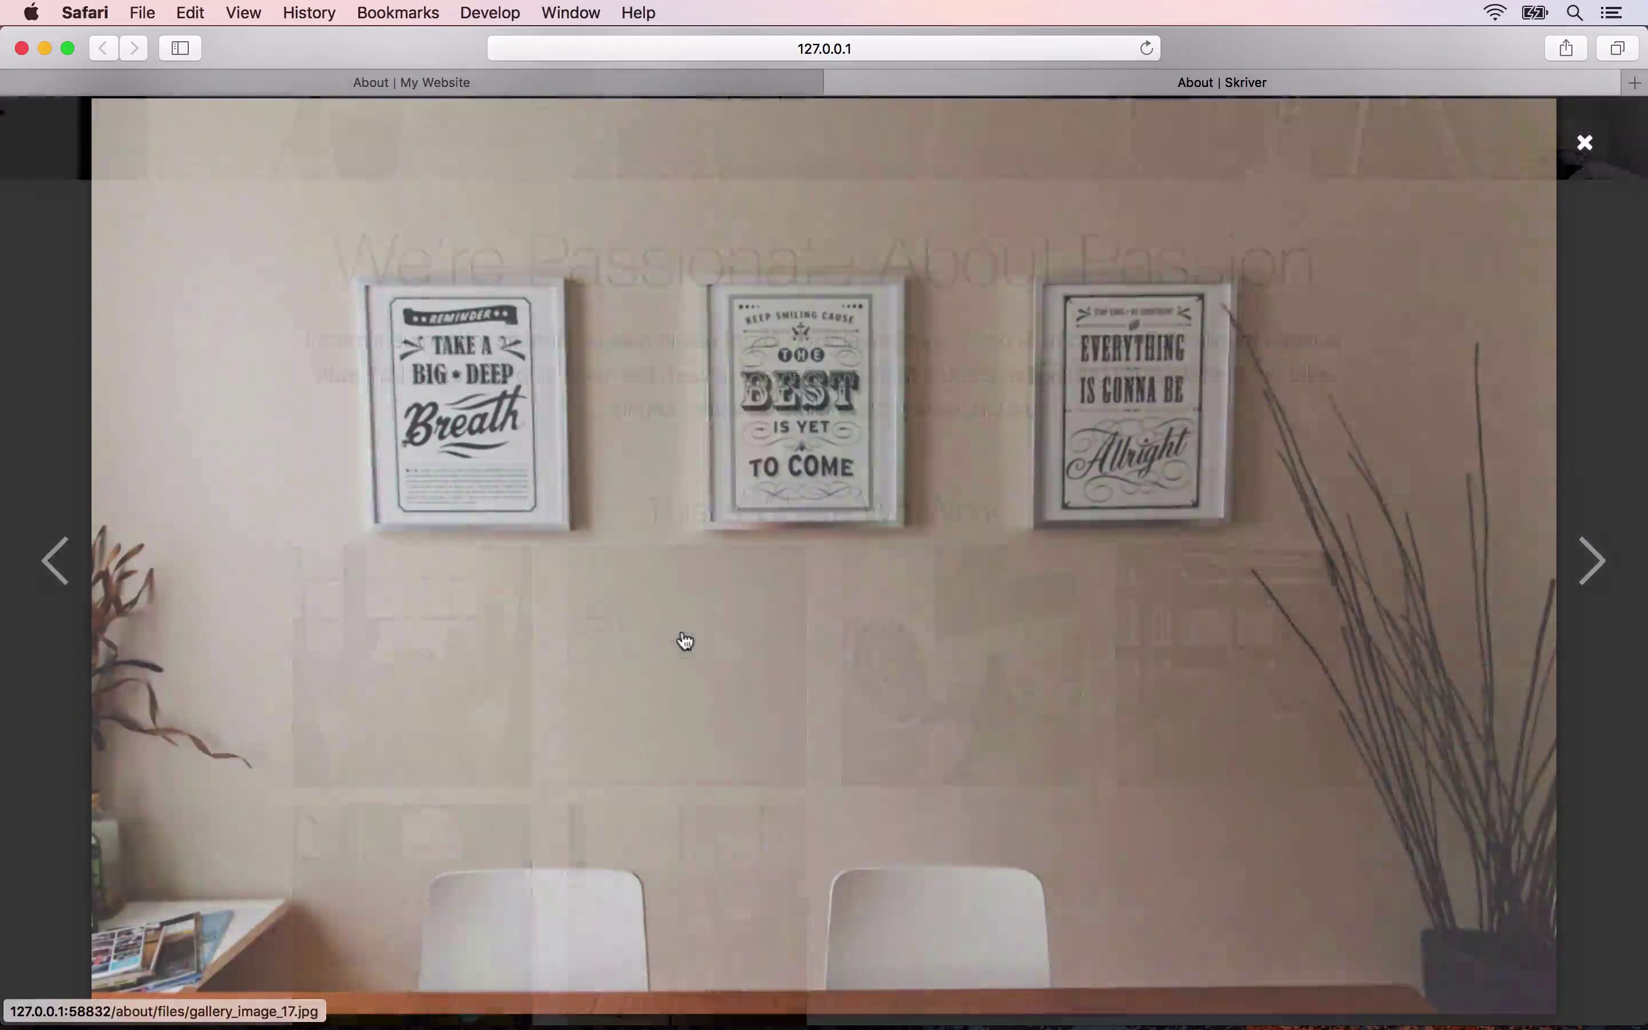
pyautogui.click(1592, 562)
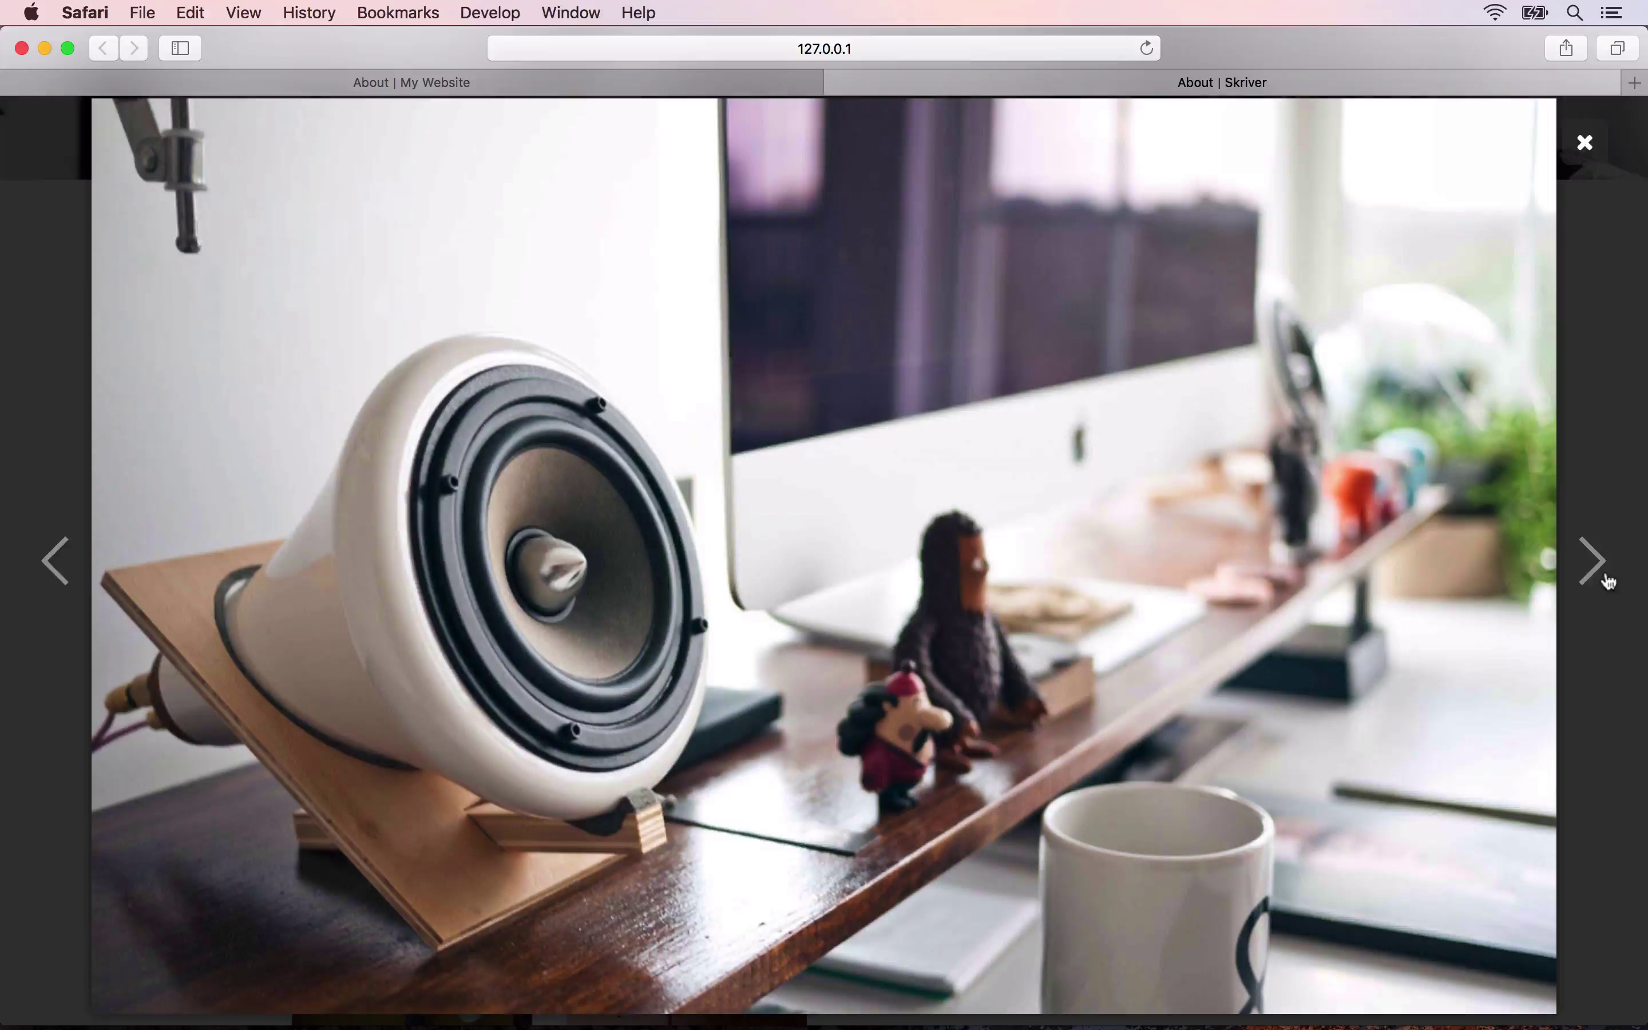
pyautogui.click(1591, 563)
pyautogui.click(1592, 563)
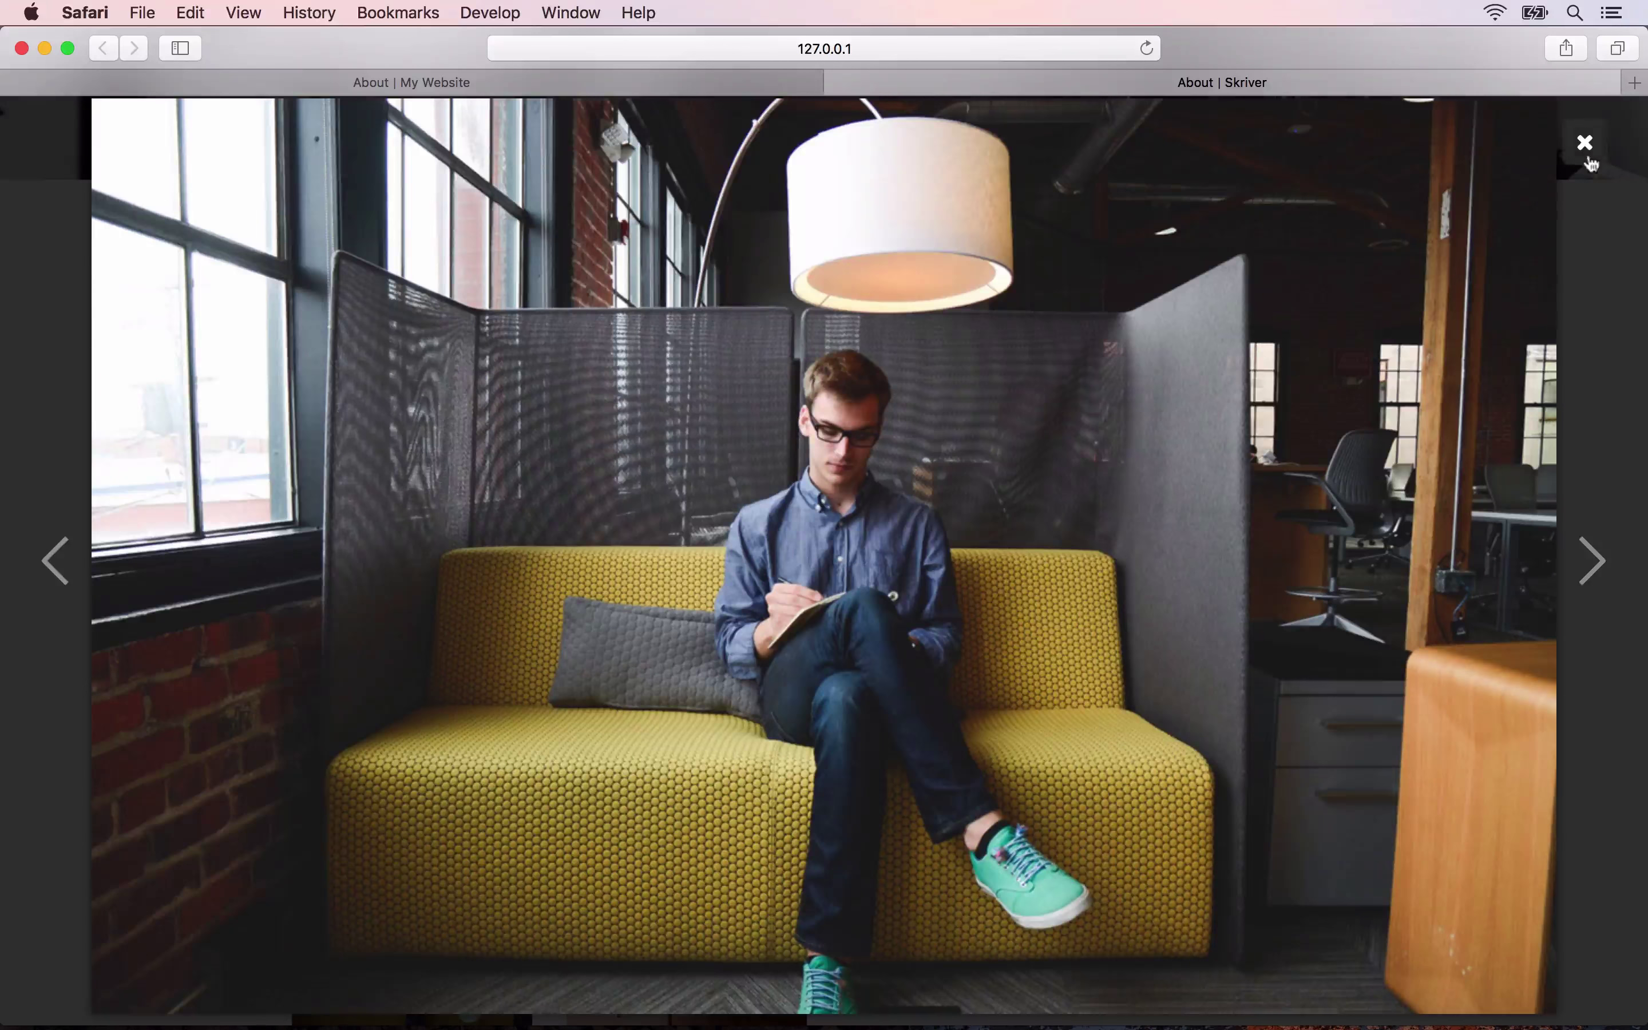
pyautogui.click(1589, 161)
pyautogui.scroll(-2, 967, 681)
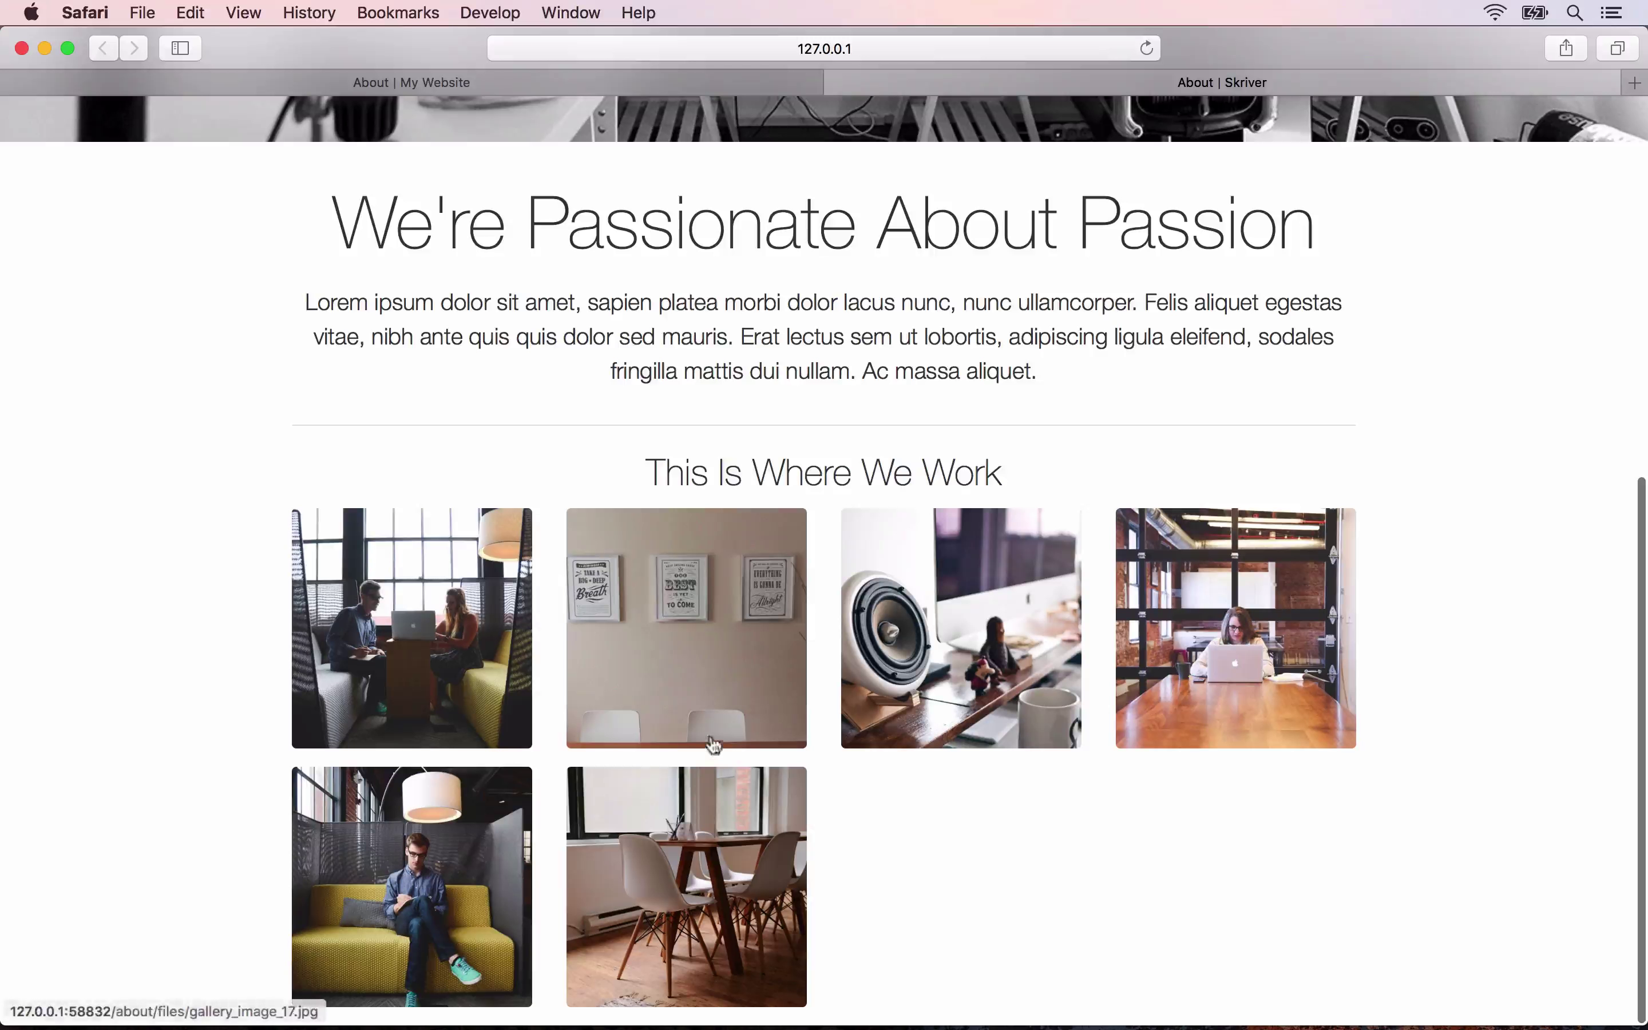
# Switch to RapidWeaver and set the gallery to 3 images per row on desktop and 2 images per row on tablet.
pyautogui.press('super+Tab')
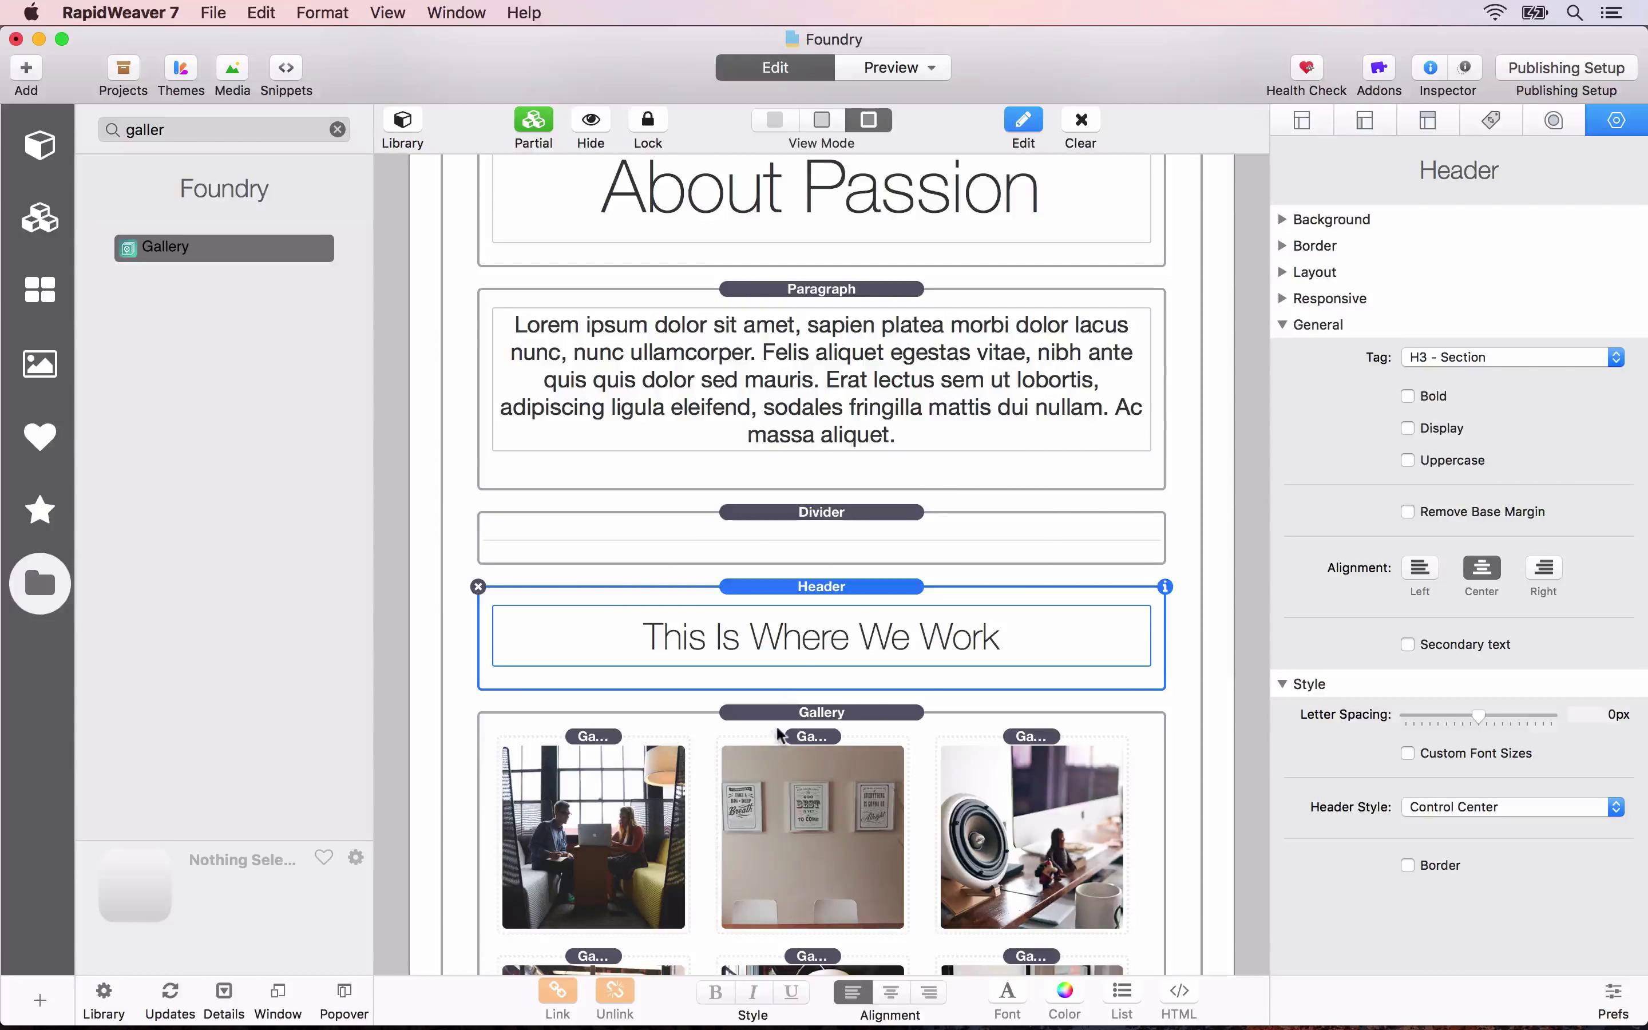
pyautogui.click(787, 713)
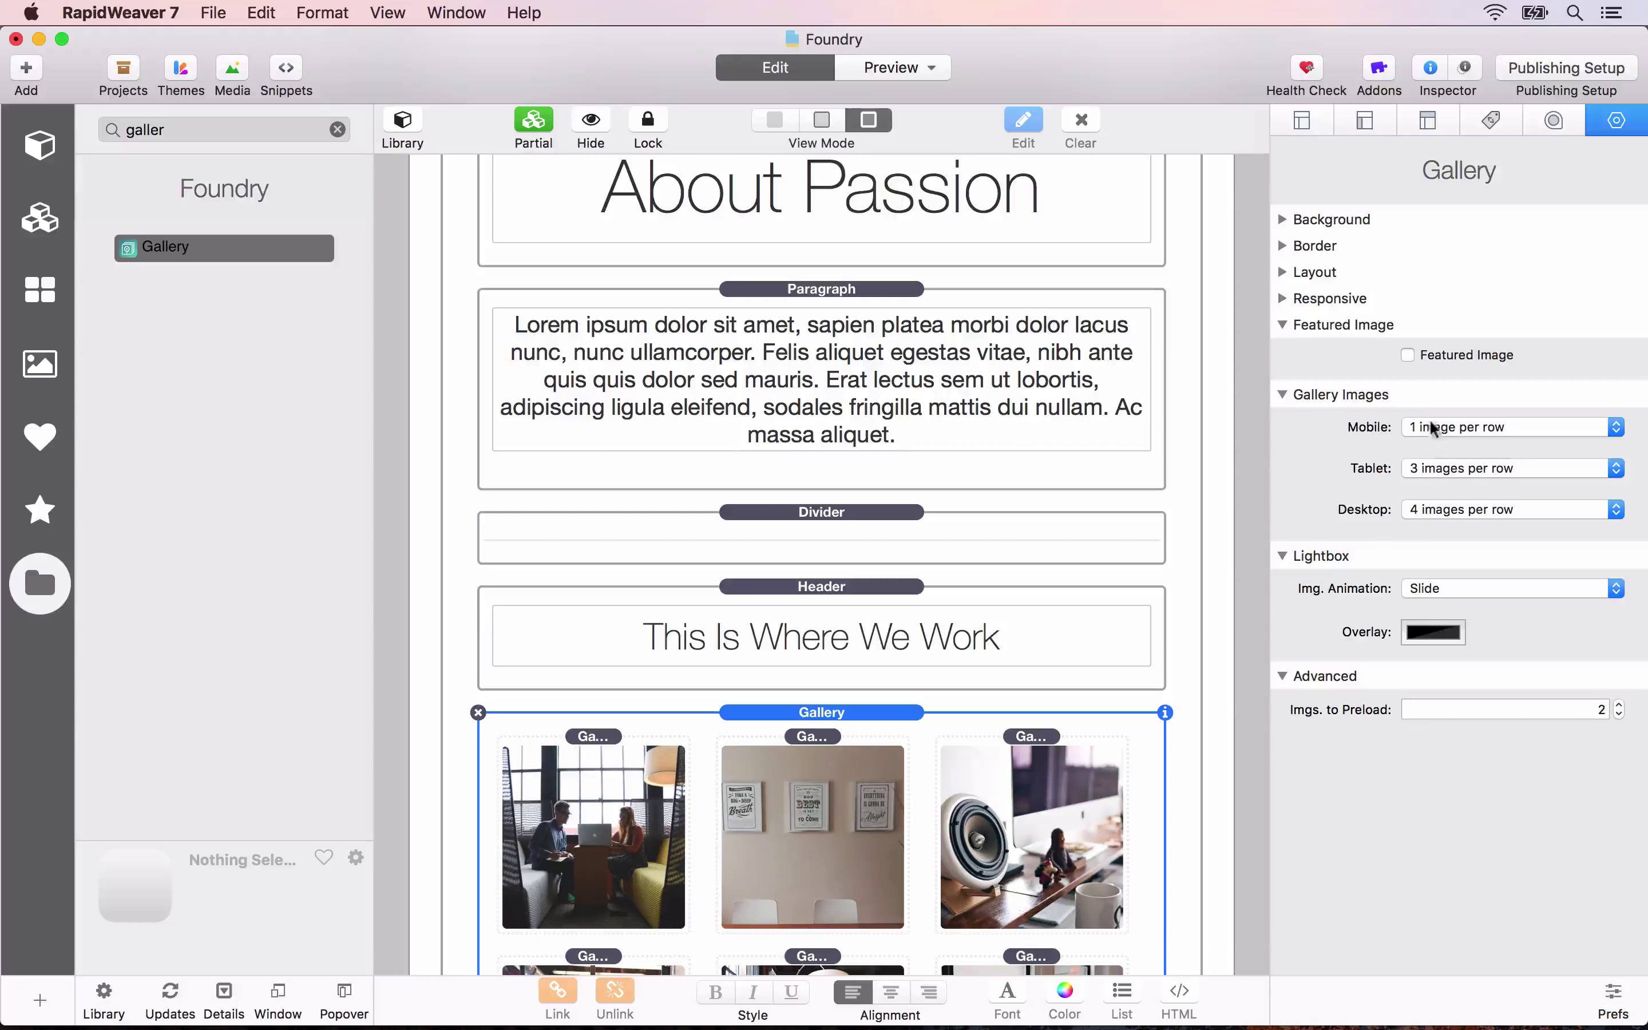
pyautogui.click(1425, 512)
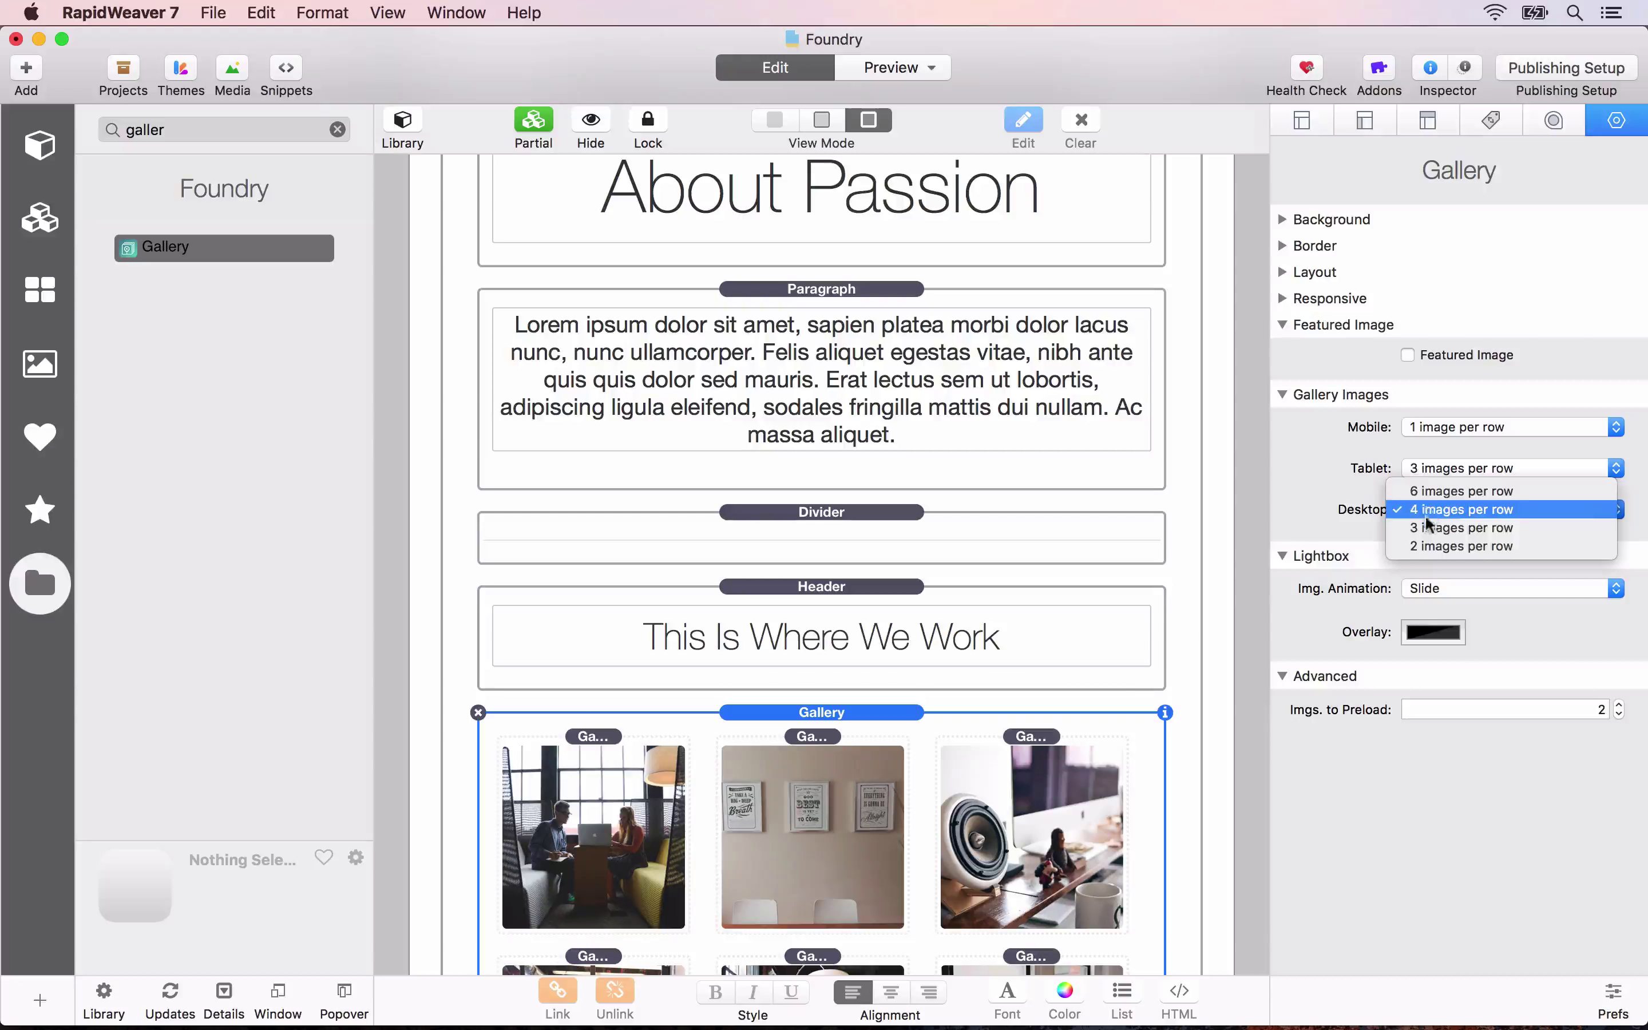
pyautogui.click(1426, 524)
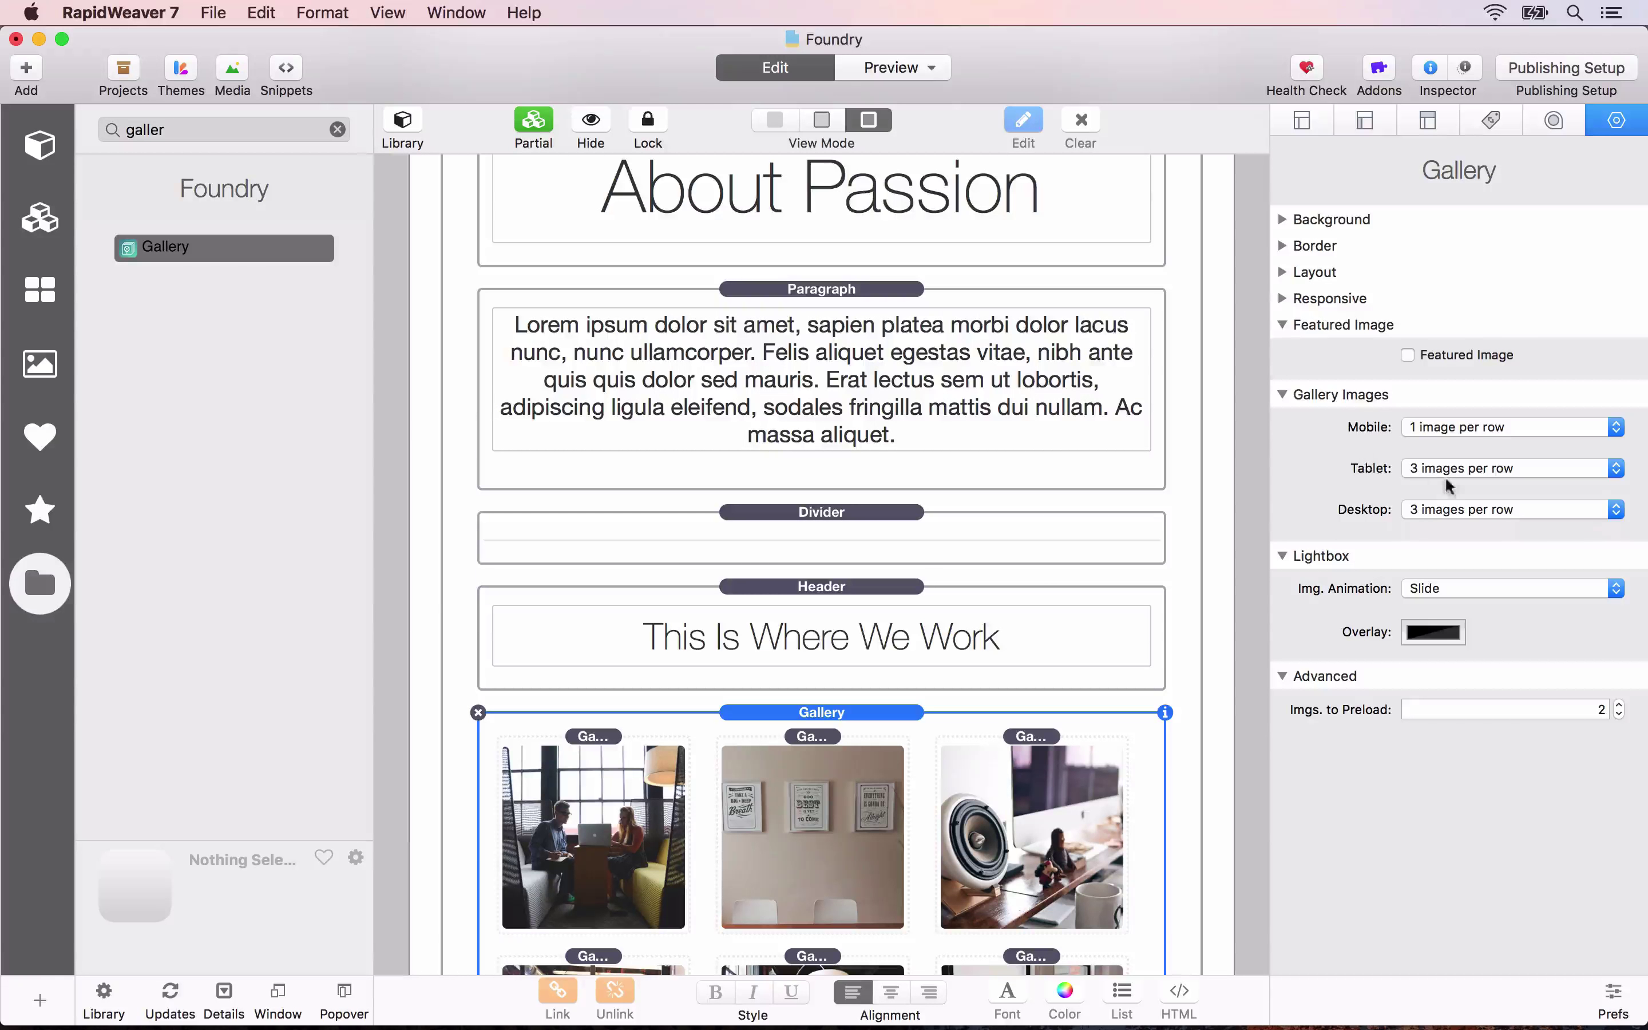
pyautogui.click(1415, 458)
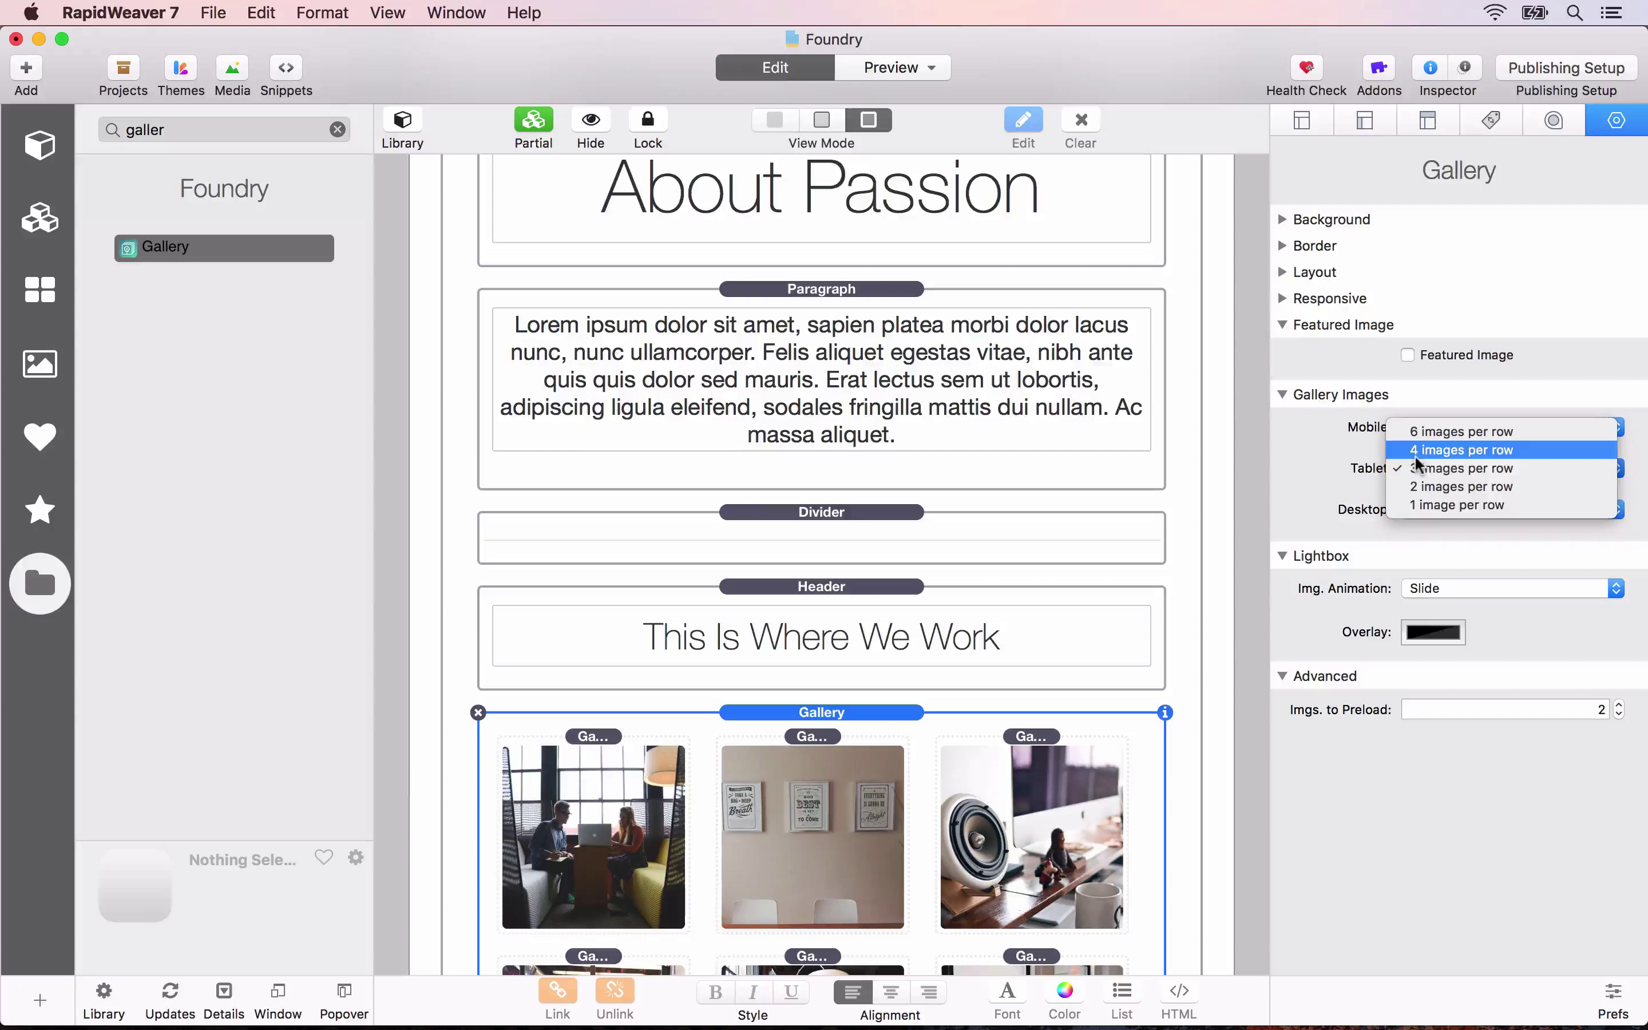
pyautogui.click(1427, 485)
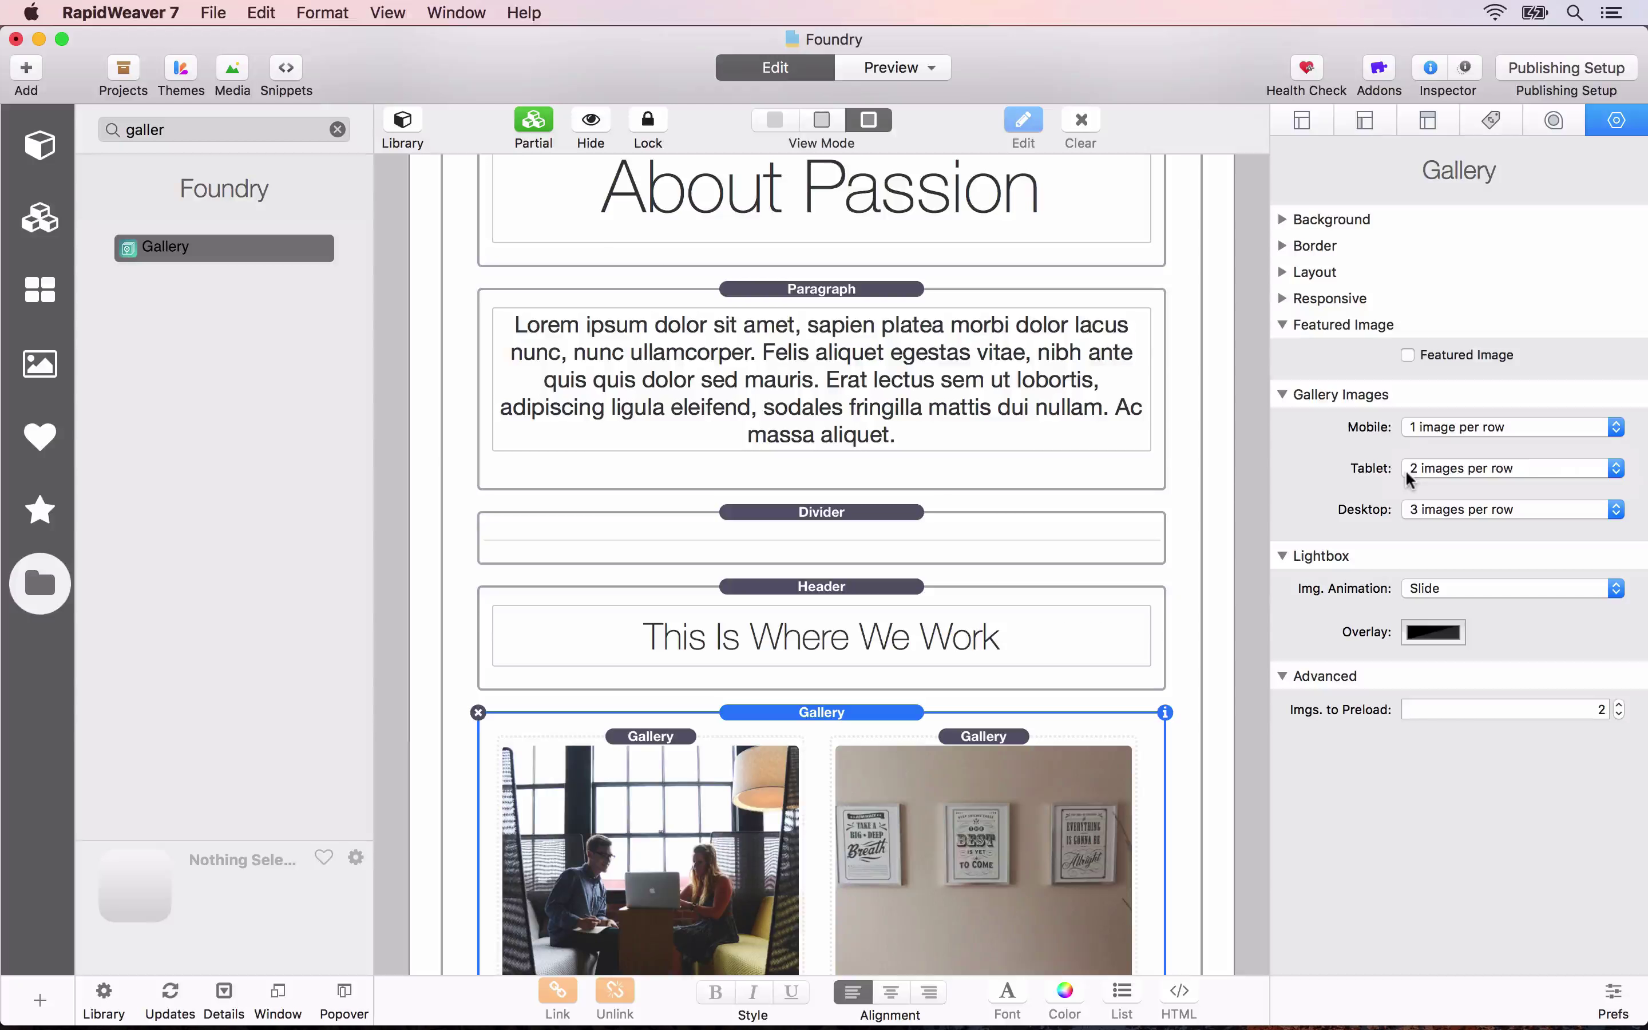
# Preview the page in Safari and examine the gallery rows and the size of the first header.
pyautogui.press('super+alt+p')
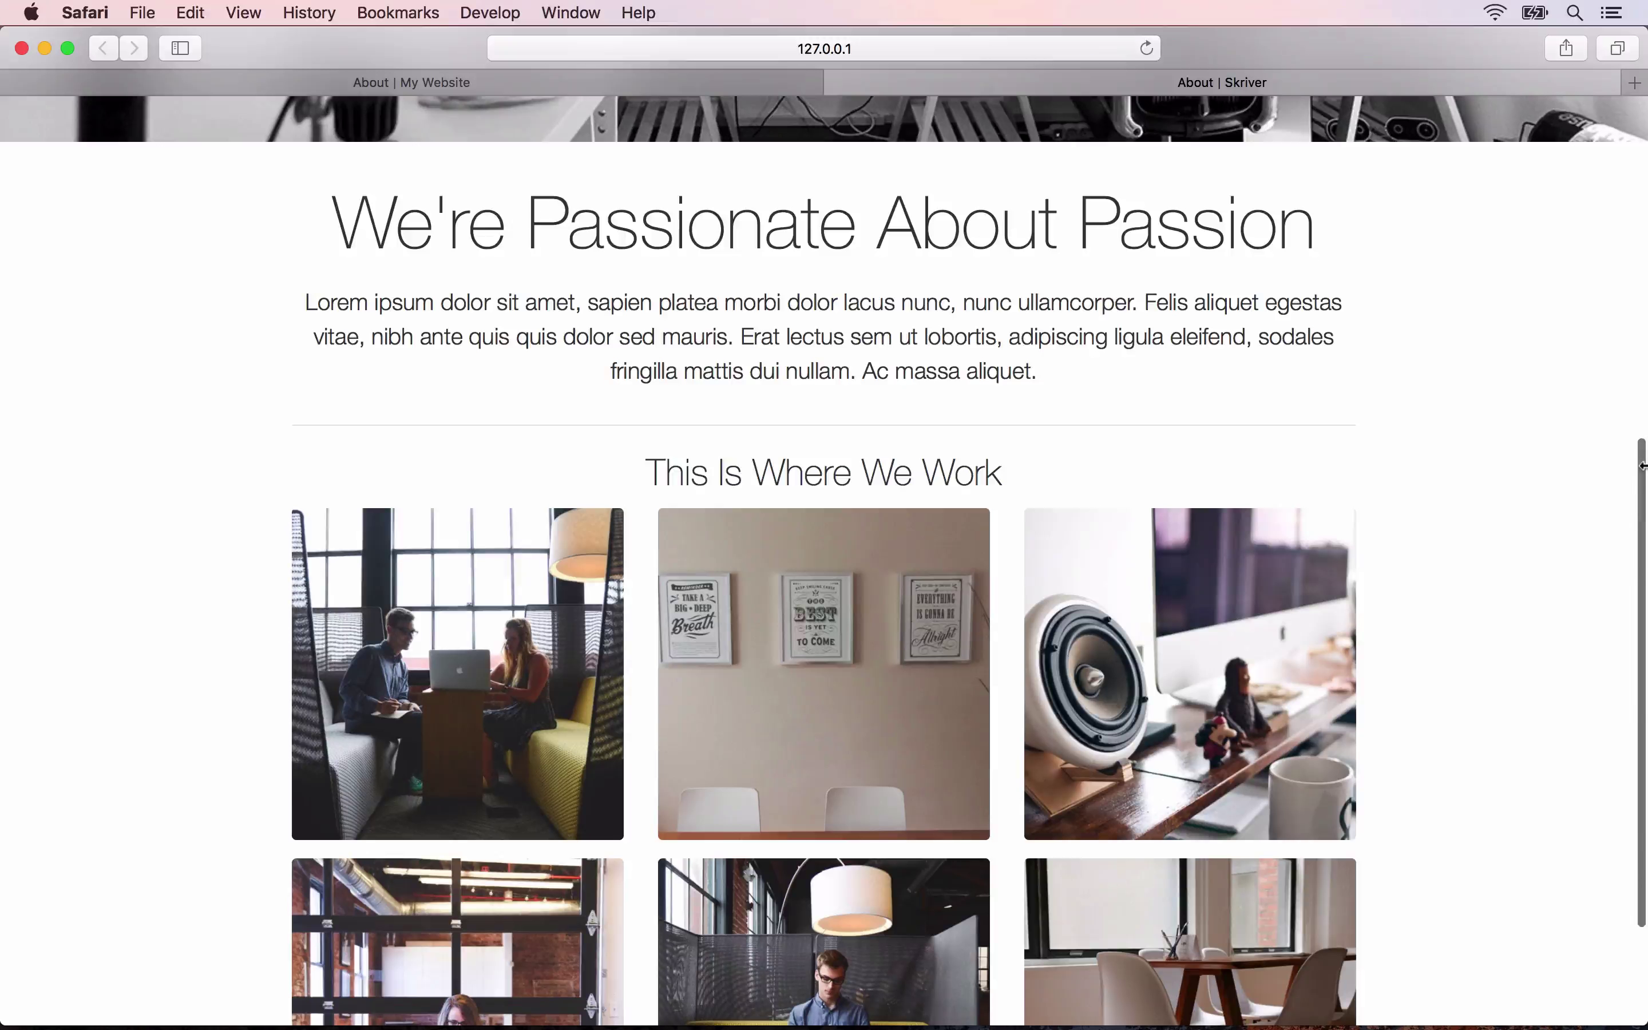
pyautogui.moveTo(1641, 466); pyautogui.dragTo(1643, 526)
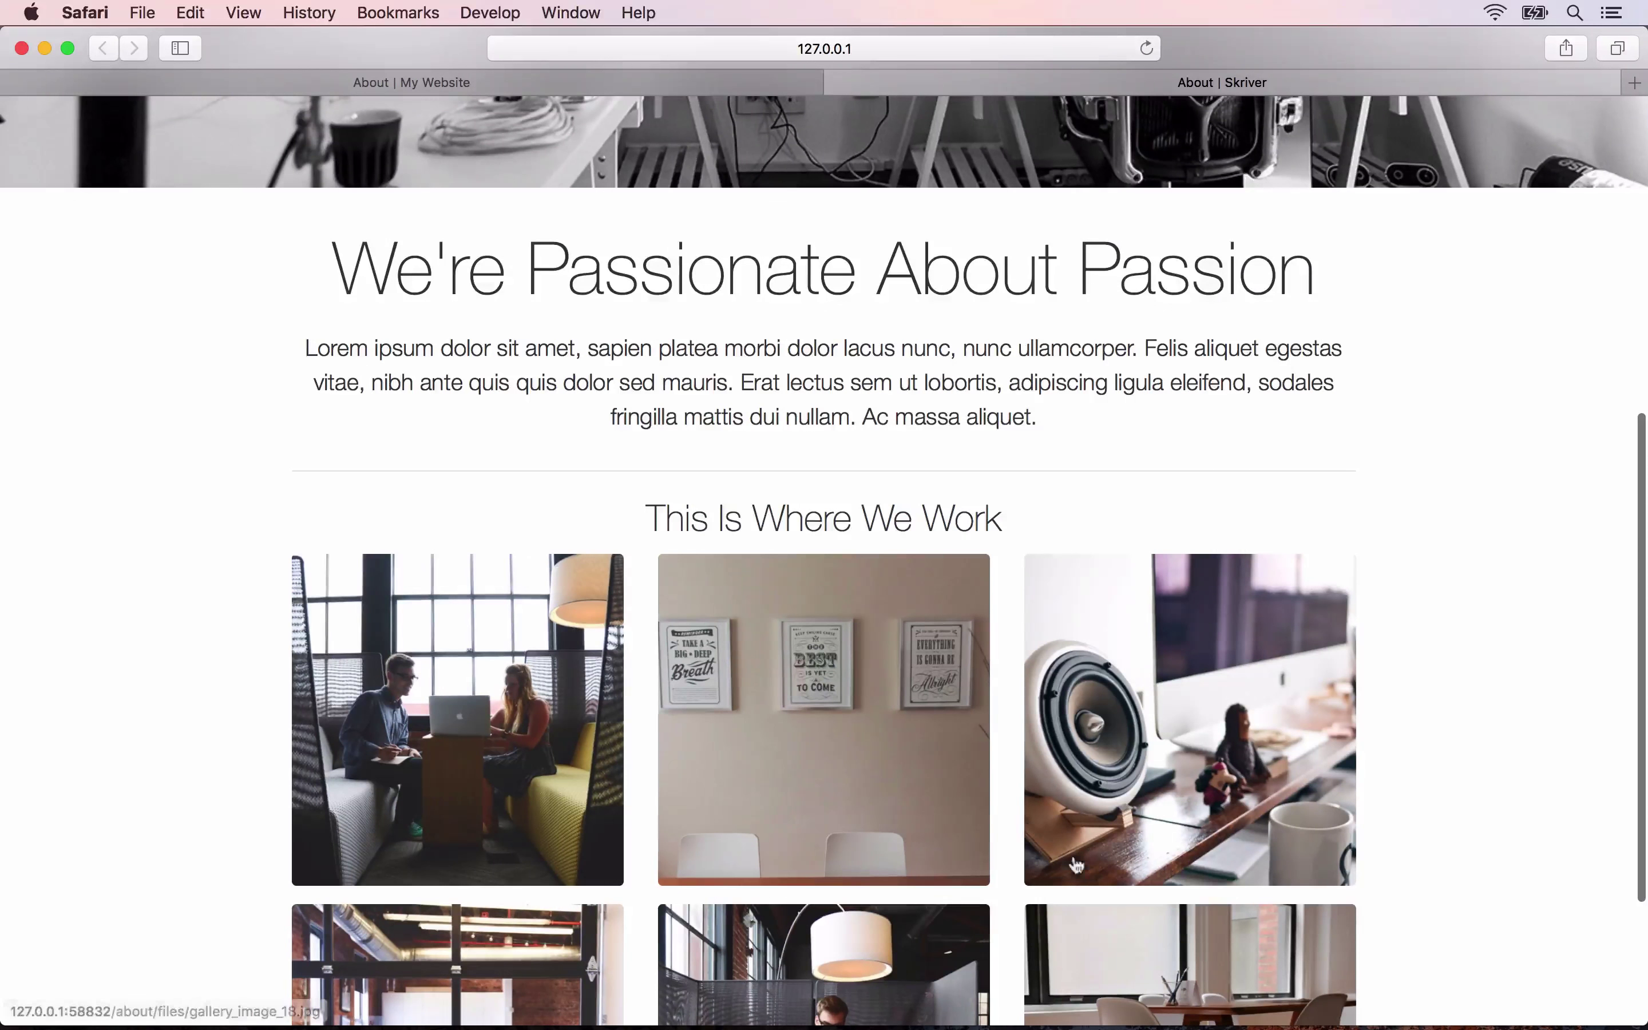
pyautogui.scroll(-4, 1105, 801)
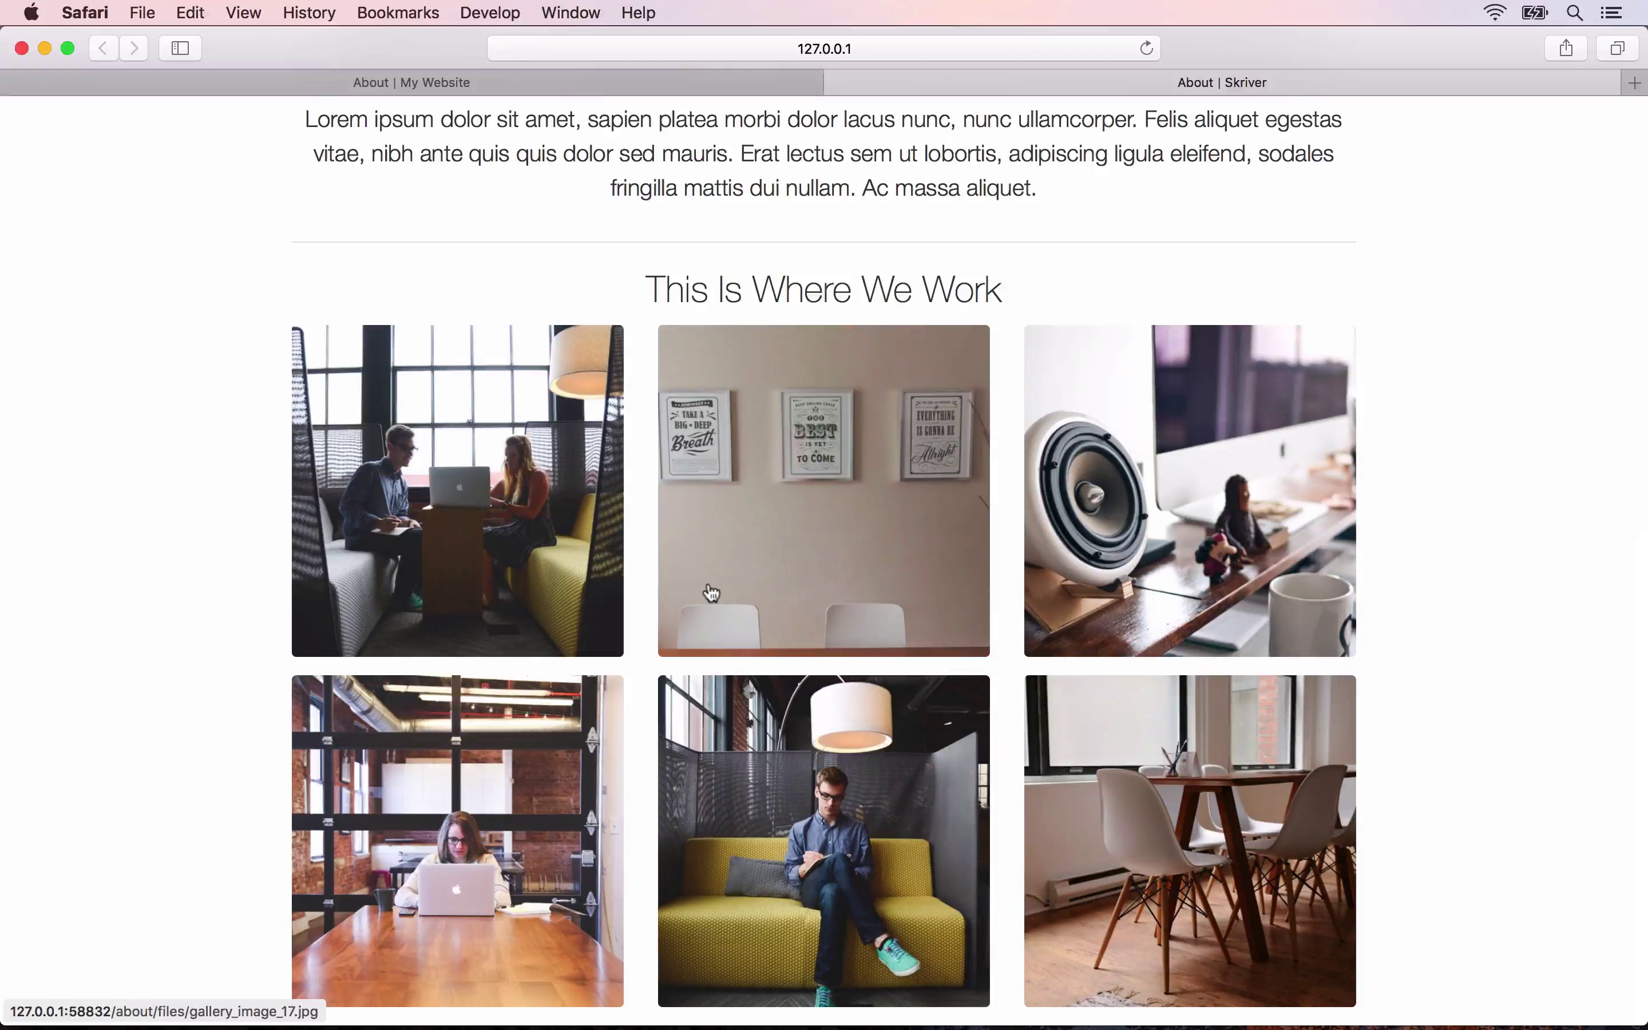
pyautogui.scroll(4, 710, 409)
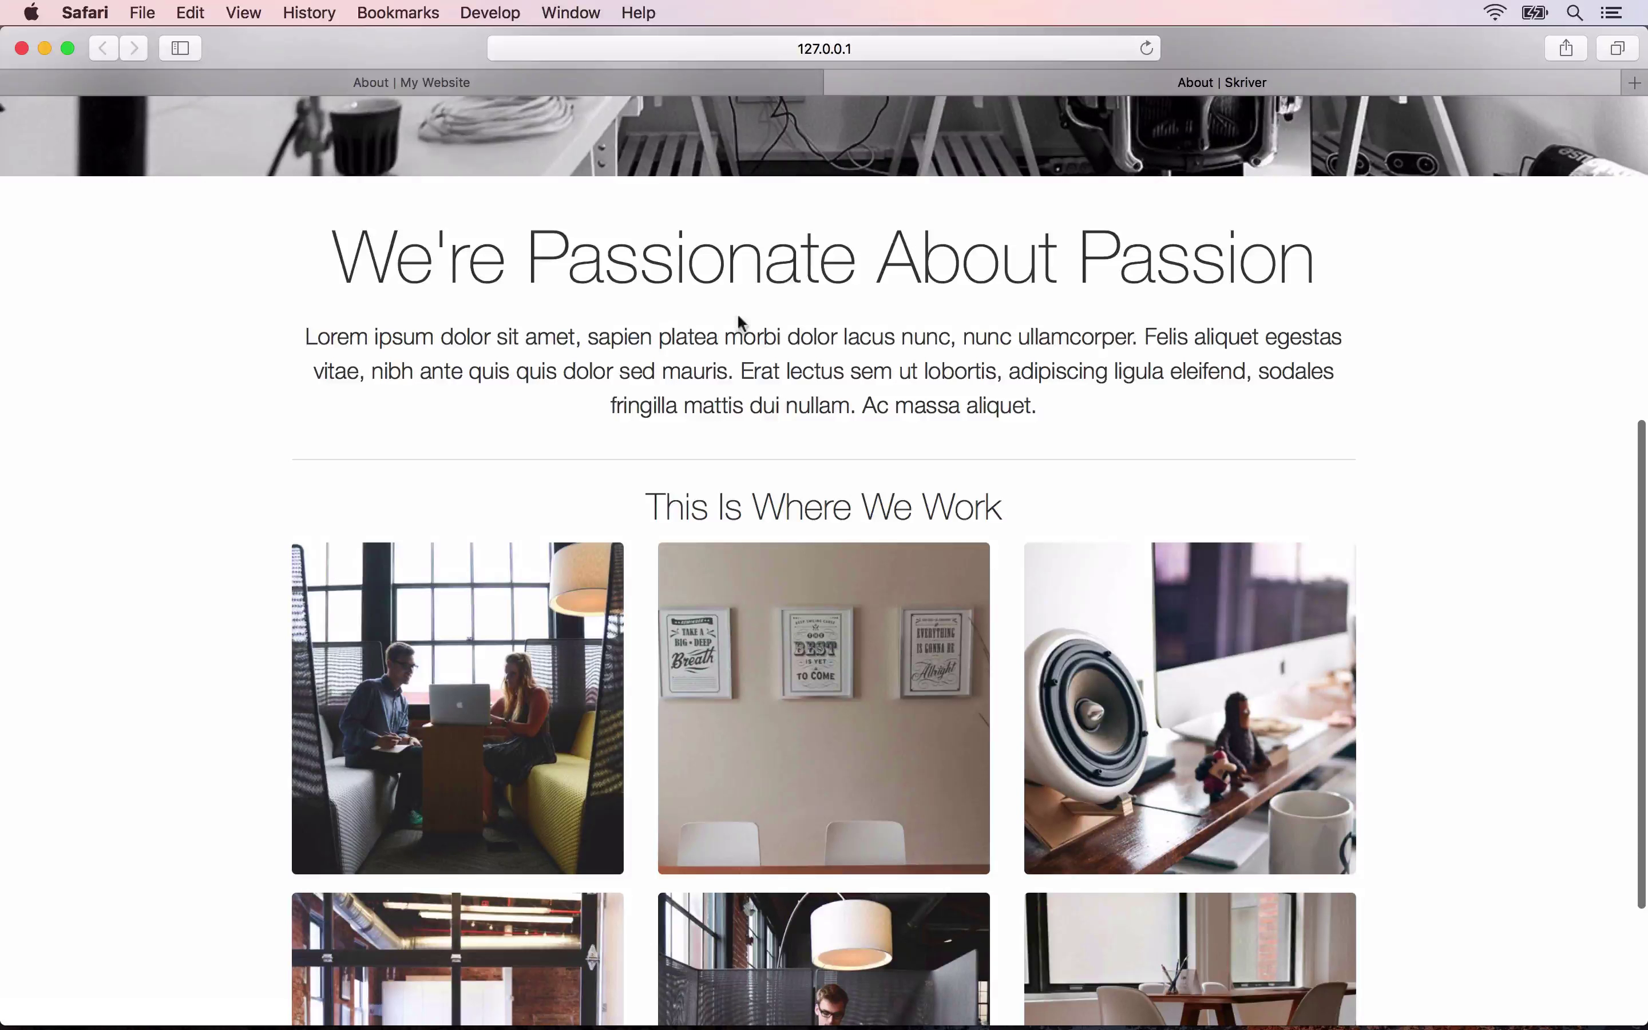
pyautogui.moveTo(374, 251); pyautogui.dragTo(929, 252)
pyautogui.click(930, 252)
# Switch to RapidWeaver and set the tag of the "We're Passionate About Passion" header to H2 - Subtitle.
pyautogui.press('super+Tab')
pyautogui.scroll(5, 827, 246)
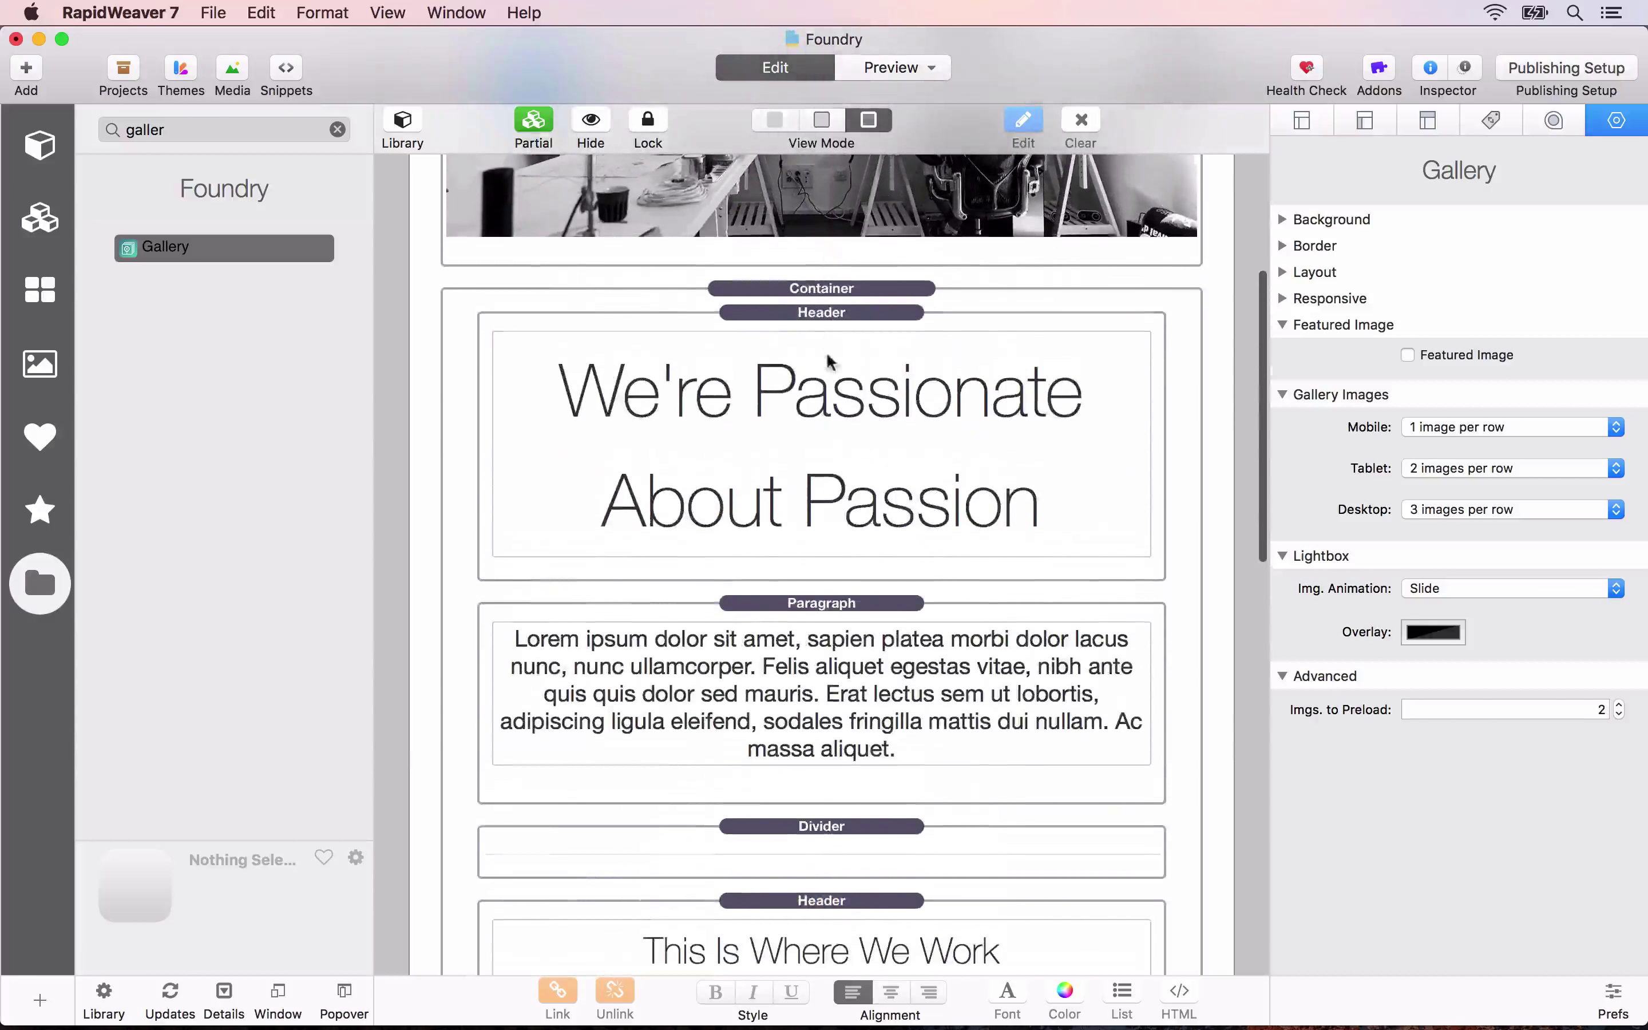
pyautogui.click(827, 354)
pyautogui.click(1428, 353)
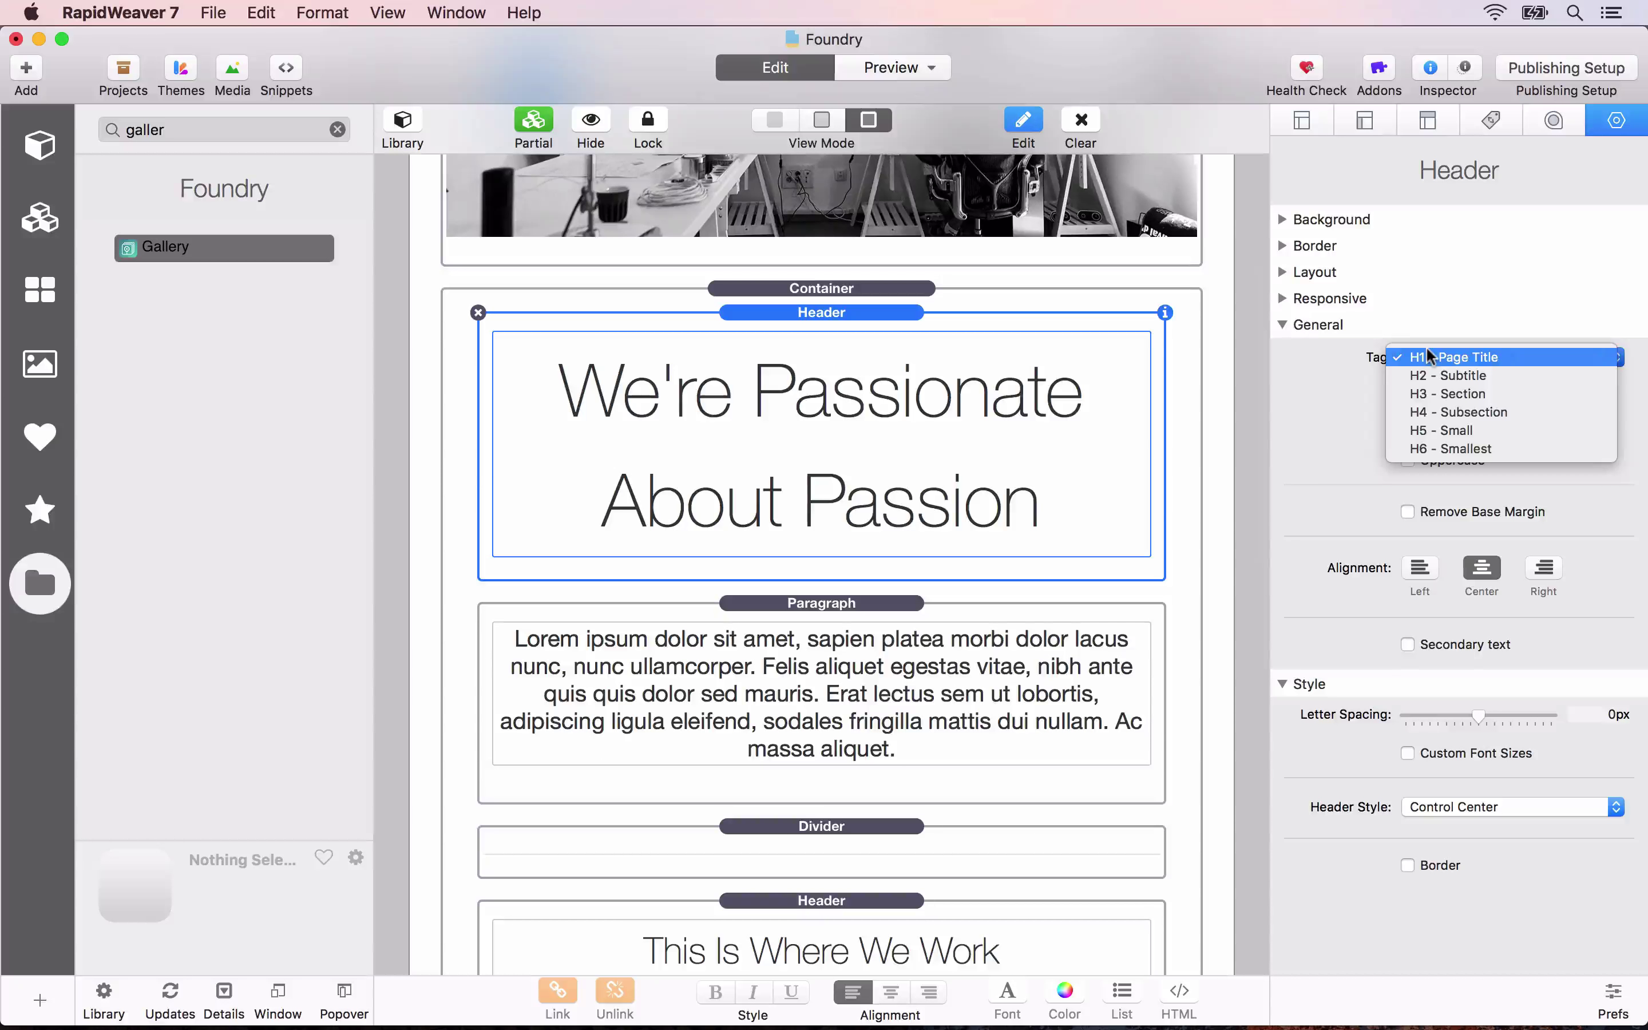
pyautogui.click(1455, 375)
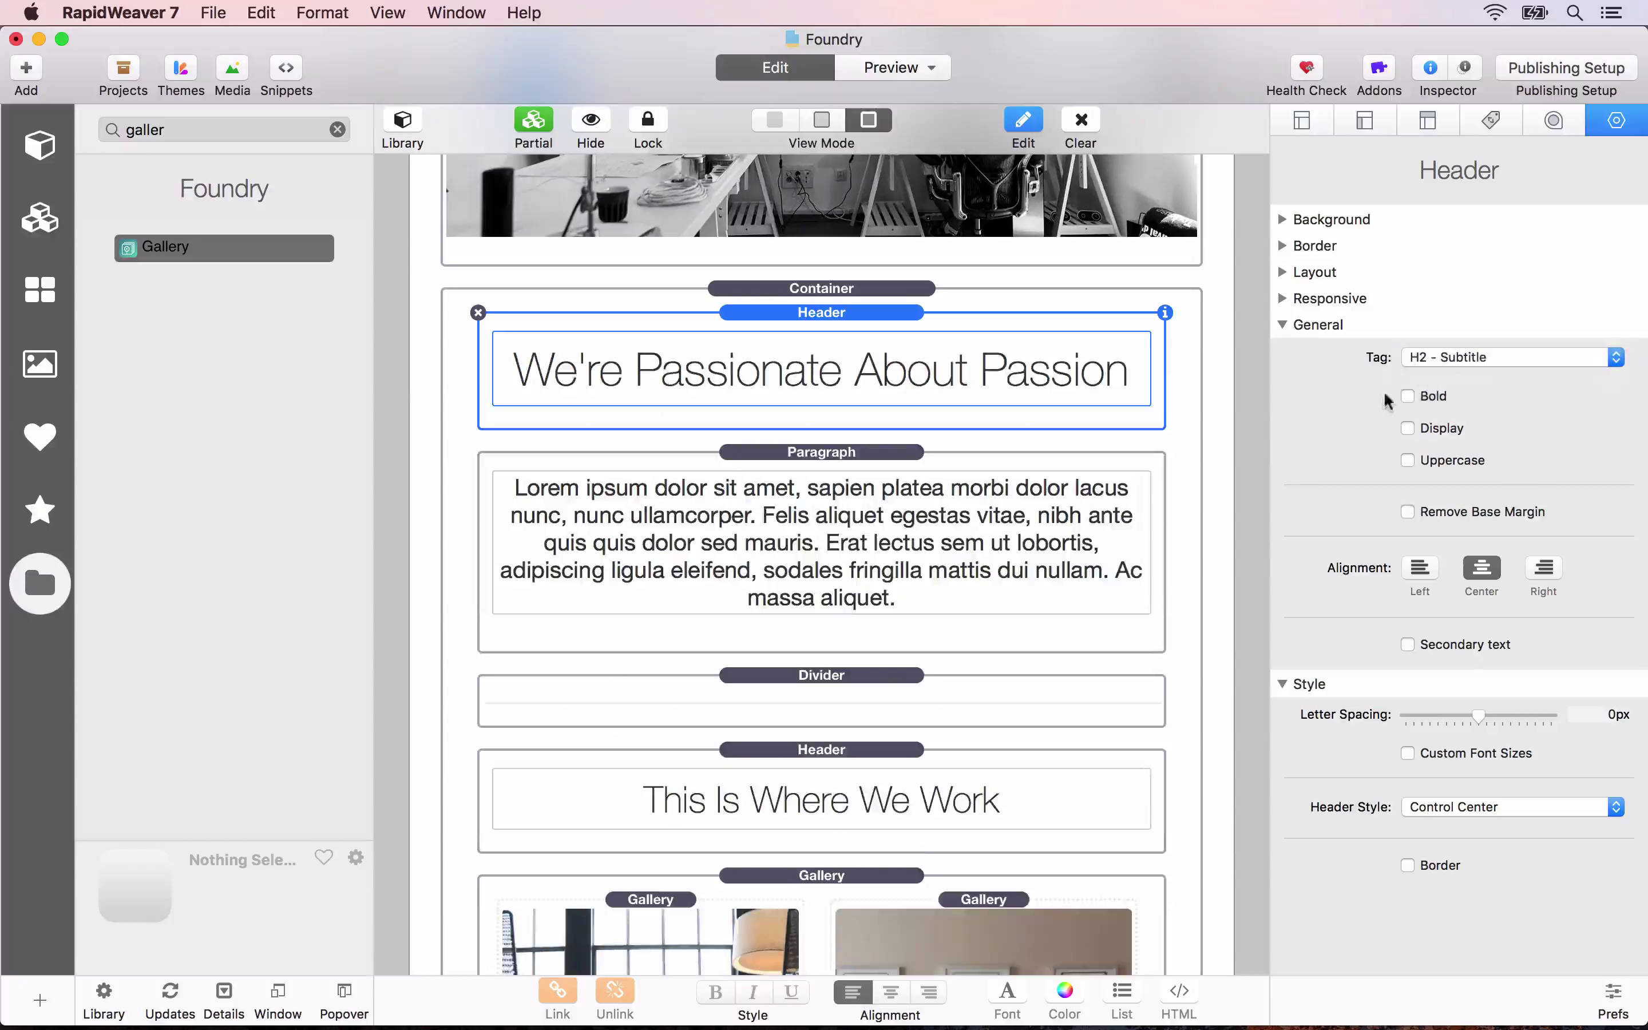
# Try custom font sizes on the first header under the H1 - Page Title tag, and restore its H2 - Subtitle tag.
pyautogui.click(1440, 353)
pyautogui.click(1441, 339)
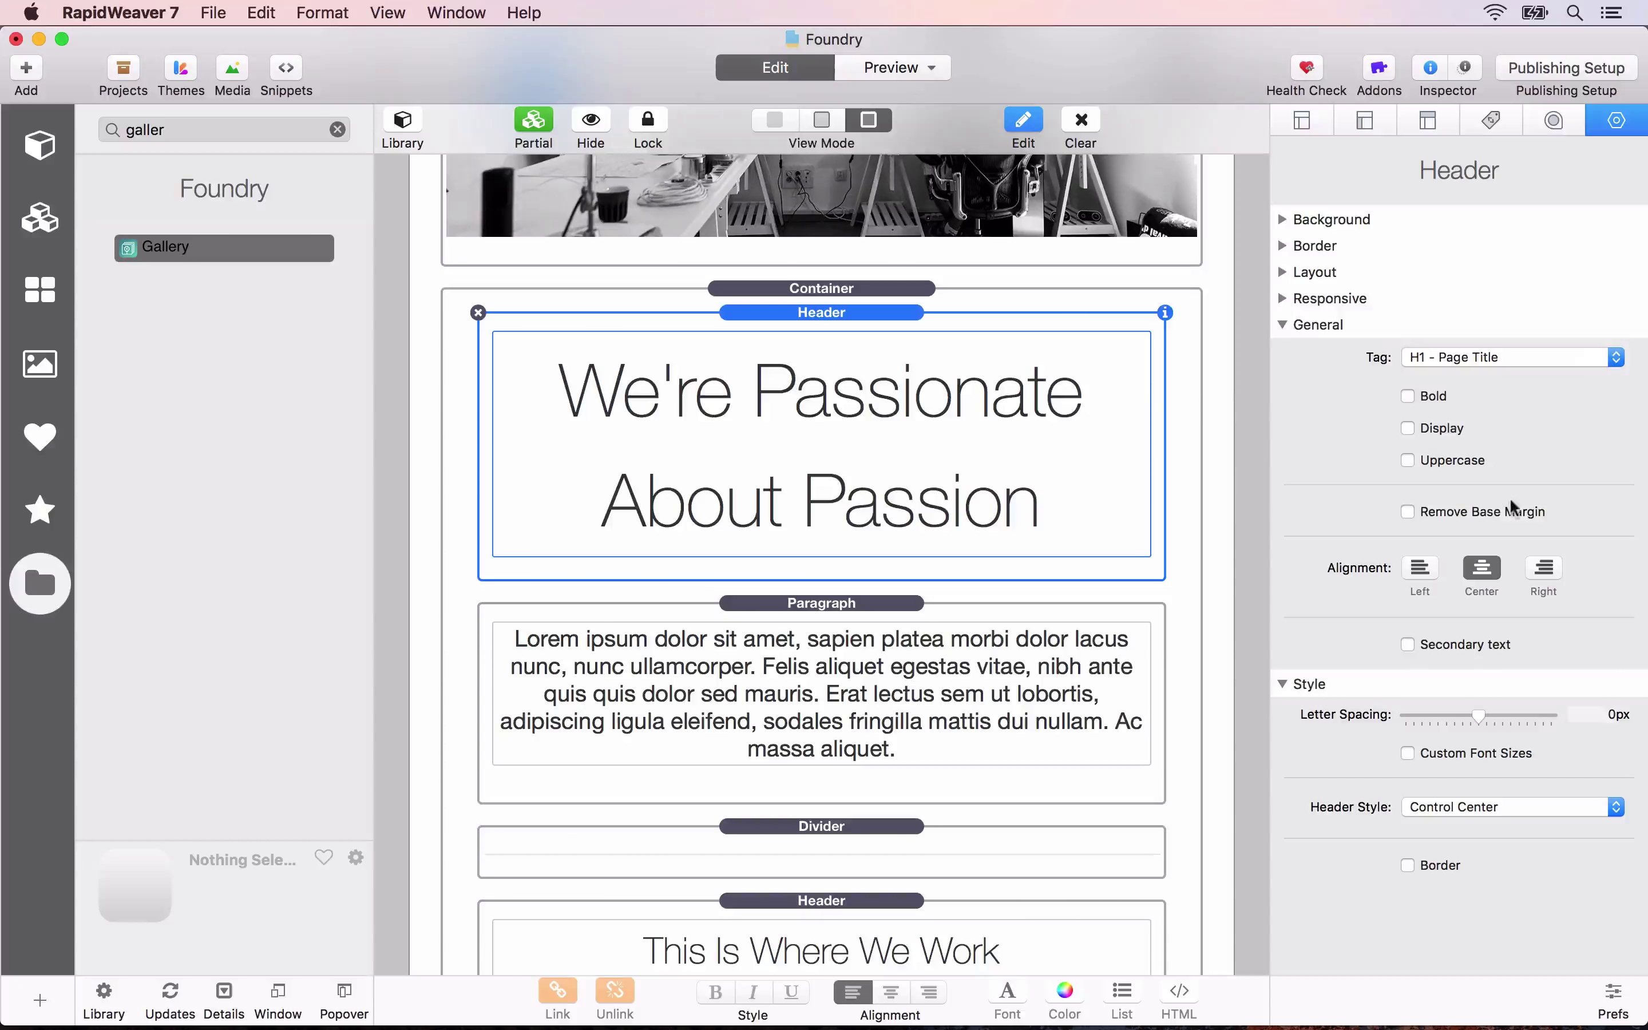
pyautogui.click(1411, 753)
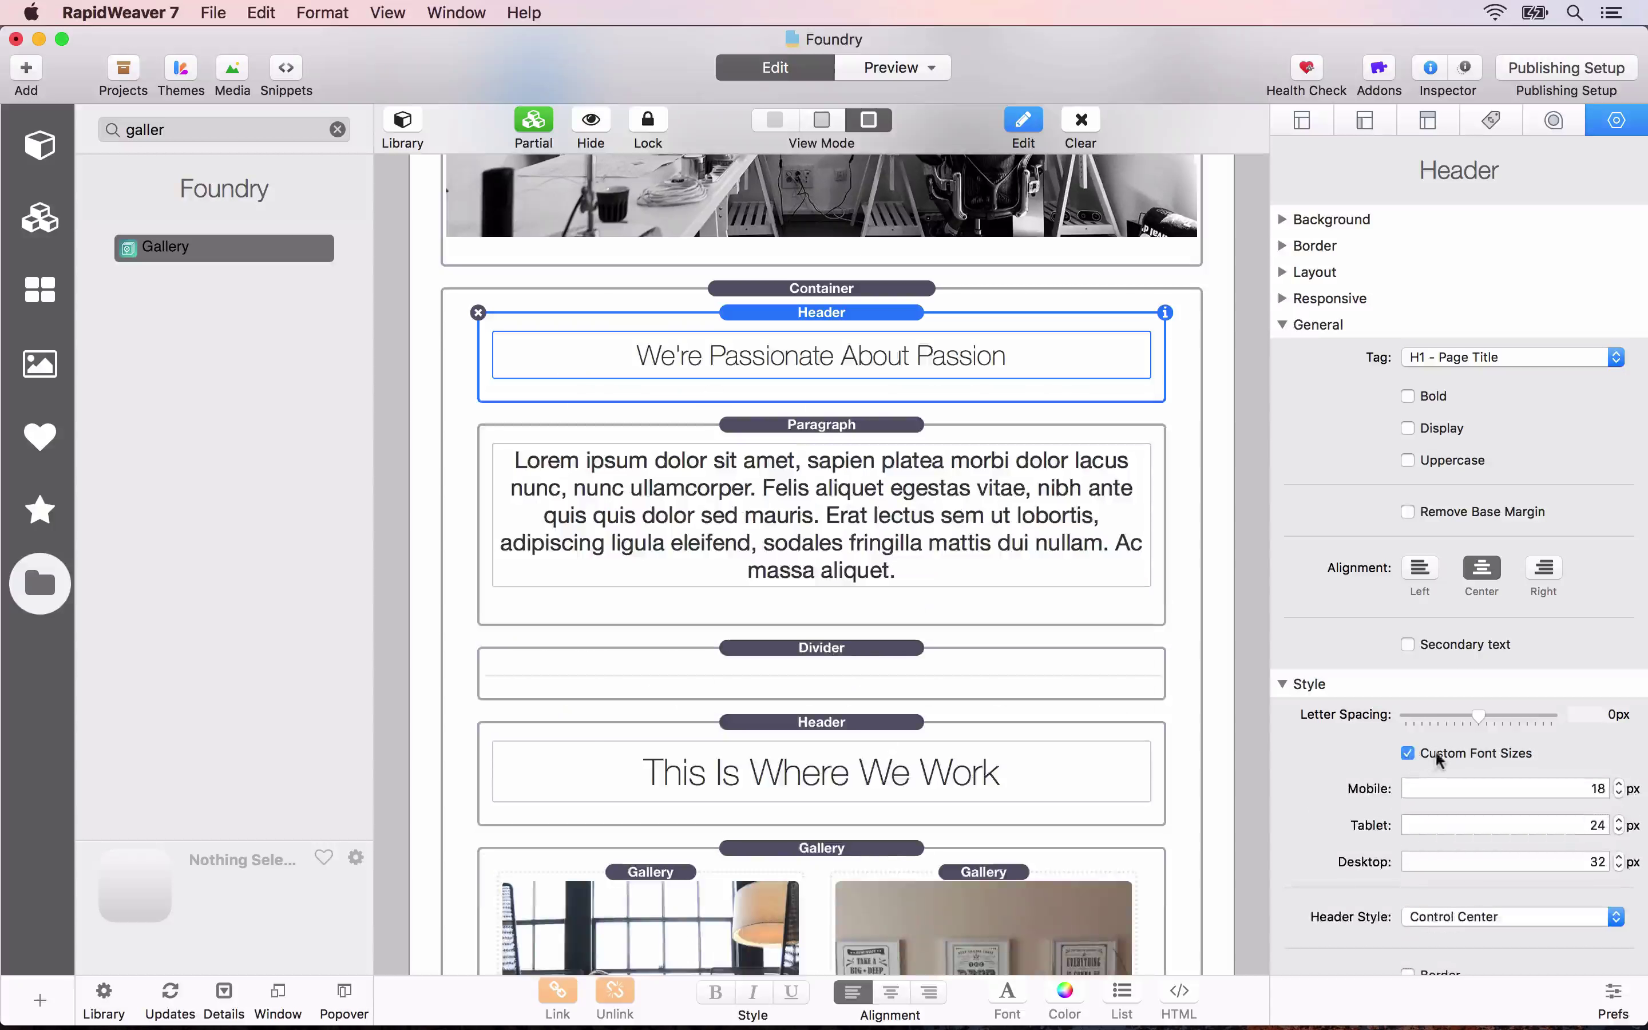
pyautogui.click(1408, 754)
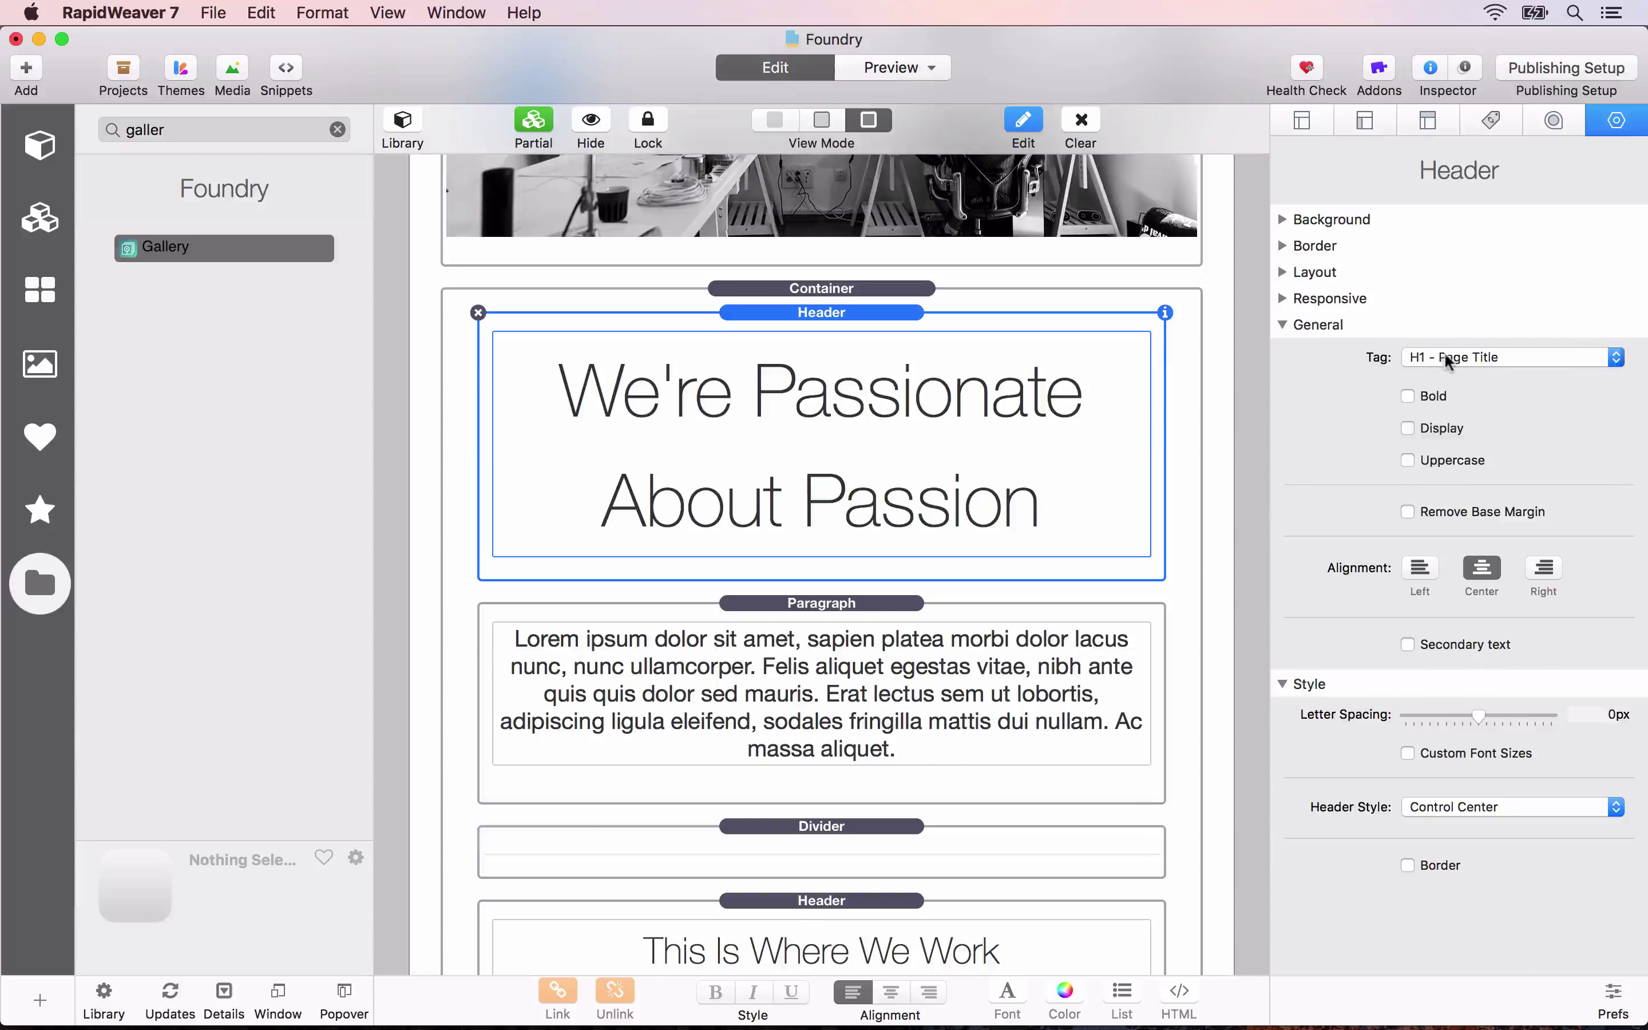
pyautogui.click(1447, 357)
pyautogui.click(1449, 376)
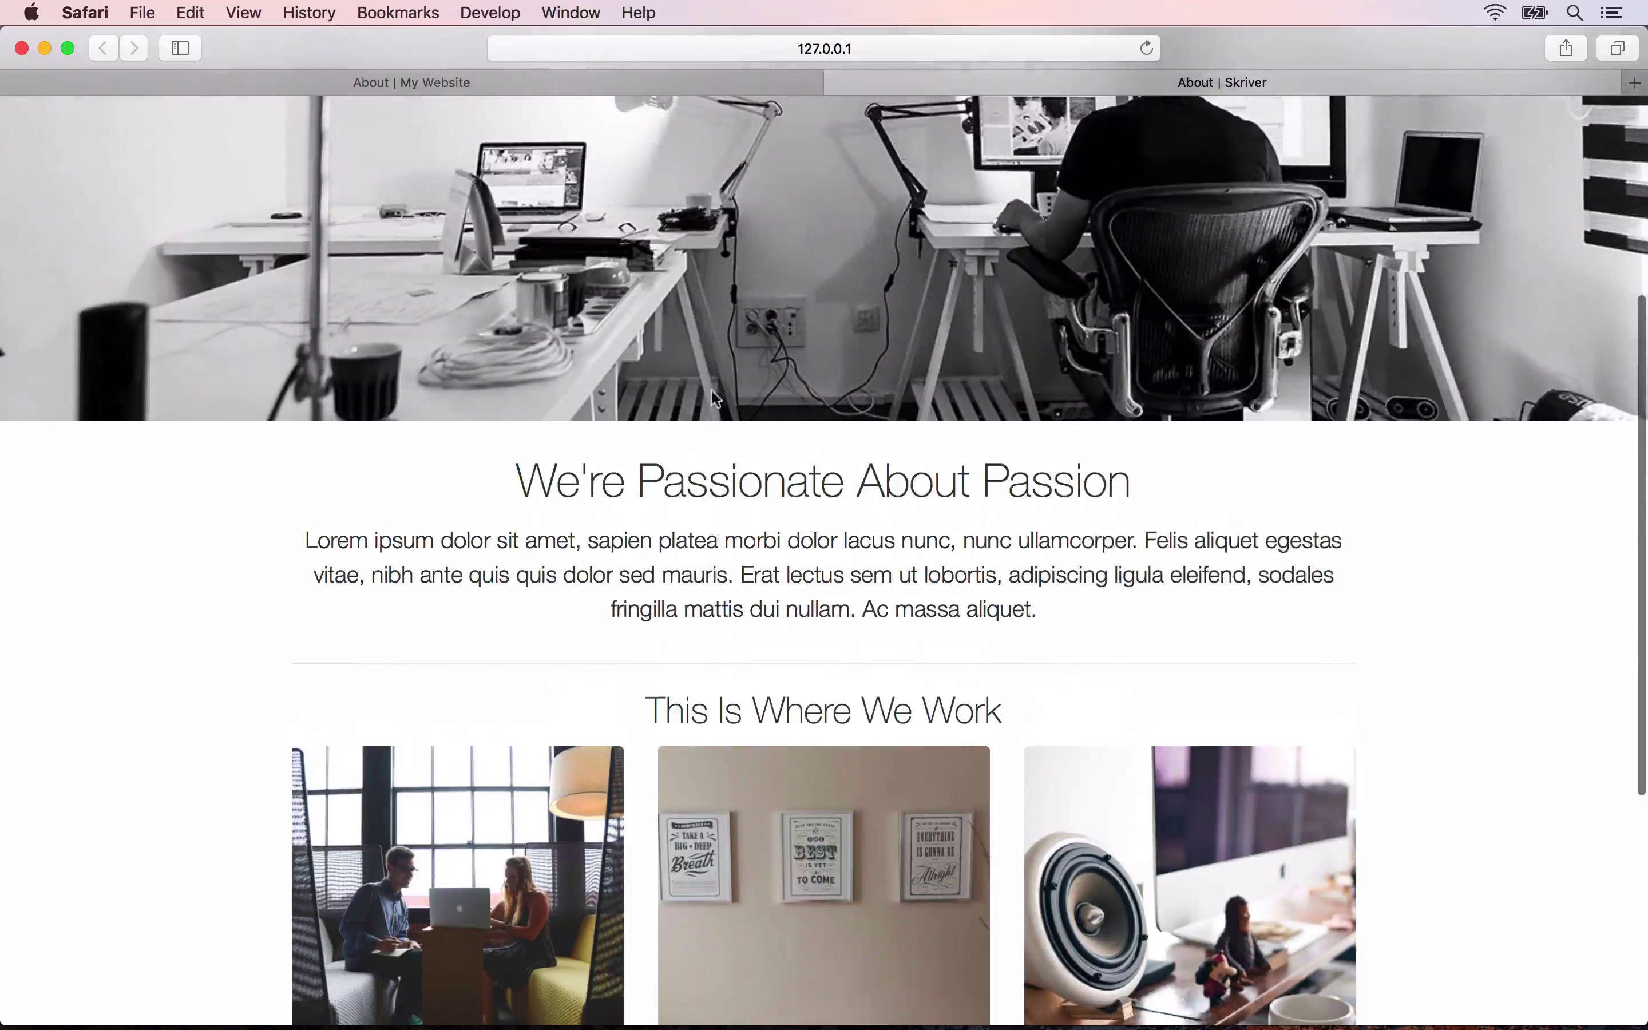
# Compare the previewed page's header sizes, divider spacing and gallery in Safari with the finished About page.
pyautogui.scroll(-6, 710, 387)
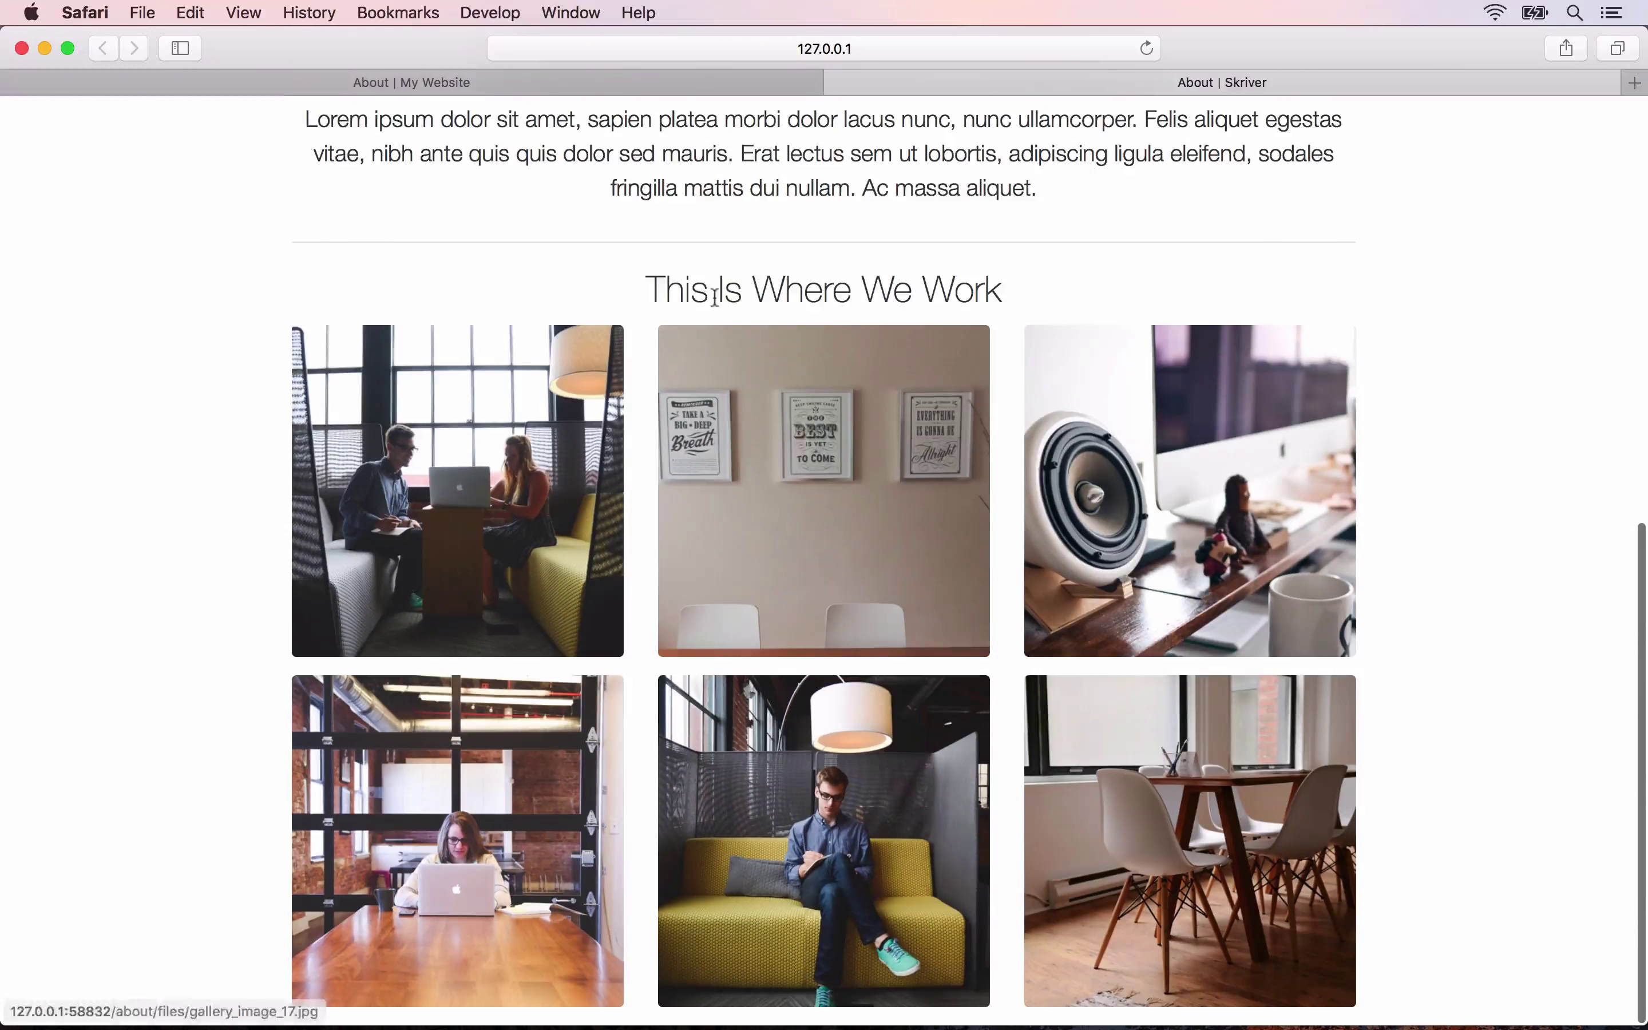
pyautogui.click(755, 94)
pyautogui.scroll(-8, 788, 761)
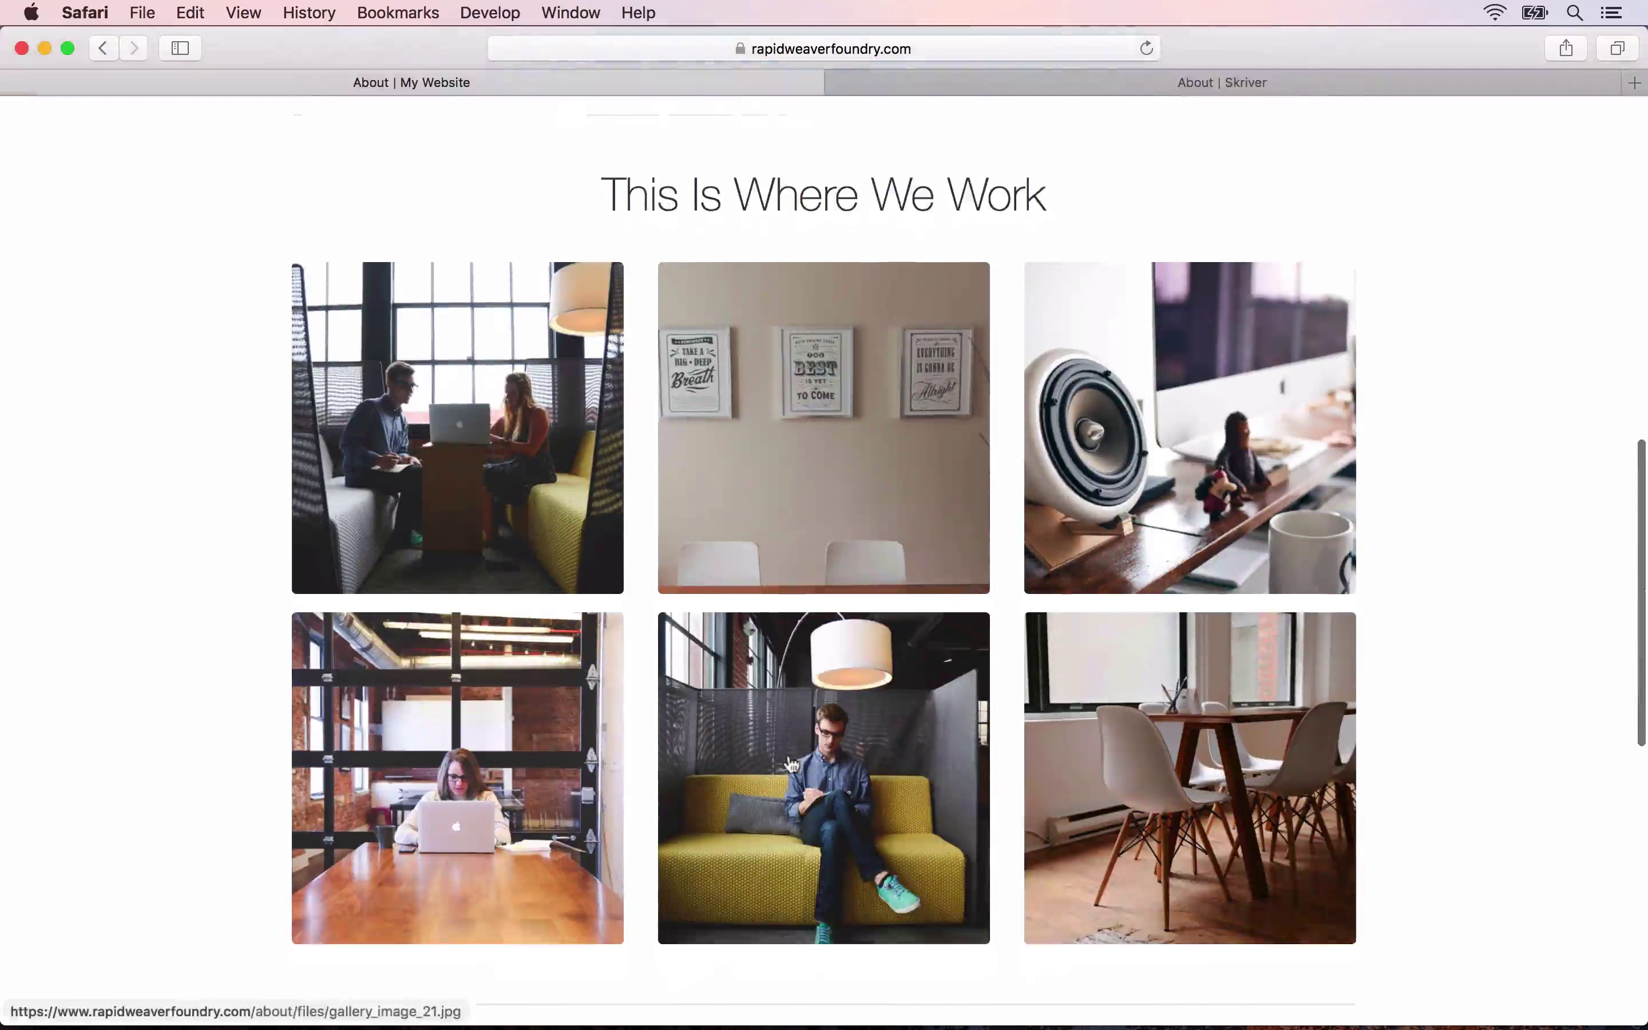
pyautogui.scroll(3, 790, 765)
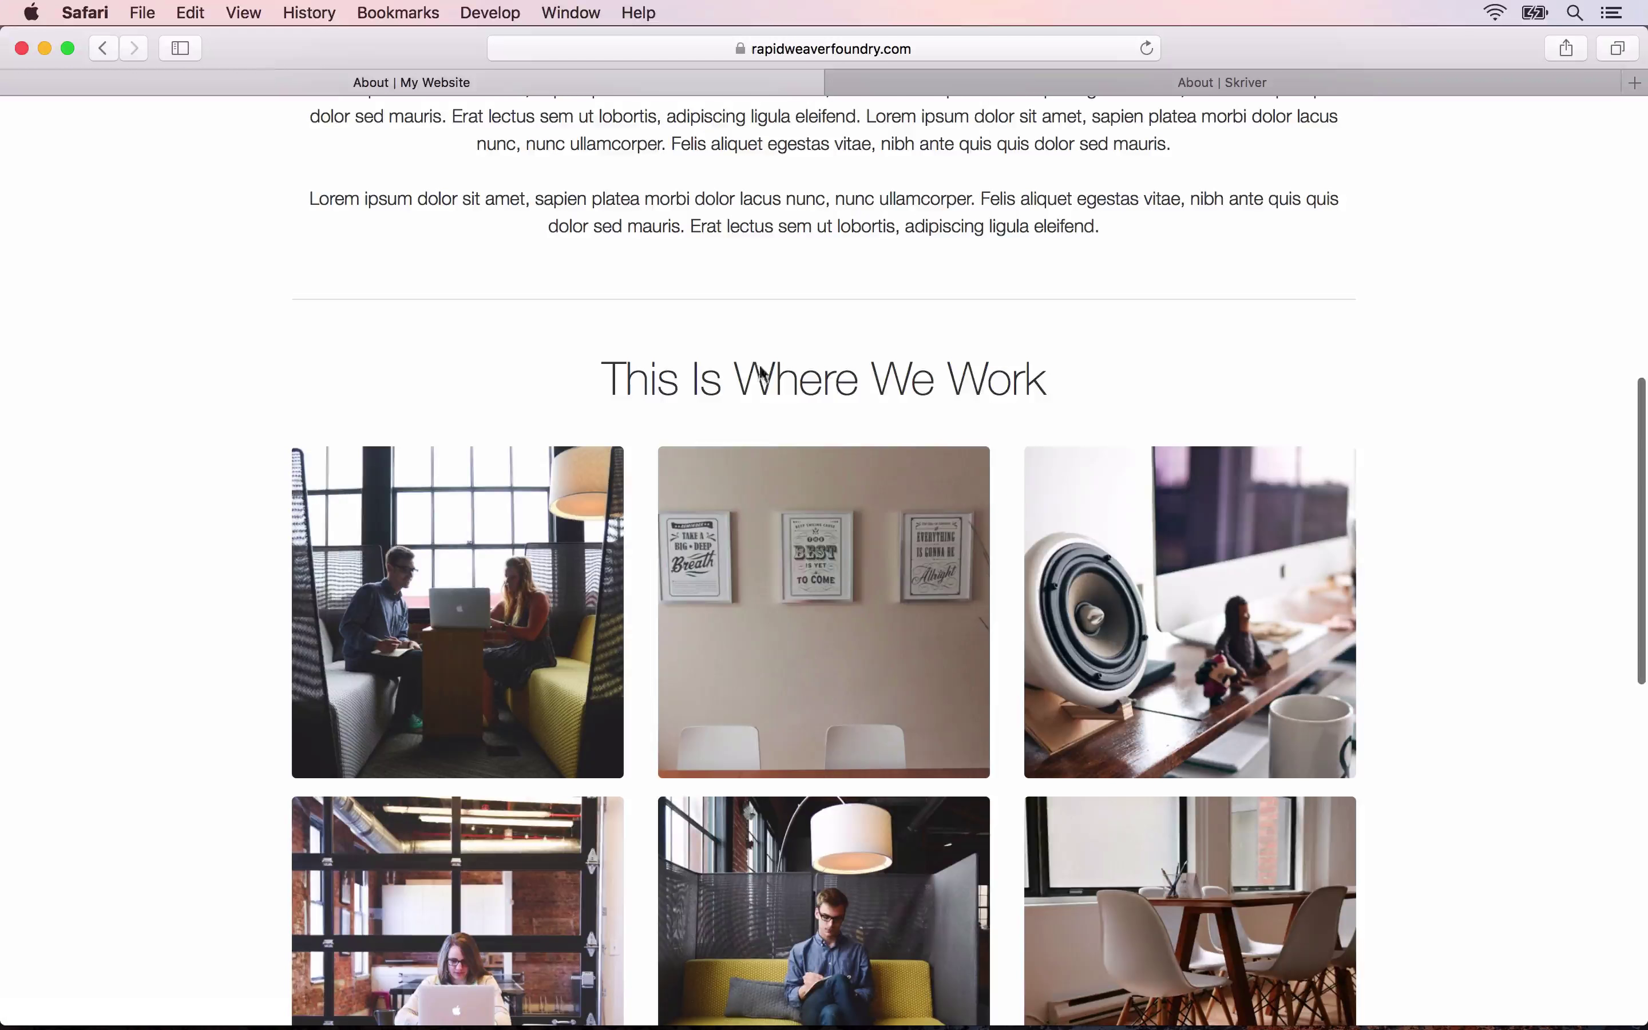
pyautogui.scroll(-10, 752, 368)
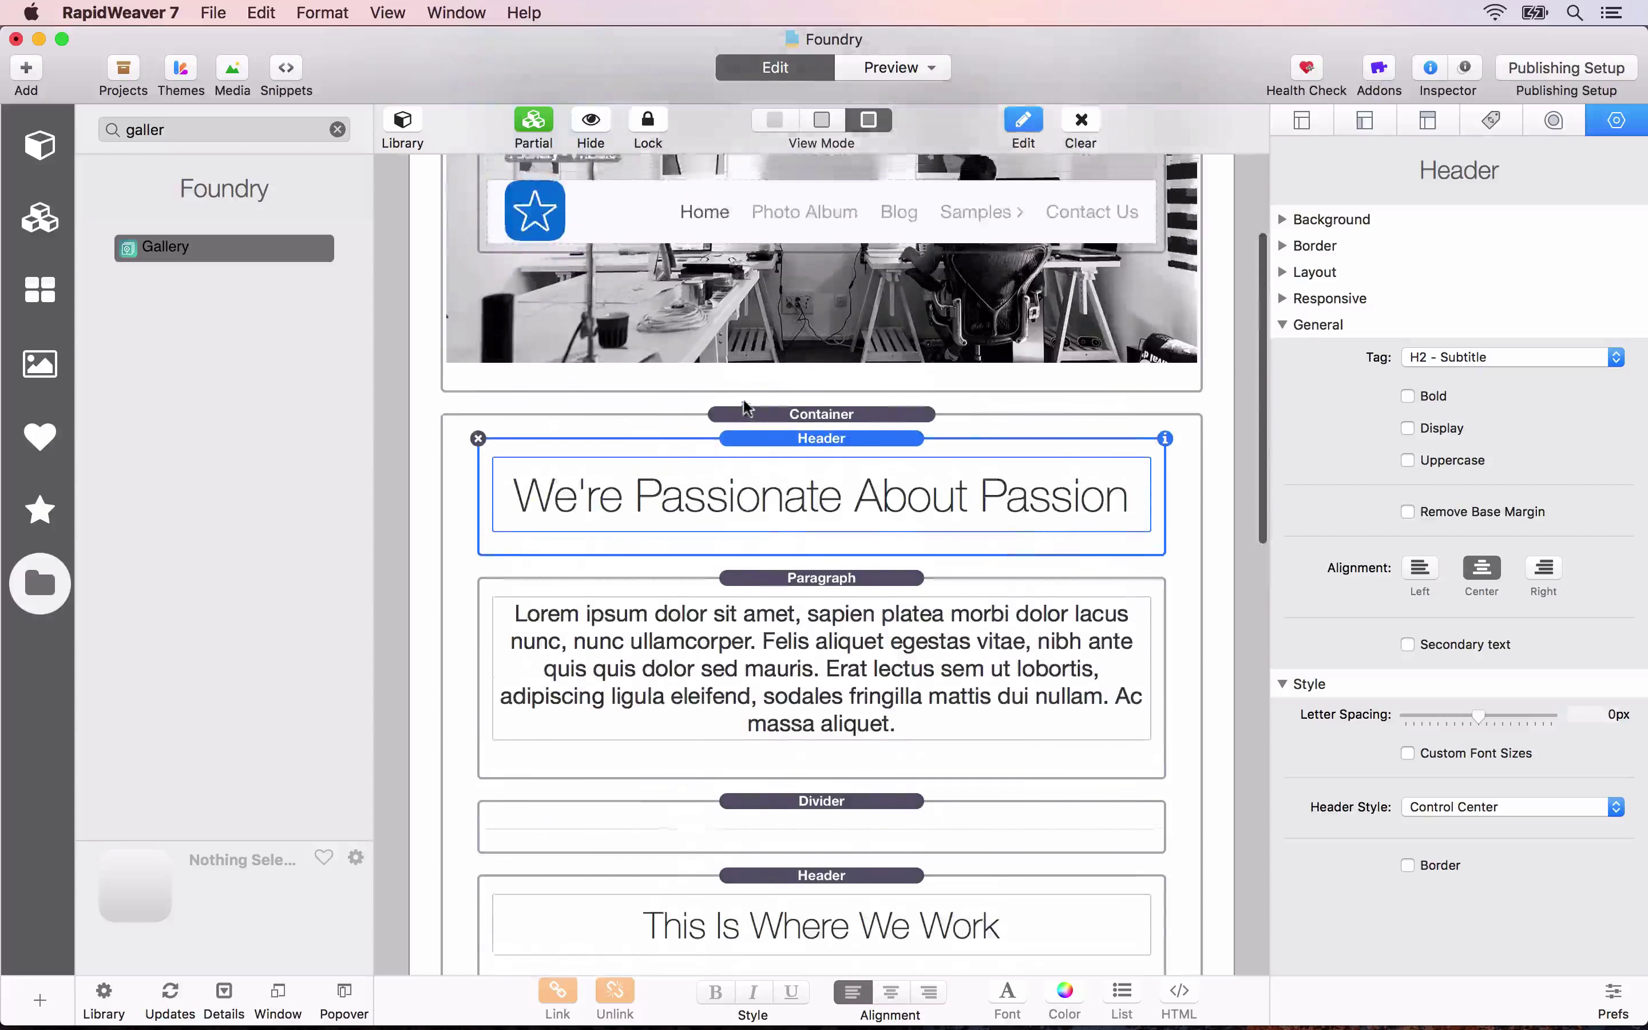
# Give the divider individual margins of 40 px at the top and 40 px at the bottom.
pyautogui.click(784, 557)
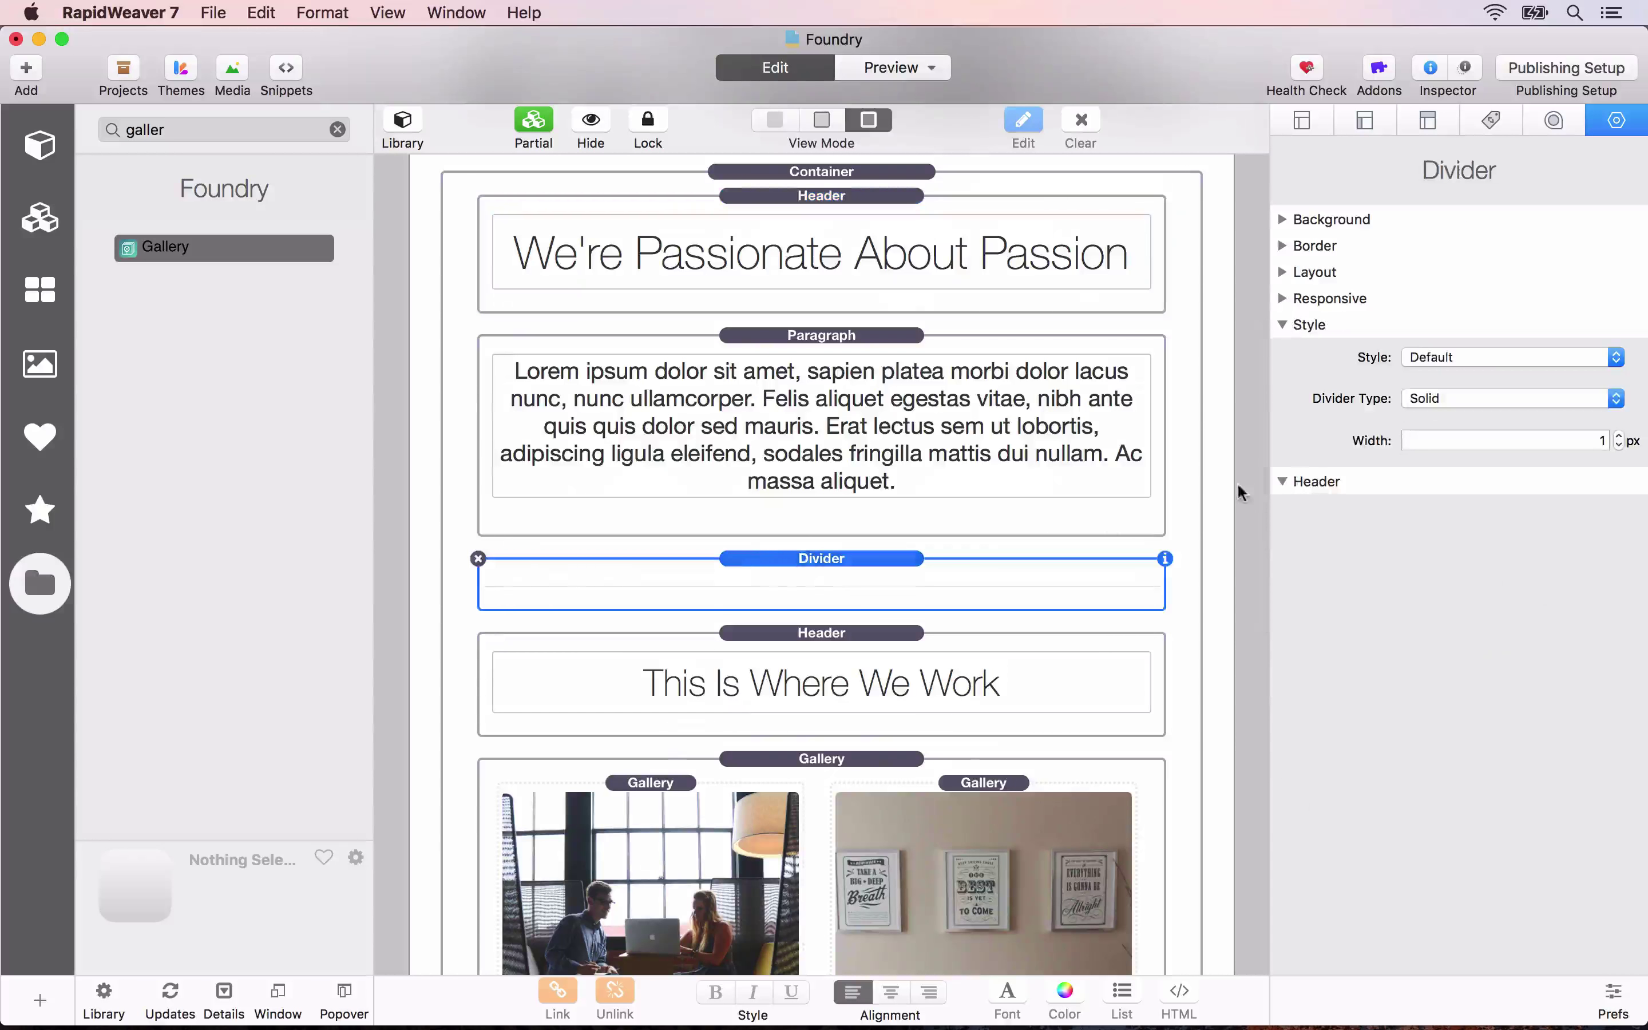
pyautogui.click(1284, 273)
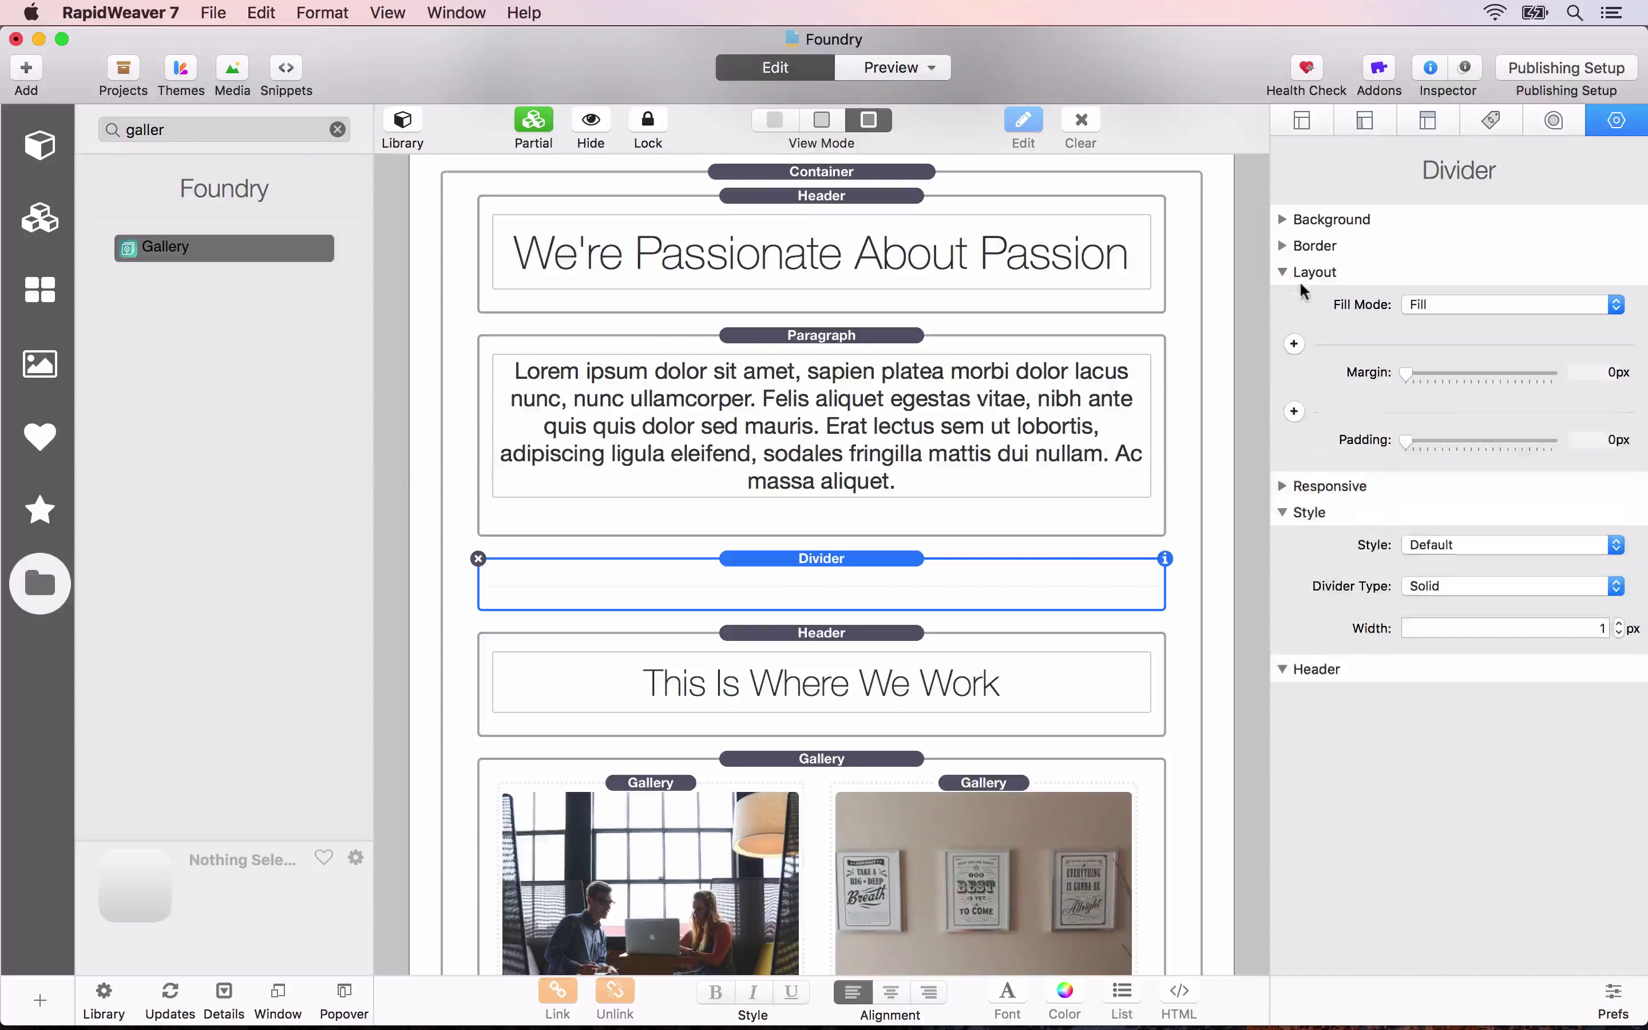
pyautogui.click(1294, 343)
pyautogui.click(1412, 374)
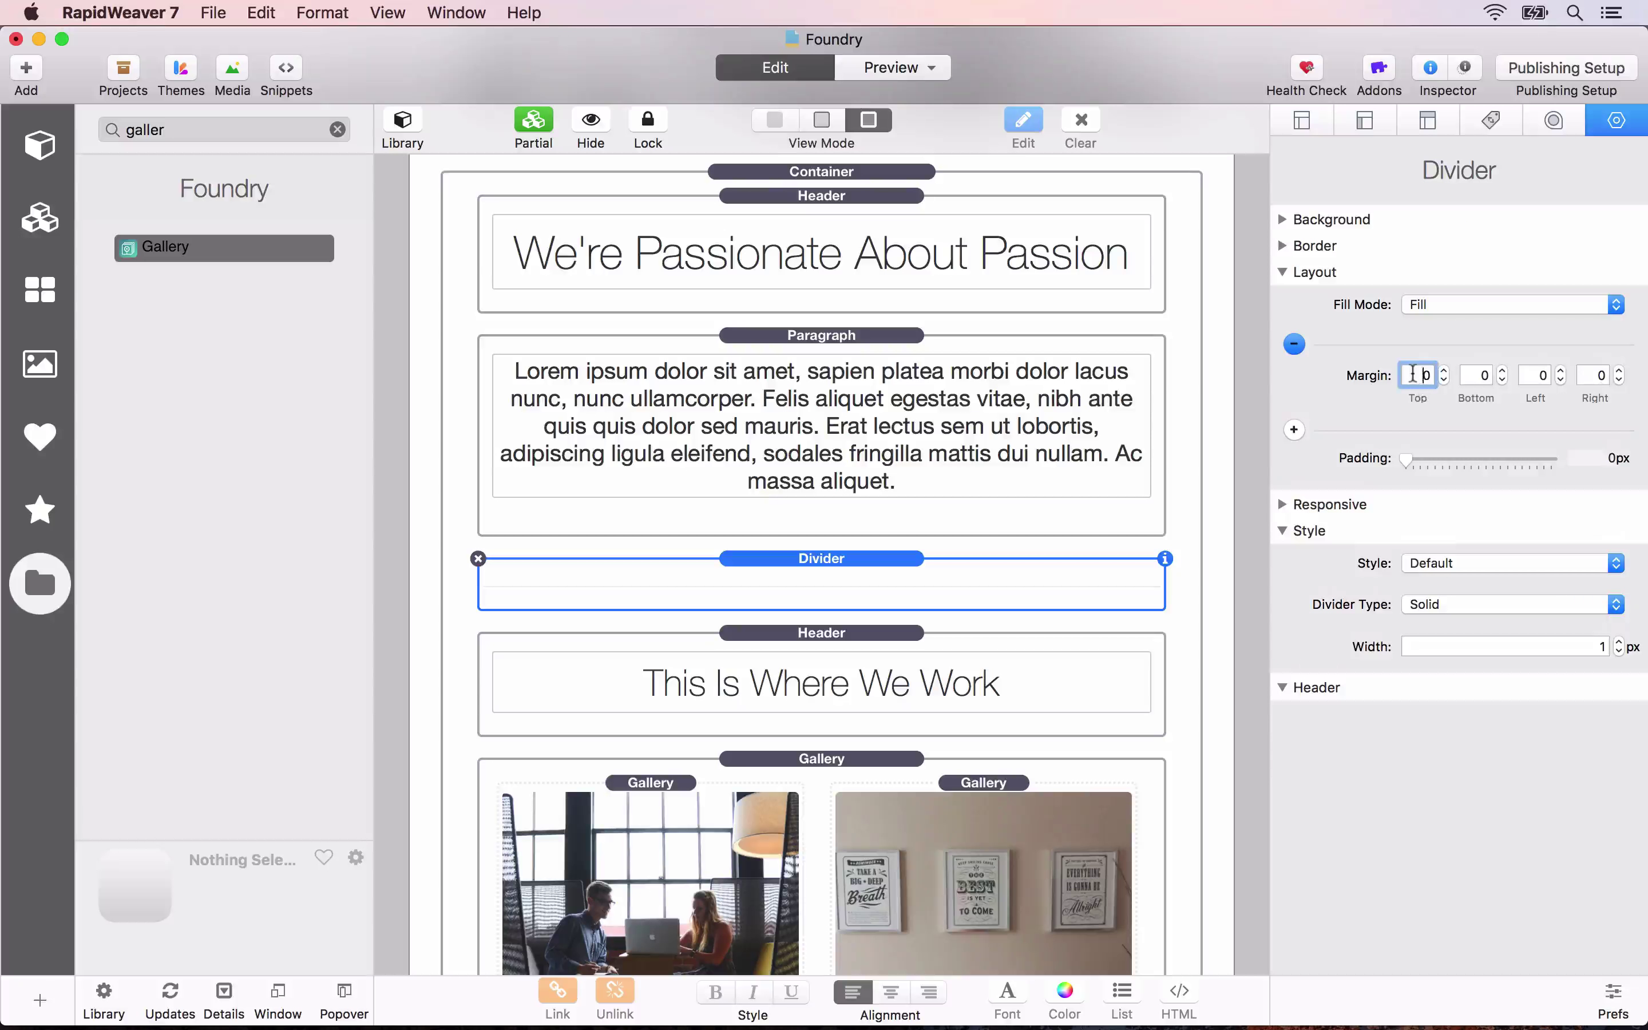
pyautogui.write('4')
pyautogui.press('Tab')
pyautogui.write('40')
pyautogui.press('Tab')
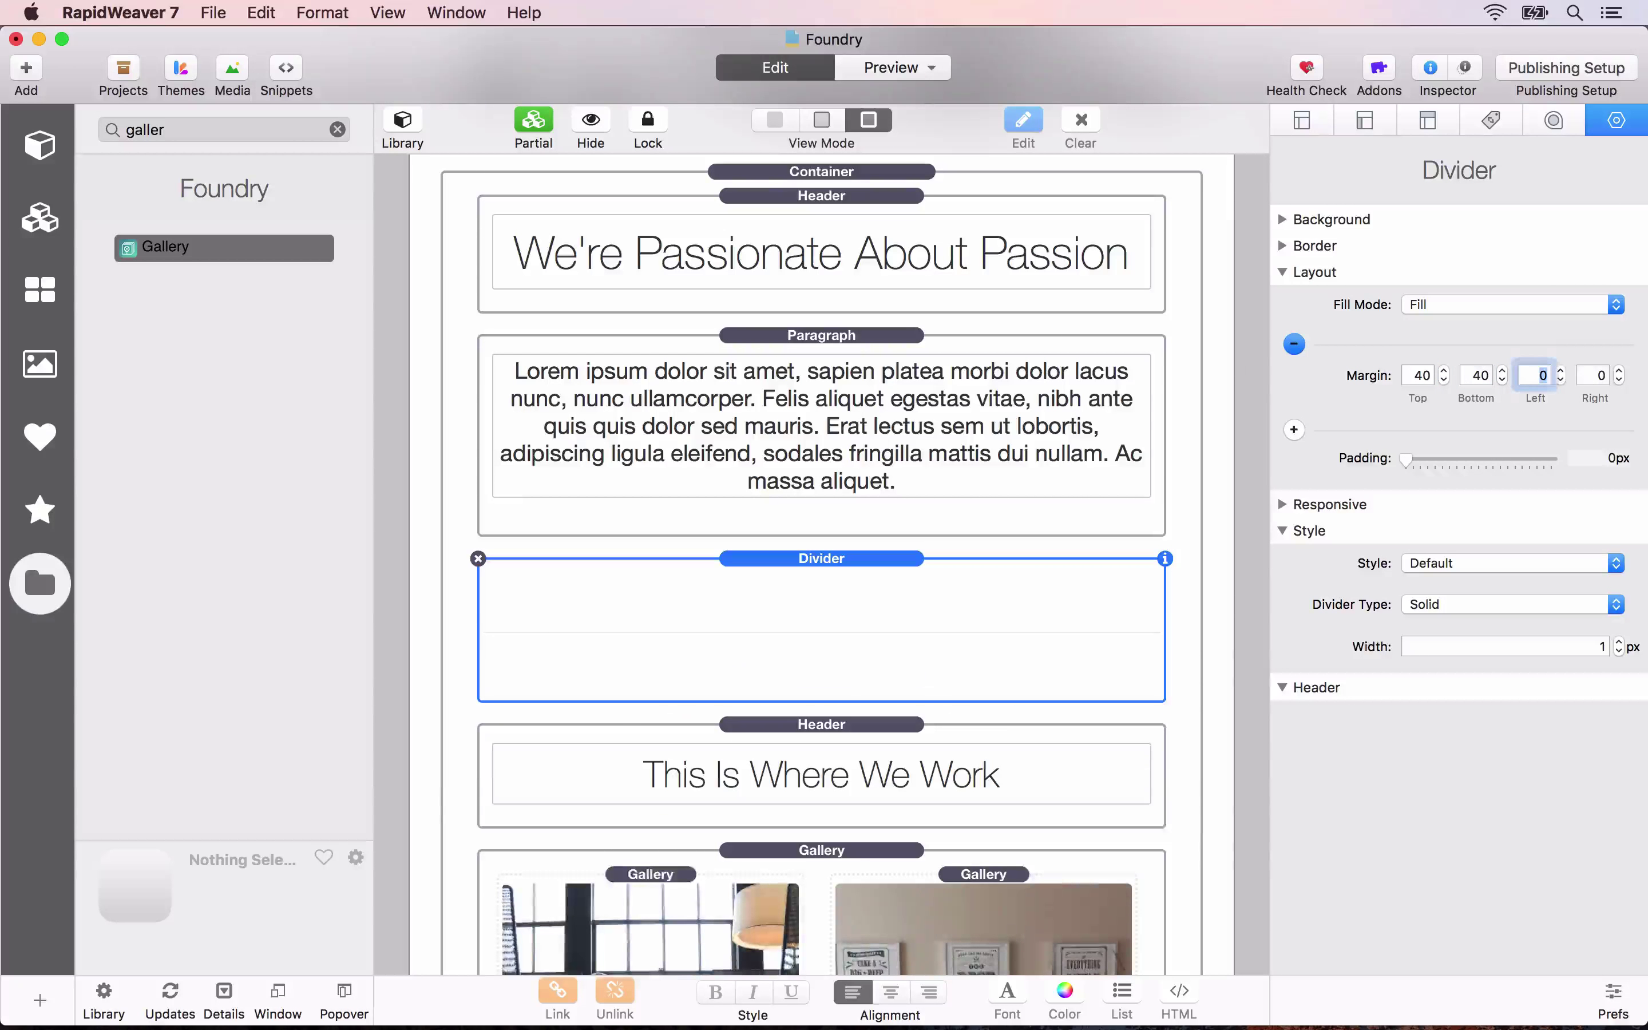
# Remove the base margin of the lead paragraph above the divider.
pyautogui.scroll(-3, 901, 400)
pyautogui.click(824, 368)
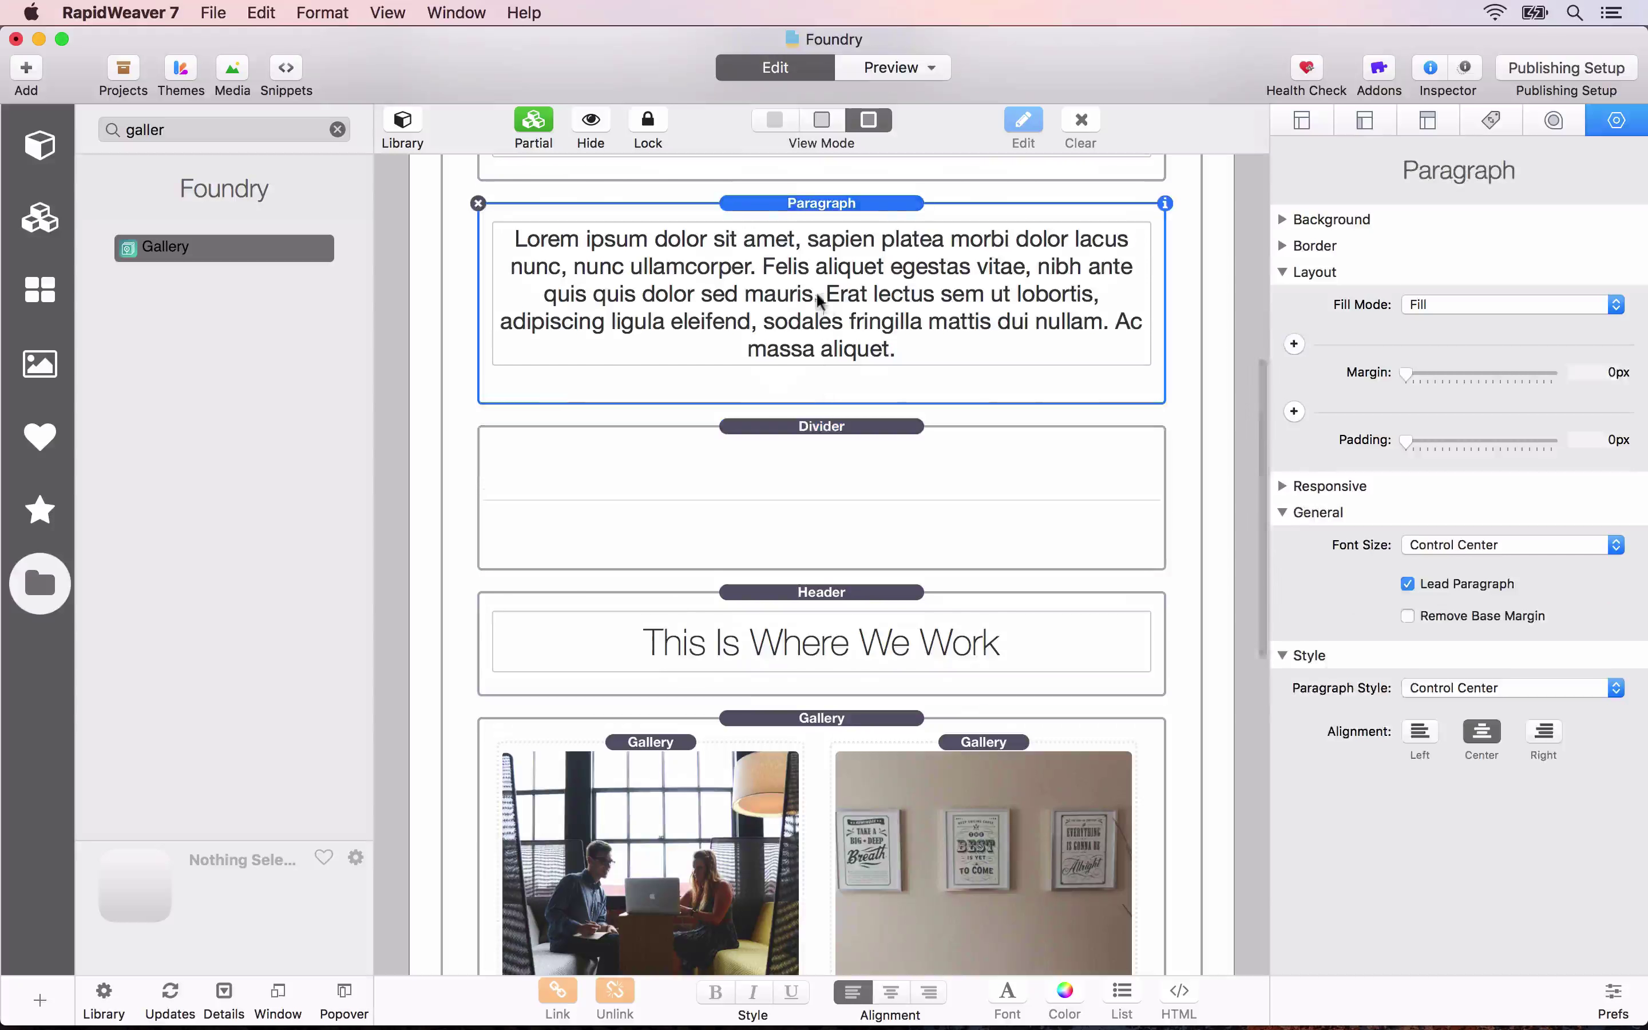
pyautogui.click(1407, 615)
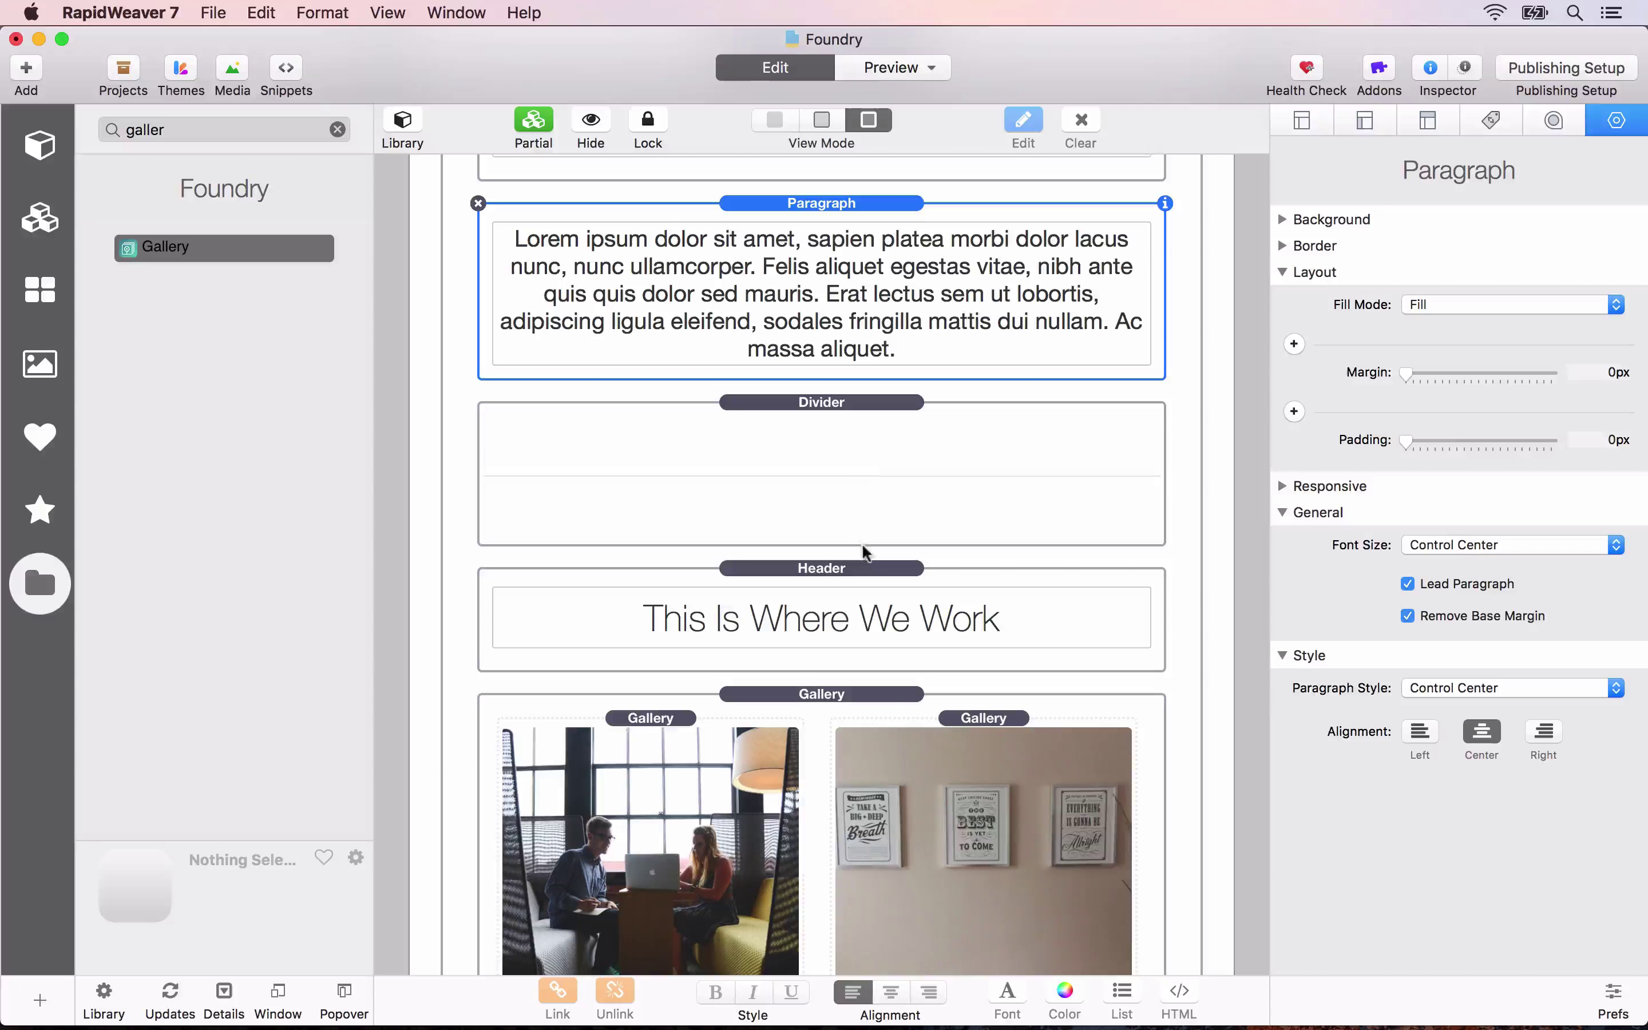
# Copy the divider with its margins and paste the duplicate directly below the gallery.
pyautogui.scroll(-10, 861, 470)
pyautogui.scroll(-3, 858, 478)
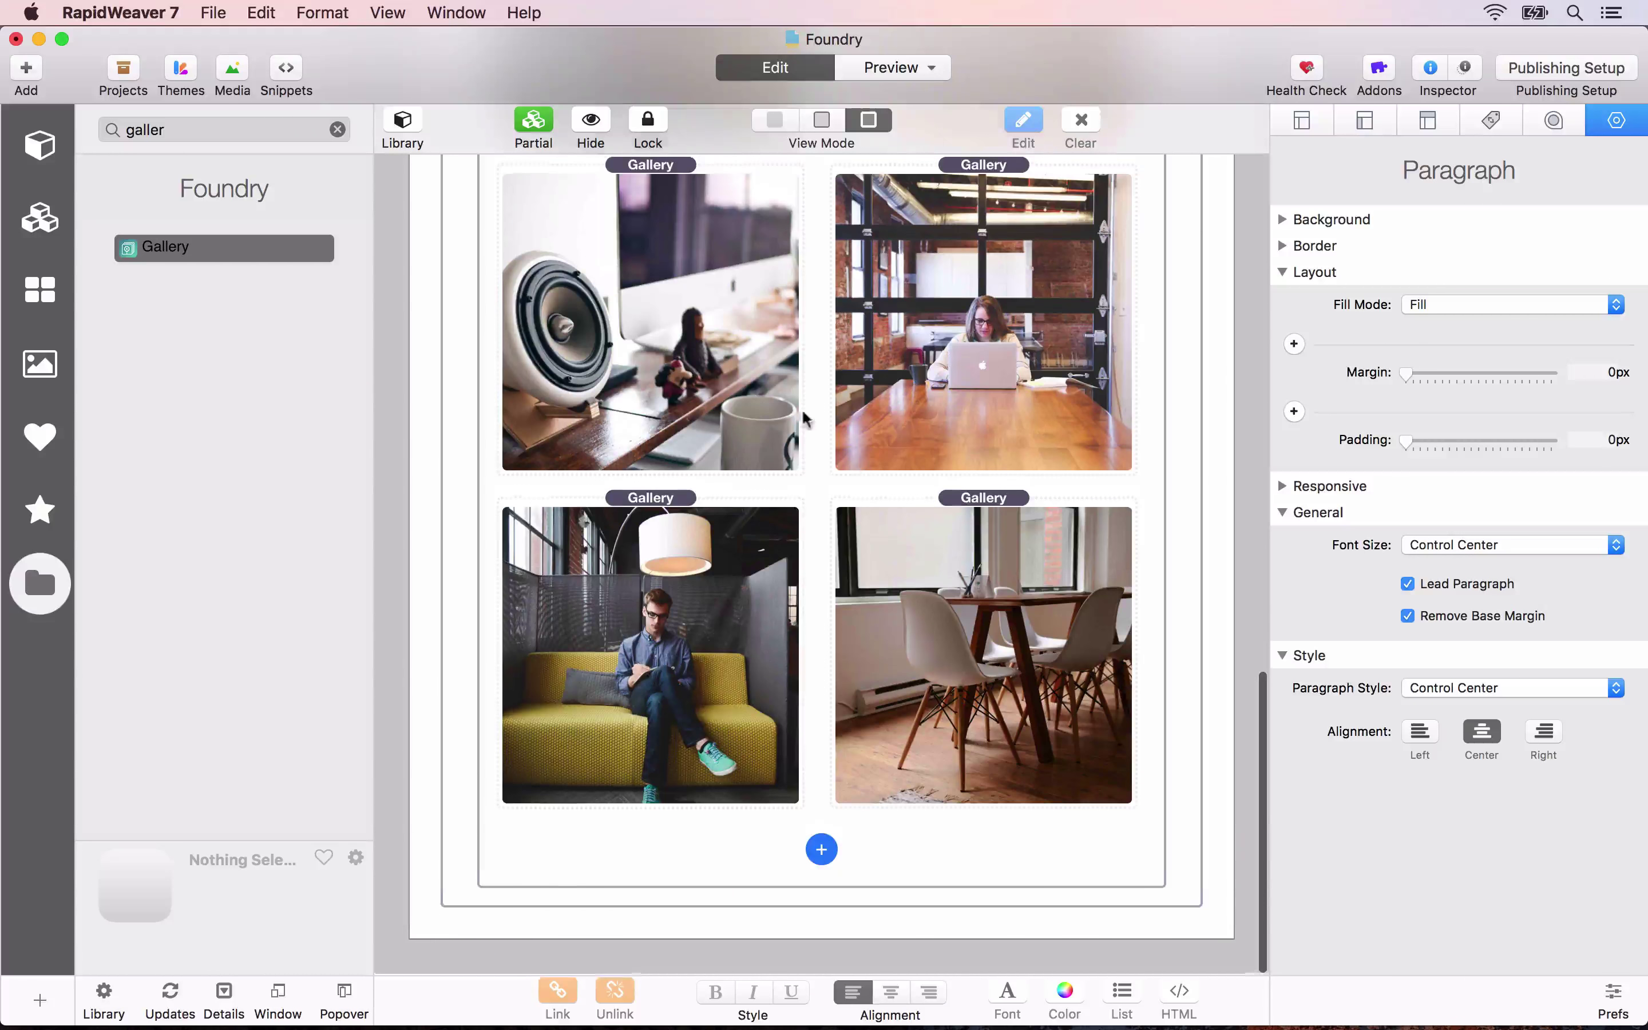
pyautogui.click(337, 129)
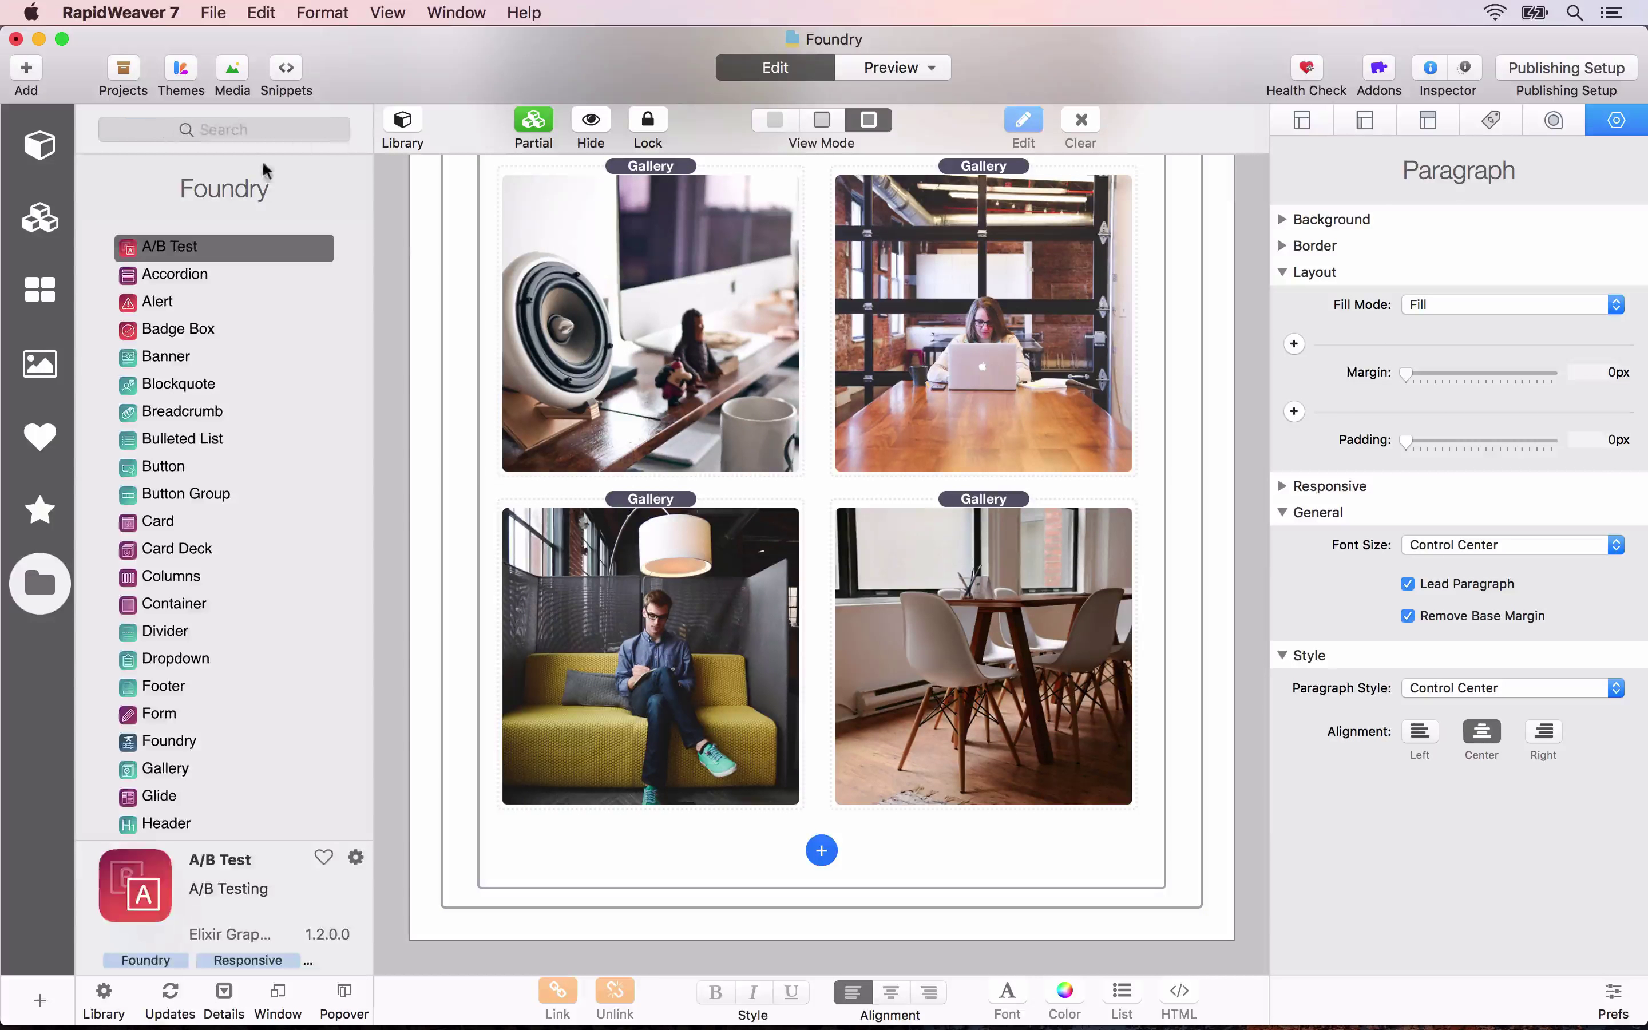
pyautogui.scroll(8, 560, 542)
pyautogui.scroll(5, 709, 398)
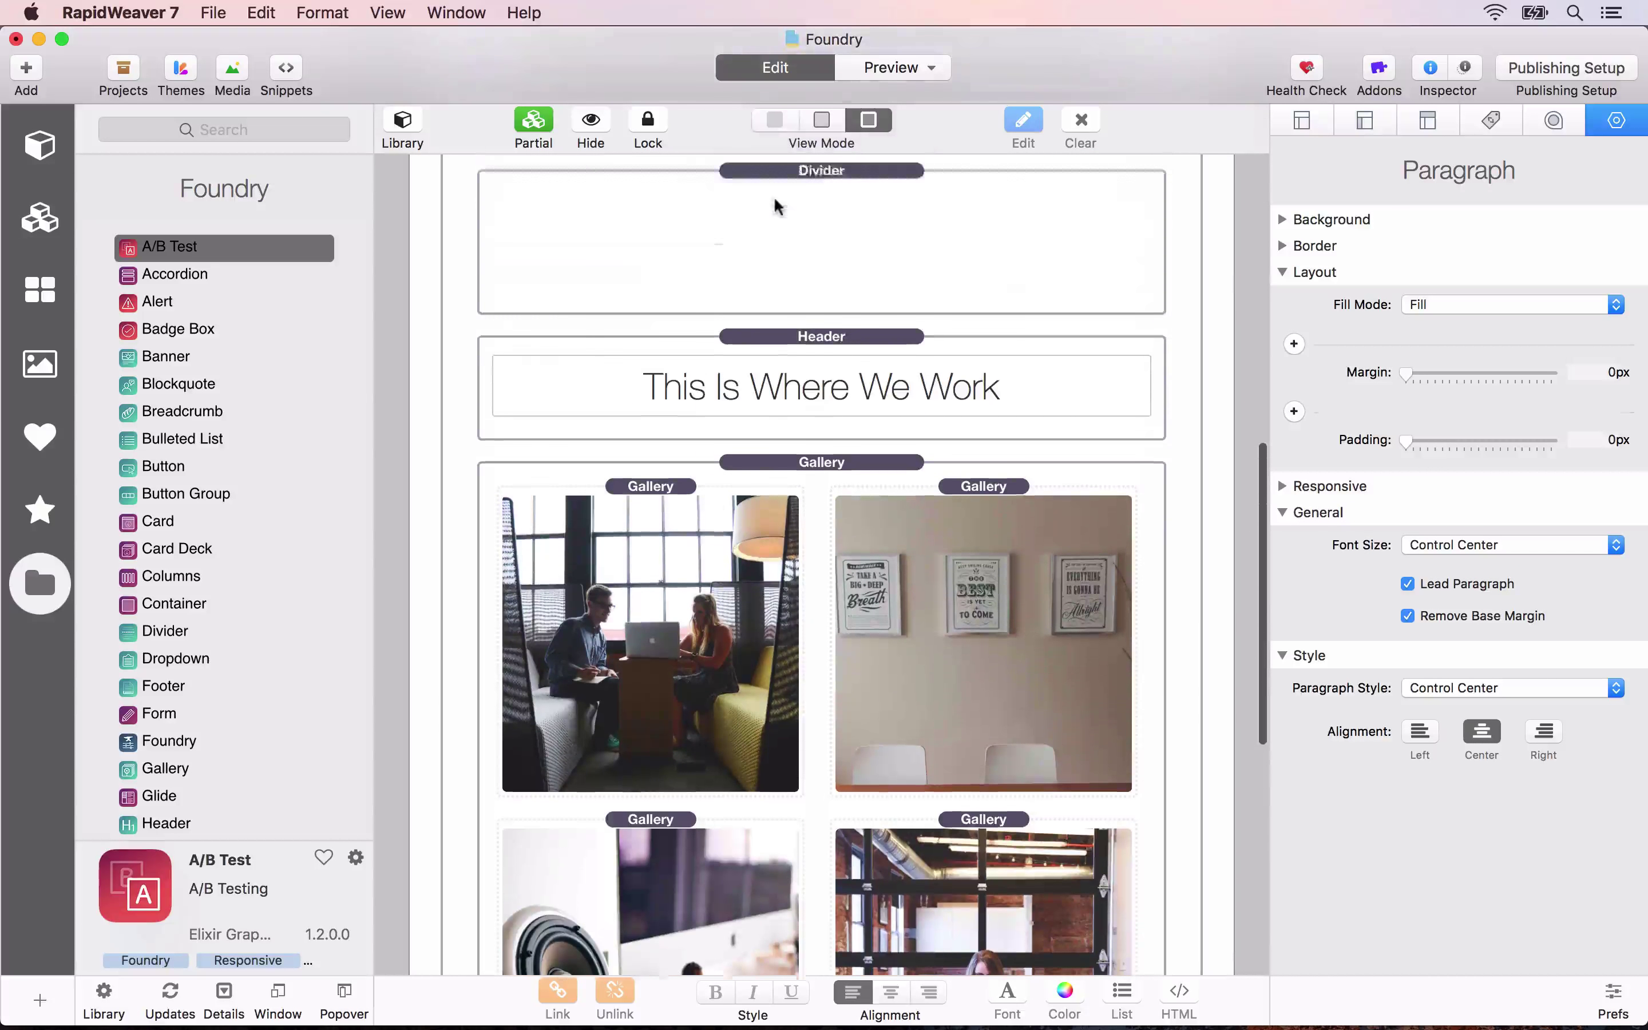
pyautogui.click(784, 304)
pyautogui.scroll(-10, 784, 305)
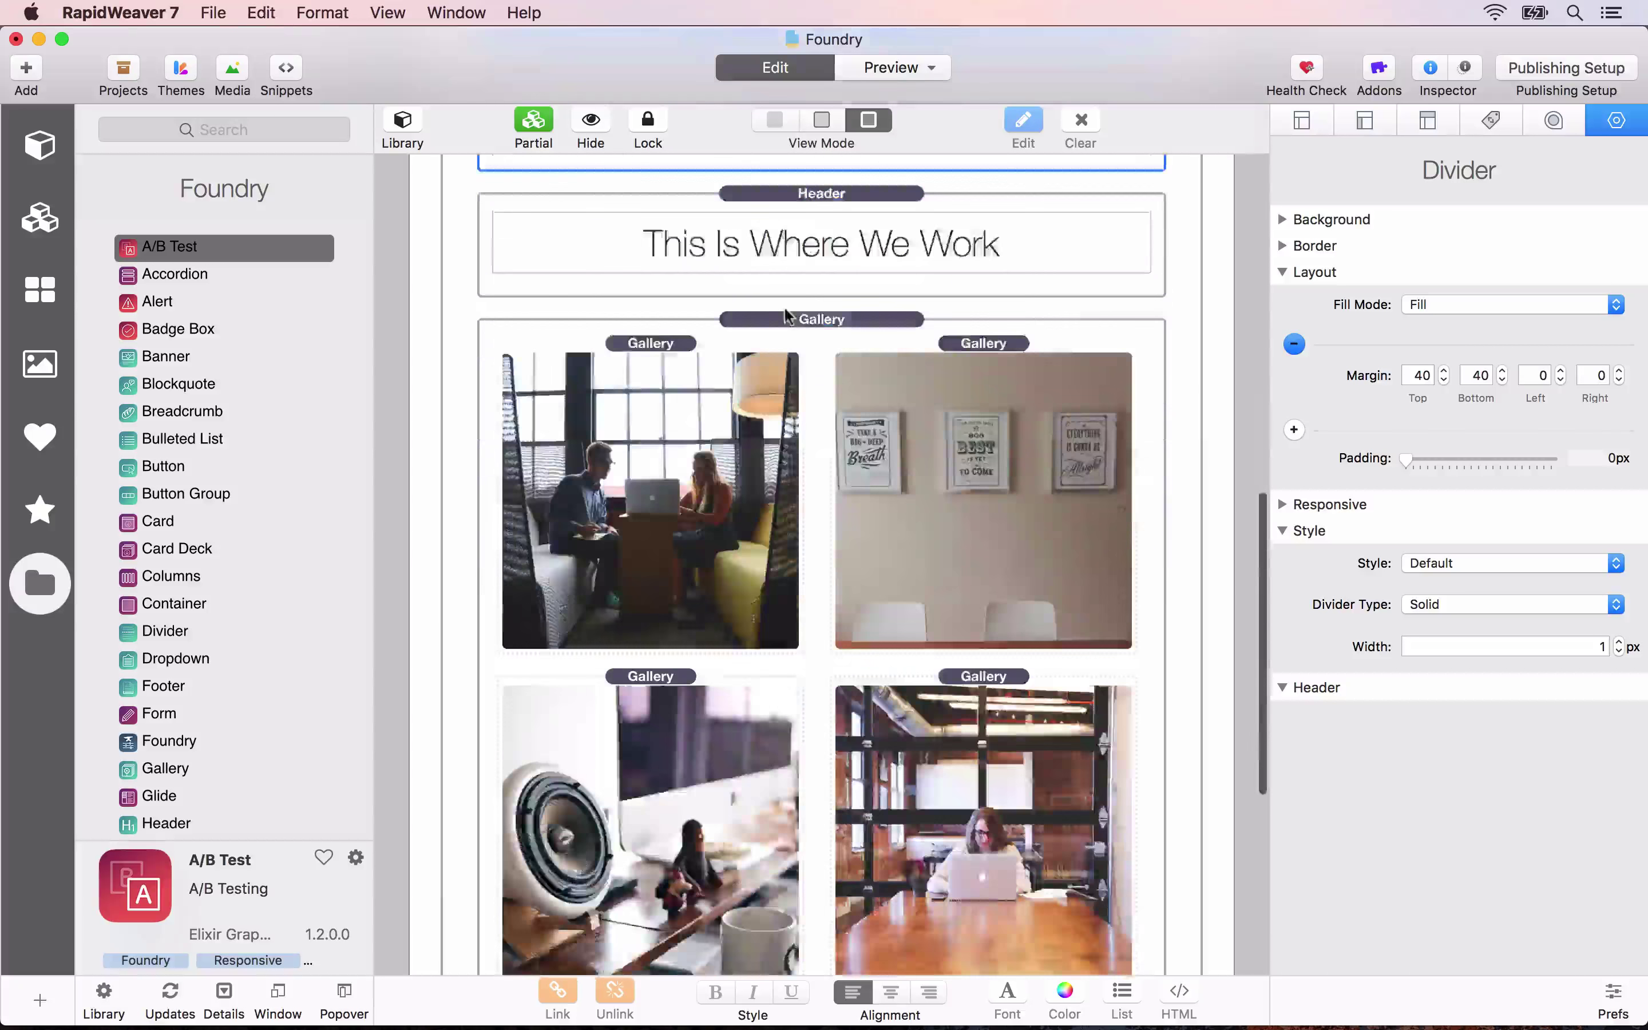
pyautogui.click(830, 572)
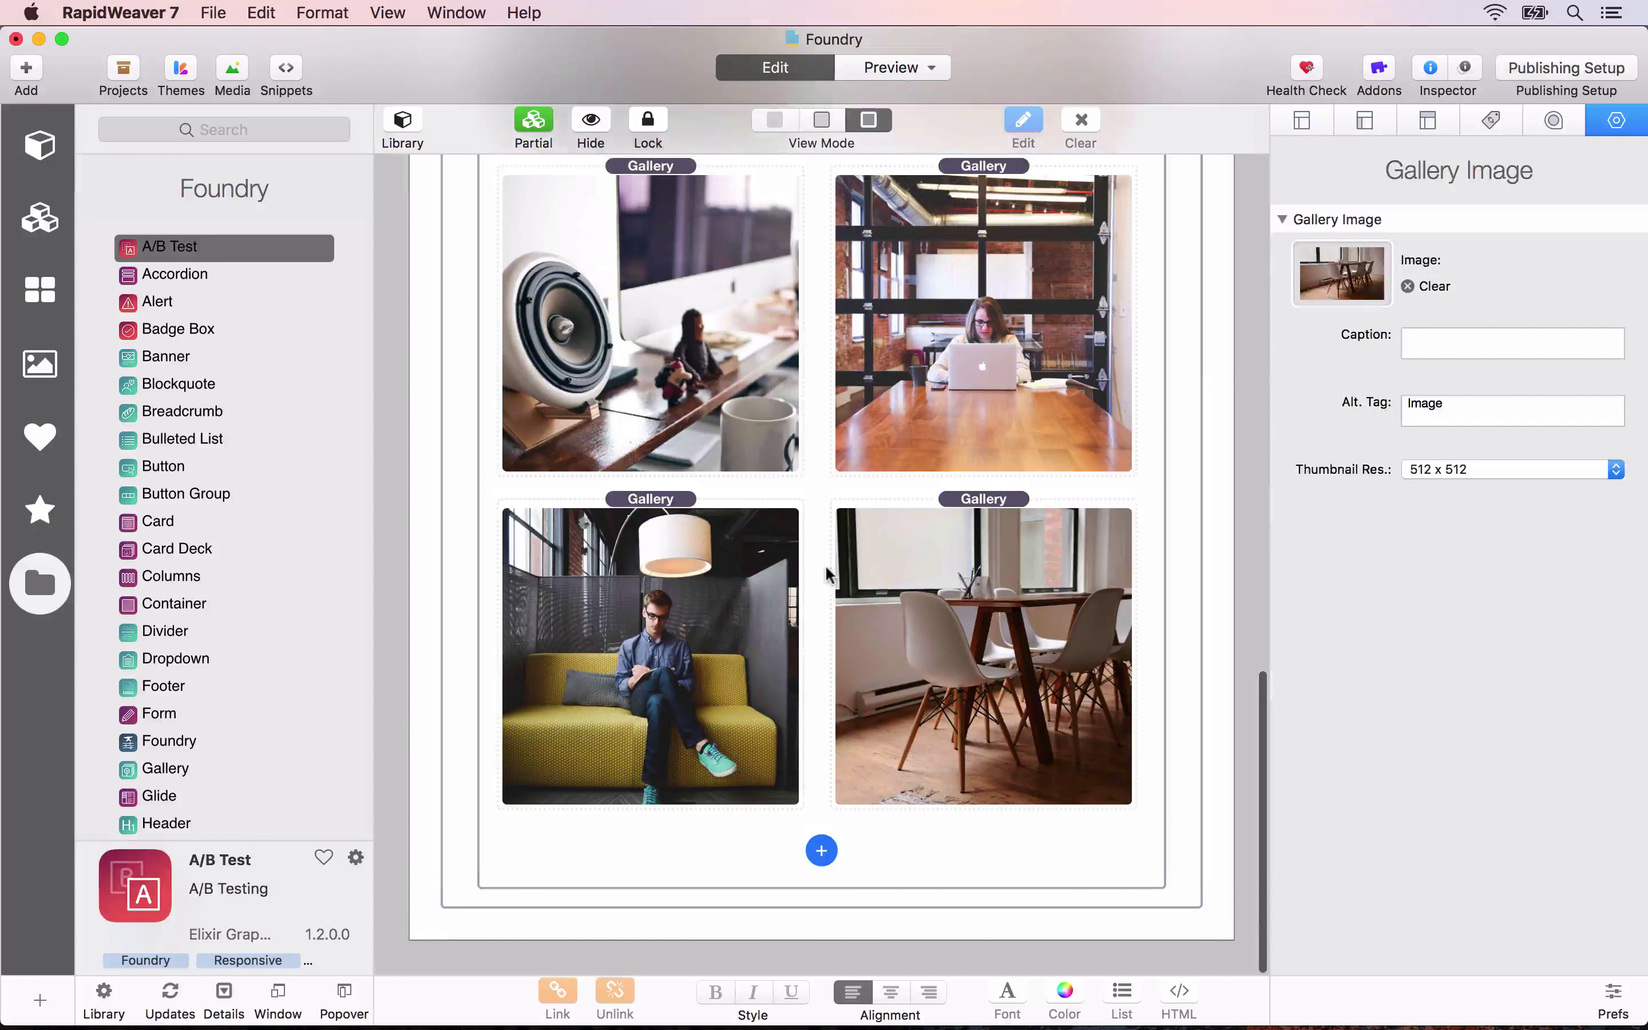
pyautogui.click(849, 884)
pyautogui.press('super+v')
# Copy the "This Is Where We Work" header and paste it below the second divider.
pyautogui.scroll(10, 846, 901)
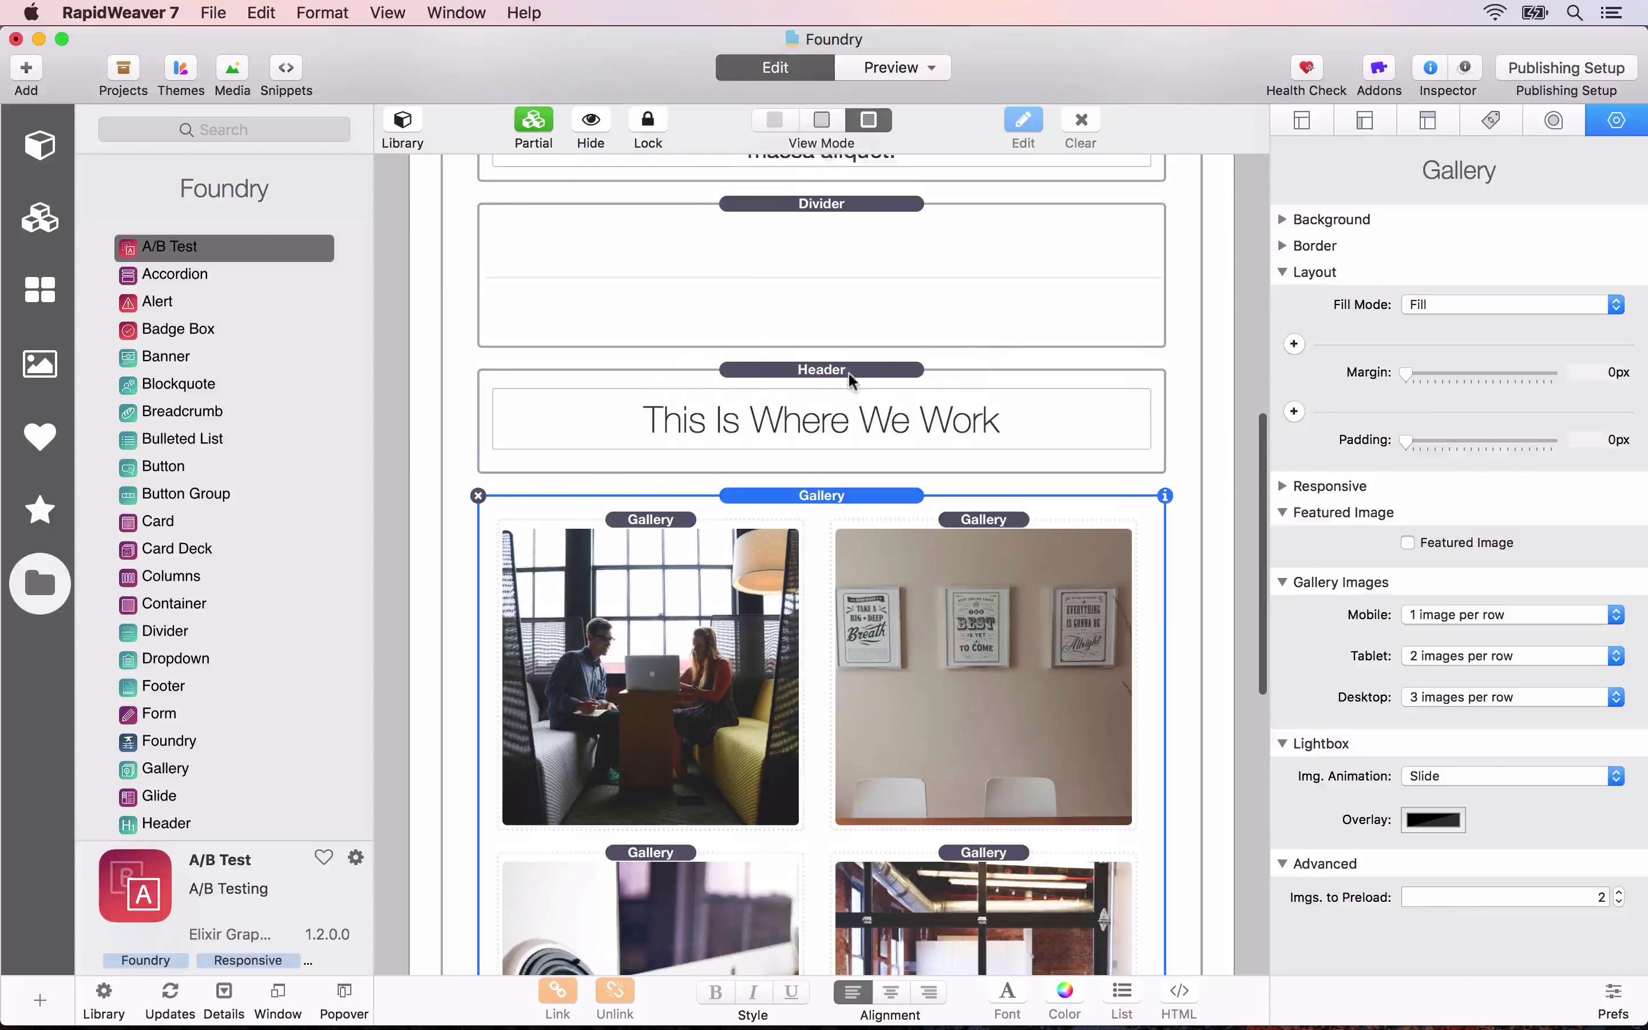
pyautogui.click(868, 450)
pyautogui.scroll(-8, 867, 482)
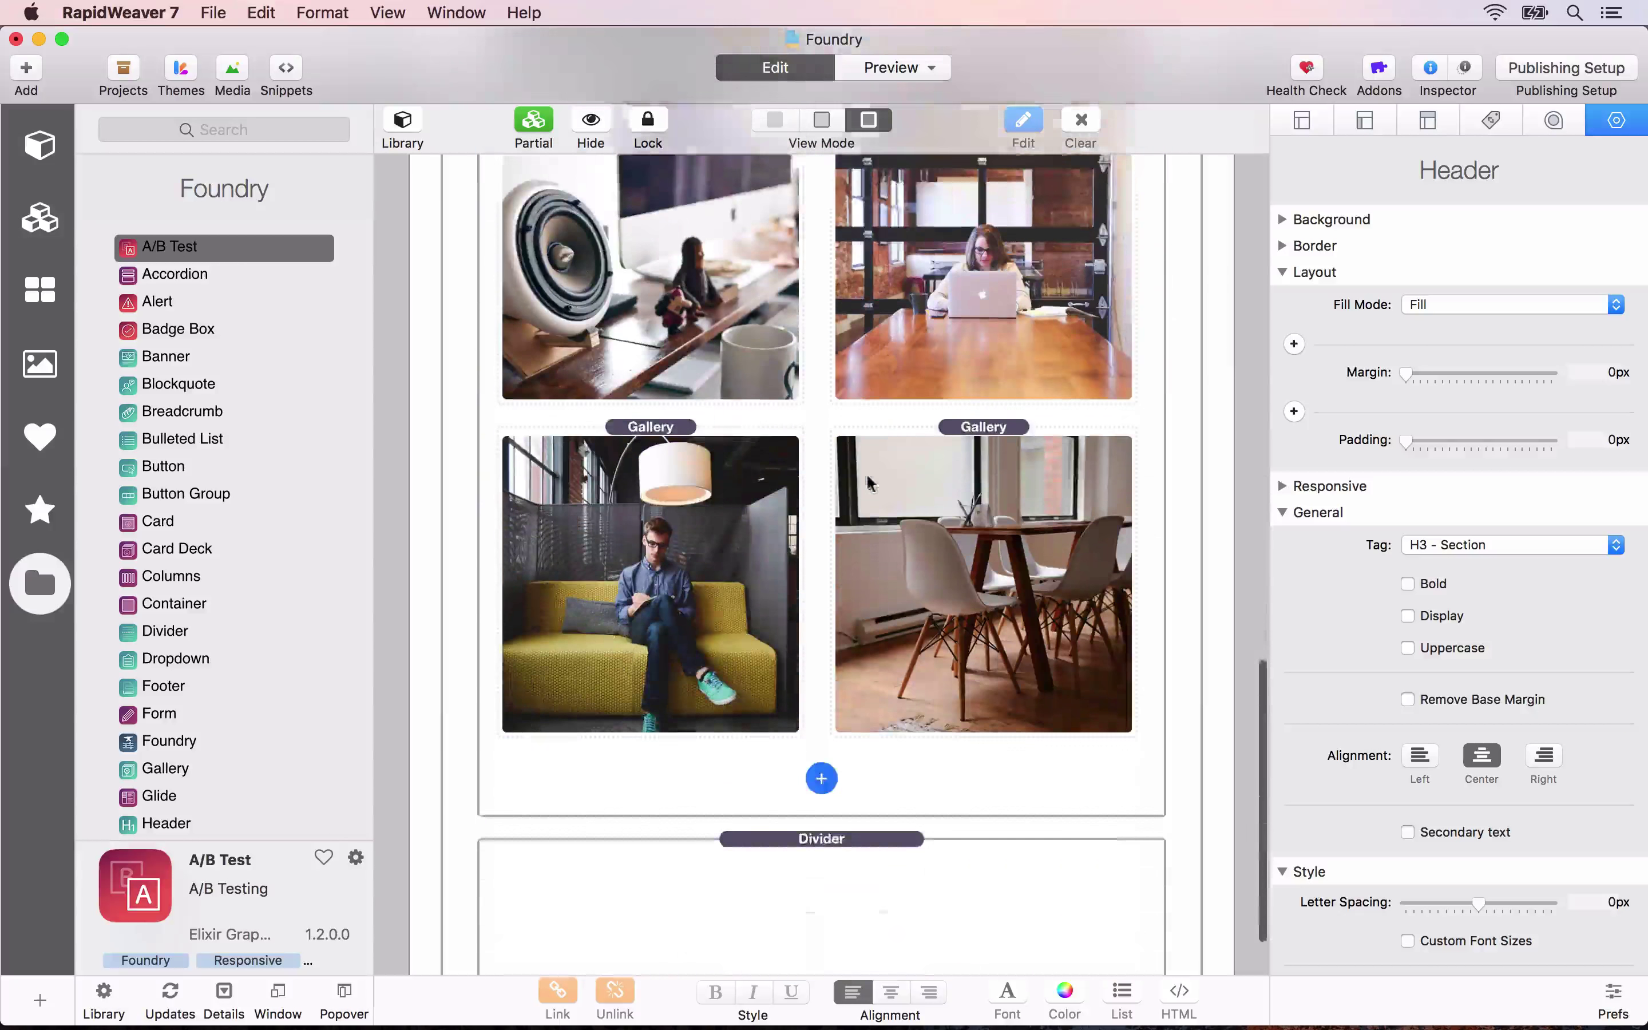
pyautogui.click(773, 855)
pyautogui.scroll(-3, 770, 847)
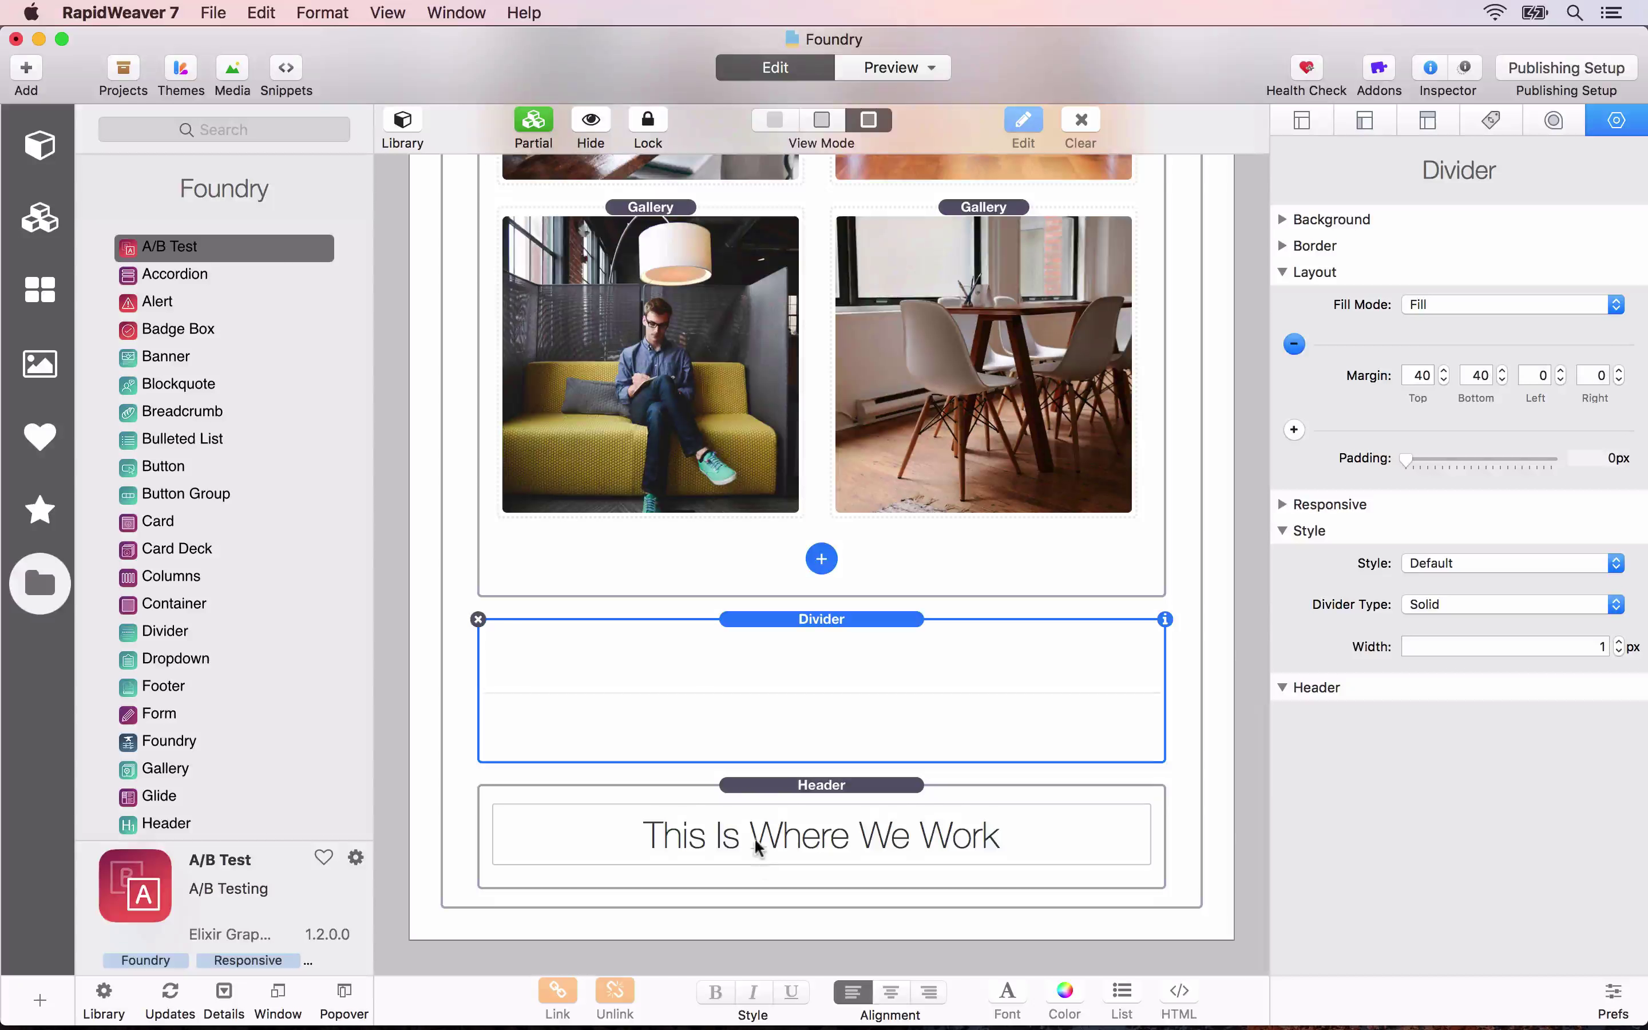
# Add a Paragraph stack below the copied "This Is Where We Work" header and center its text.
pyautogui.click(245, 123)
pyautogui.write('para')
pyautogui.moveTo(208, 245); pyautogui.dragTo(733, 894)
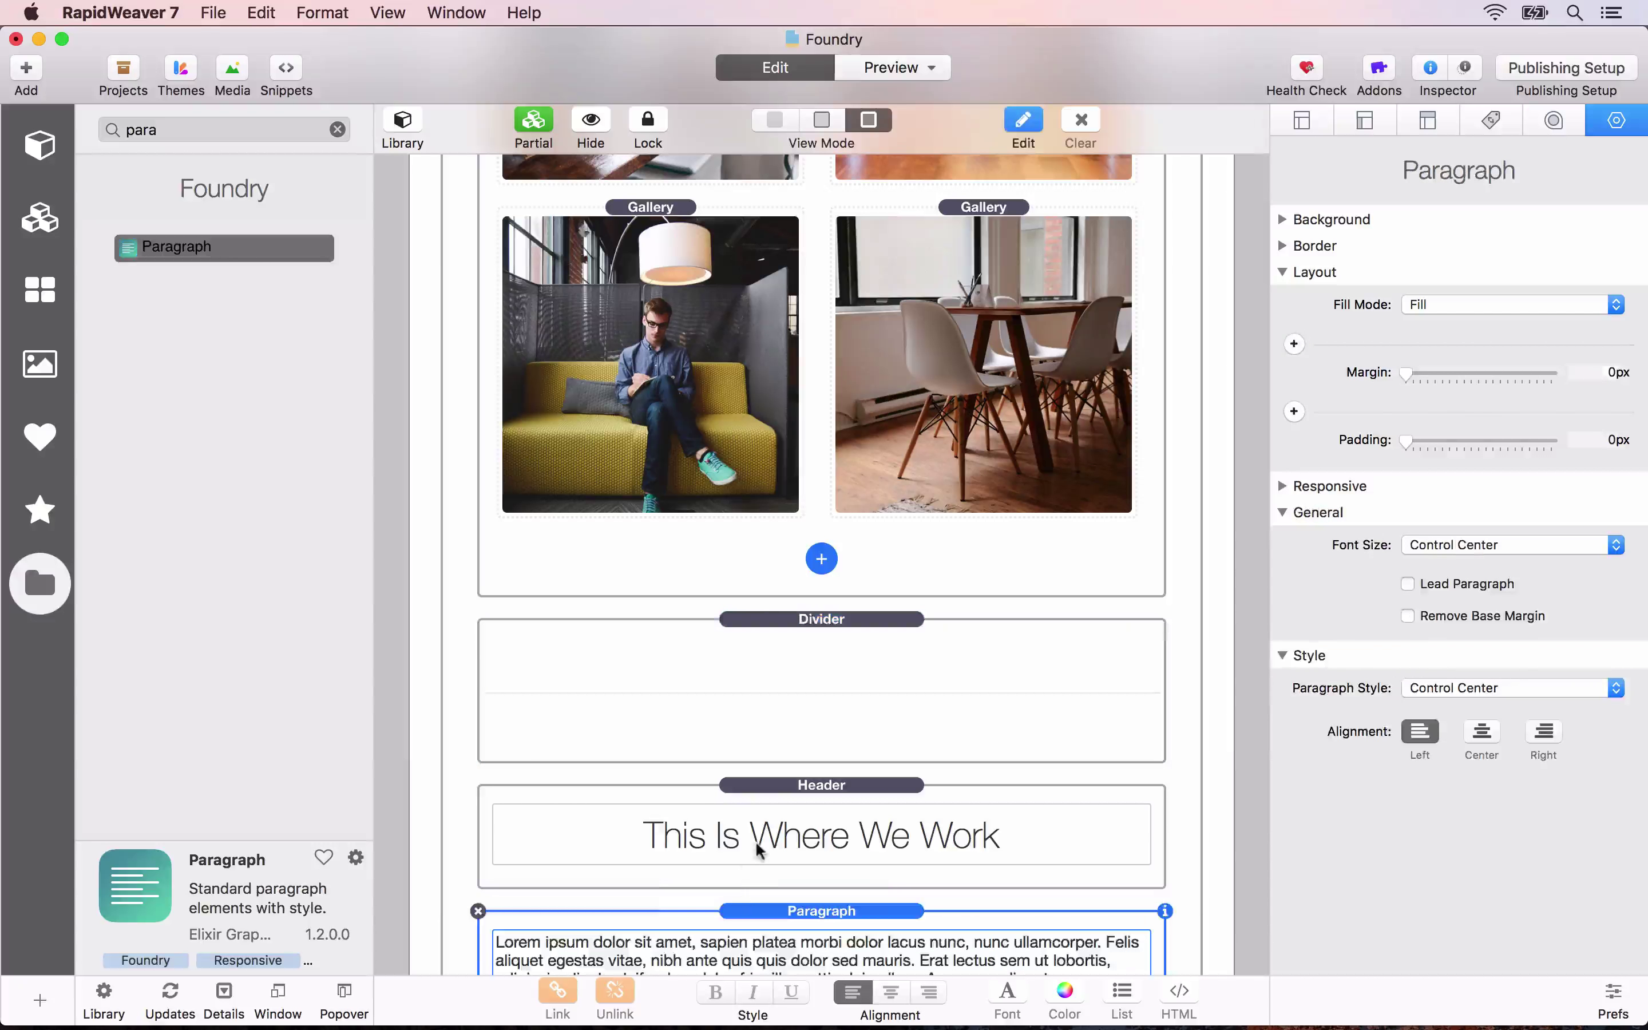
pyautogui.scroll(-3, 756, 840)
pyautogui.click(1481, 732)
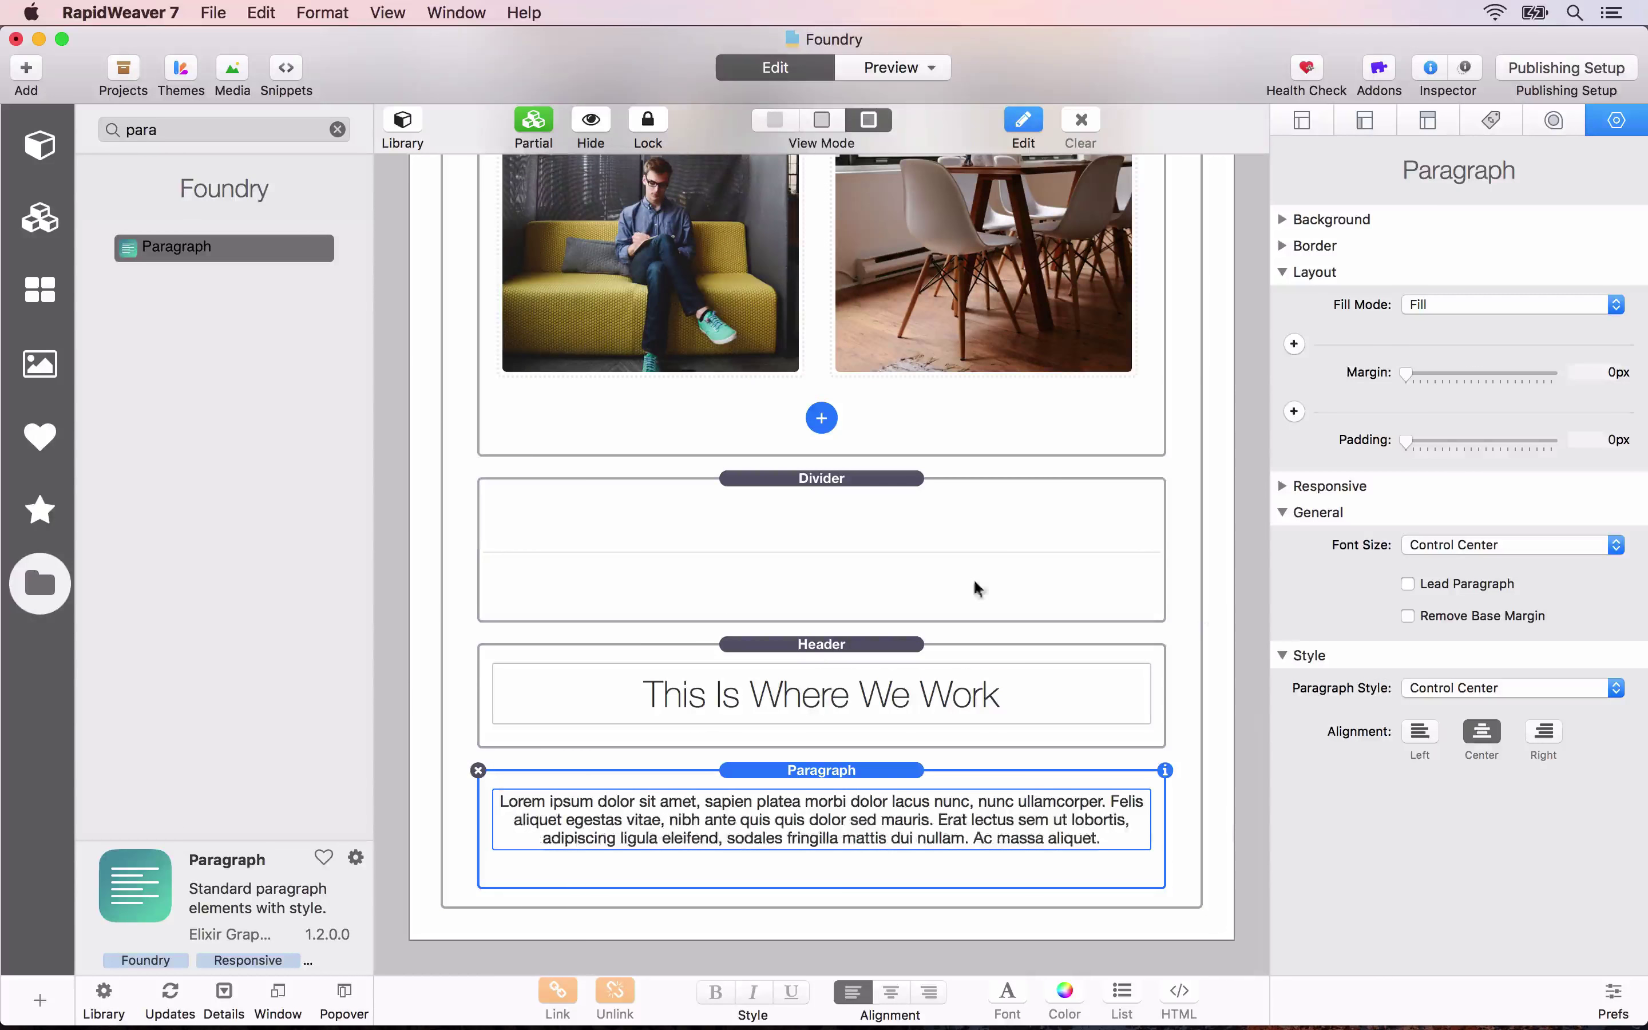
# Switch to Safari and review the previewed page's header sizes and spacing around the gallery and second divider.
pyautogui.click(795, 593)
pyautogui.press('super+Tab')
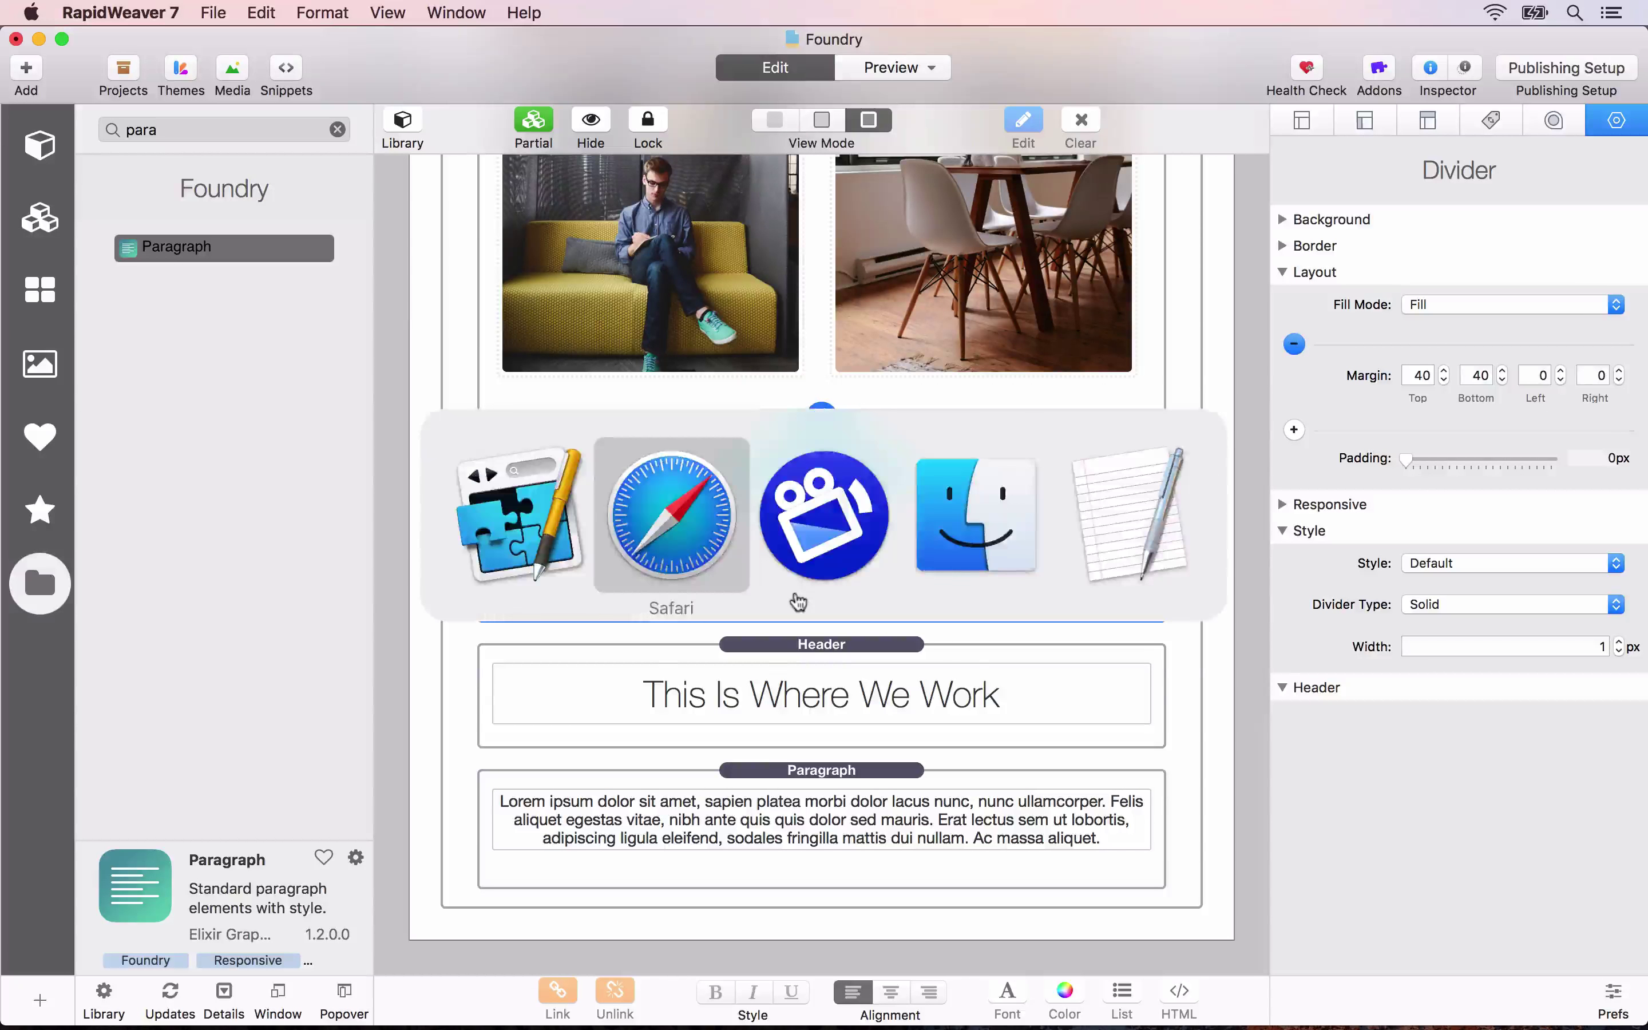
pyautogui.click(1008, 82)
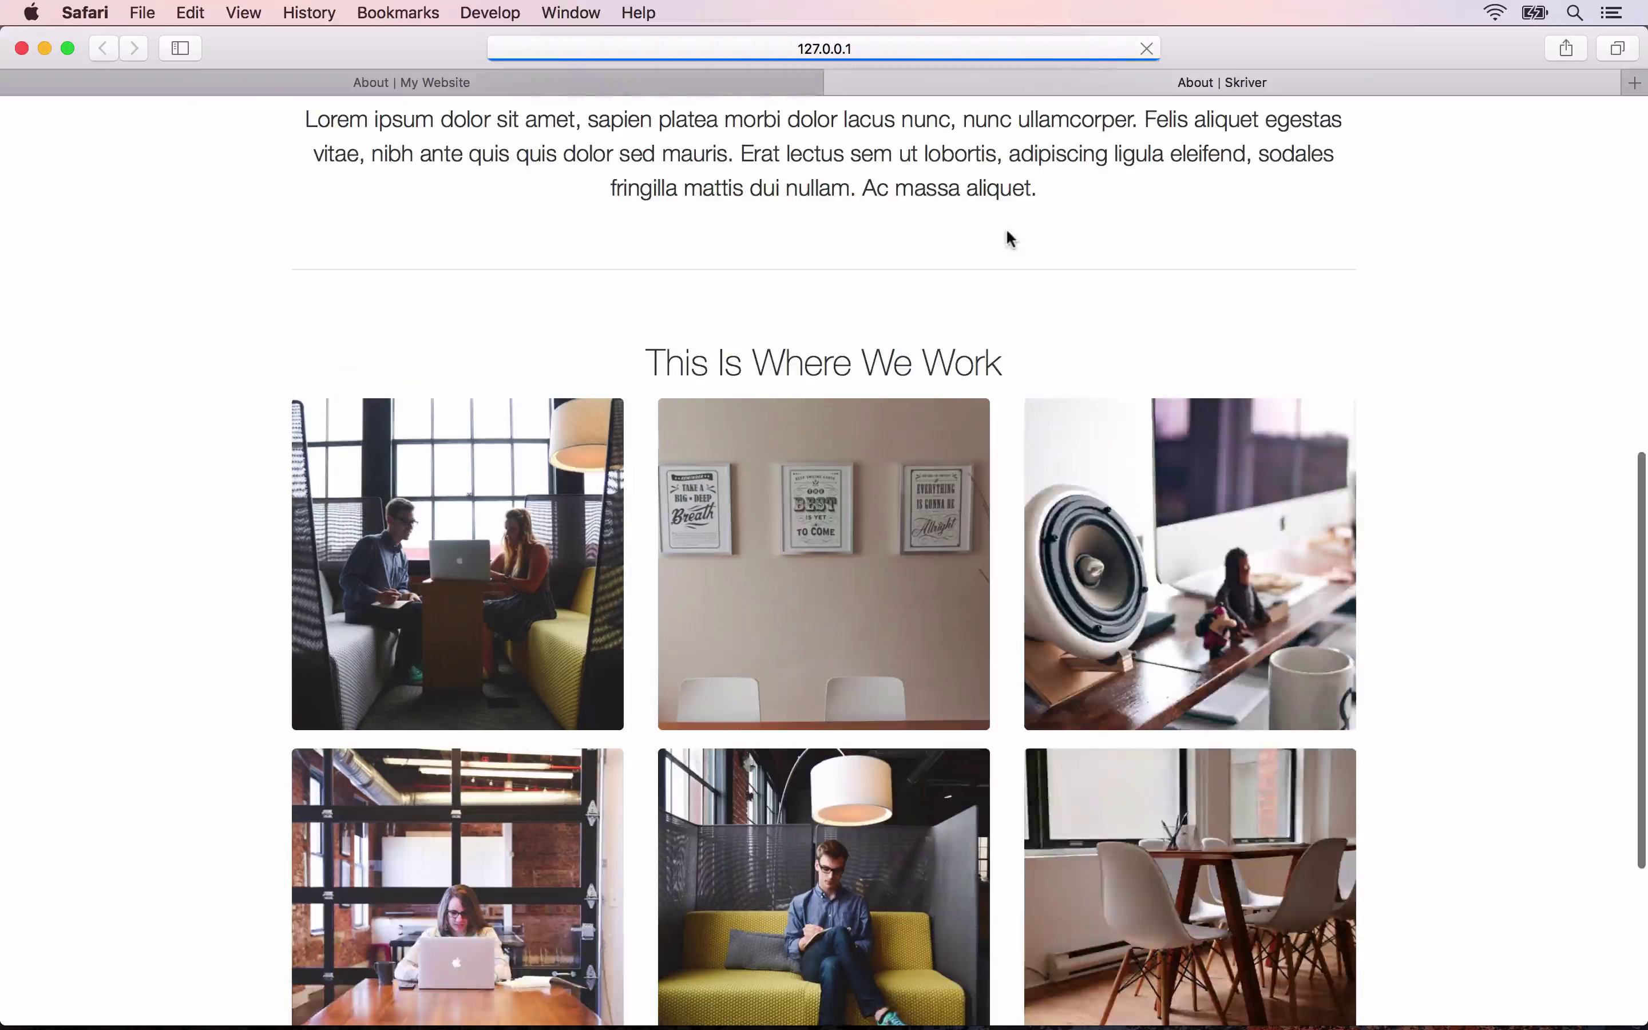
pyautogui.scroll(-1, 1006, 229)
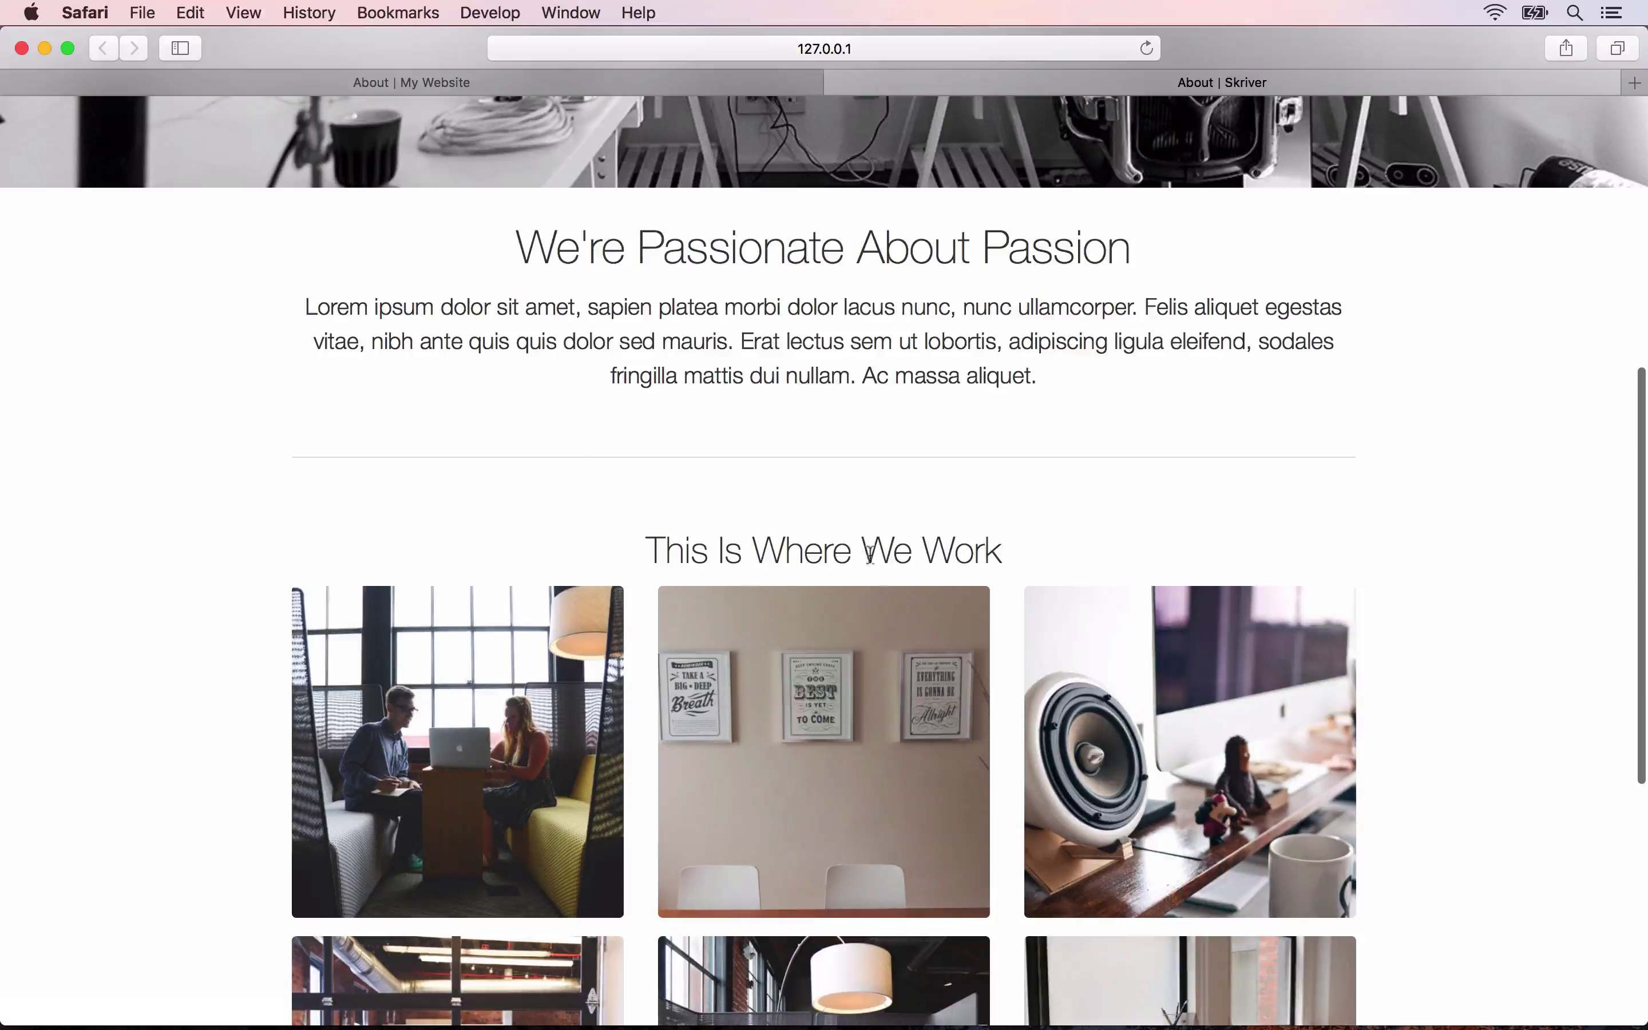
pyautogui.scroll(-10, 821, 600)
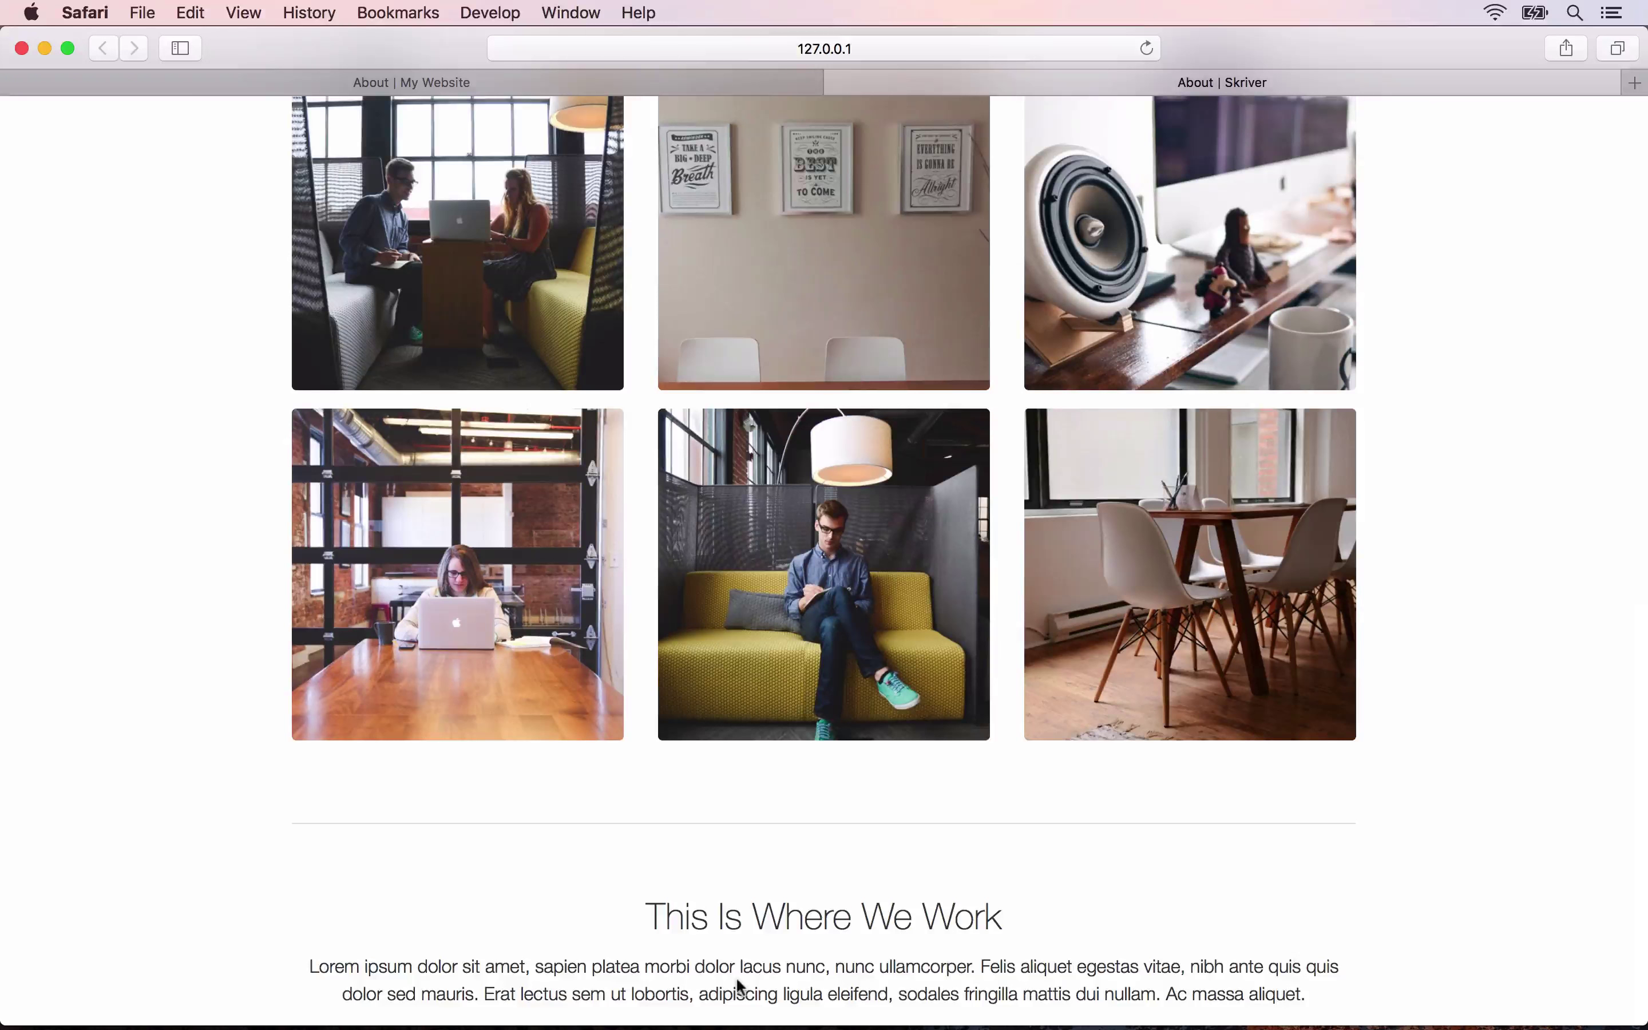
# Switch to RapidWeaver and set the tag of the header above the gallery to H2 - Subtitle.
pyautogui.press('super+Tab')
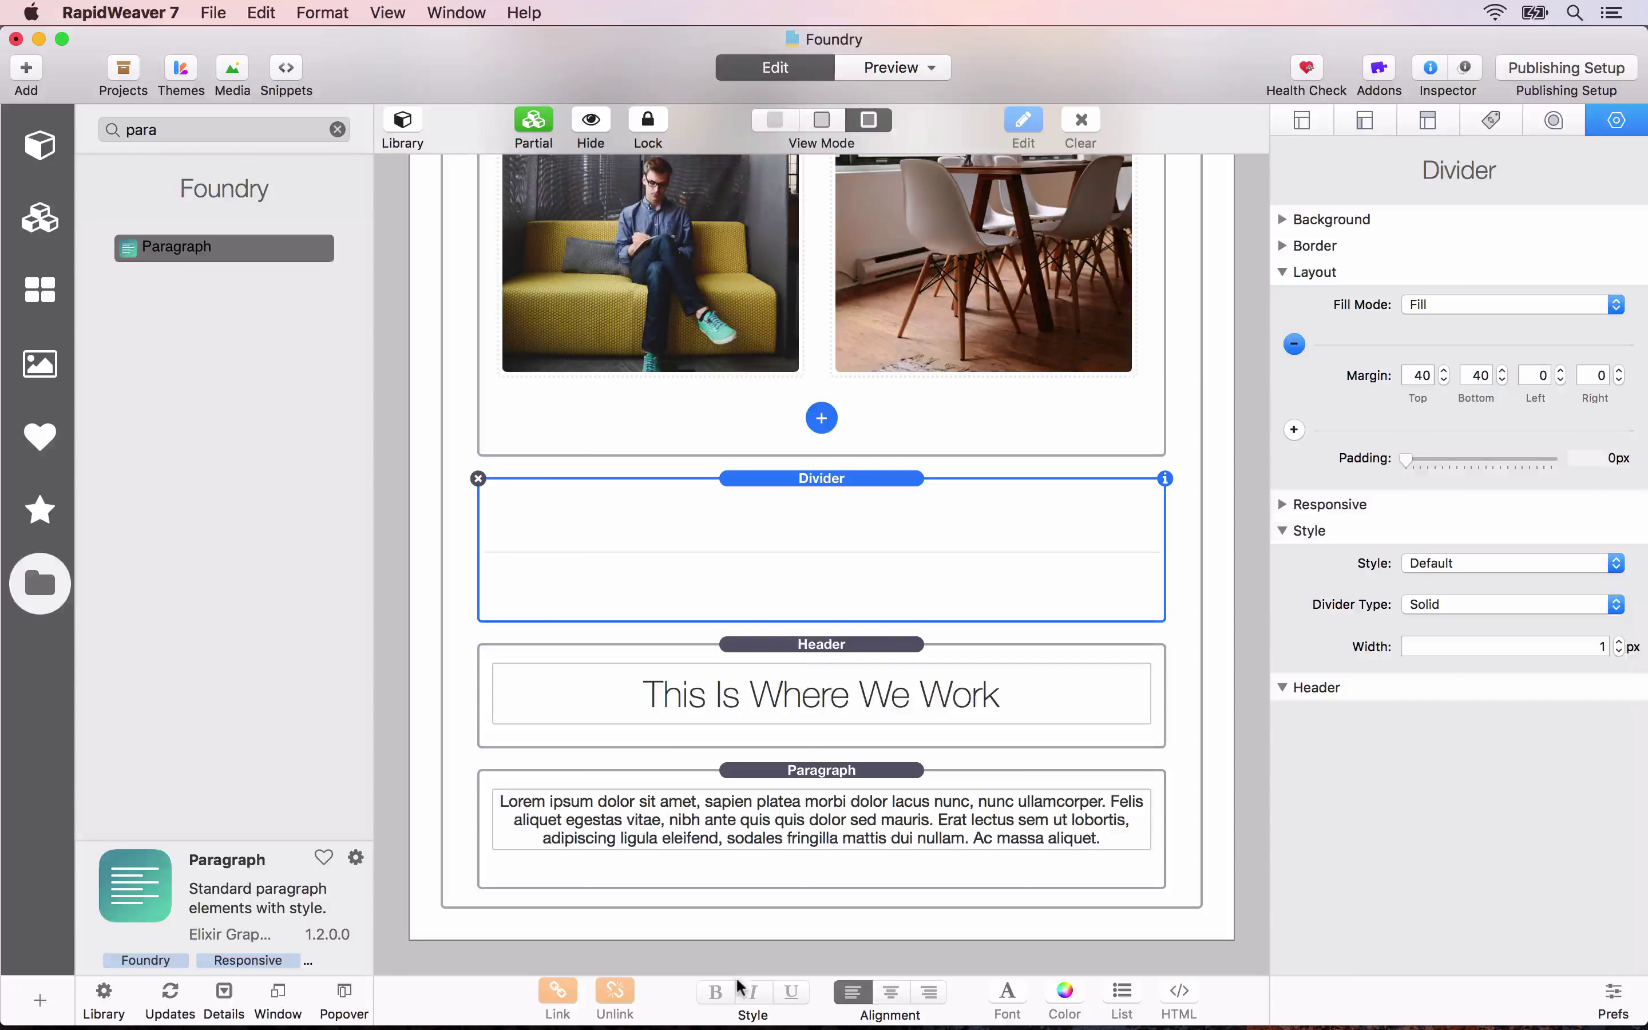
pyautogui.scroll(5, 665, 579)
pyautogui.scroll(10, 665, 582)
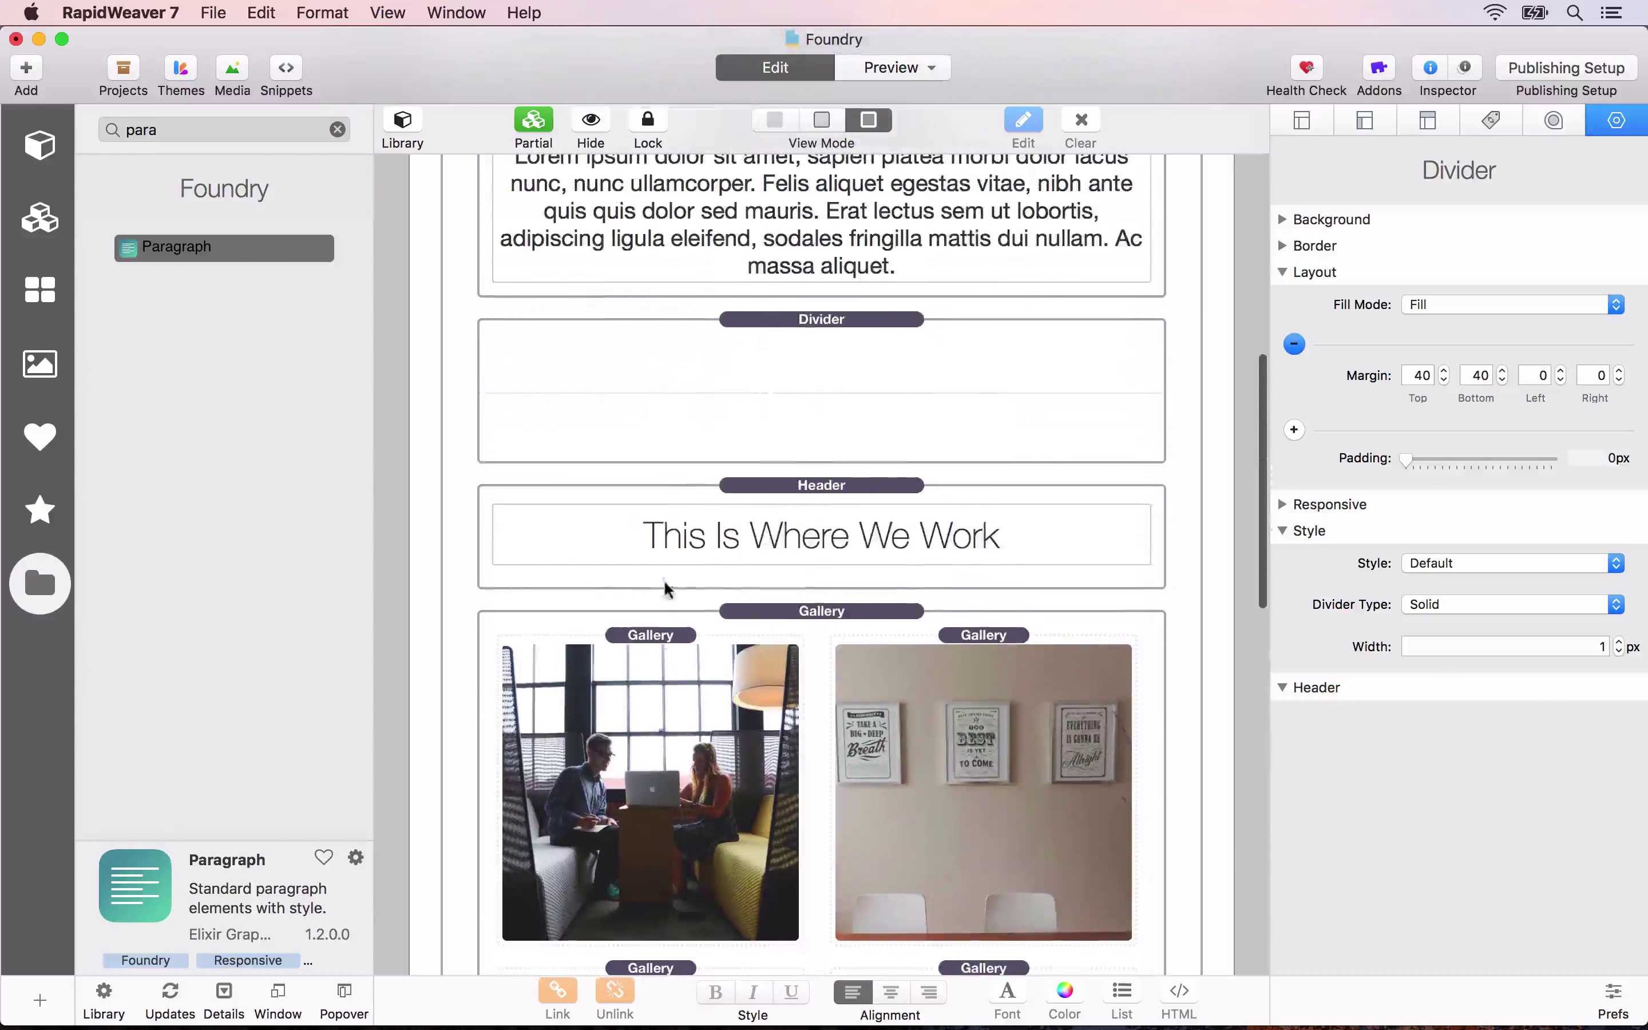
pyautogui.click(783, 529)
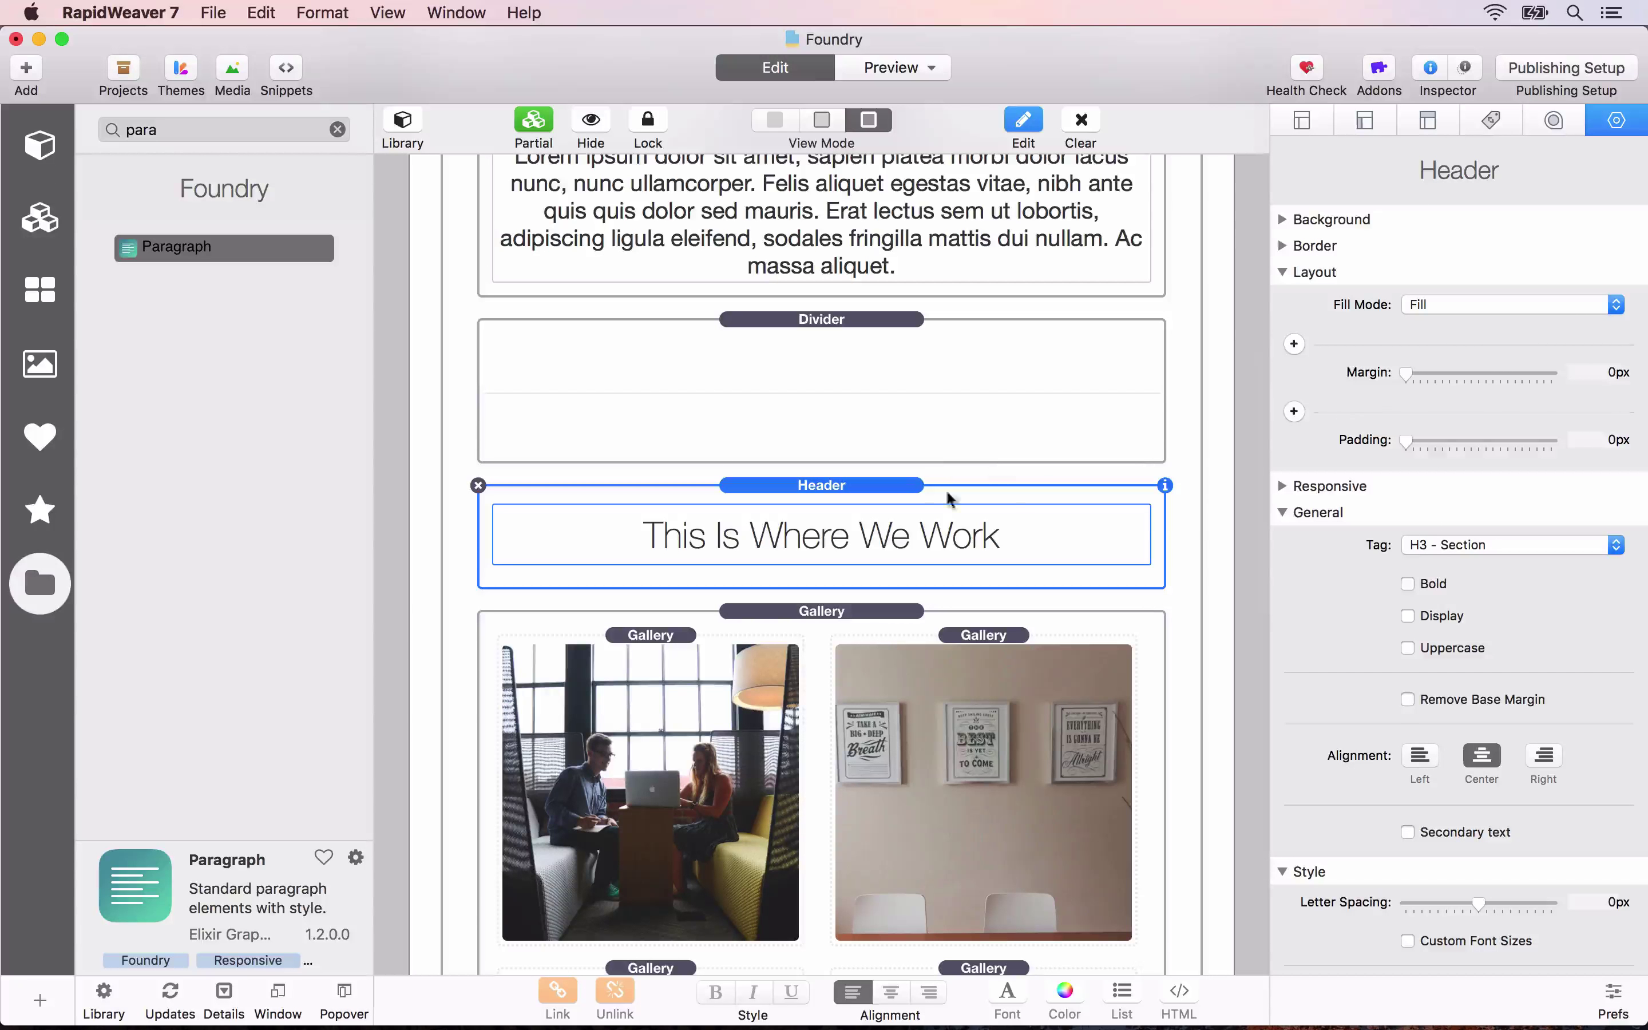
pyautogui.click(1471, 544)
pyautogui.click(1464, 526)
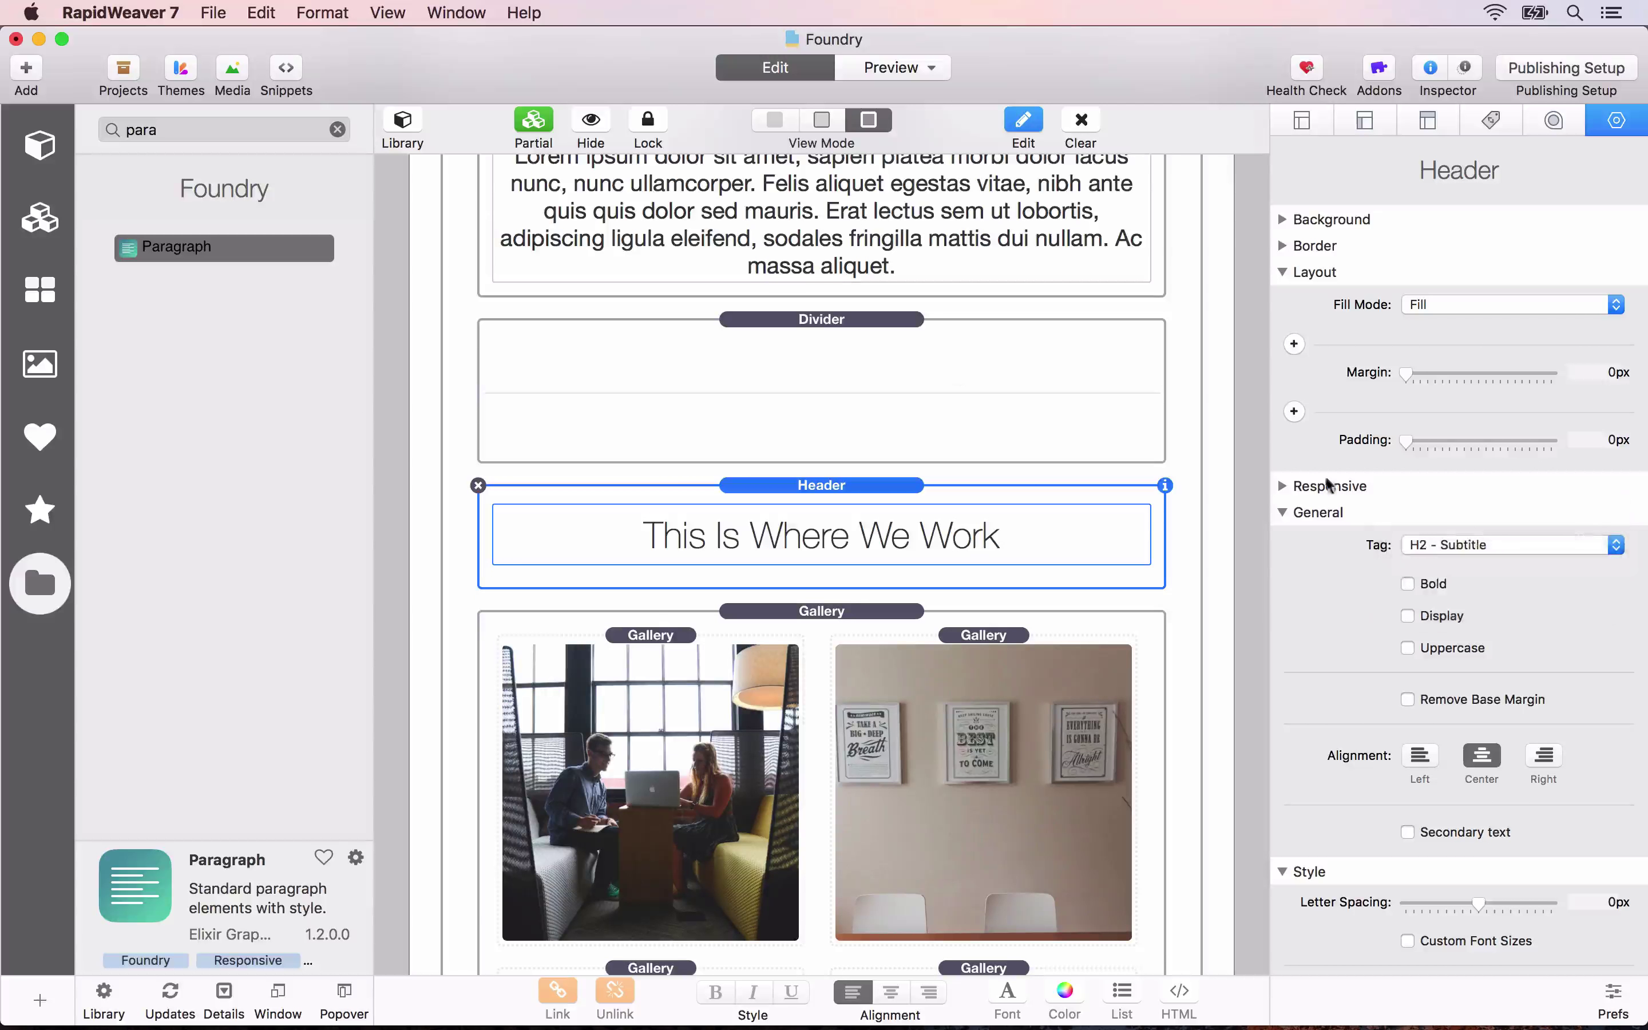
# Set the tag of the copied header below the second divider to H2 - Subtitle.
pyautogui.scroll(2, 872, 352)
pyautogui.scroll(3, 871, 352)
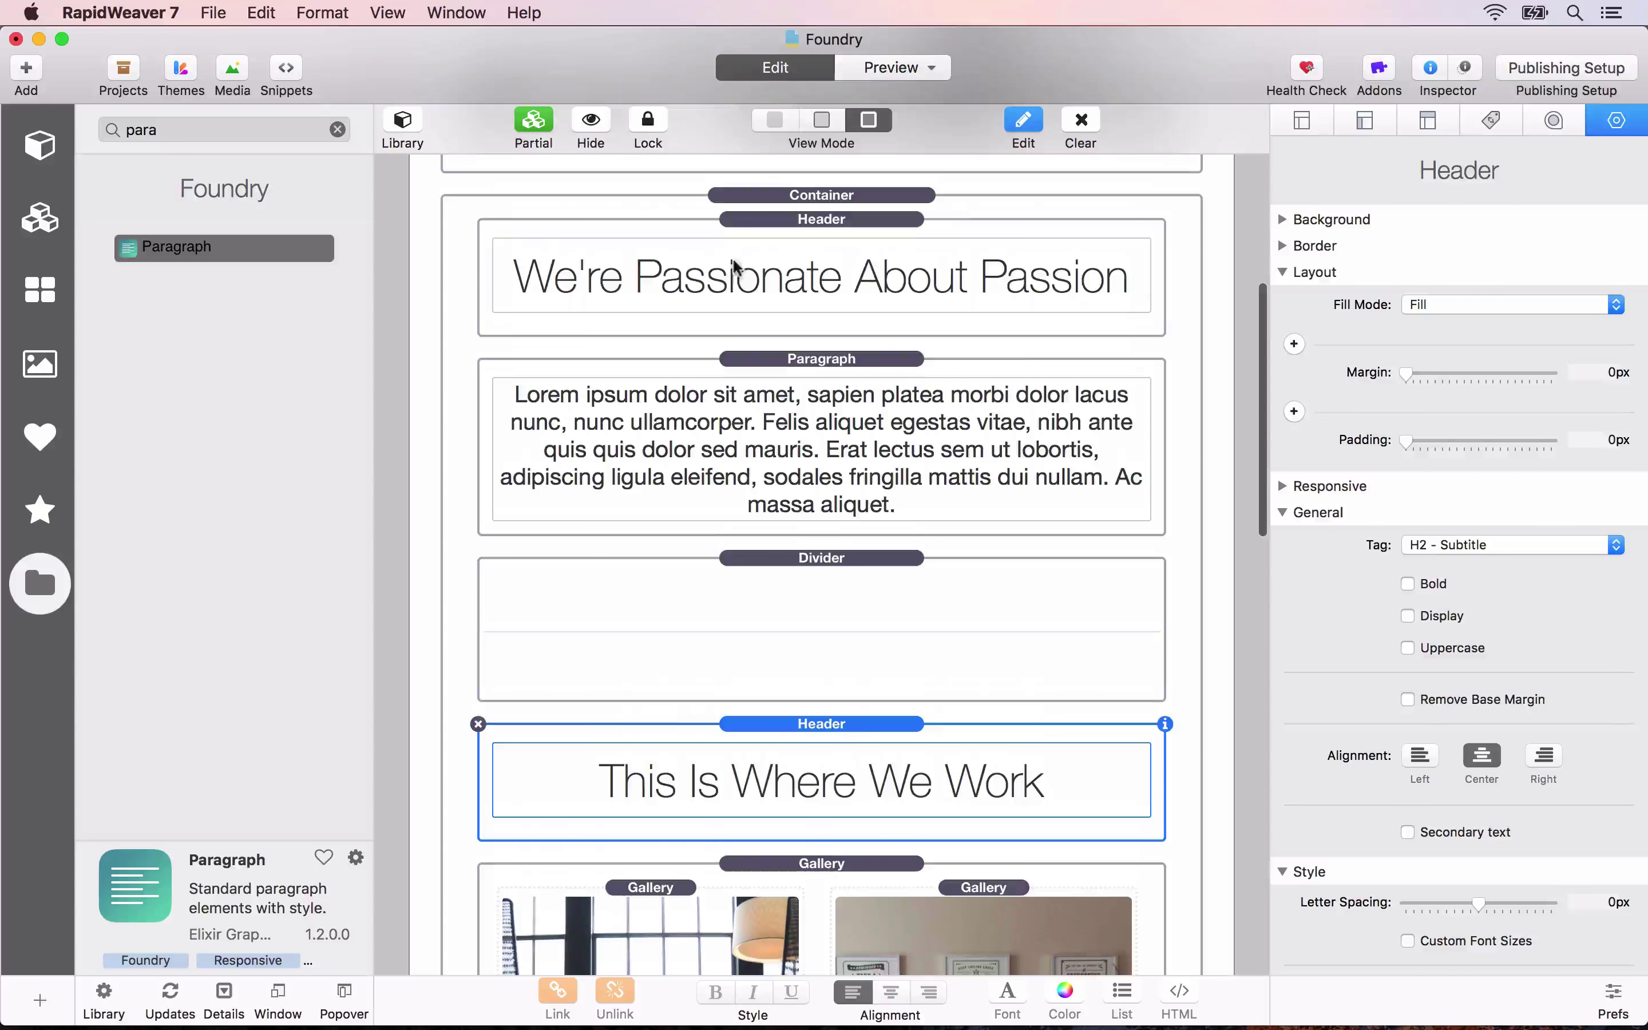
pyautogui.scroll(-10, 735, 416)
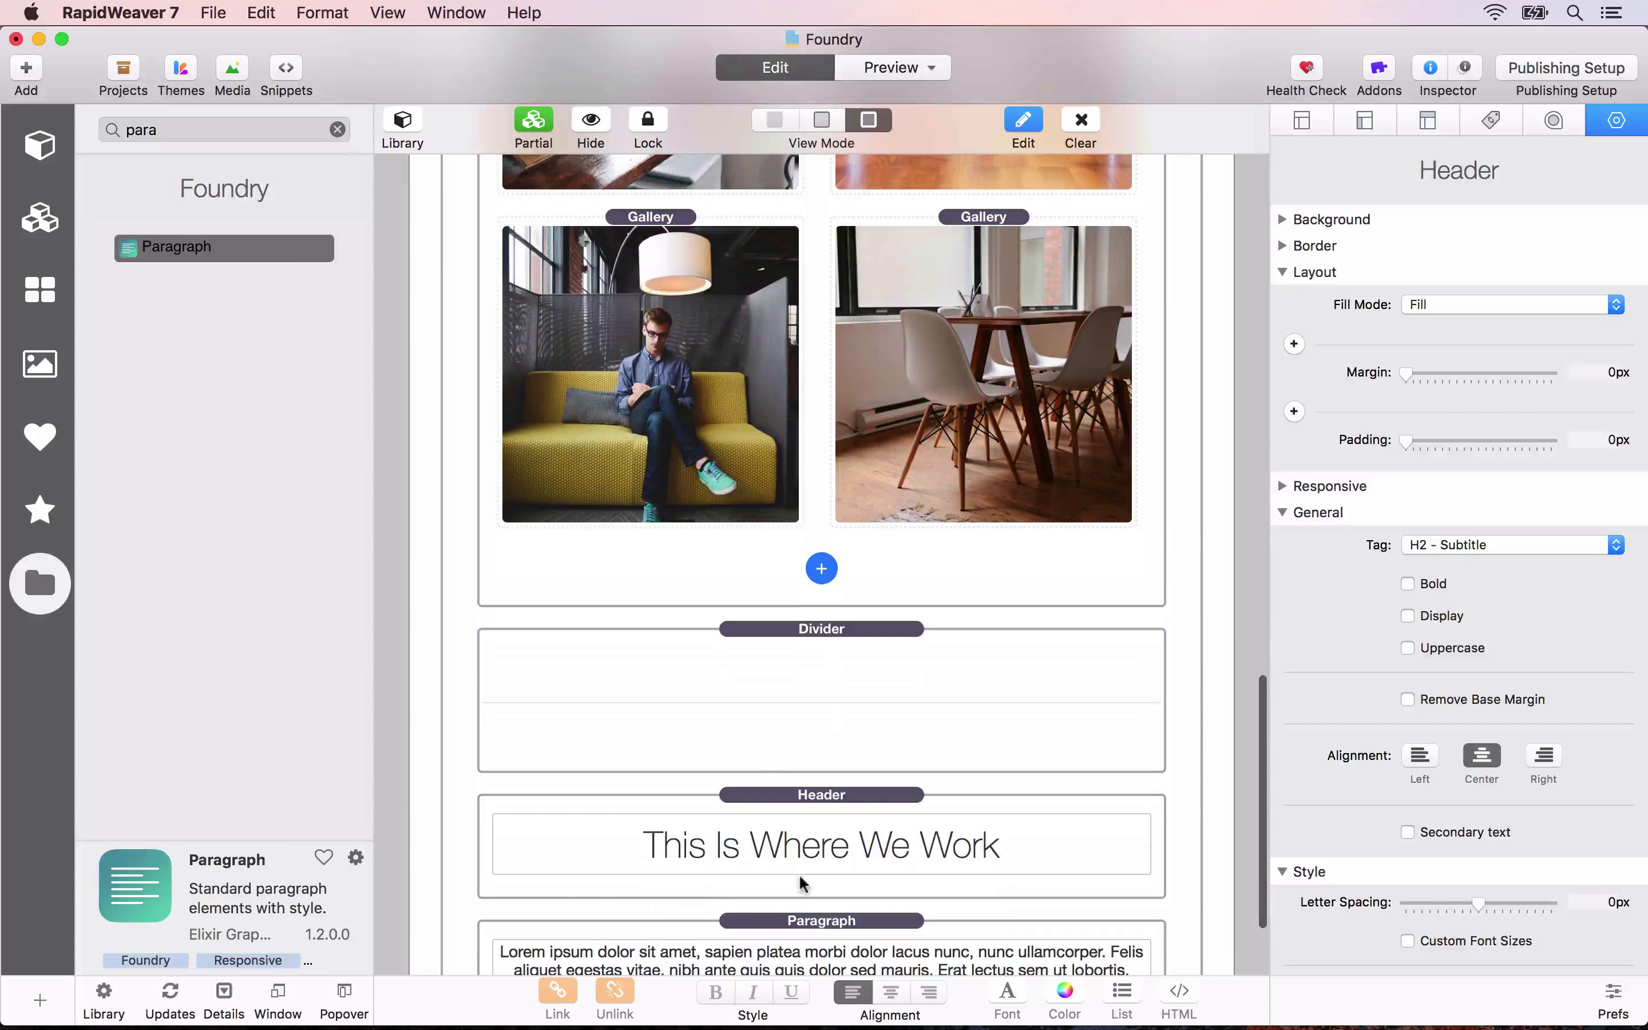
pyautogui.click(800, 883)
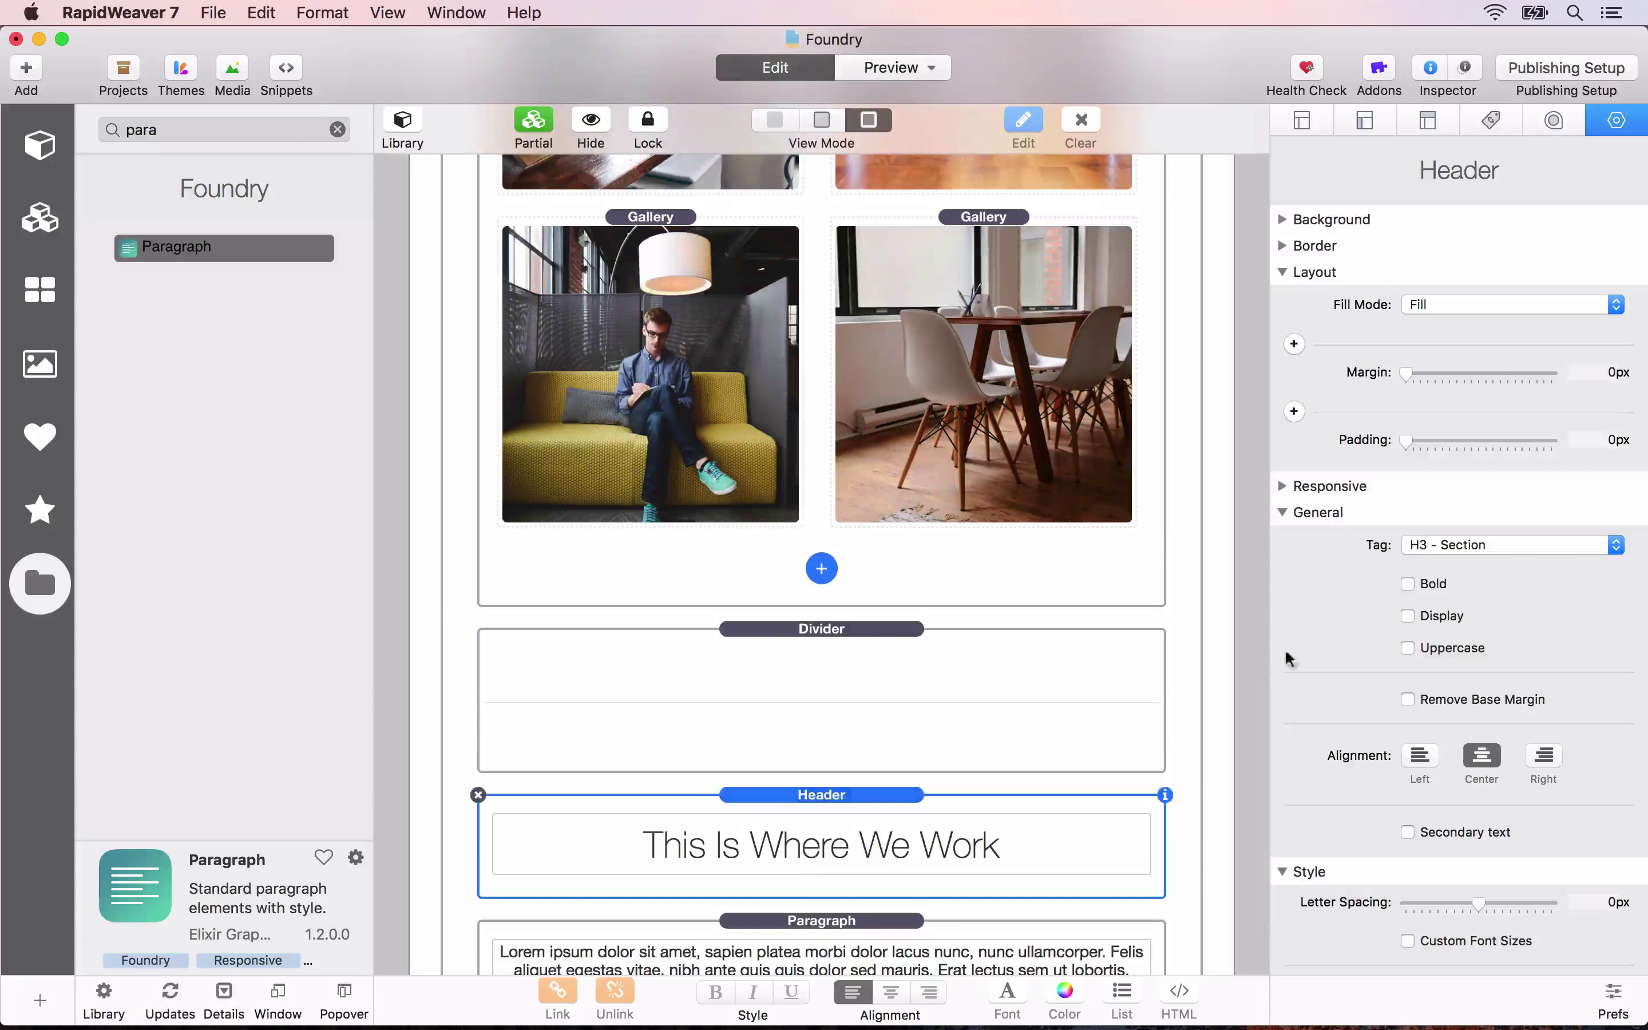
pyautogui.click(1468, 548)
pyautogui.click(1455, 527)
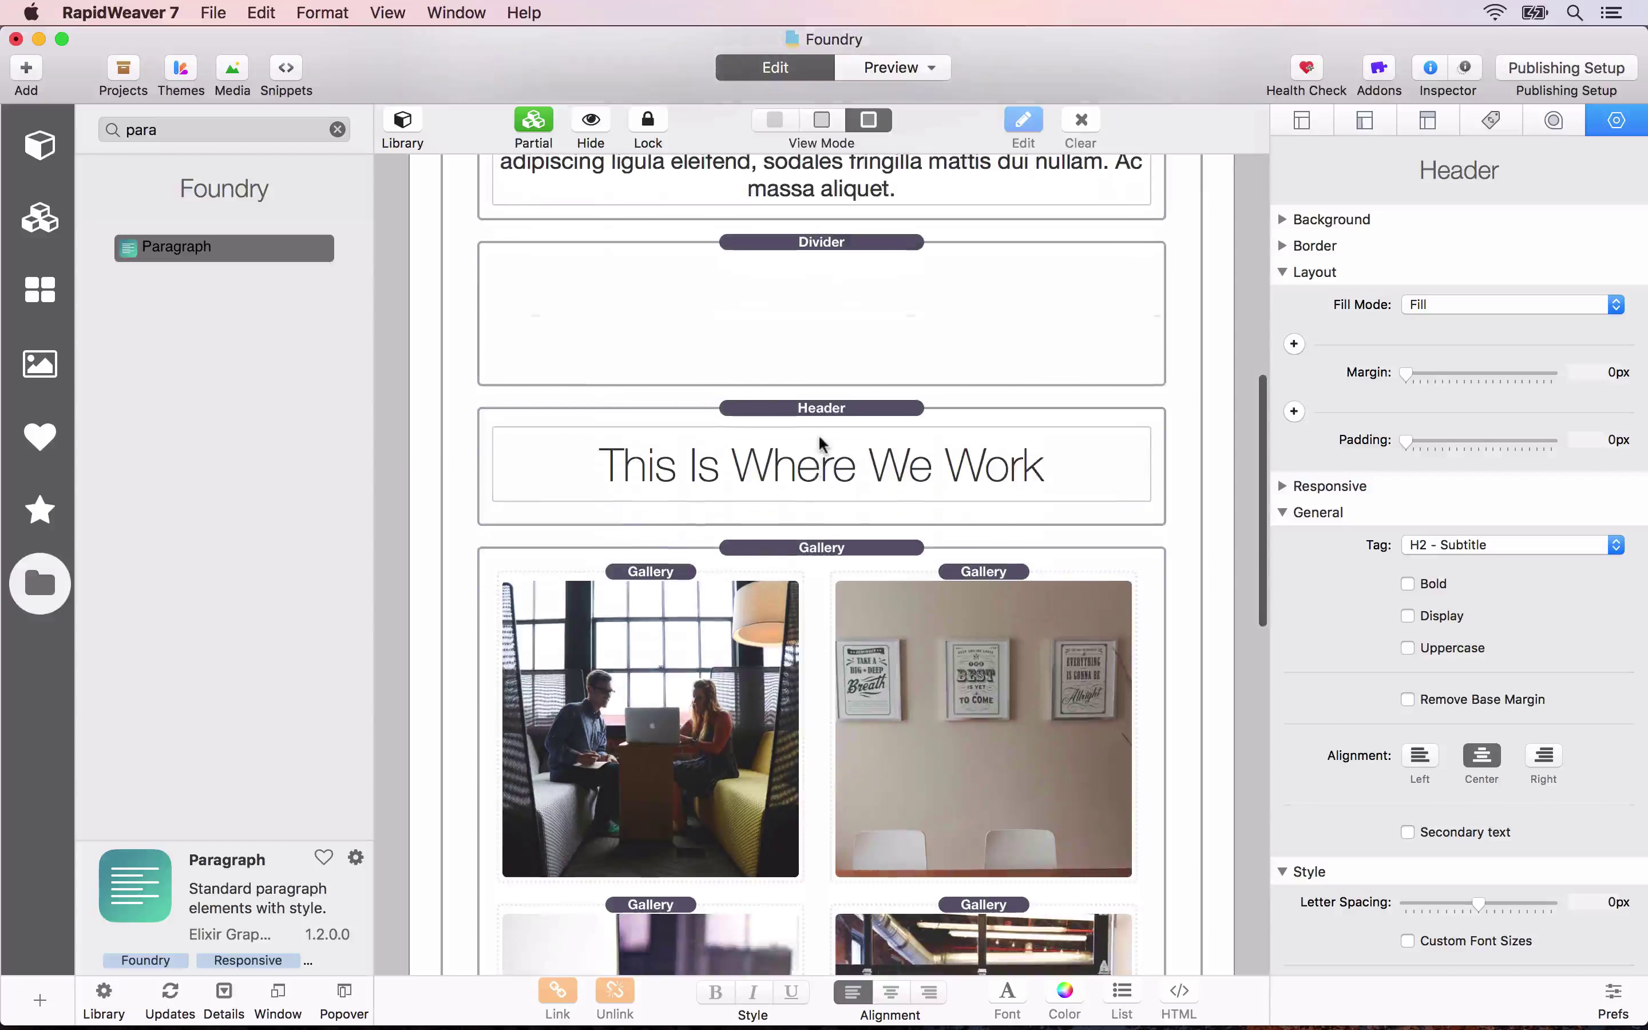
# Give the gallery individual padding with 20 px at the top.
pyautogui.click(822, 443)
pyautogui.click(818, 549)
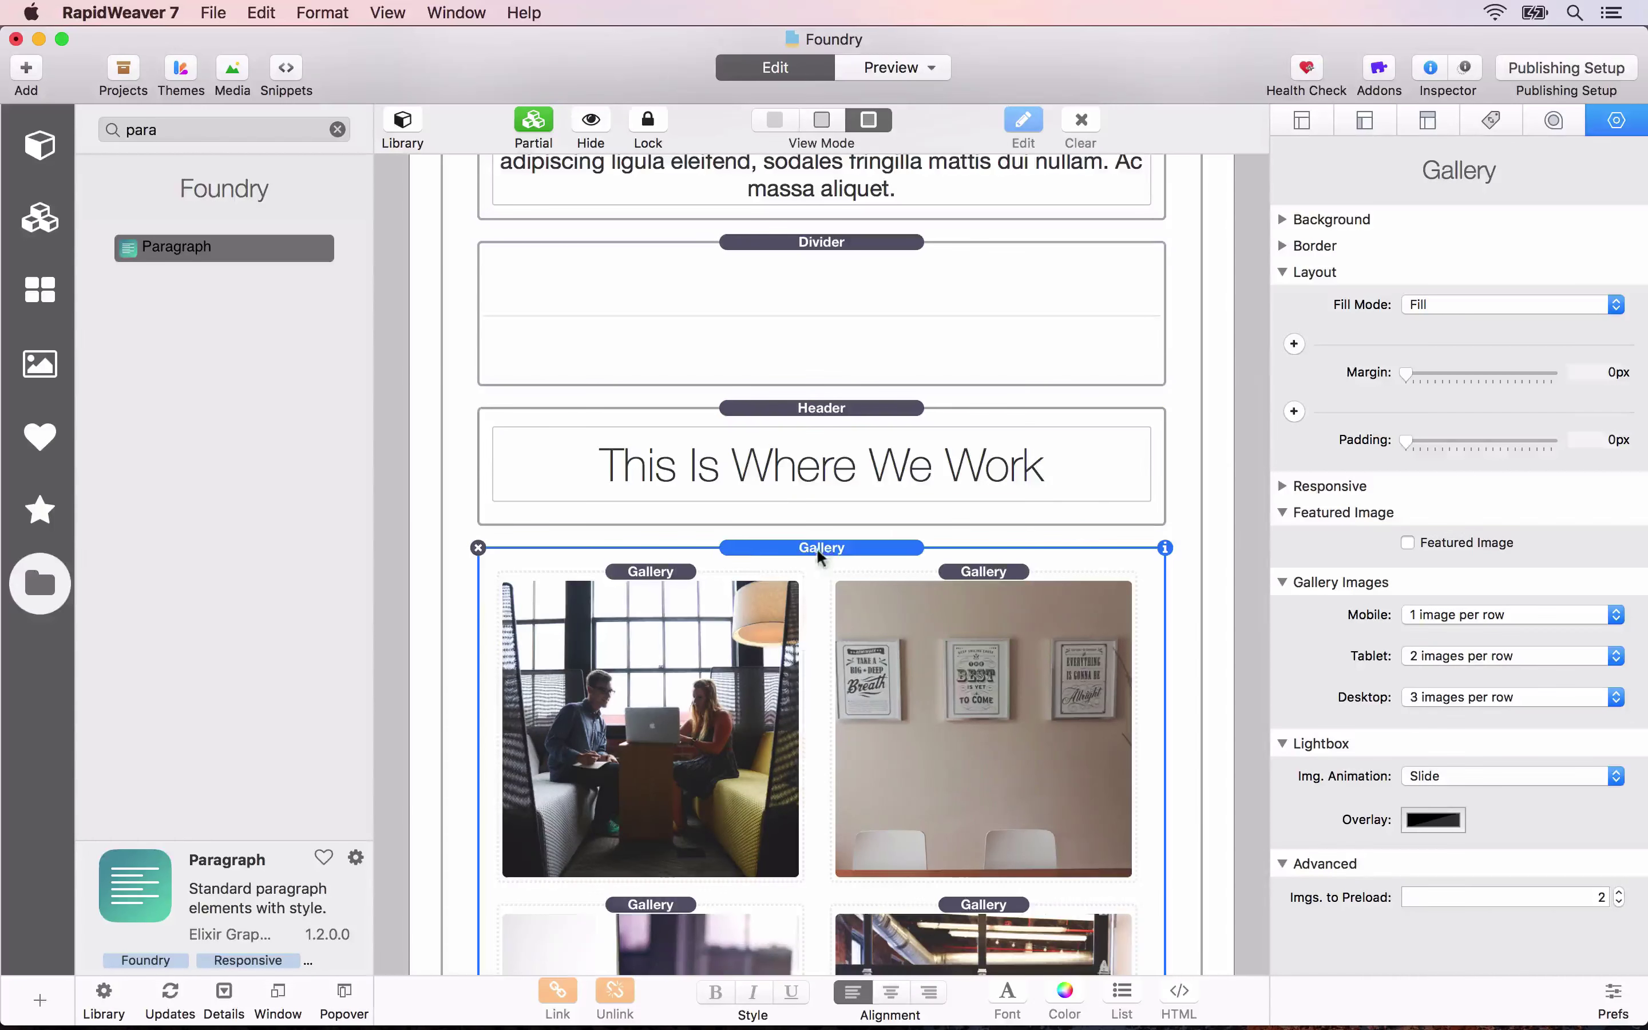
pyautogui.click(1293, 411)
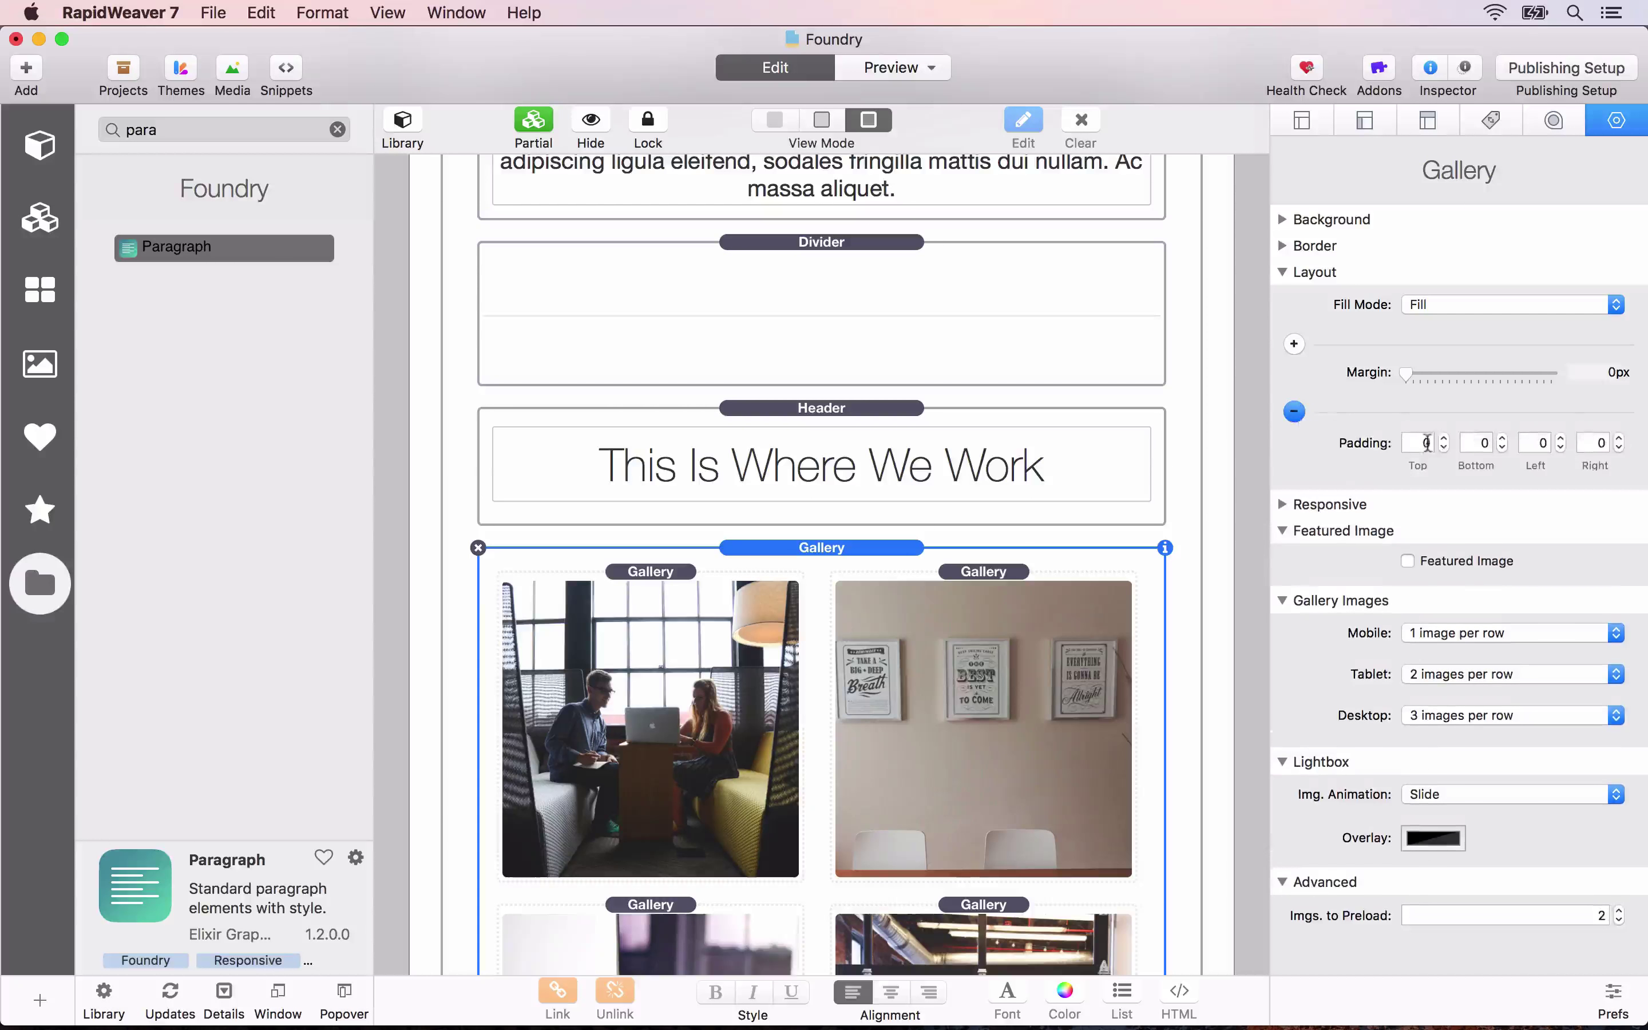
pyautogui.click(1422, 443)
pyautogui.write('20')
pyautogui.press('Tab')
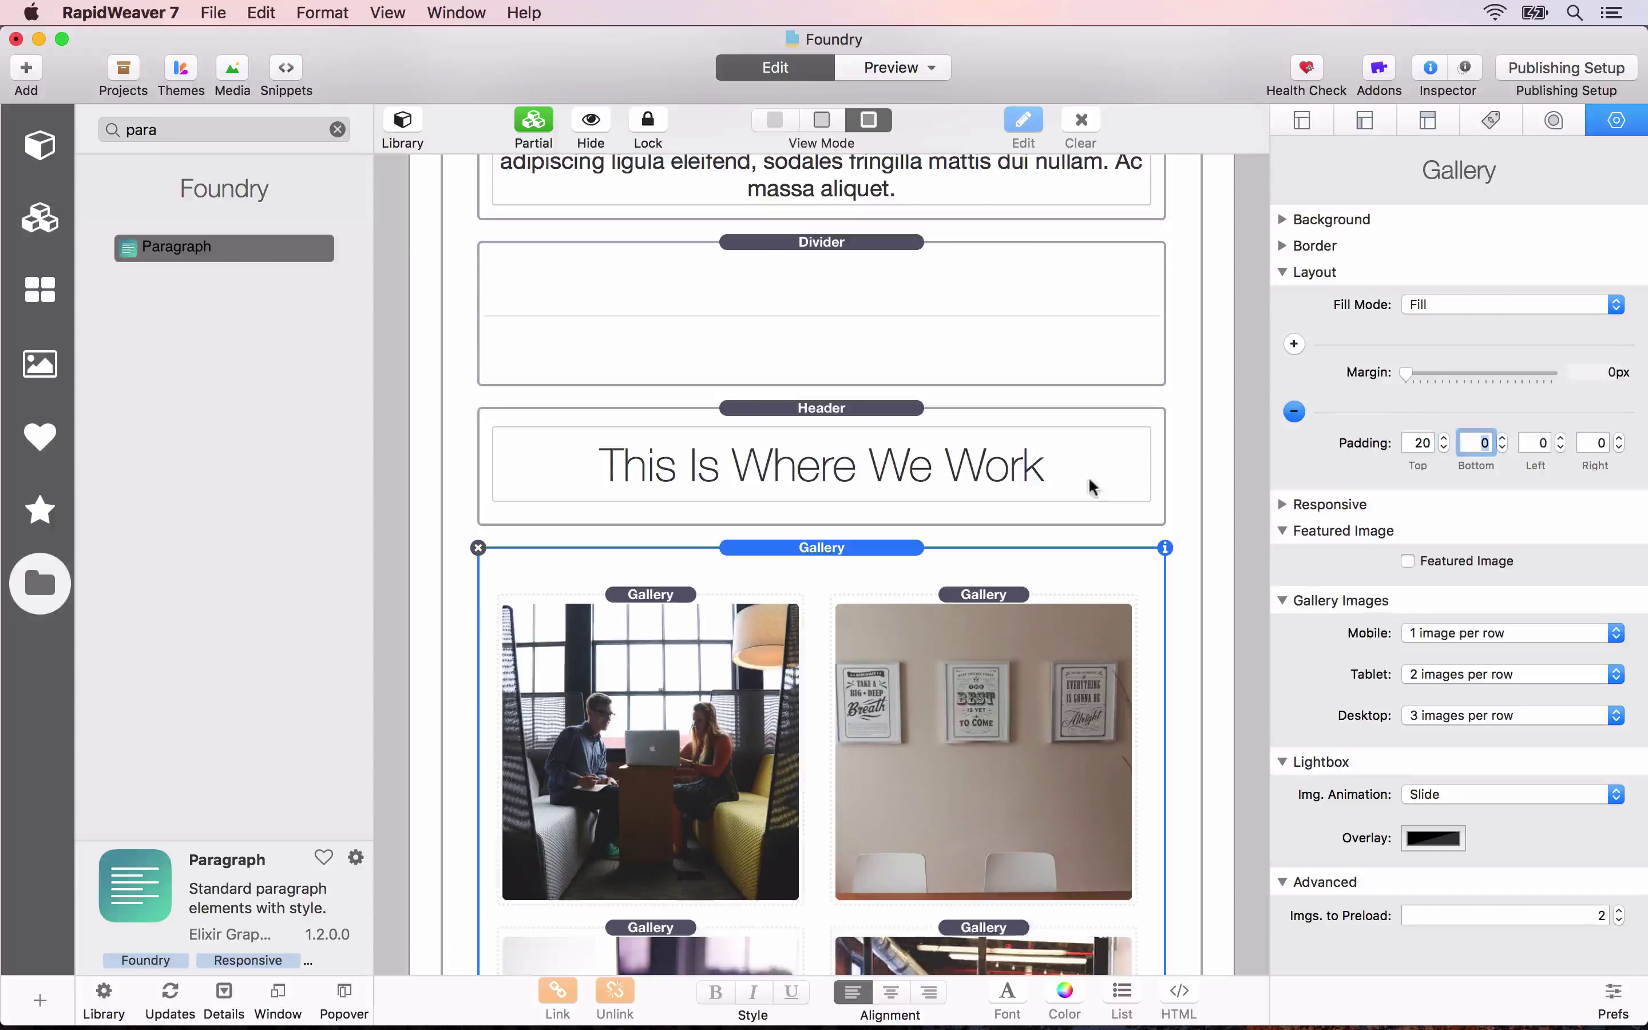
# Add the Global Footer partial below the content container at the end of the page.
pyautogui.scroll(-15, 1088, 483)
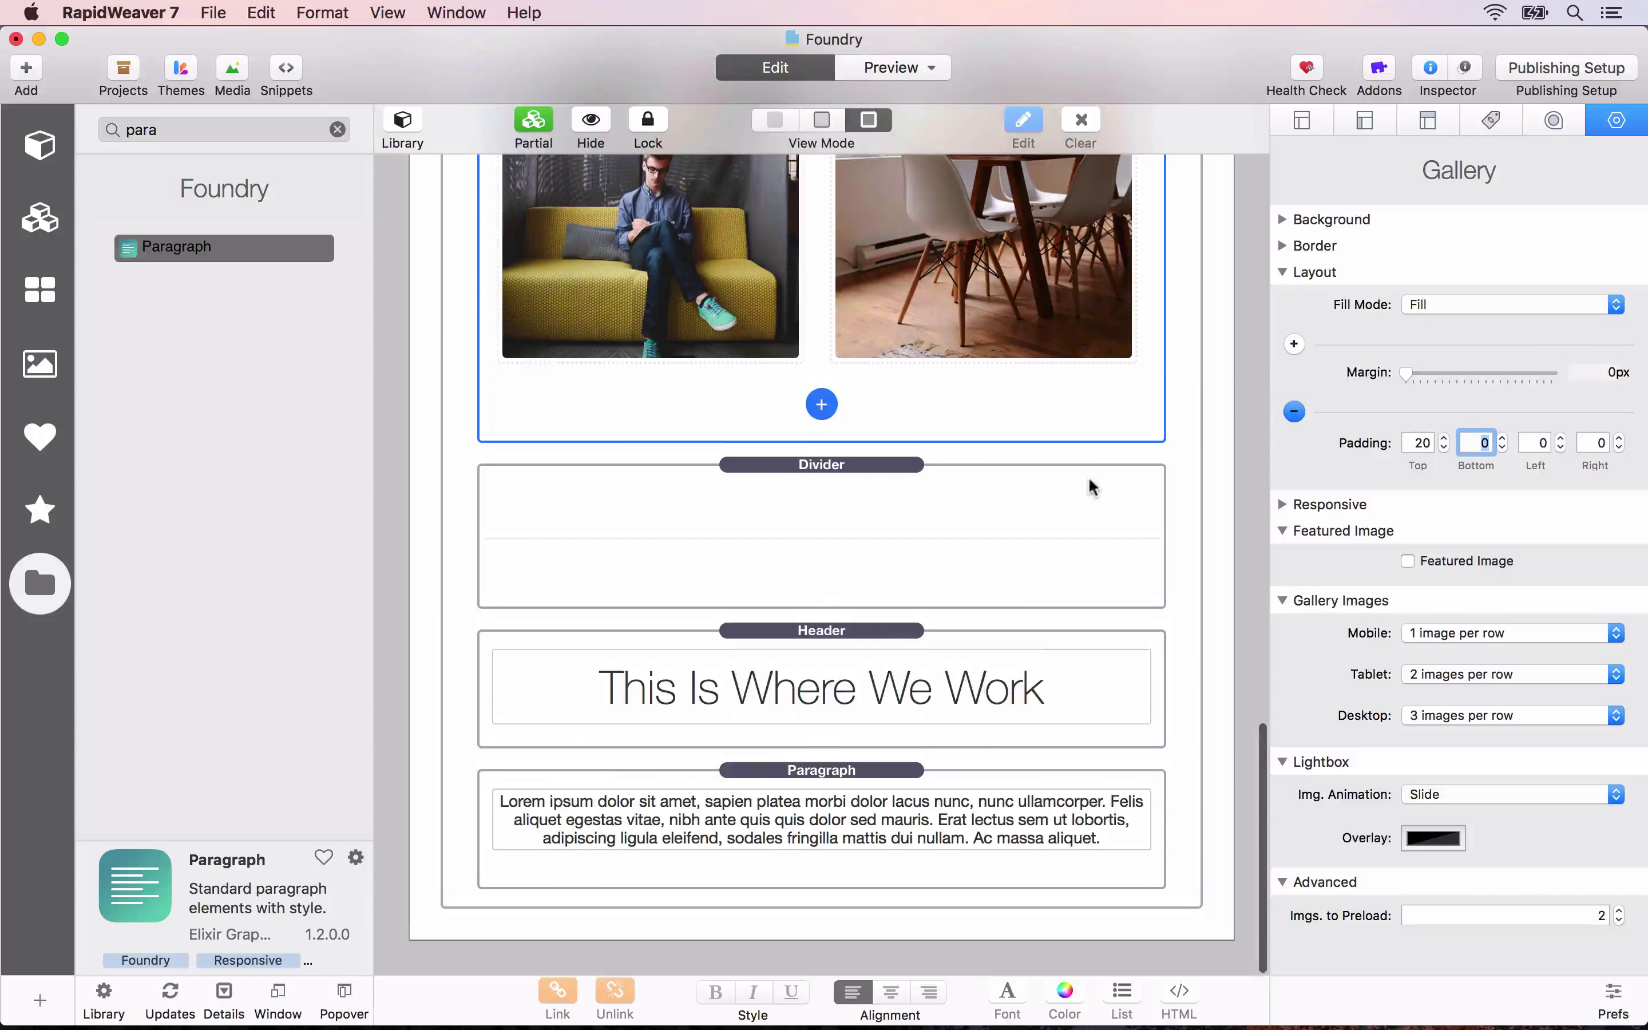
pyautogui.click(337, 130)
pyautogui.click(41, 211)
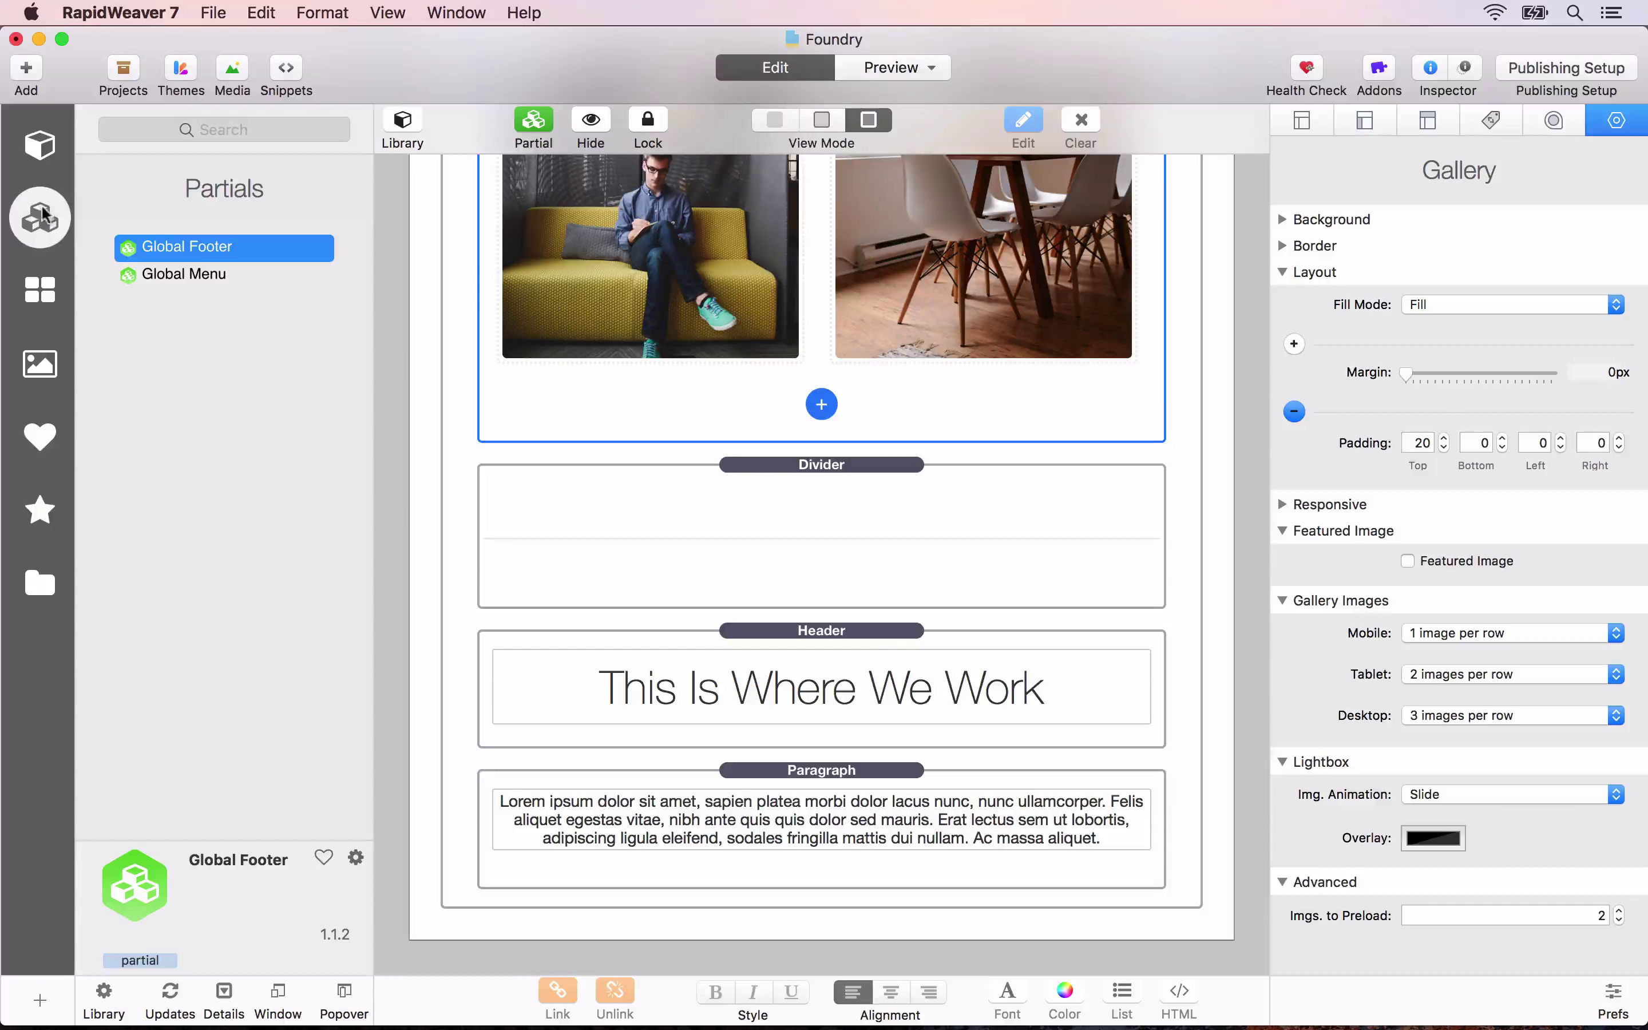
pyautogui.moveTo(169, 249); pyautogui.dragTo(681, 914)
pyautogui.scroll(-5, 749, 858)
pyautogui.scroll(-7, 766, 832)
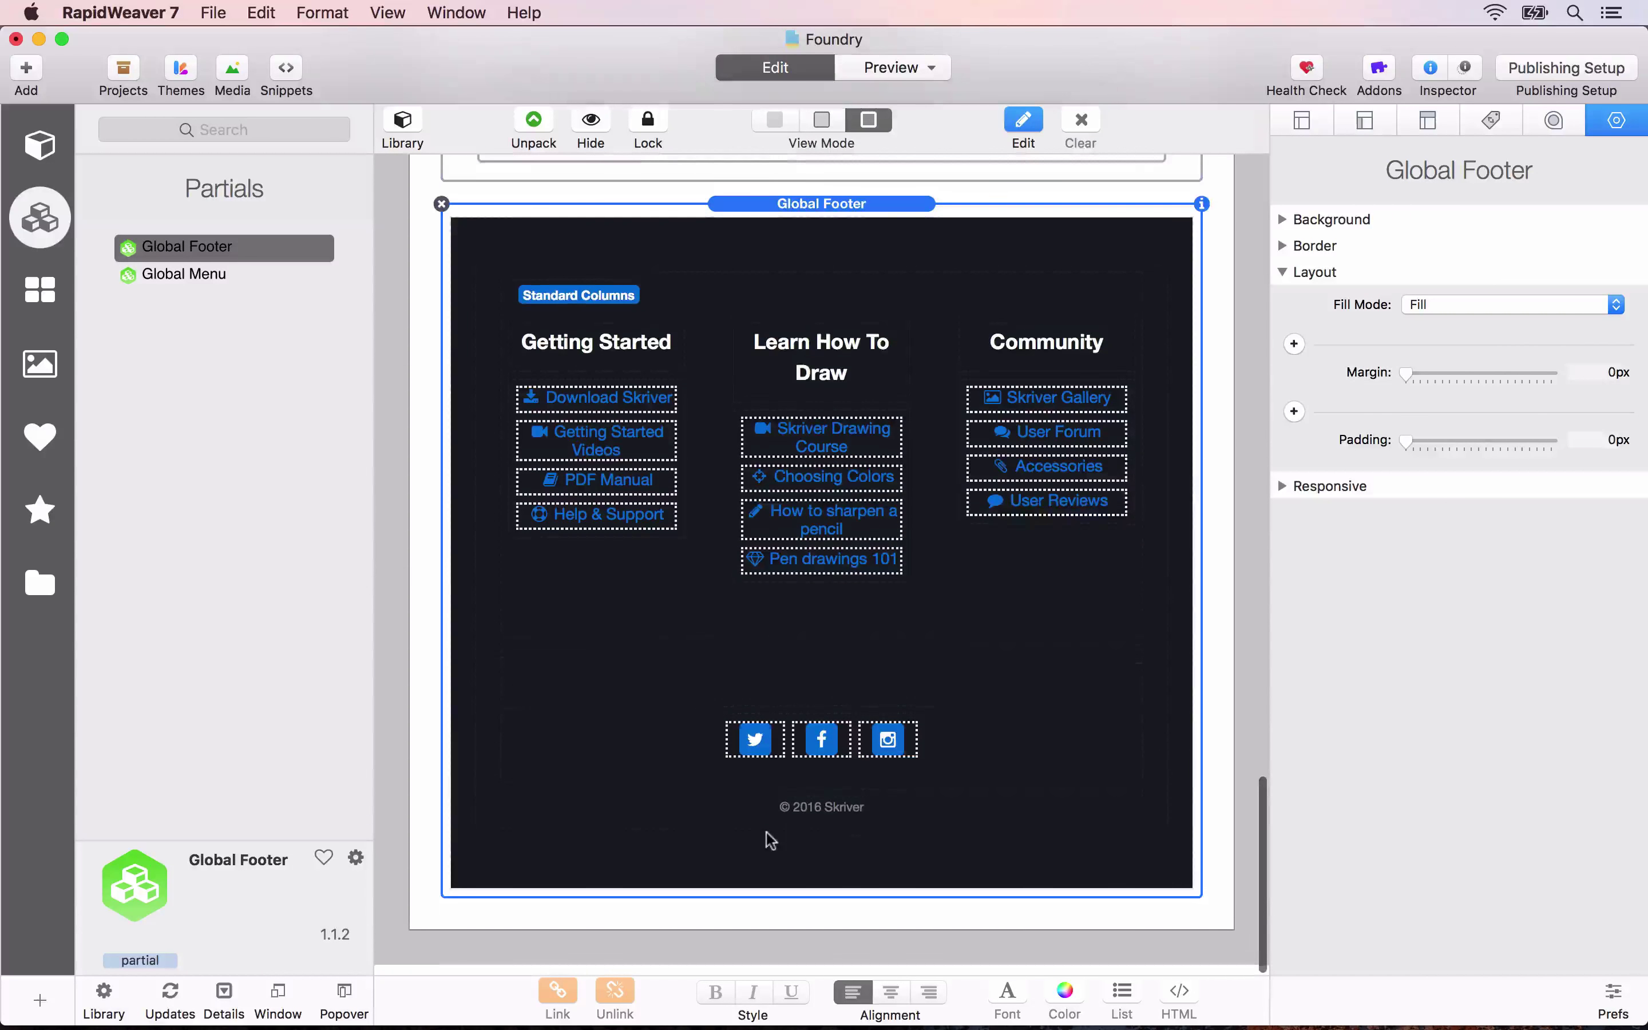
# Switch to Safari, reload the preview, and compare its gallery spacing, closing section and footer with the finished About page.
pyautogui.press('super+Tab')
pyautogui.press('super+r')
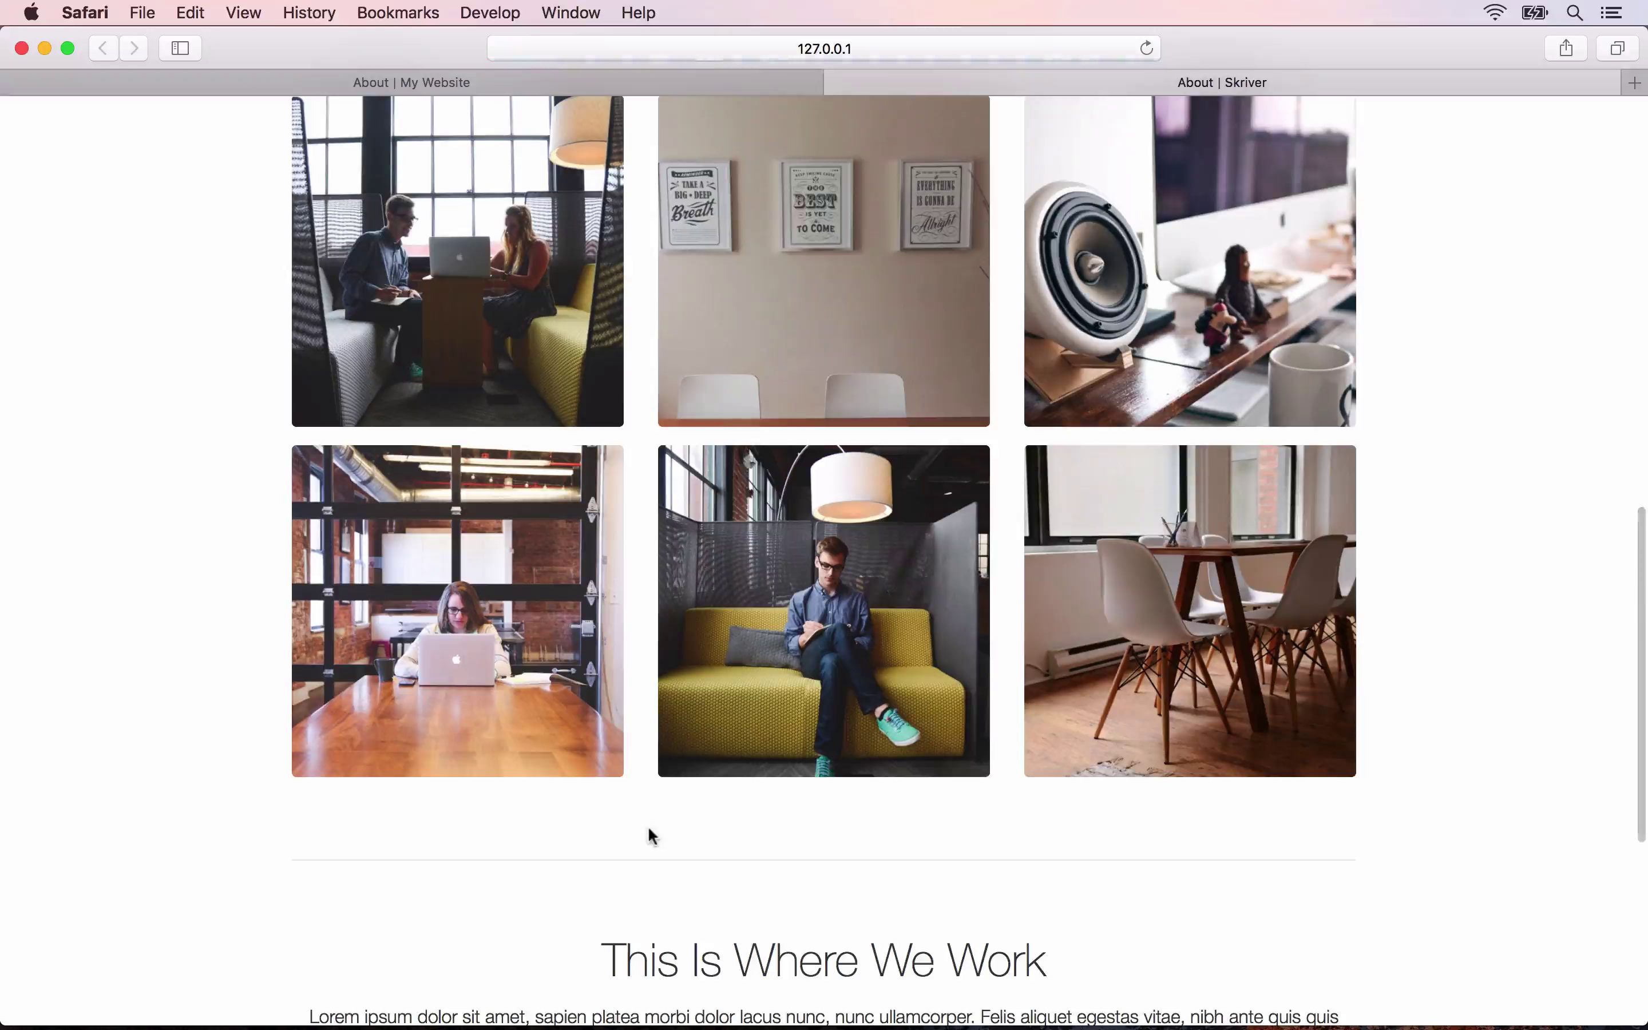
pyautogui.scroll(10, 653, 683)
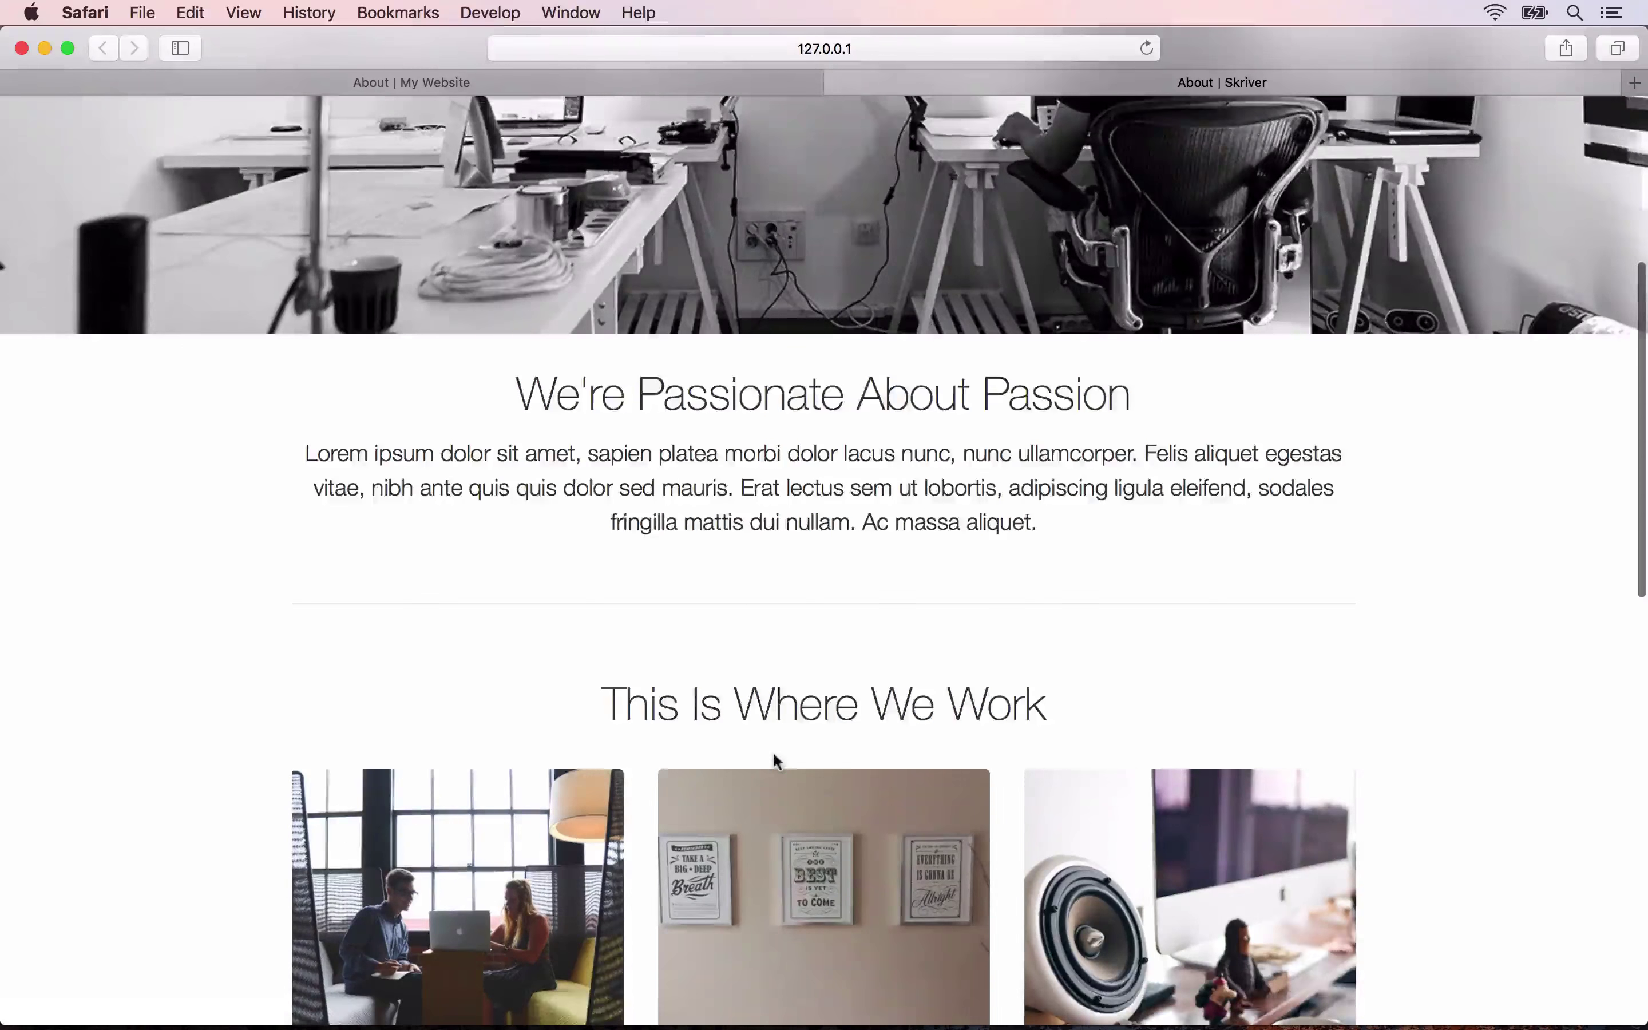
pyautogui.scroll(-10, 772, 752)
pyautogui.scroll(-6, 777, 759)
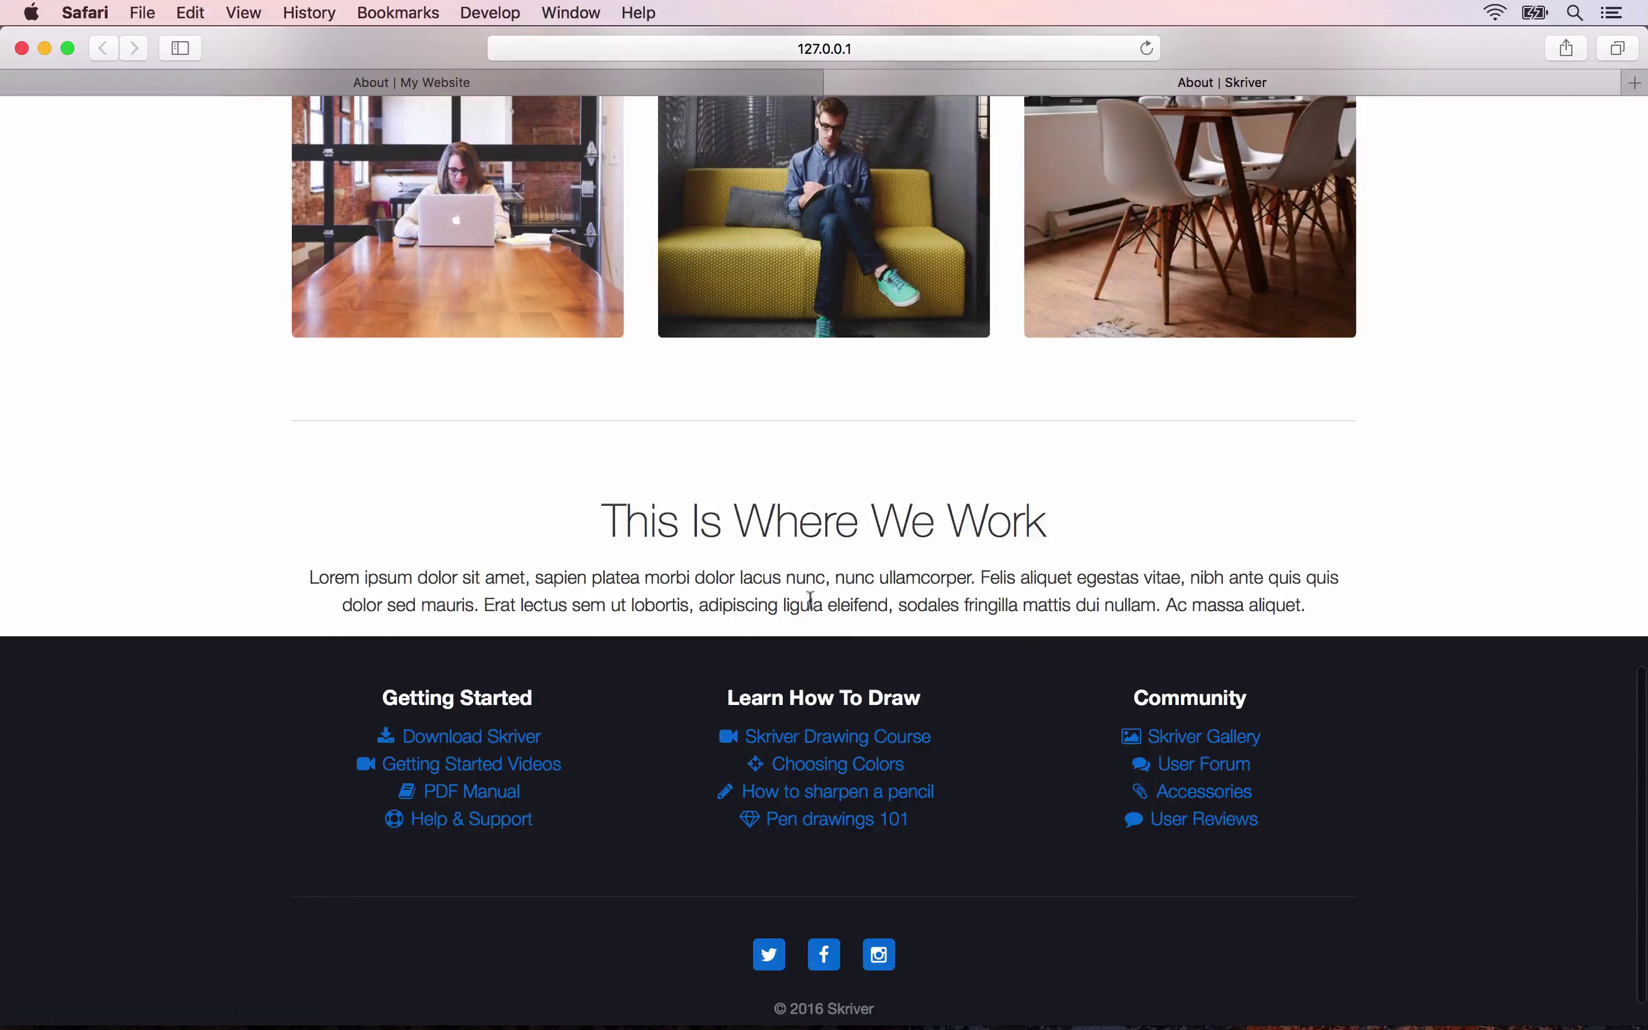
pyautogui.moveTo(597, 513); pyautogui.dragTo(1057, 547)
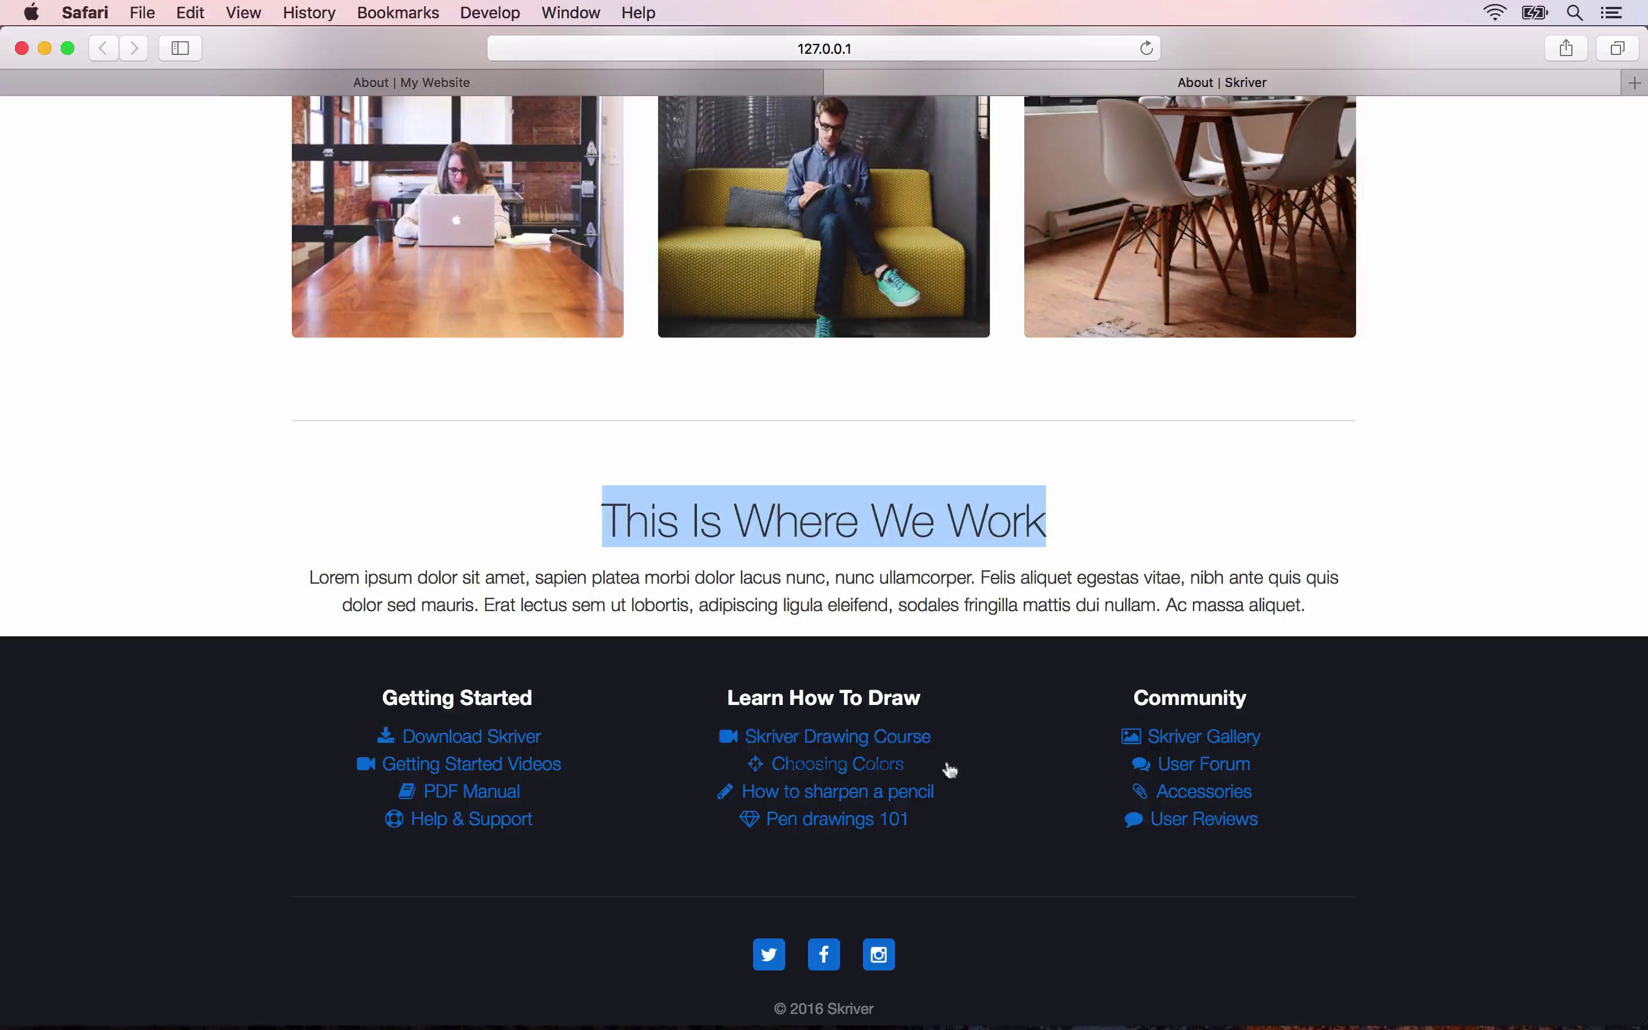
pyautogui.click(583, 80)
pyautogui.scroll(-5, 570, 489)
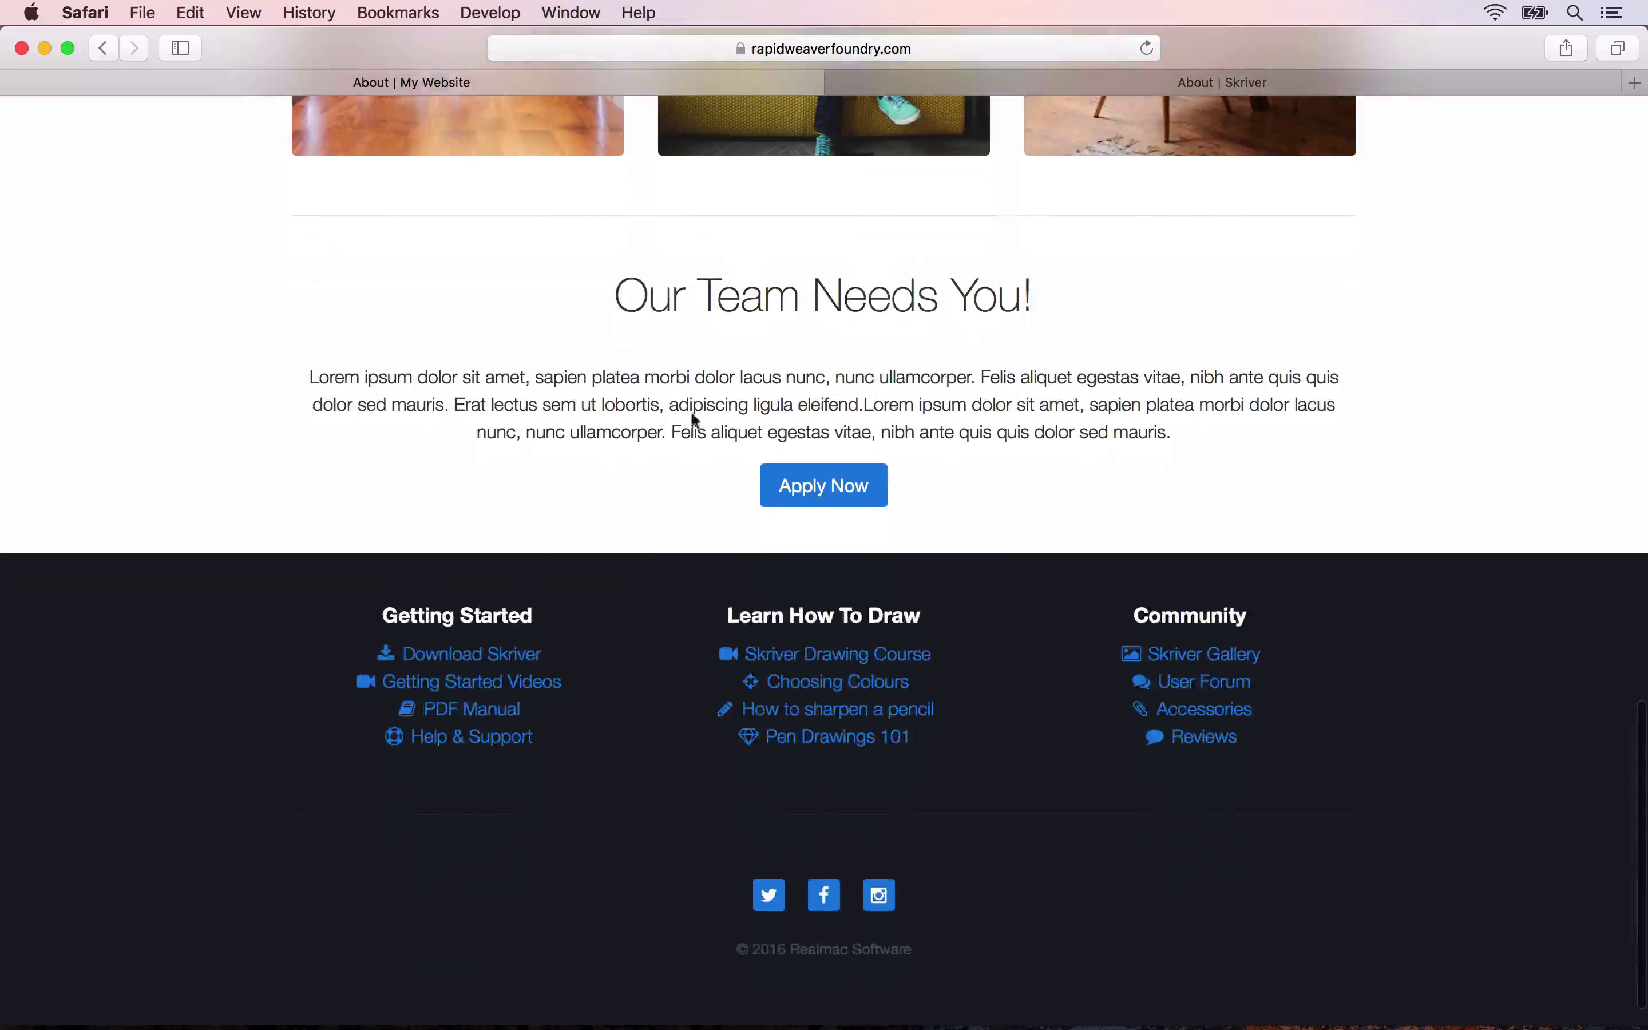
# Copy the heading "Our Team Needs You!" from the finished page and check what its Apply Now button opens.
pyautogui.moveTo(622, 303); pyautogui.dragTo(1038, 305)
pyautogui.press('super+c')
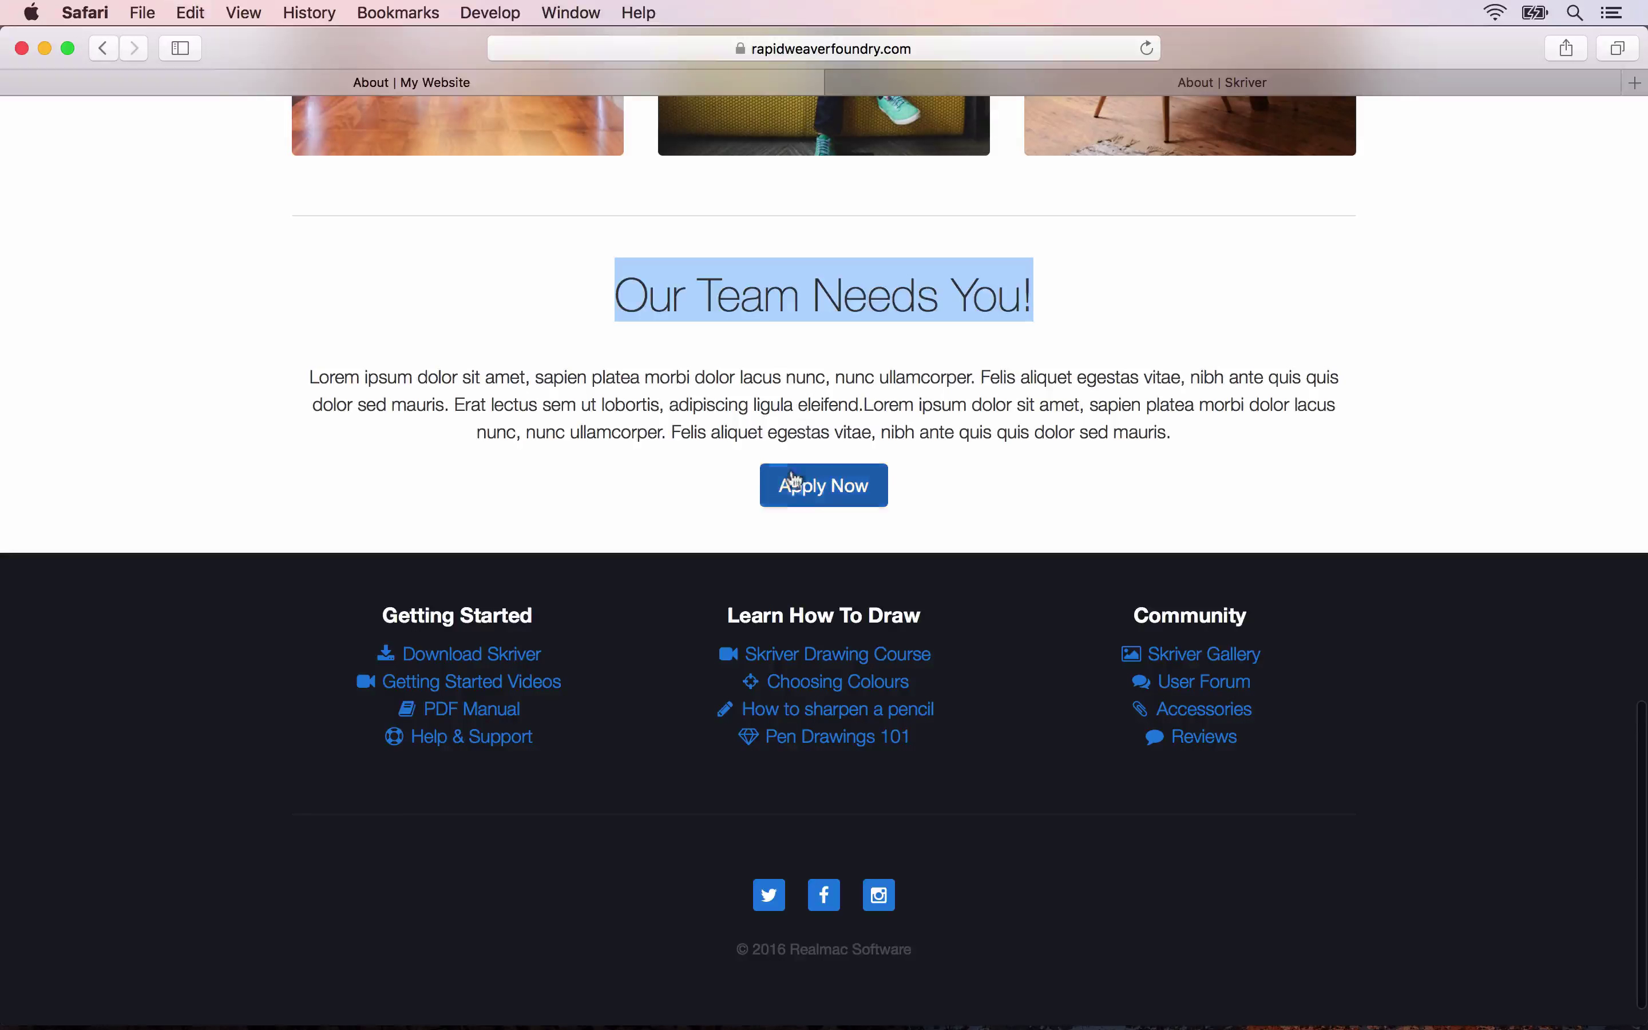
pyautogui.click(809, 499)
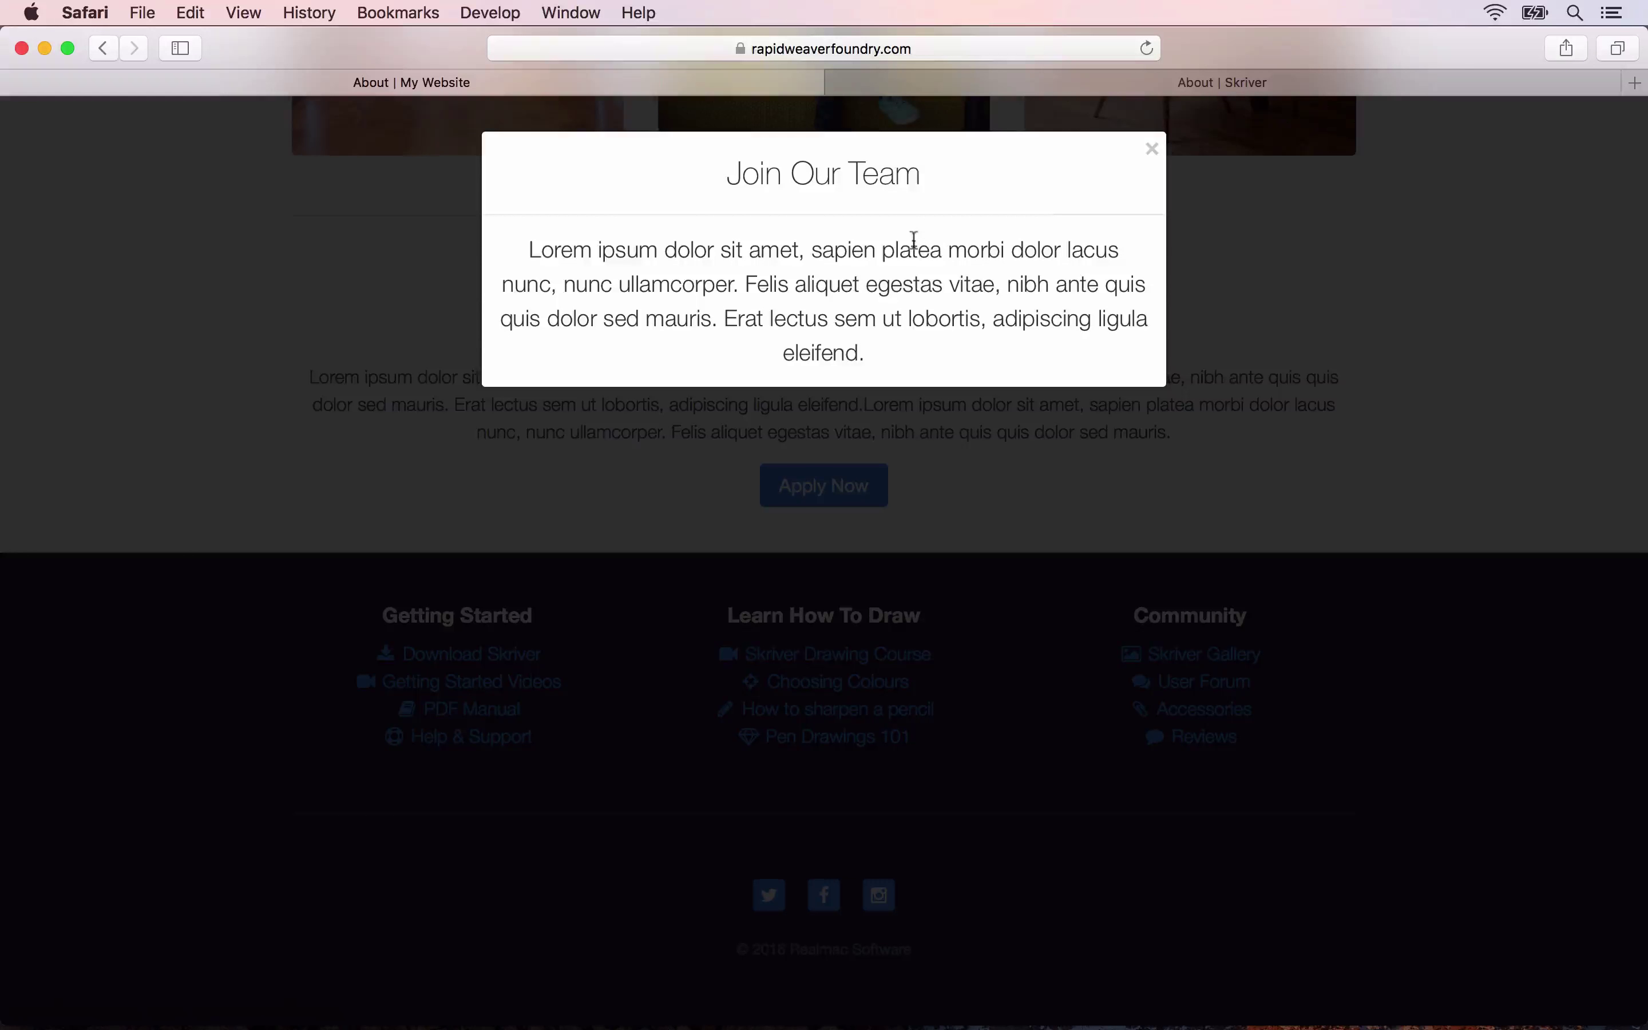
pyautogui.click(1150, 151)
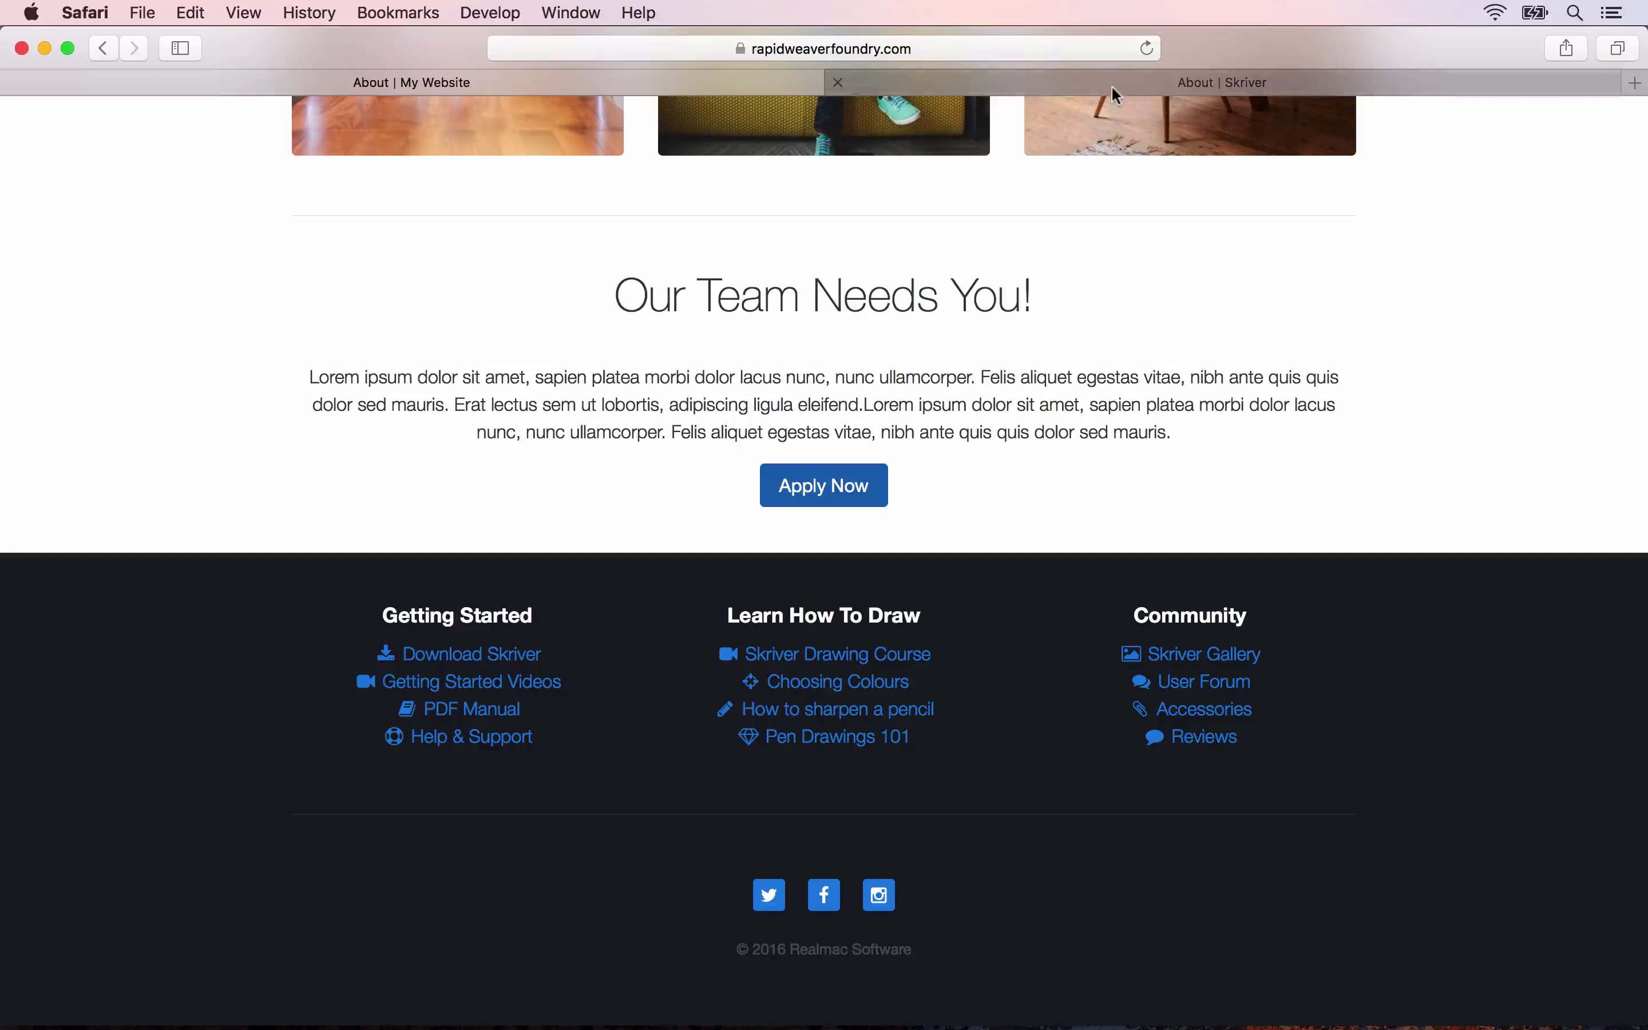
pyautogui.click(1111, 86)
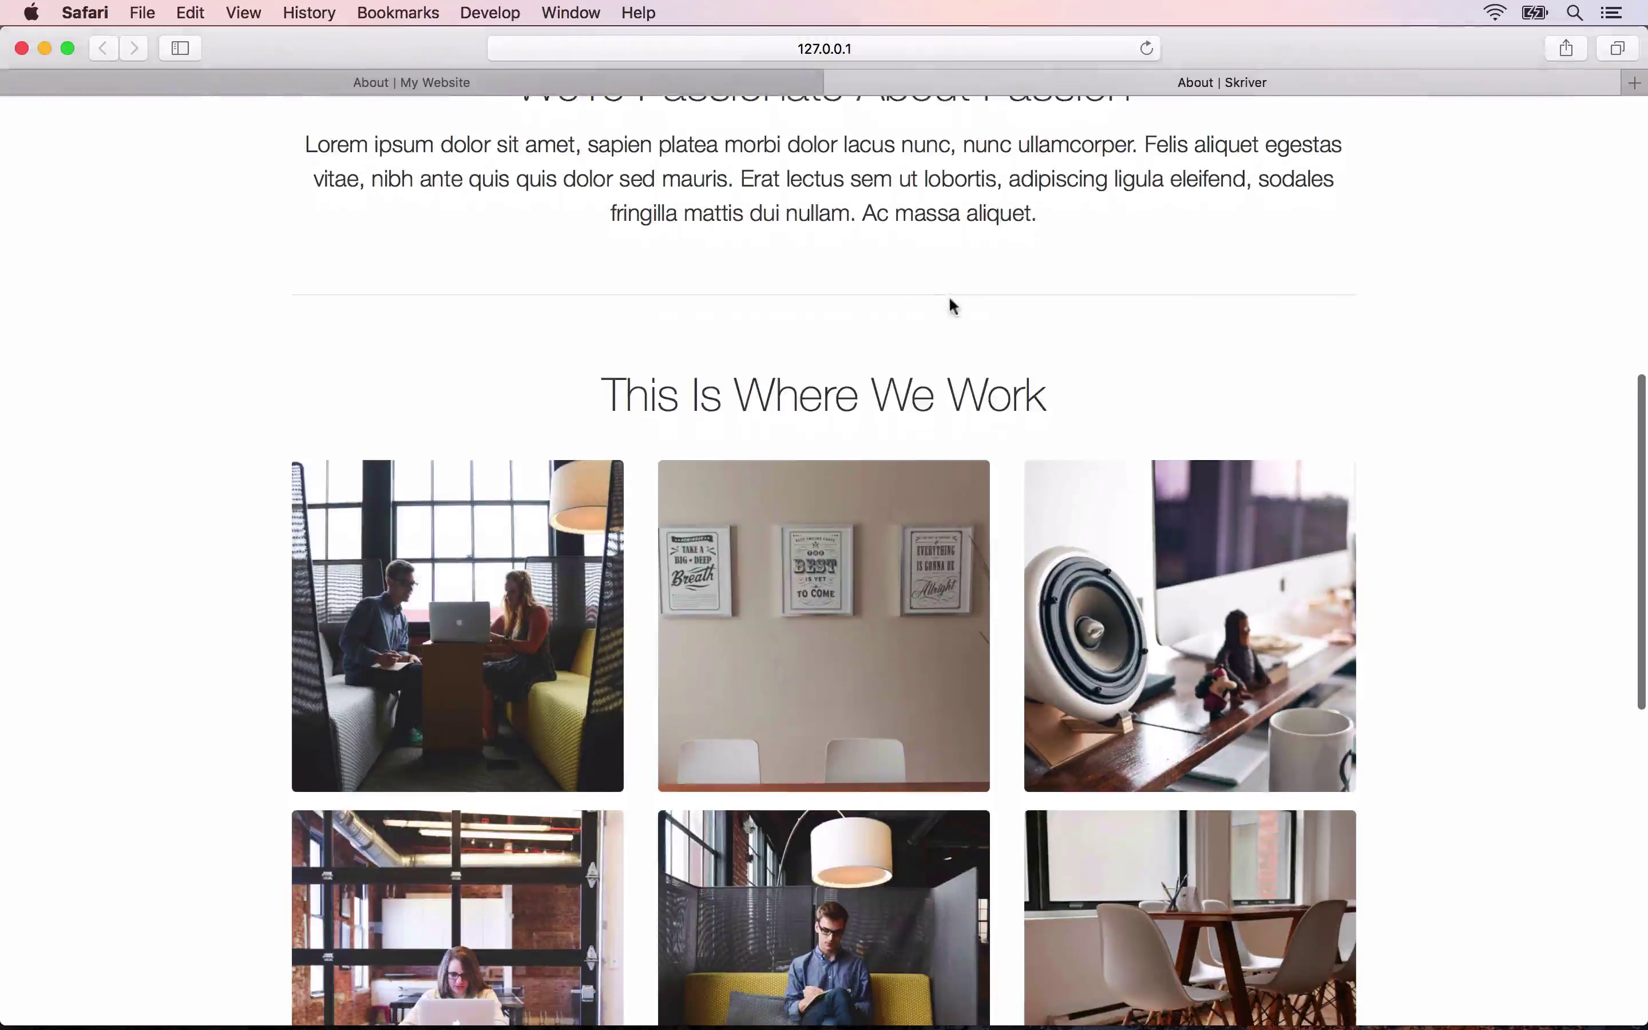
# Switch back to RapidWeaver and replace the text of the header below the last divider with "Our Team Needs You!".
pyautogui.press('super+Tab')
pyautogui.scroll(10, 783, 463)
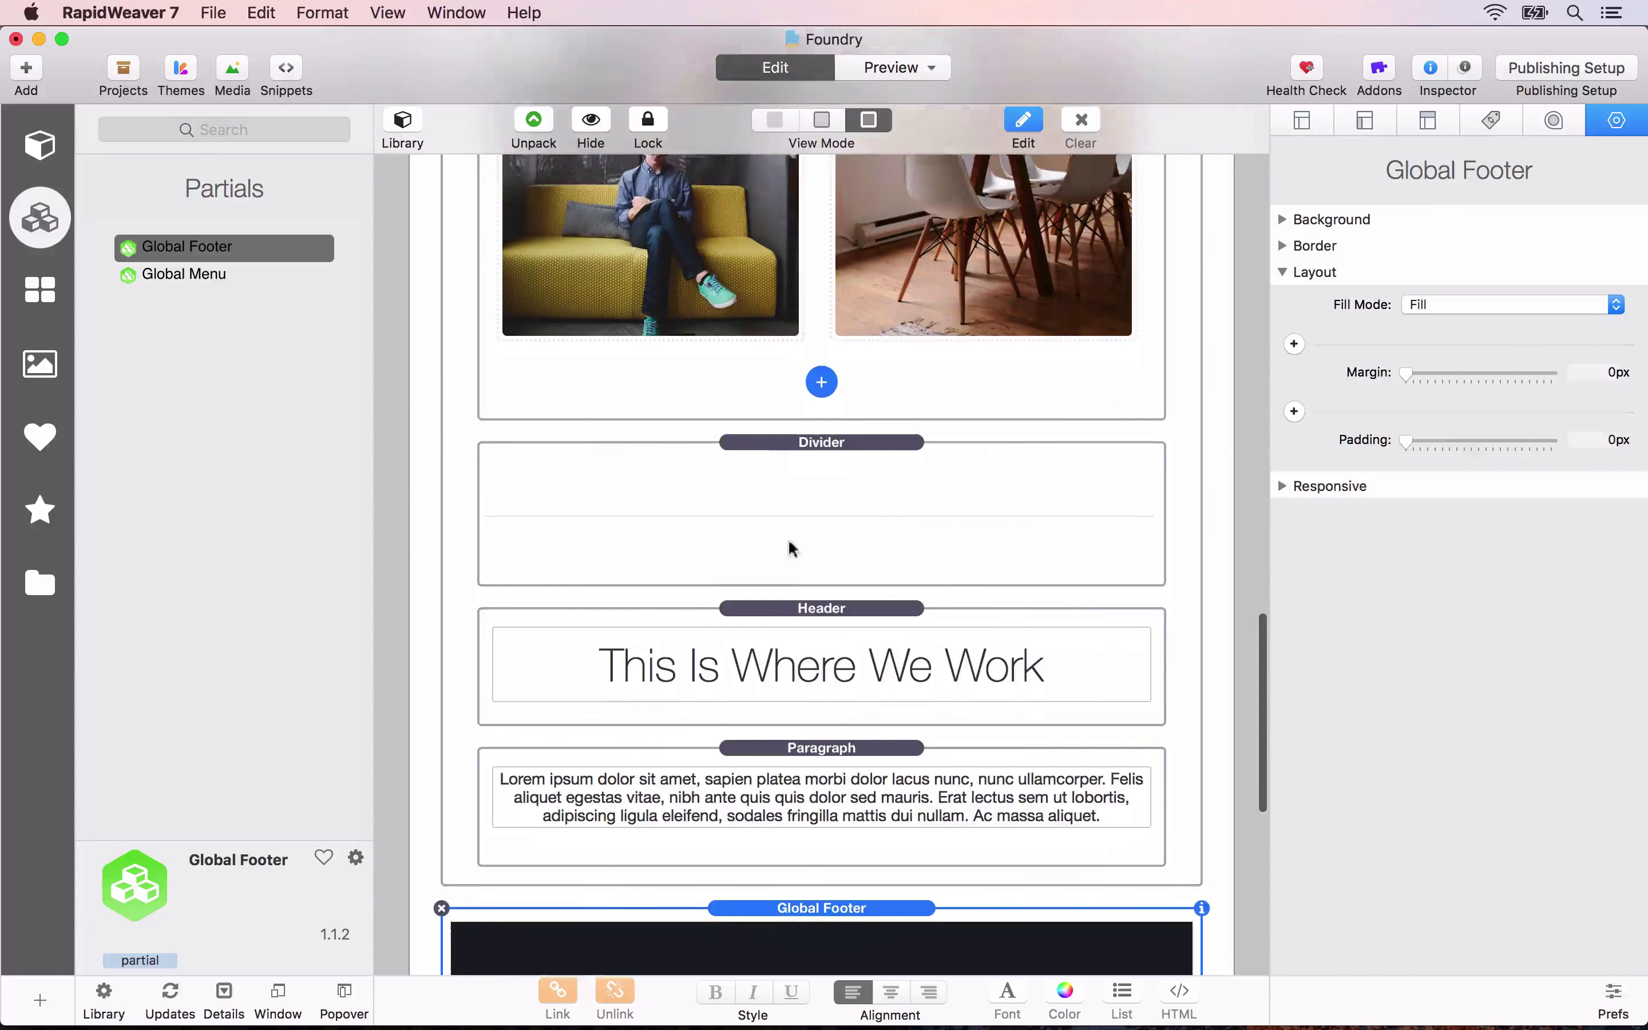
pyautogui.doubleClick(784, 616)
pyautogui.press('super+a')
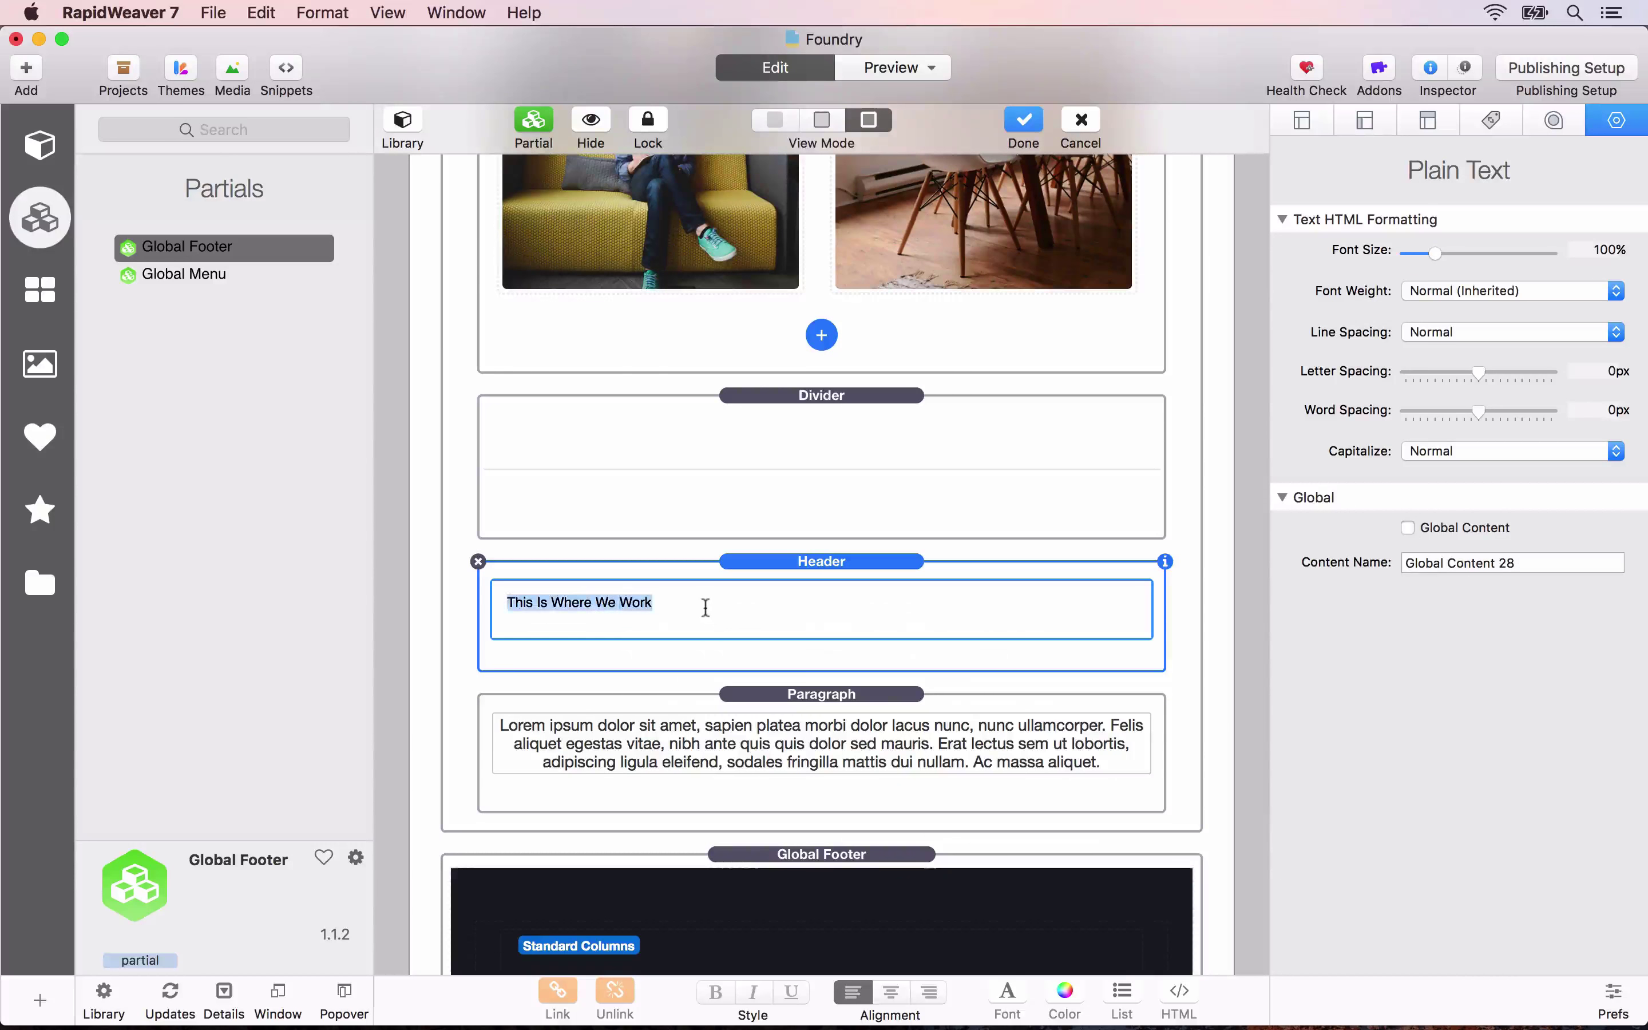
pyautogui.press('super+v')
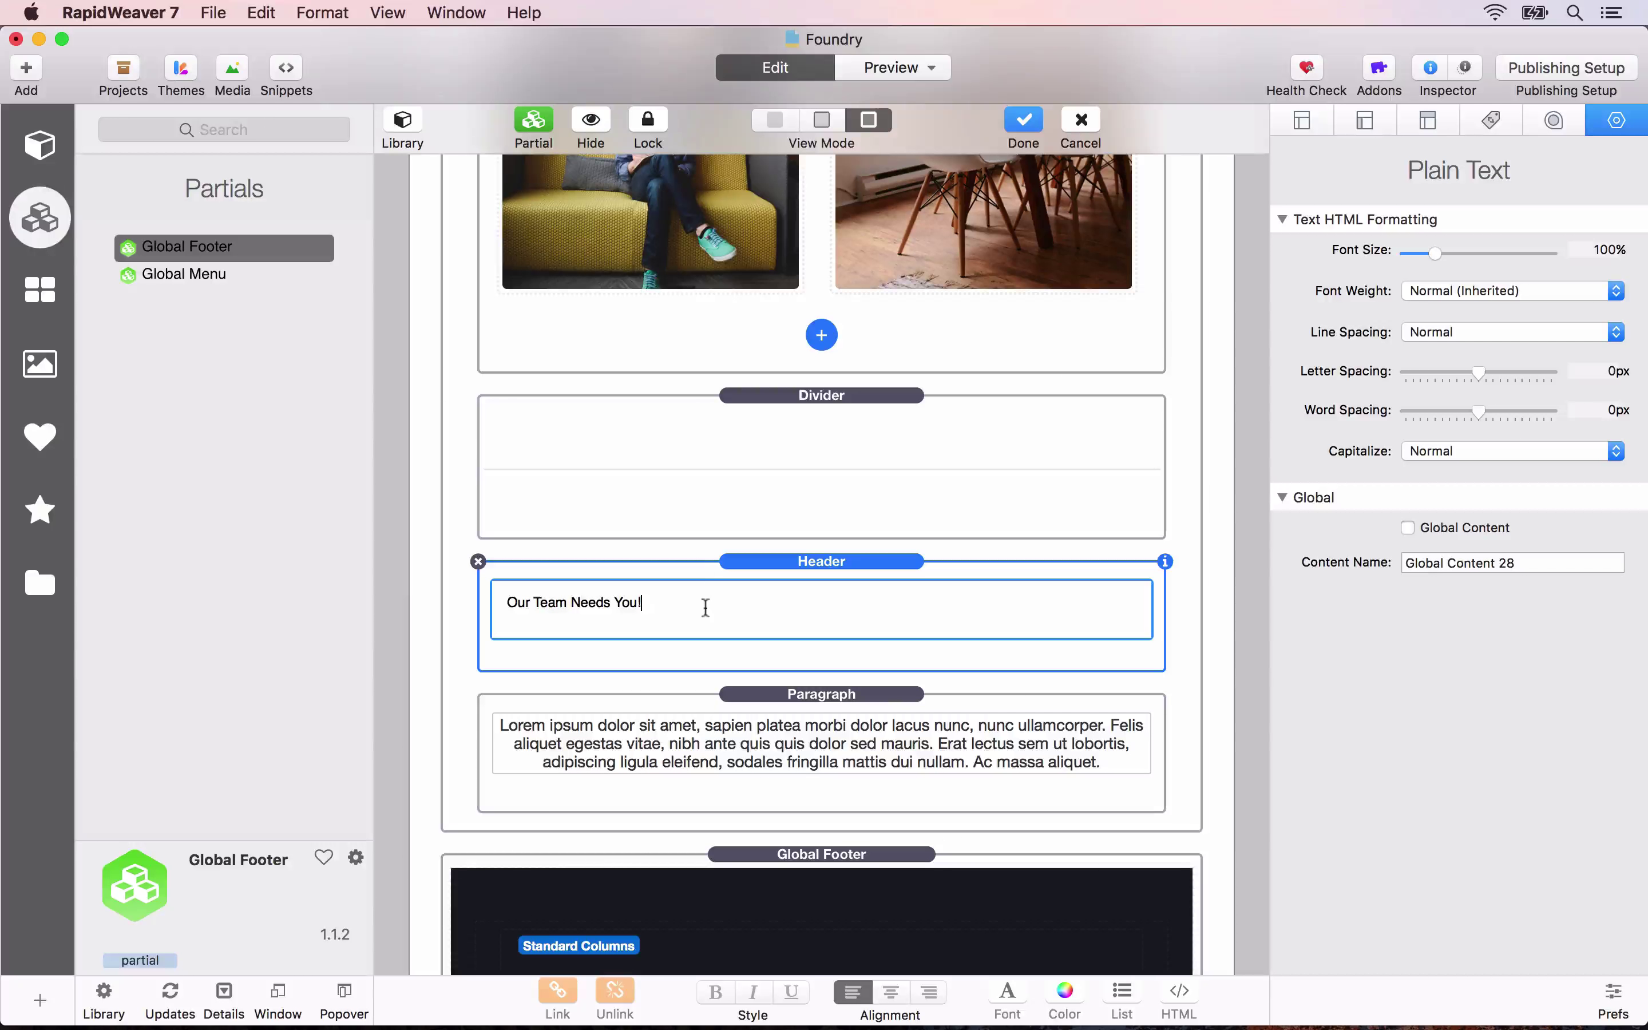
pyautogui.click(763, 555)
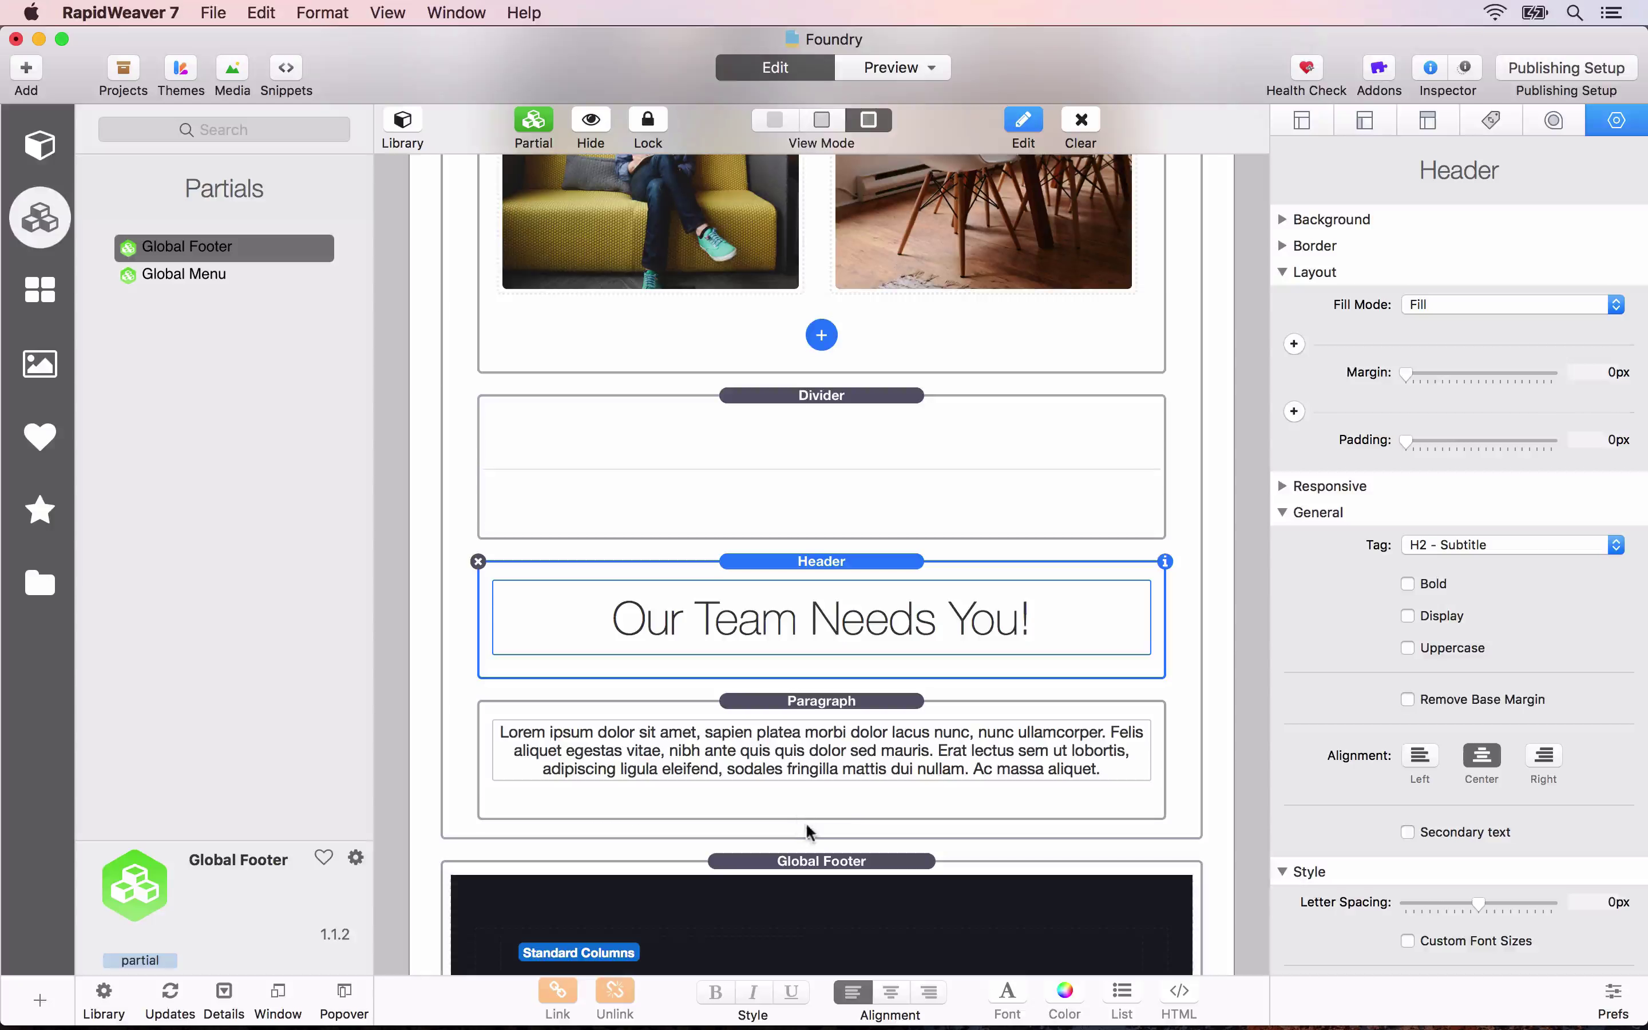
# Add a Foundry Button stack below the closing paragraph and align it to the center.
pyautogui.click(31, 576)
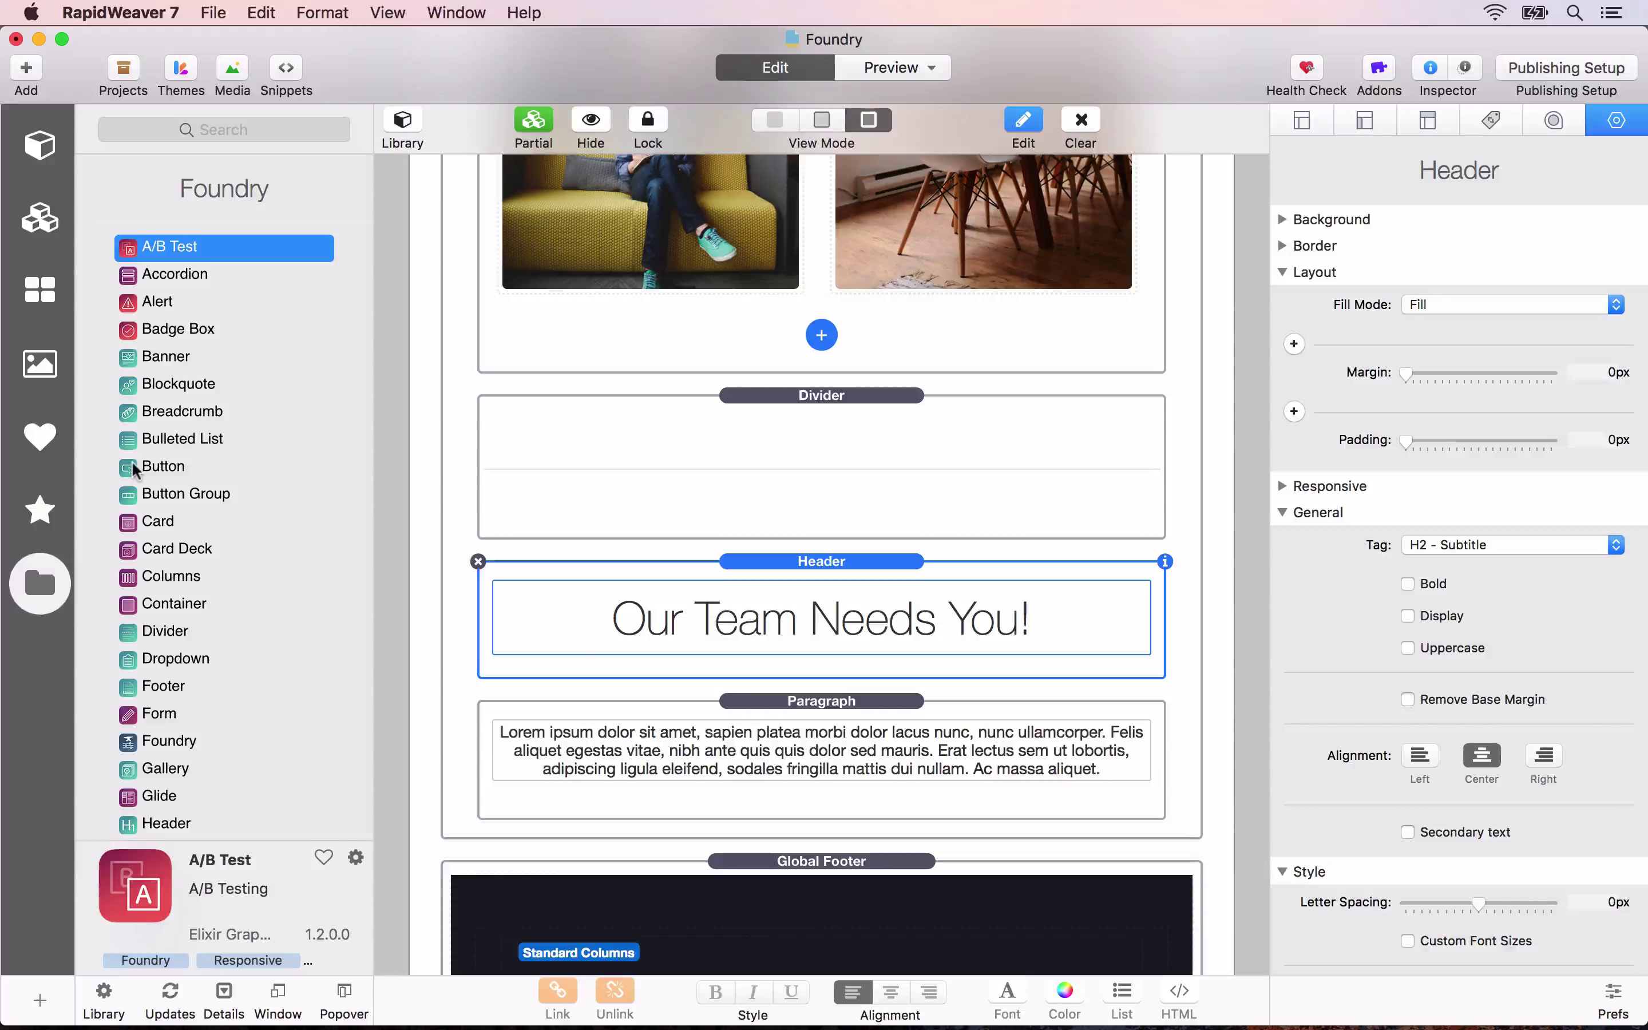
pyautogui.moveTo(133, 469); pyautogui.dragTo(774, 838)
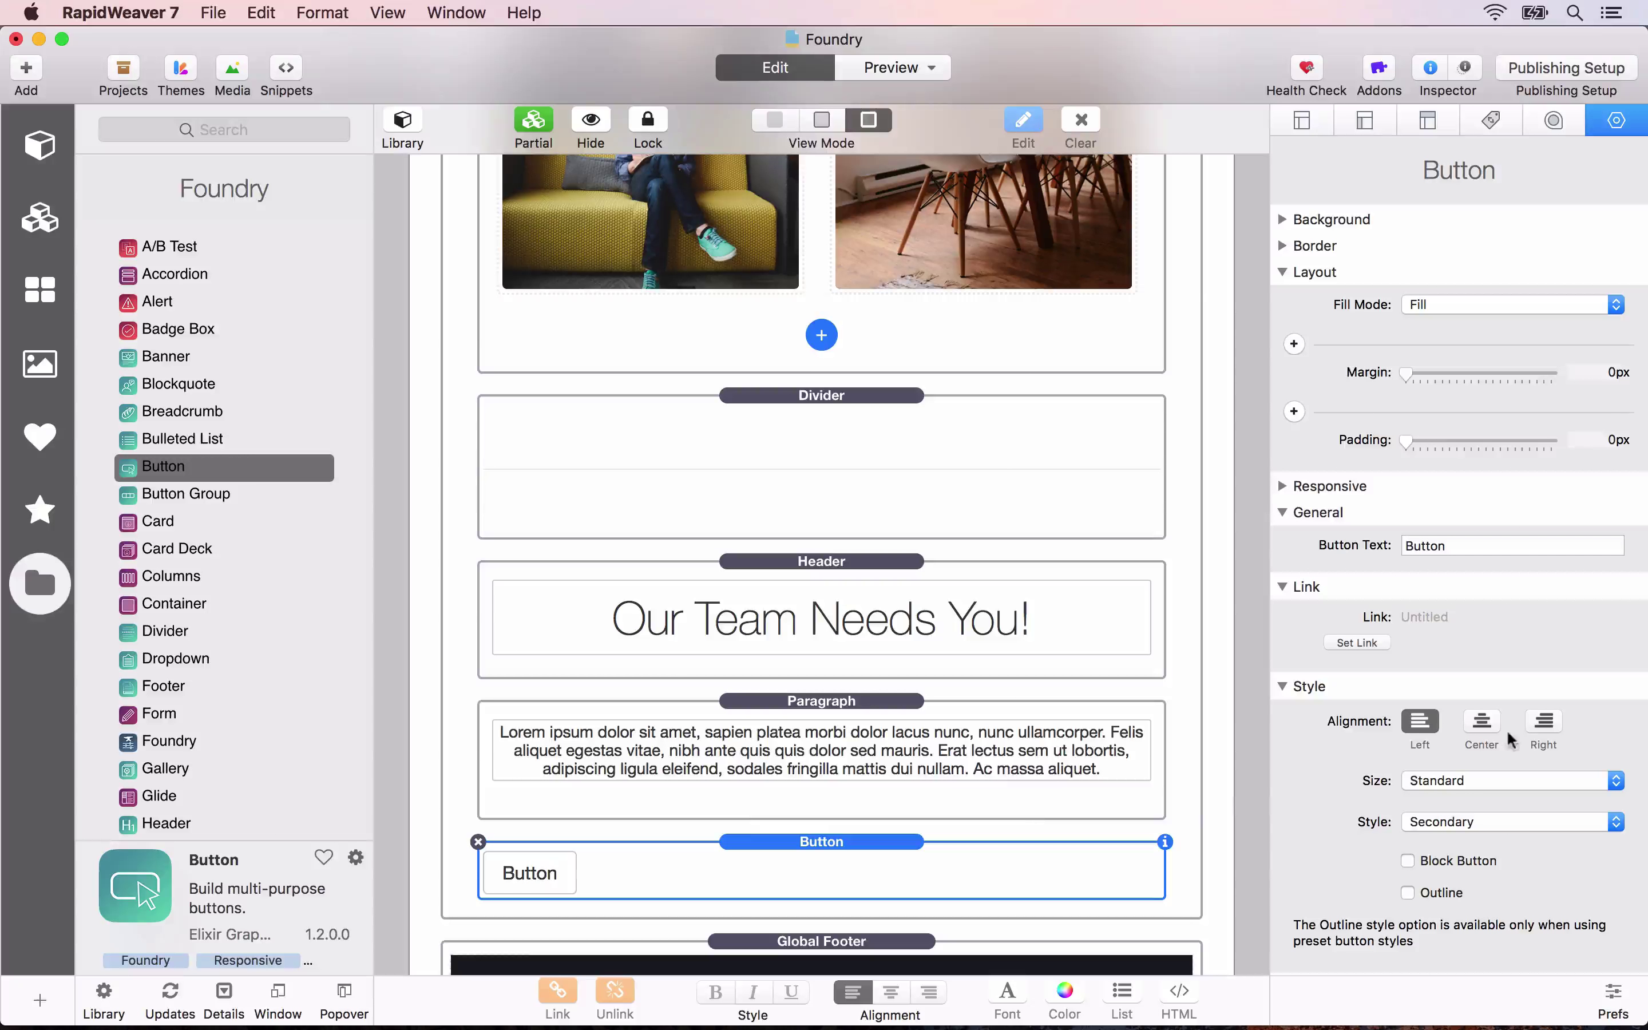
pyautogui.click(1484, 722)
pyautogui.scroll(-2, 1455, 755)
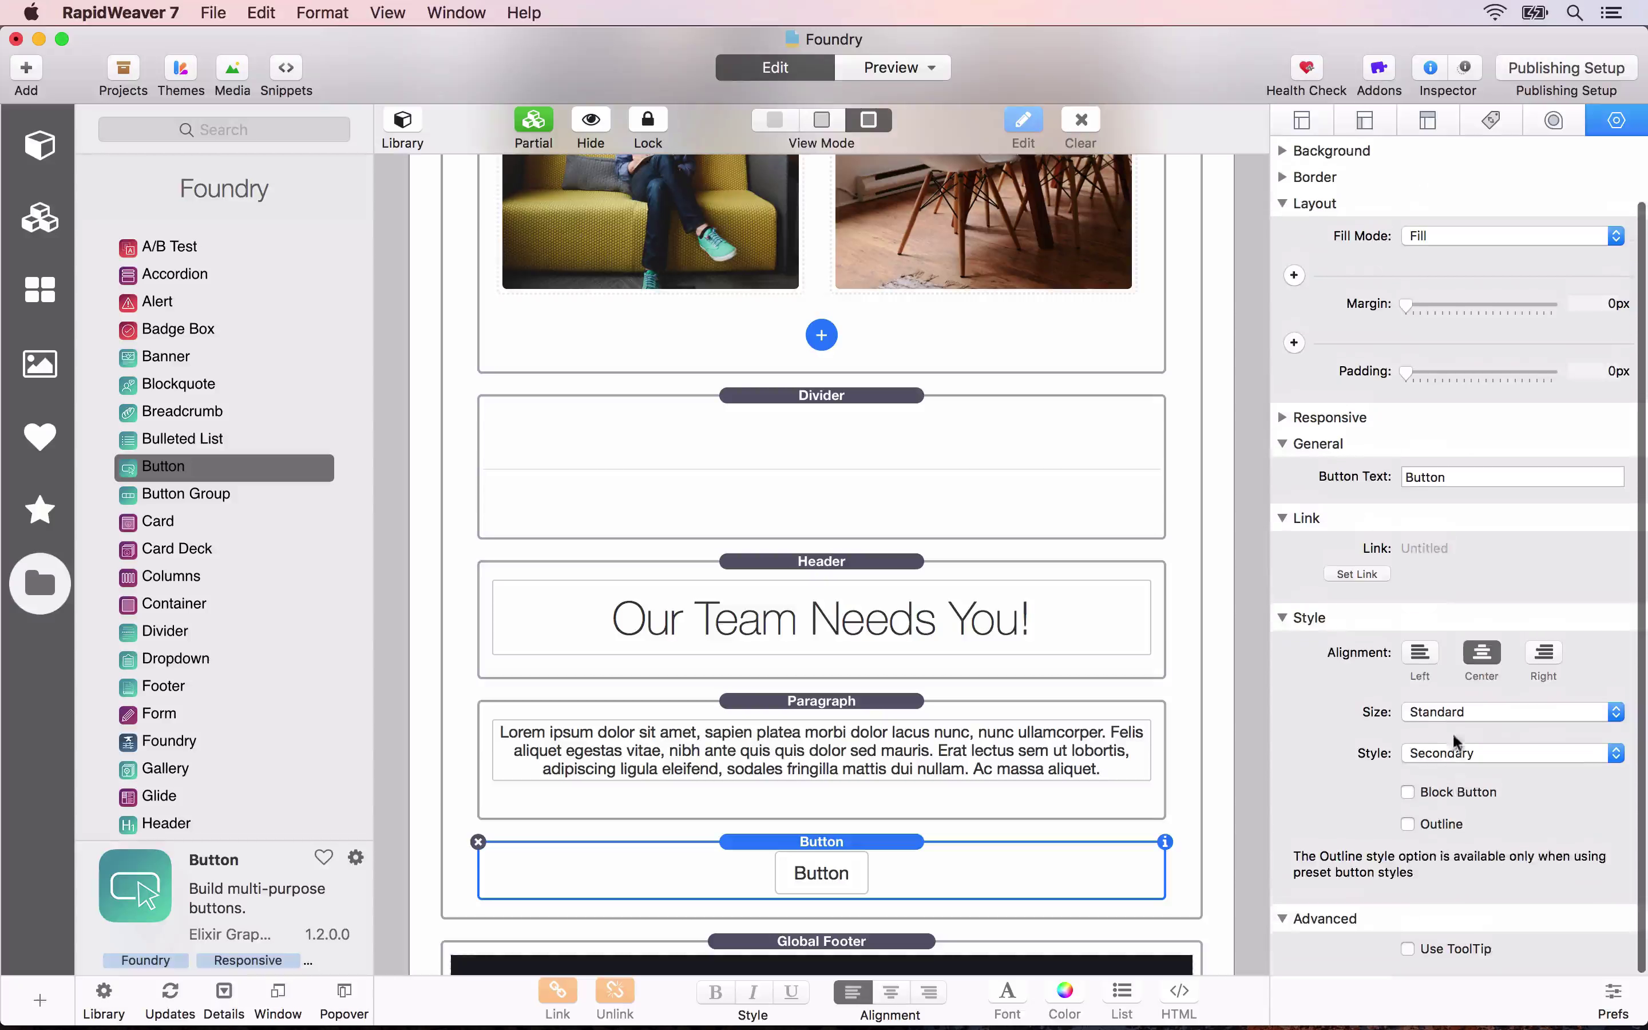
# Give the new button the Primary style at Standard size and set its text to "Apply Now".
pyautogui.click(1447, 752)
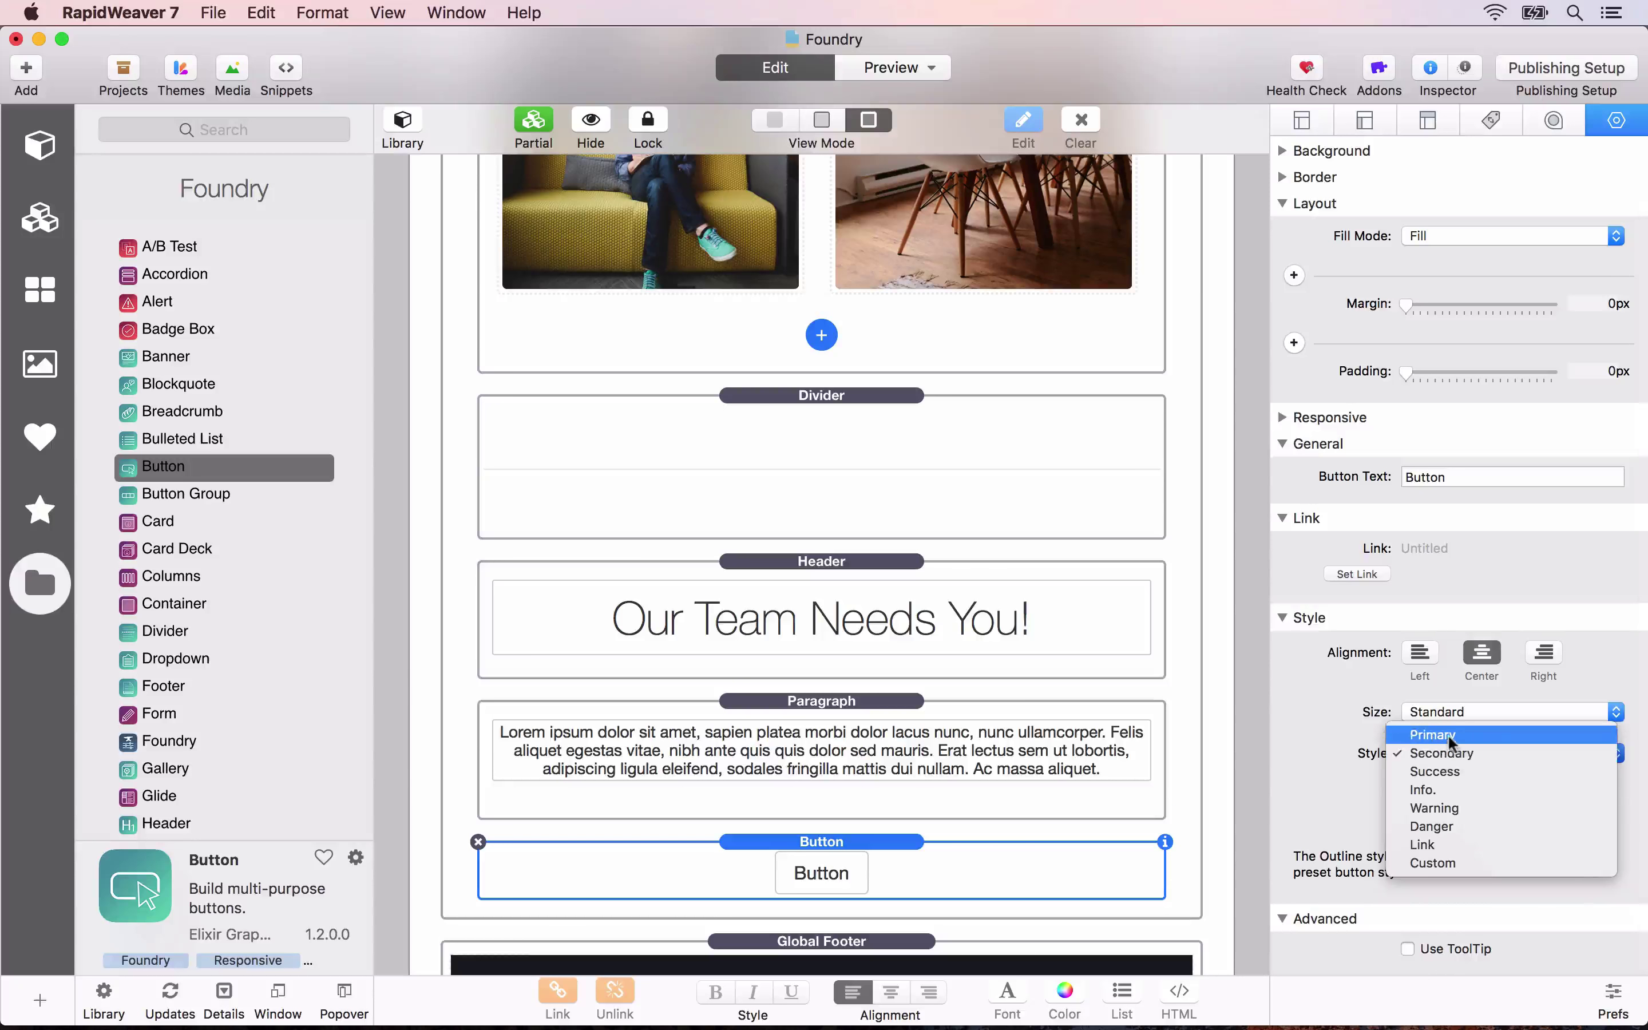
pyautogui.click(1447, 734)
pyautogui.click(1448, 713)
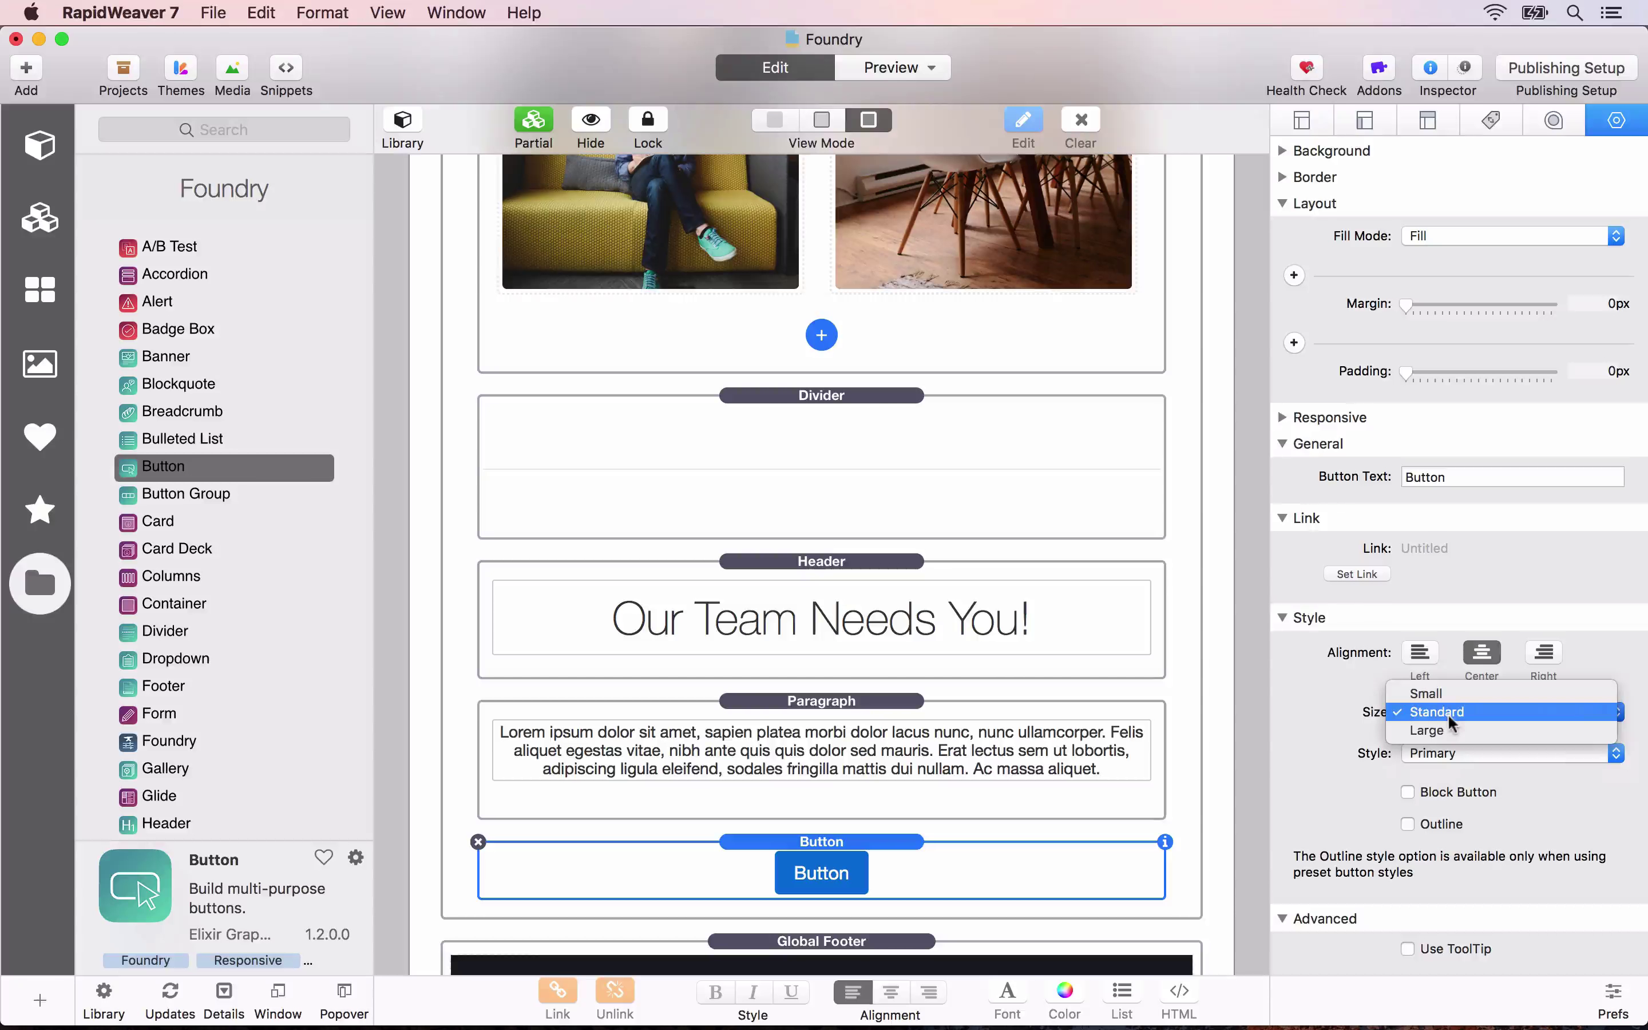
pyautogui.click(1436, 711)
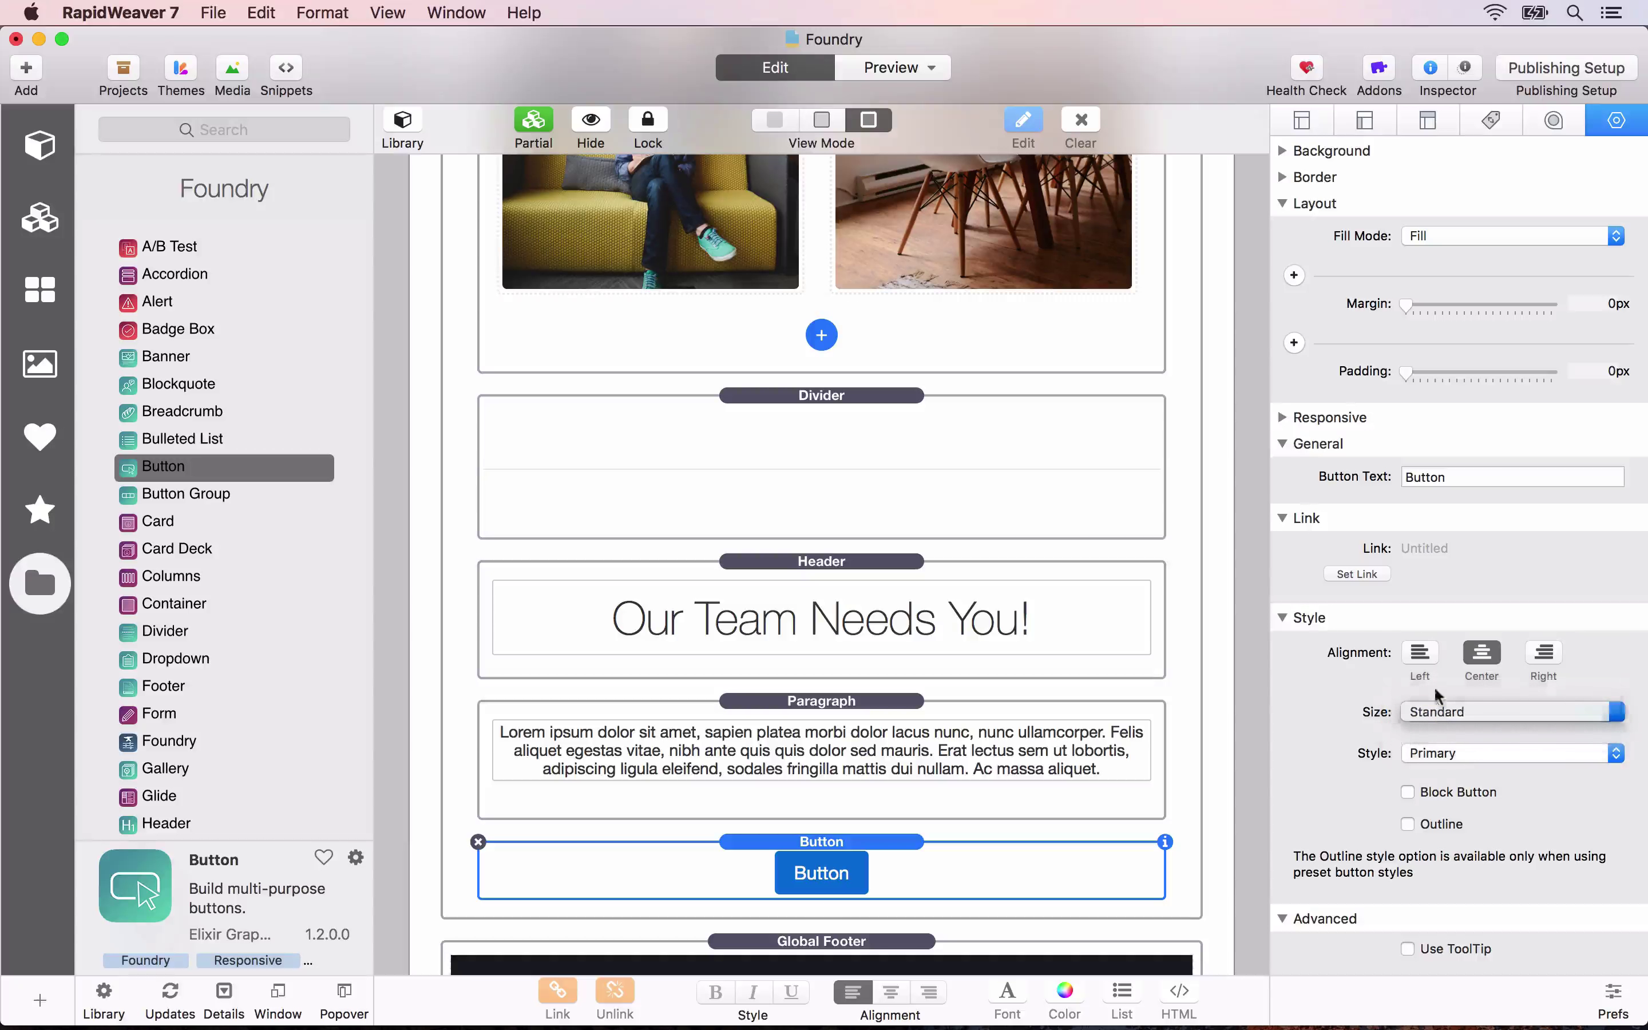
pyautogui.click(1425, 471)
pyautogui.write('Apply Now')
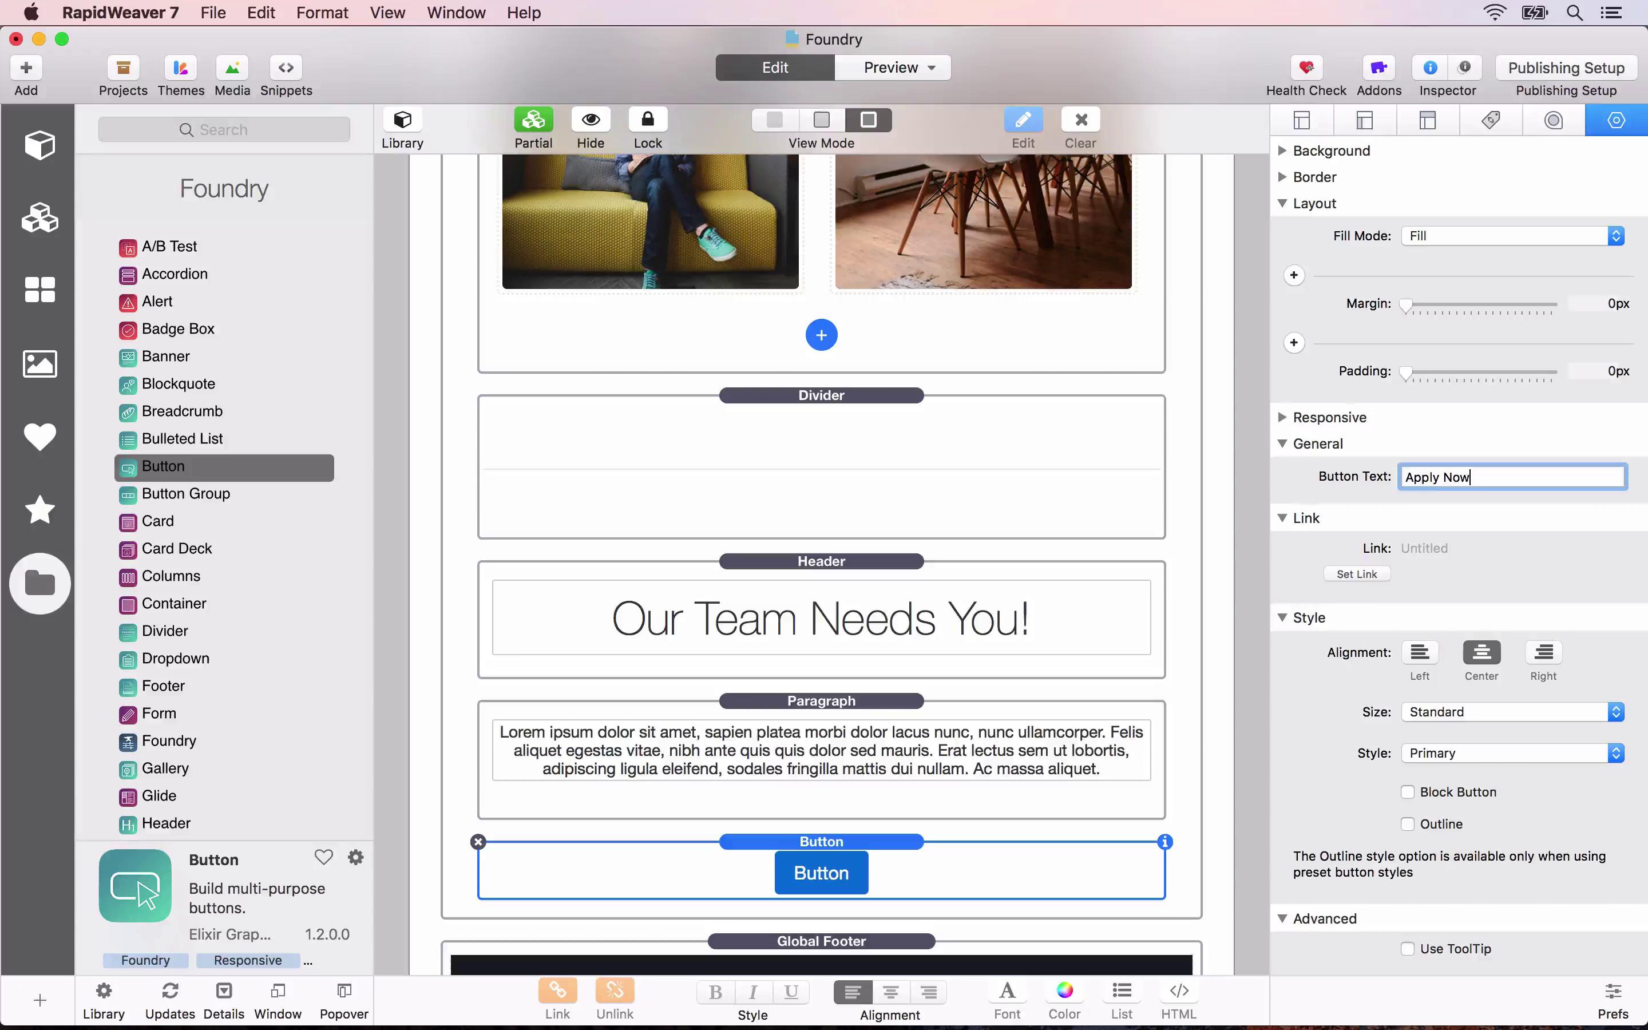
pyautogui.press('Return')
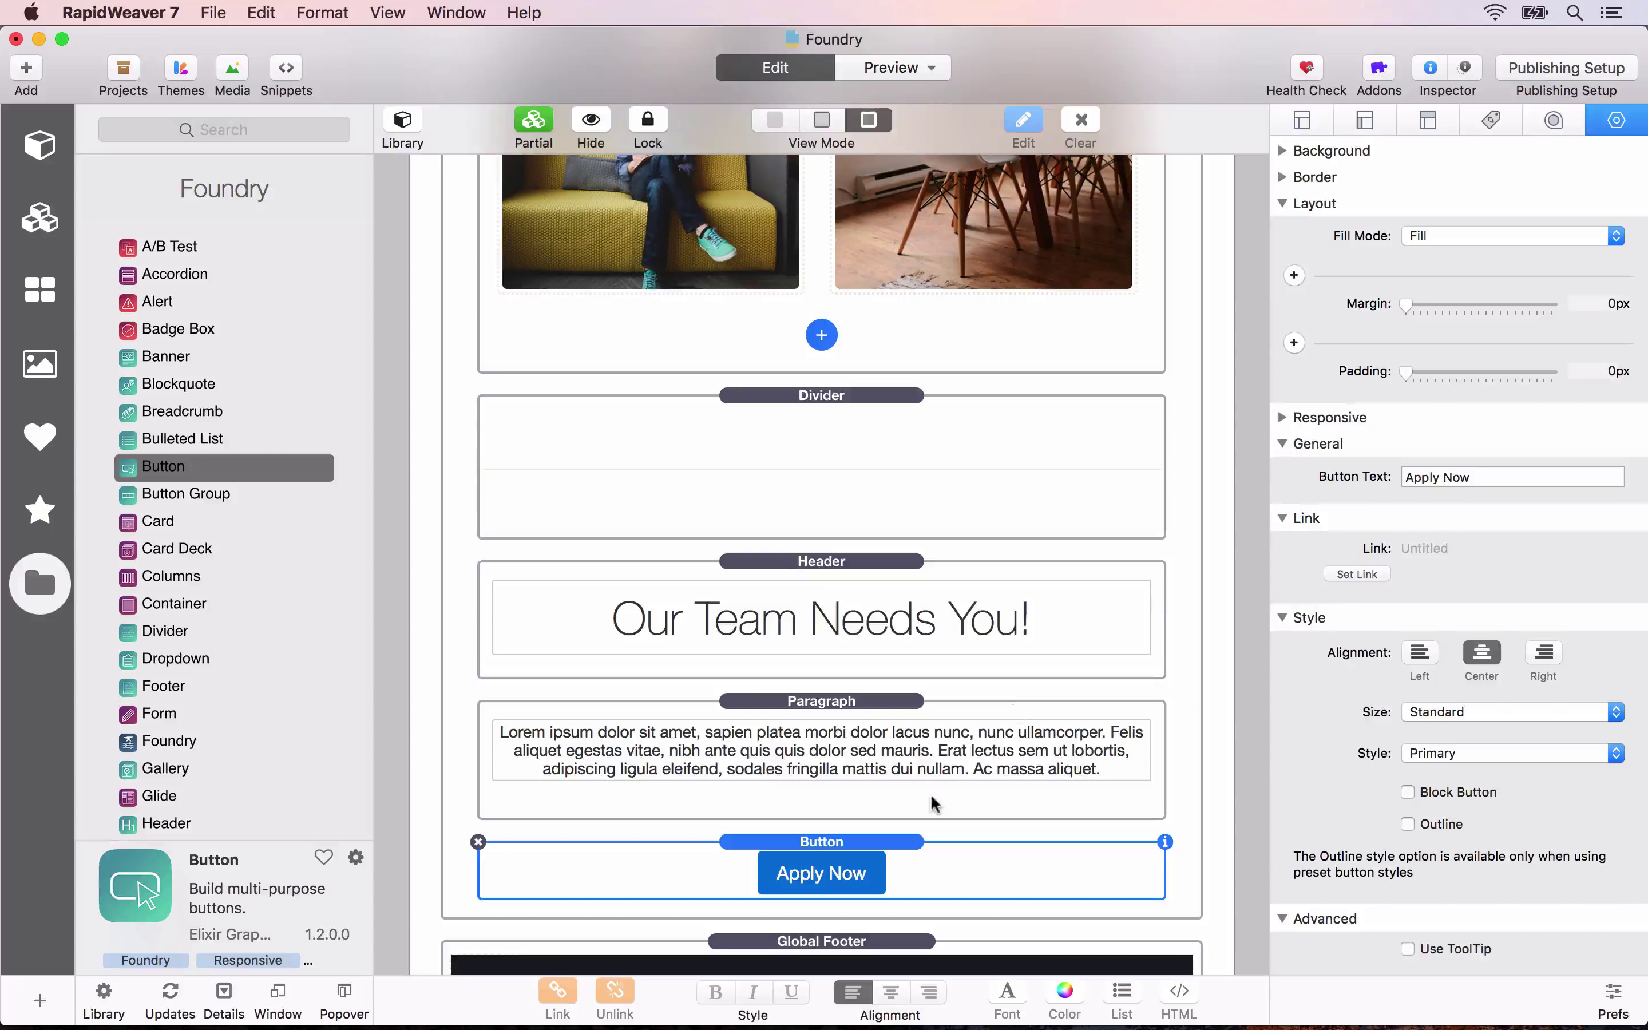
# Preview the page in Safari and compare its closing section and Apply Now button with the finished page's popup behaviour.
pyautogui.press('super+alt+p')
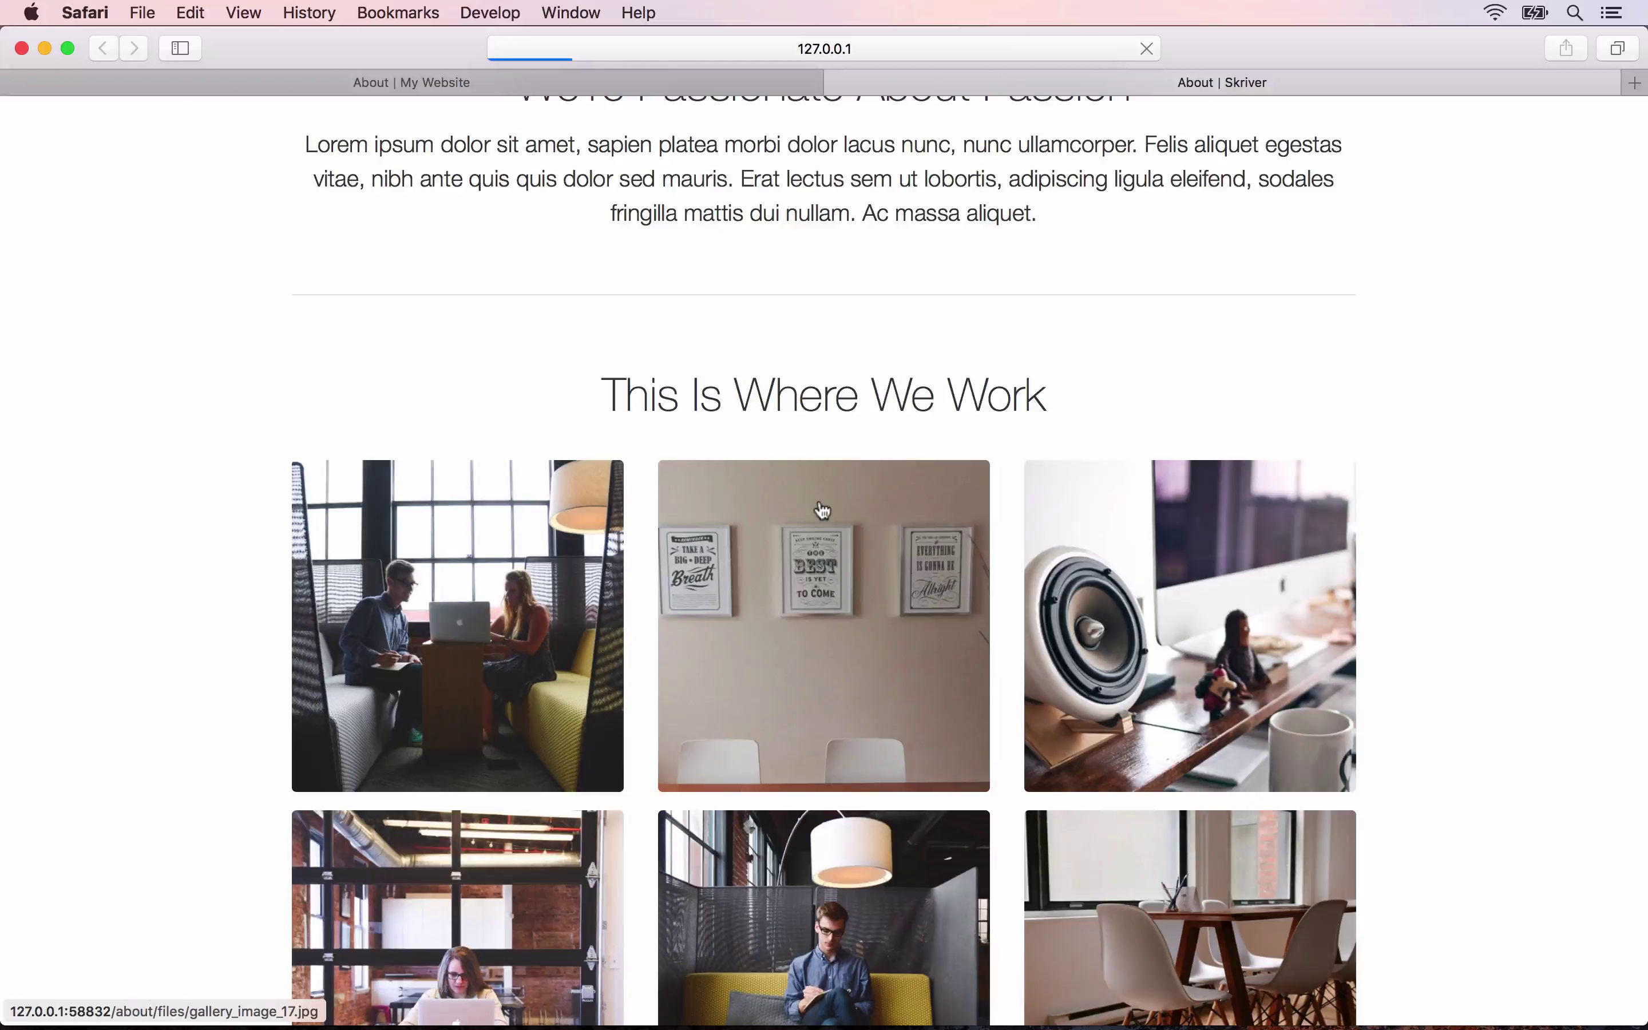
pyautogui.scroll(-10, 821, 512)
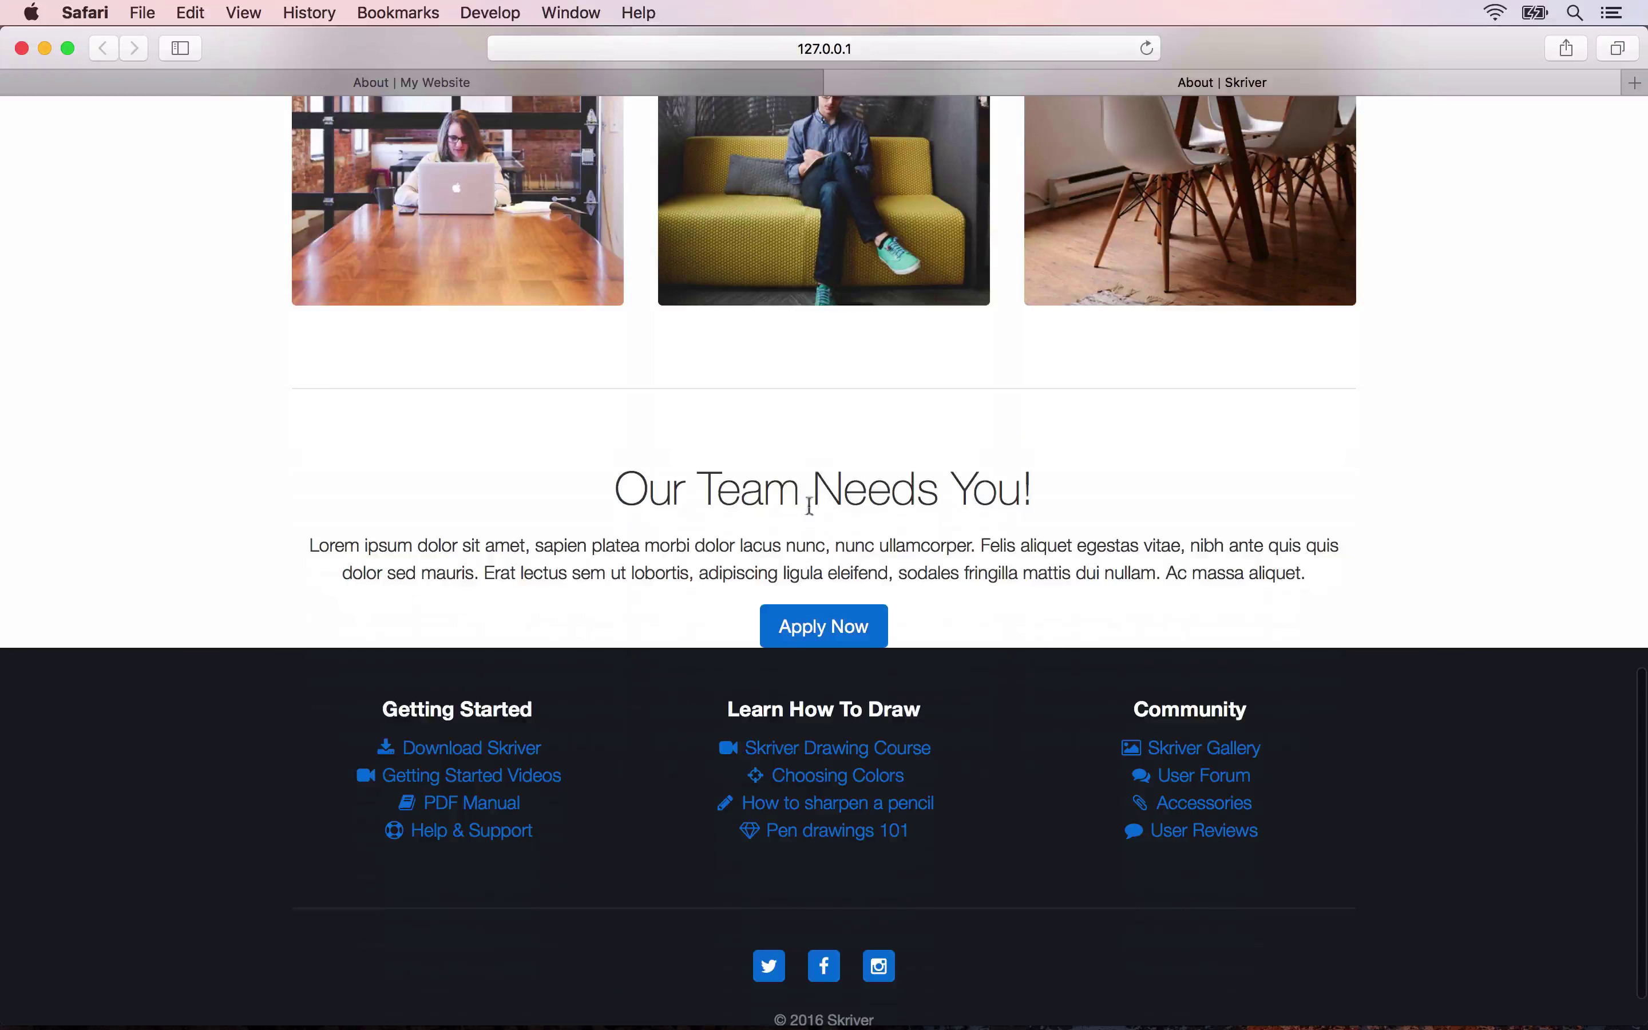
pyautogui.click(651, 83)
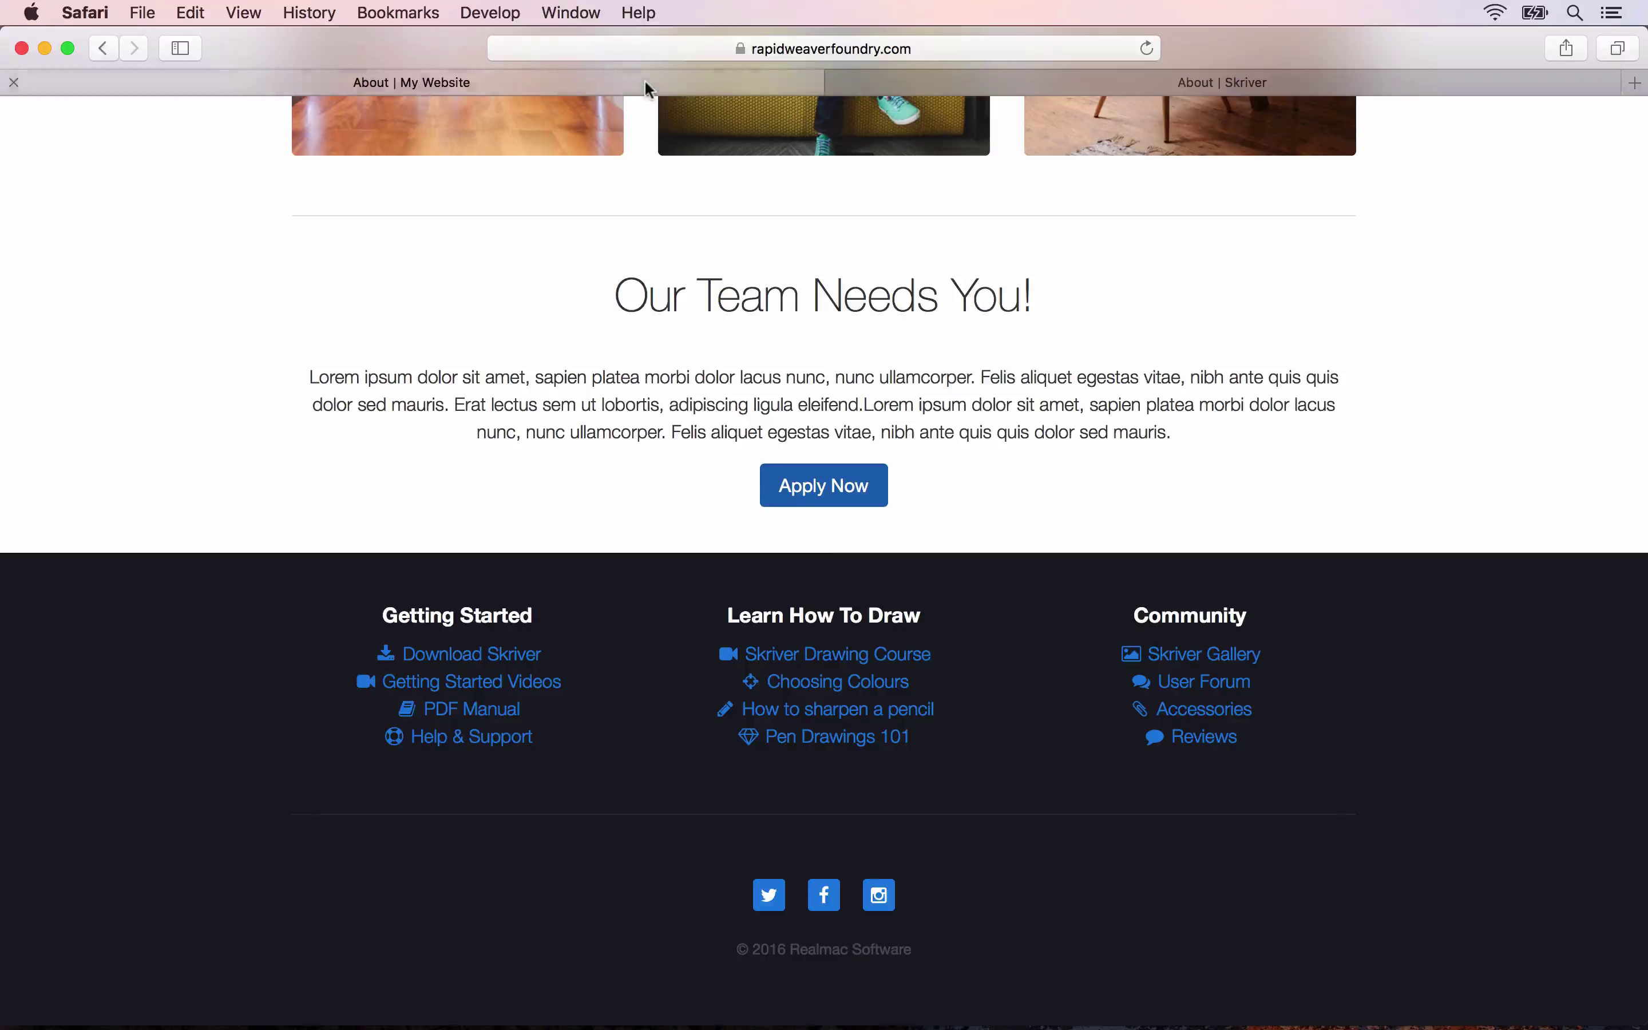
pyautogui.click(838, 483)
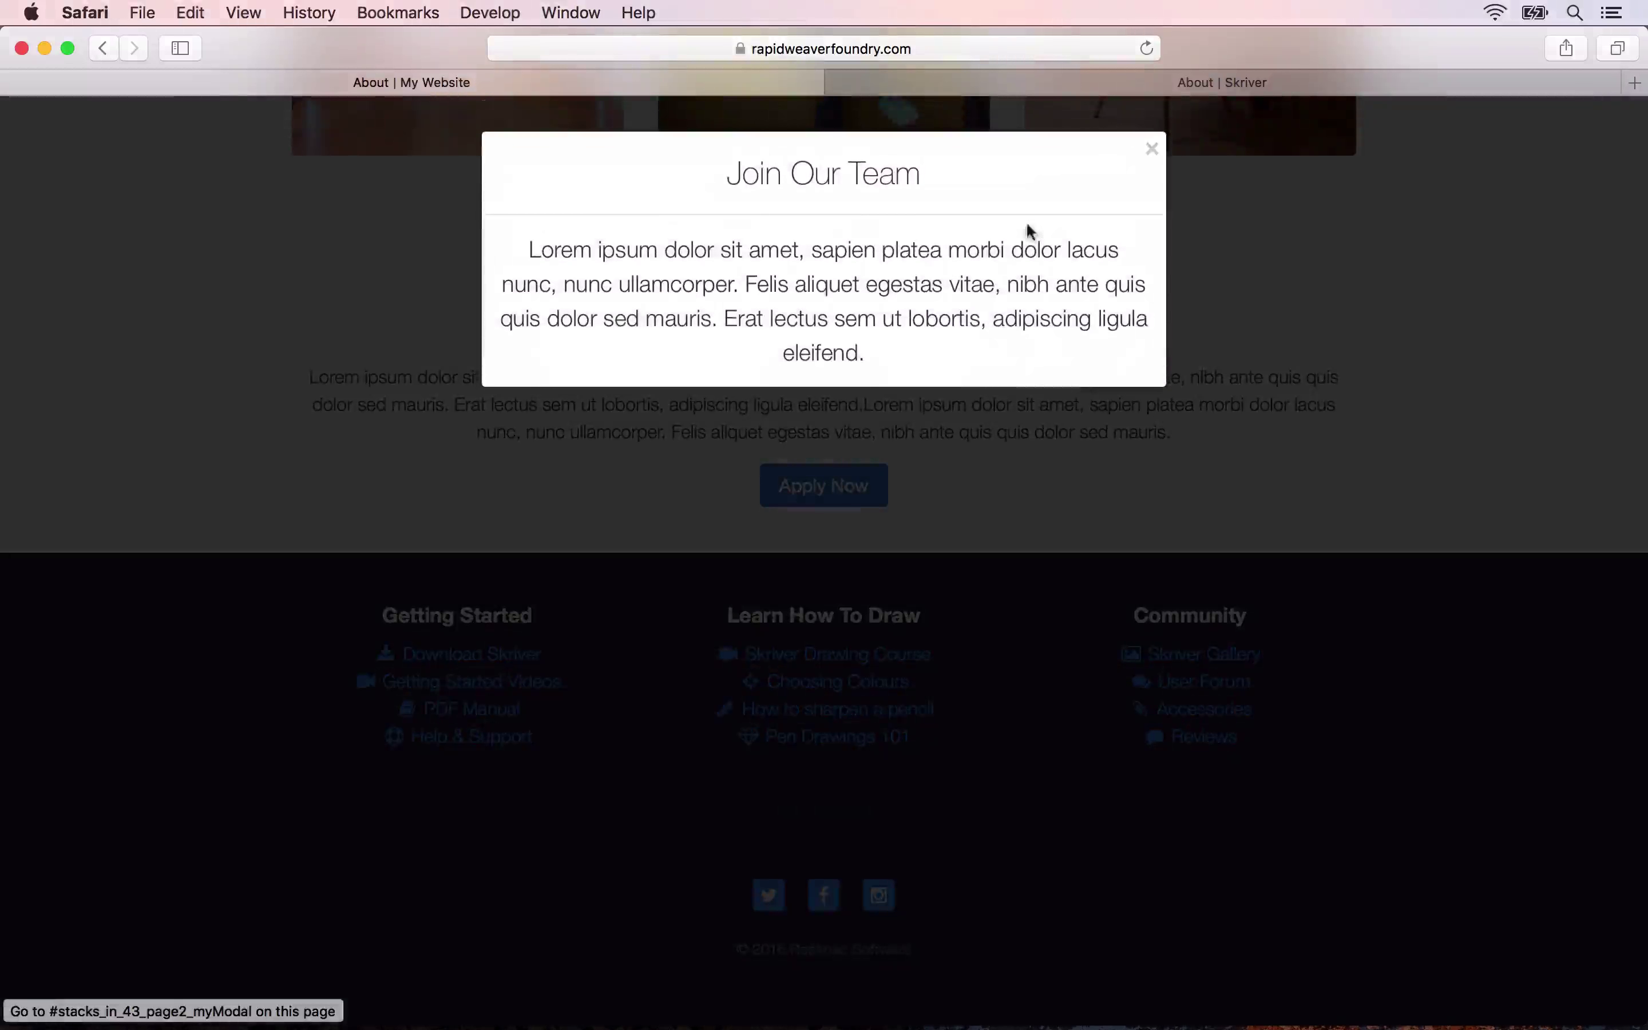
pyautogui.click(1151, 150)
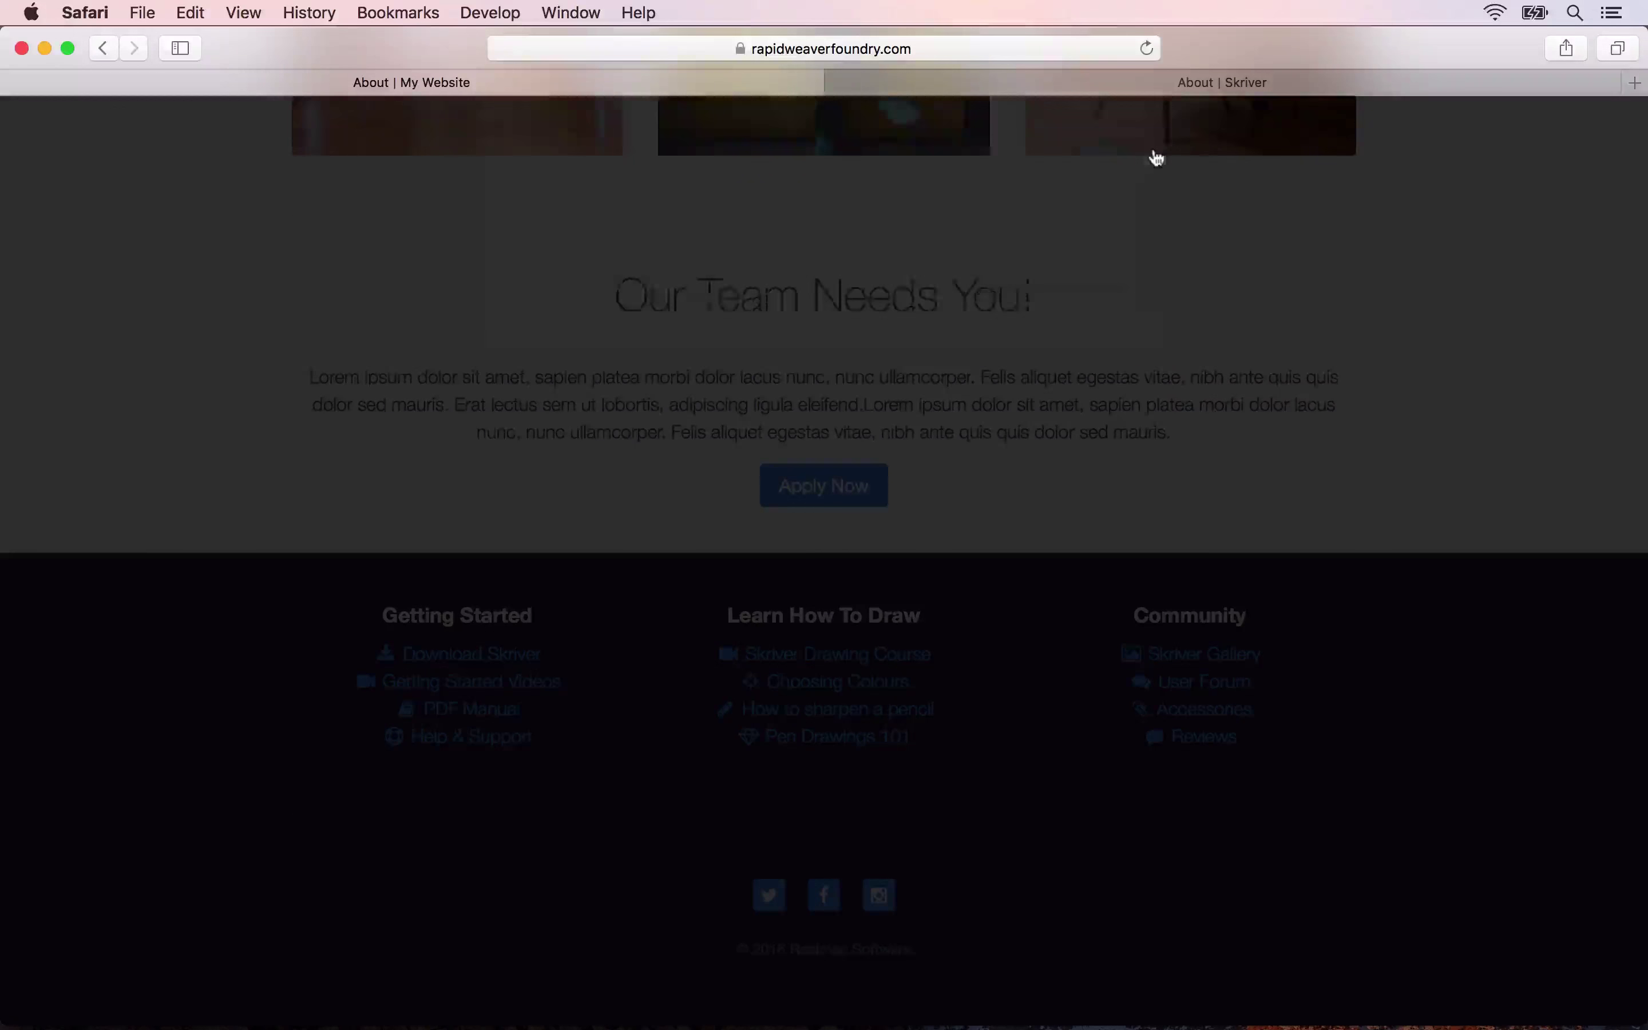
pyautogui.click(1020, 87)
# Switch back to RapidWeaver, add a Modal stack below the closing paragraph, and delete the separate Apply Now button stack.
pyautogui.press('super+Tab')
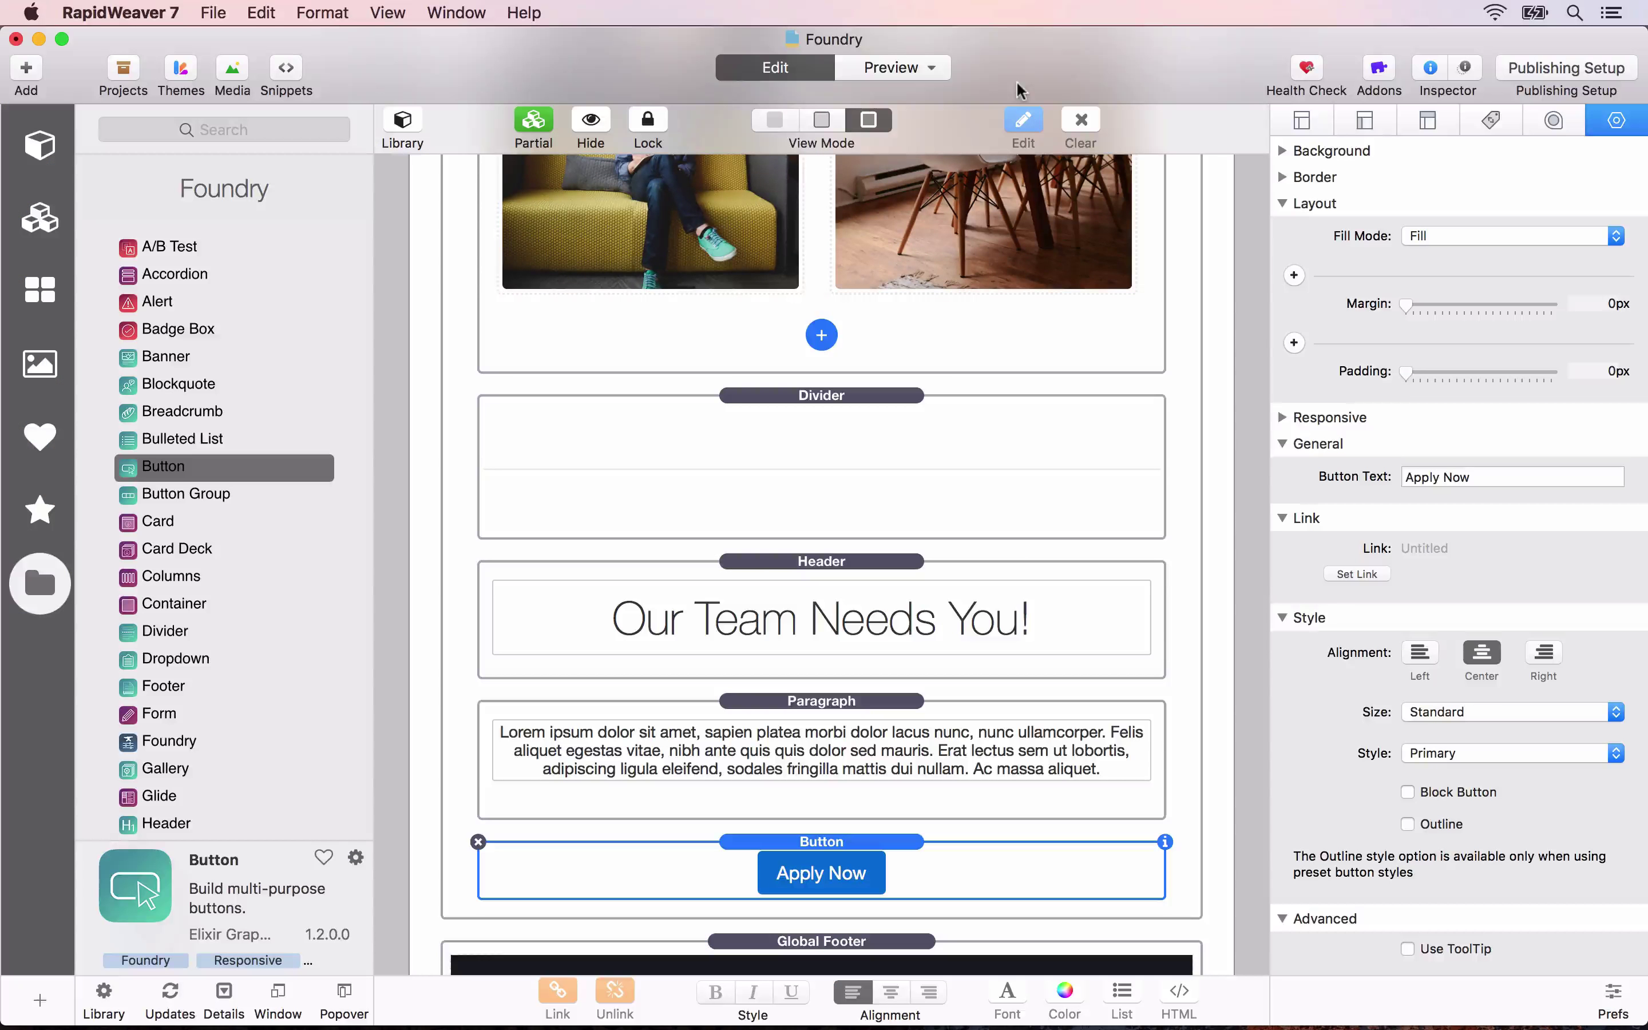
pyautogui.click(253, 120)
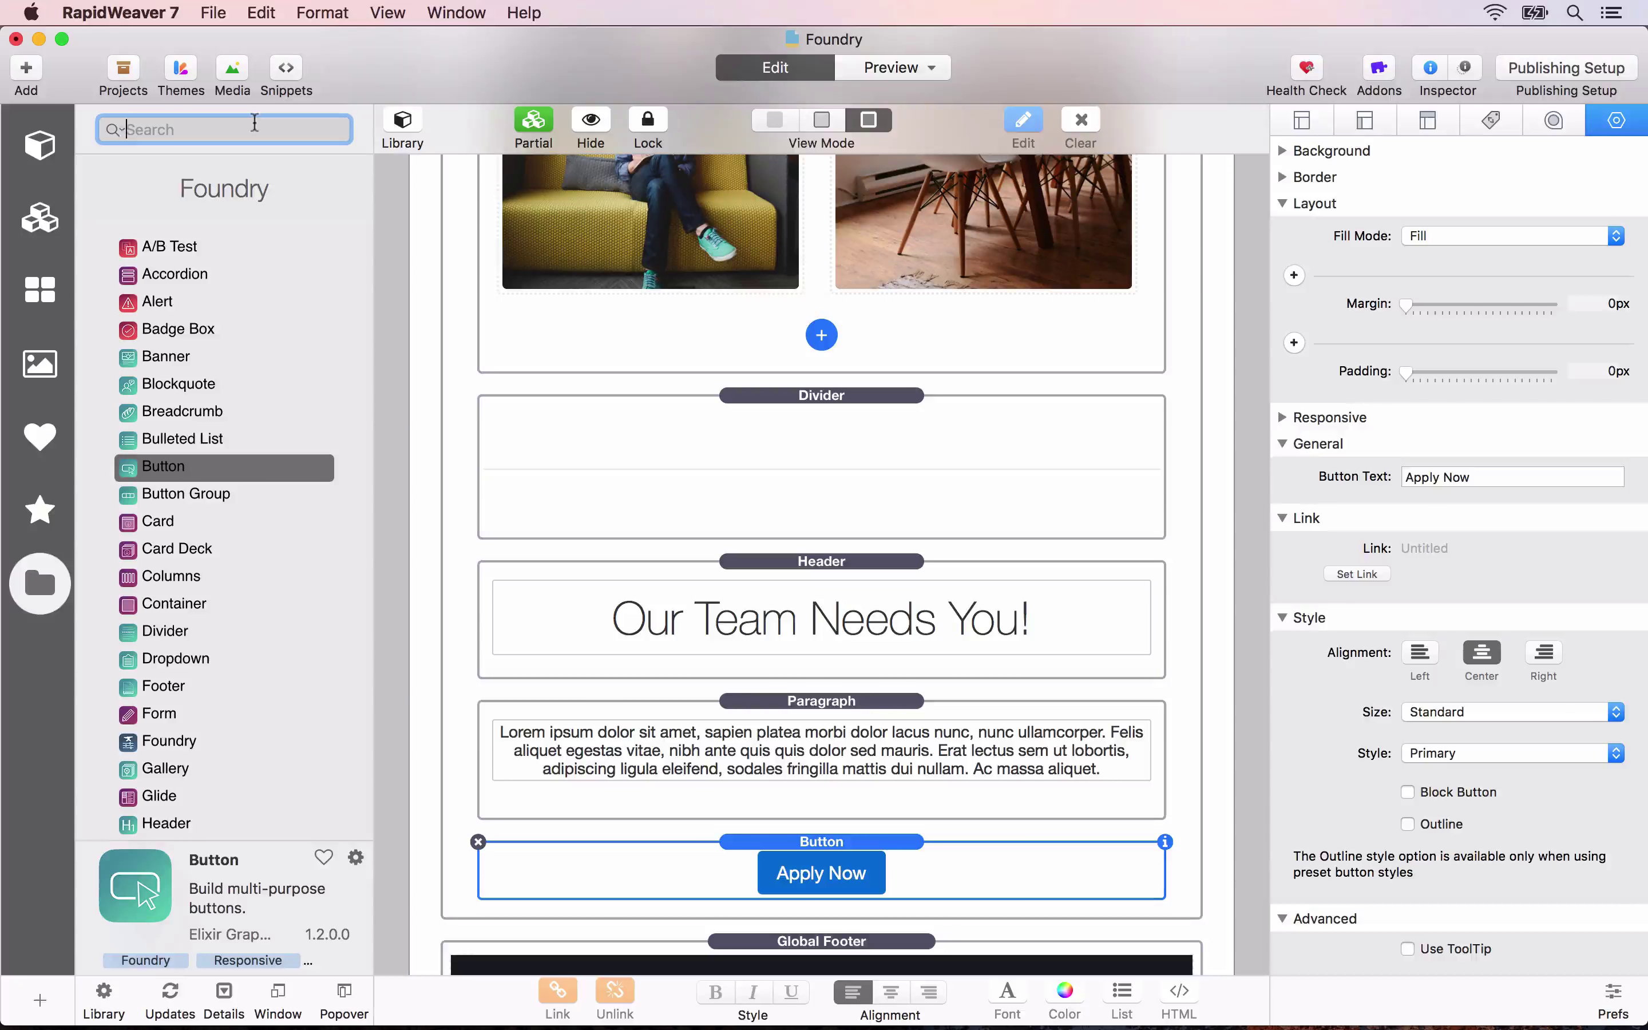
pyautogui.write('modal')
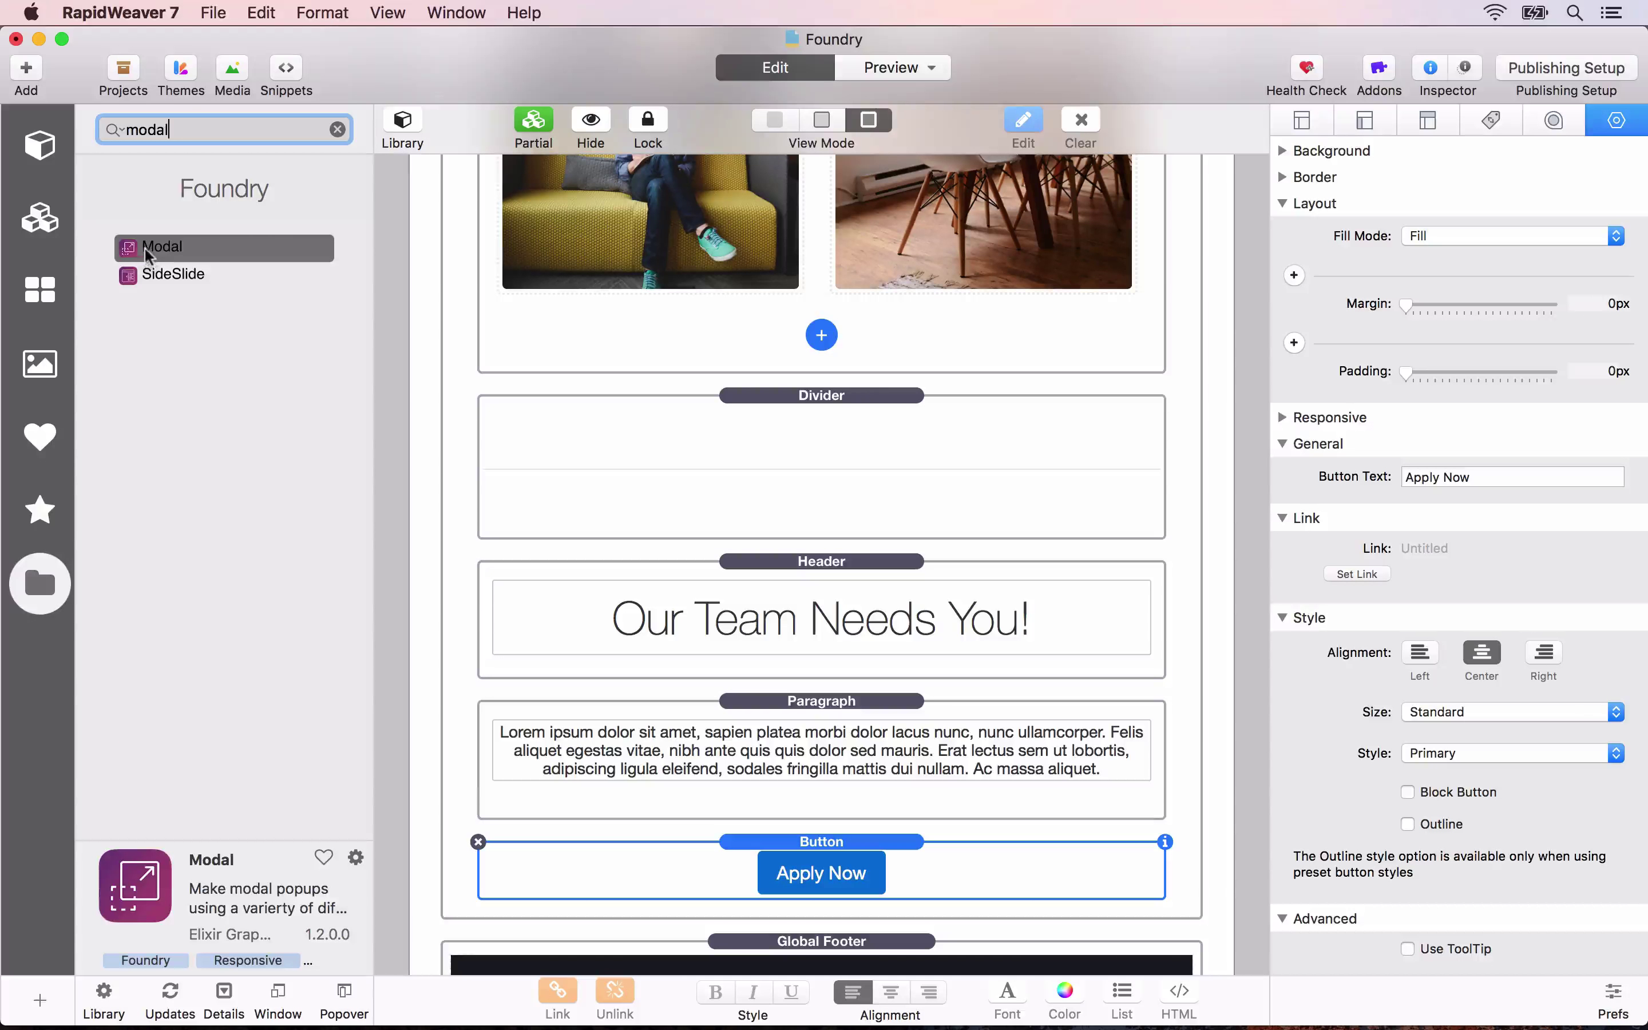
pyautogui.moveTo(148, 255); pyautogui.dragTo(788, 819)
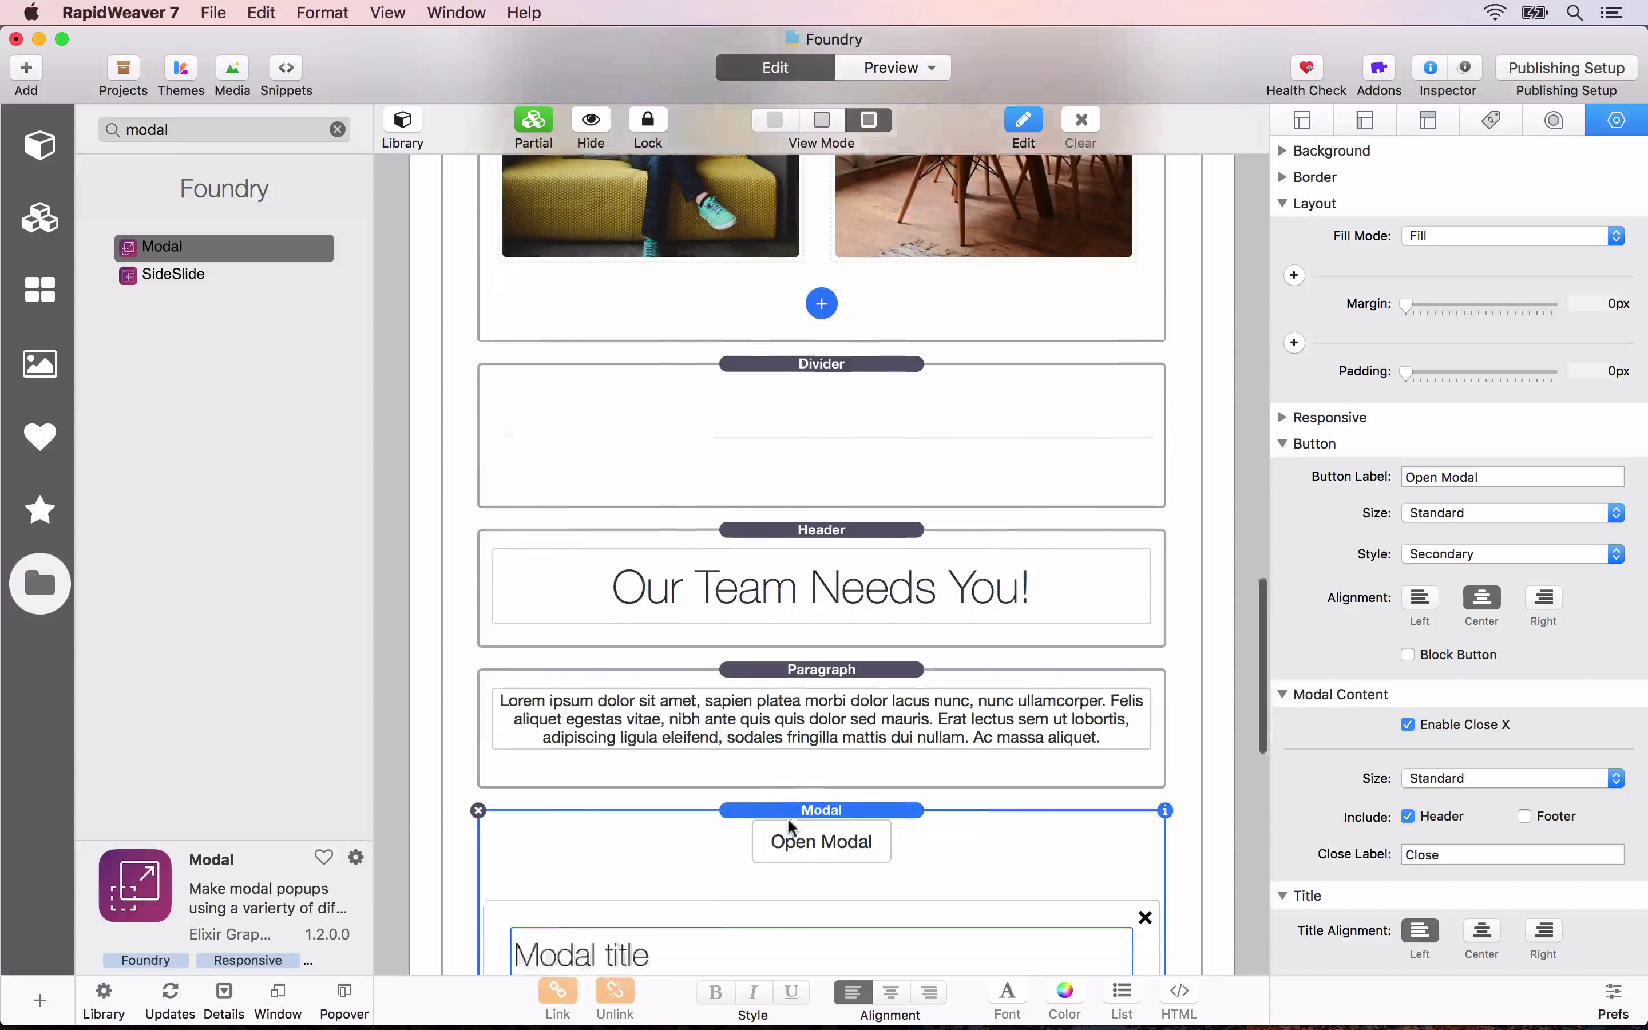
pyautogui.scroll(-8, 788, 818)
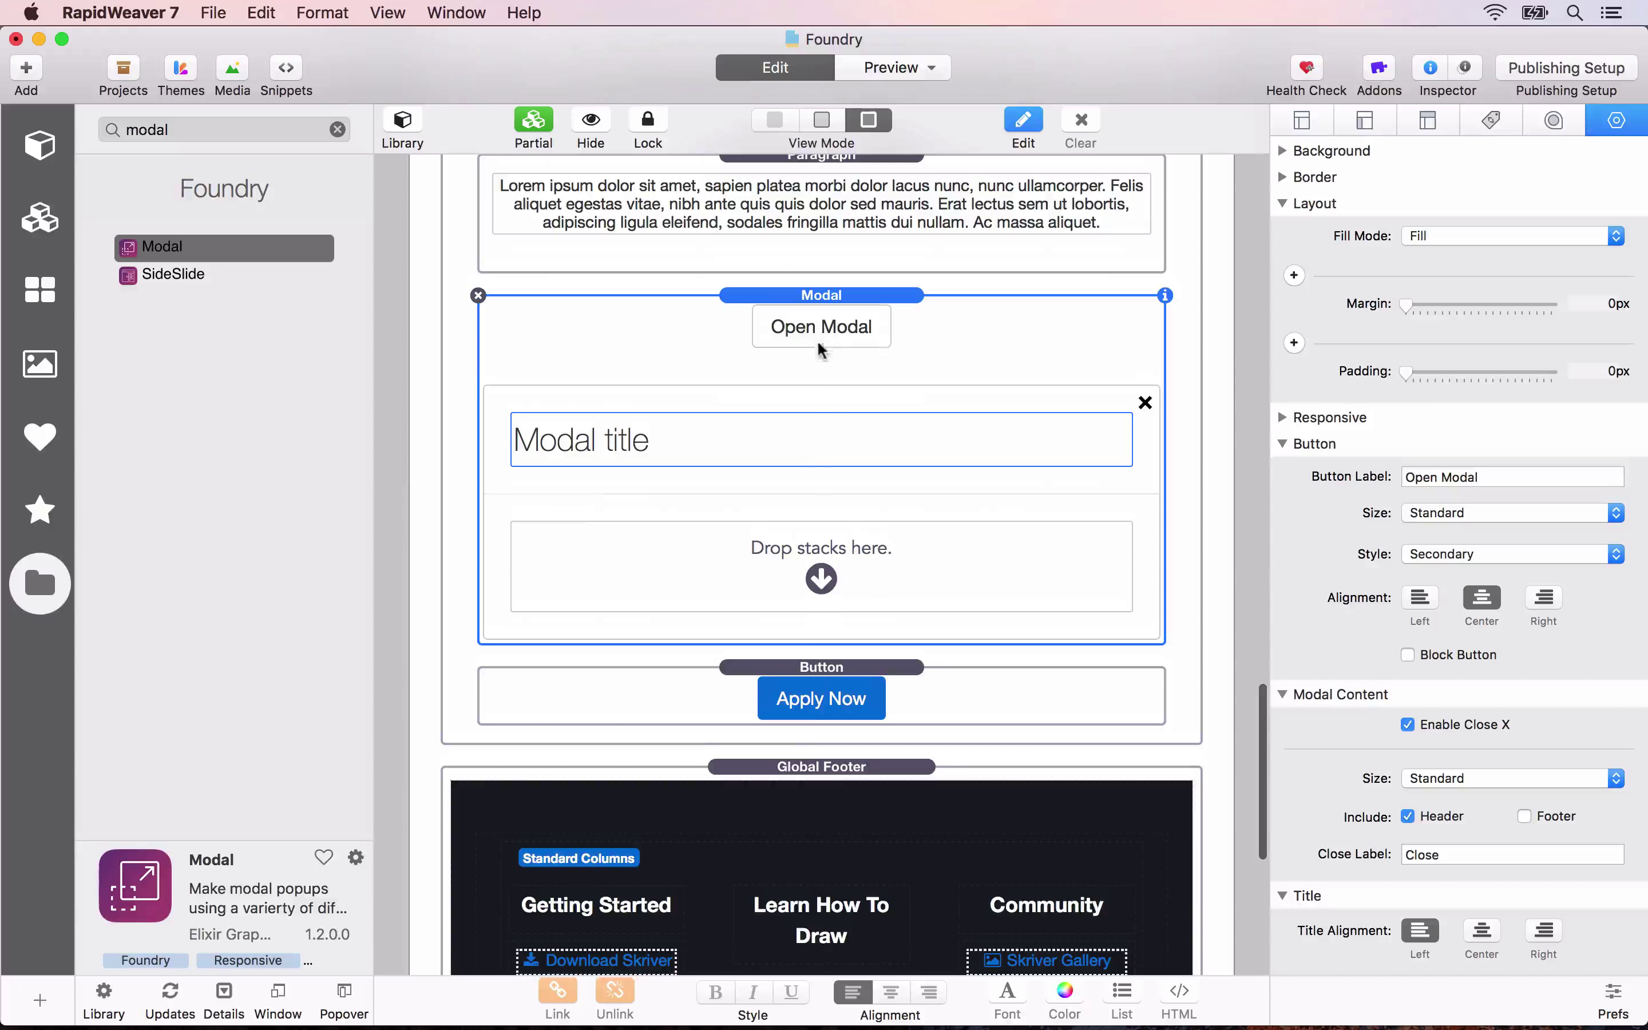
pyautogui.click(815, 709)
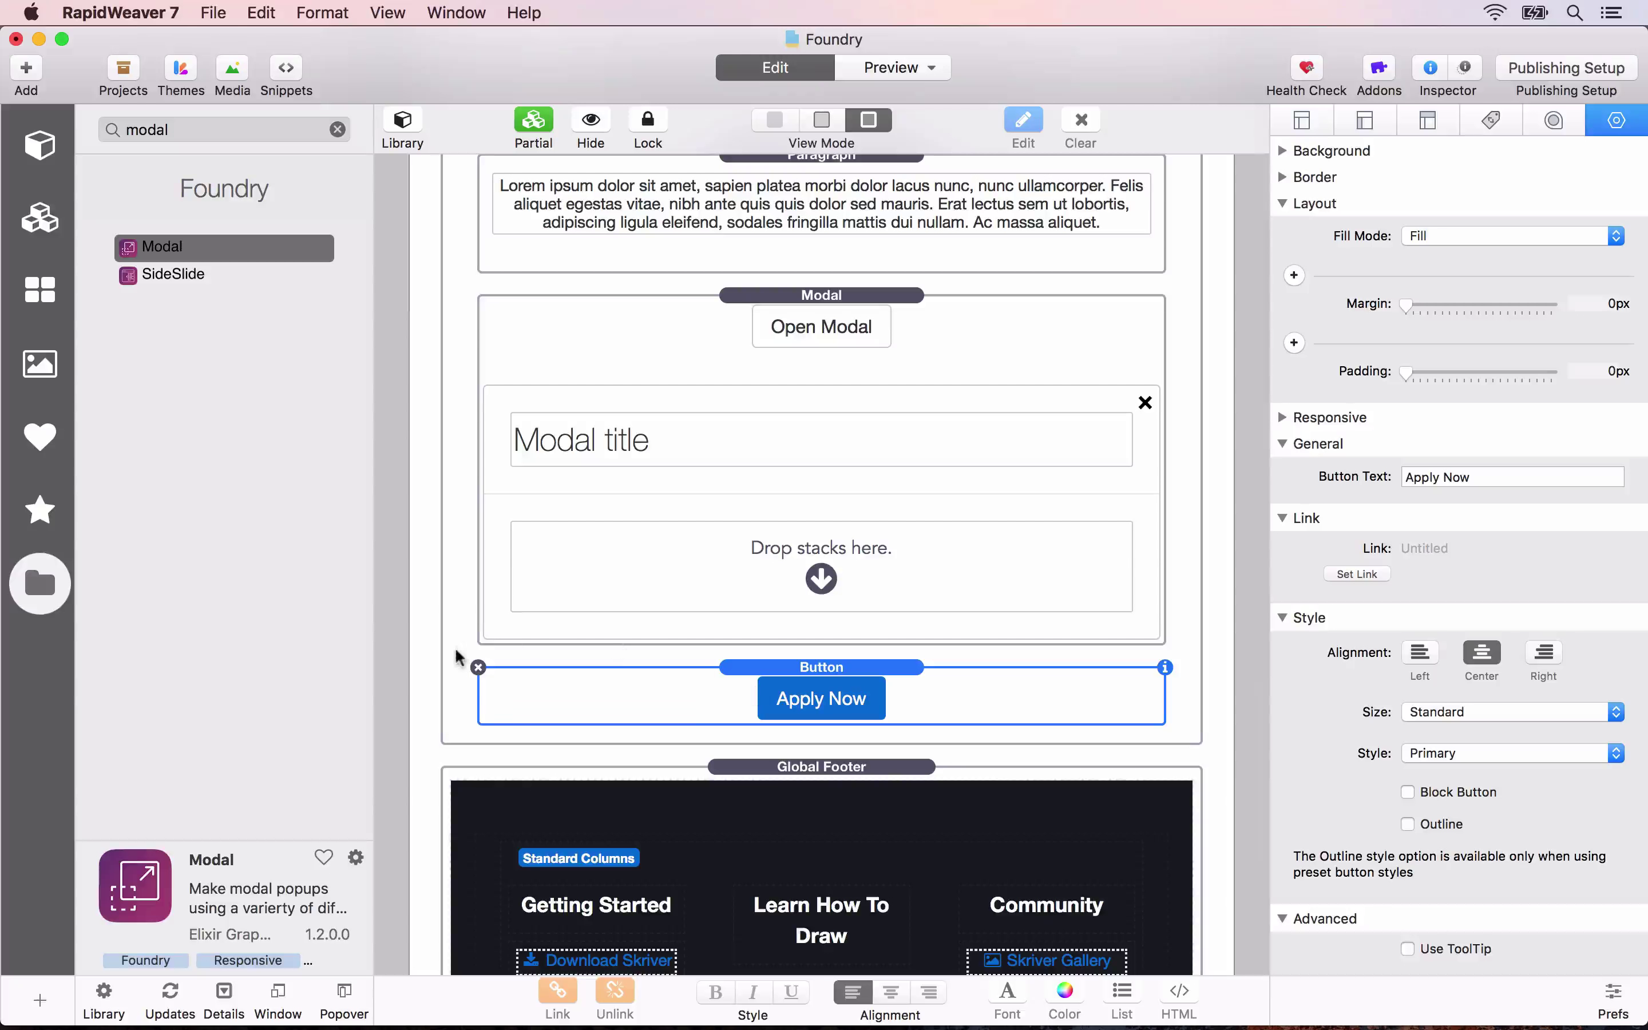
pyautogui.click(479, 668)
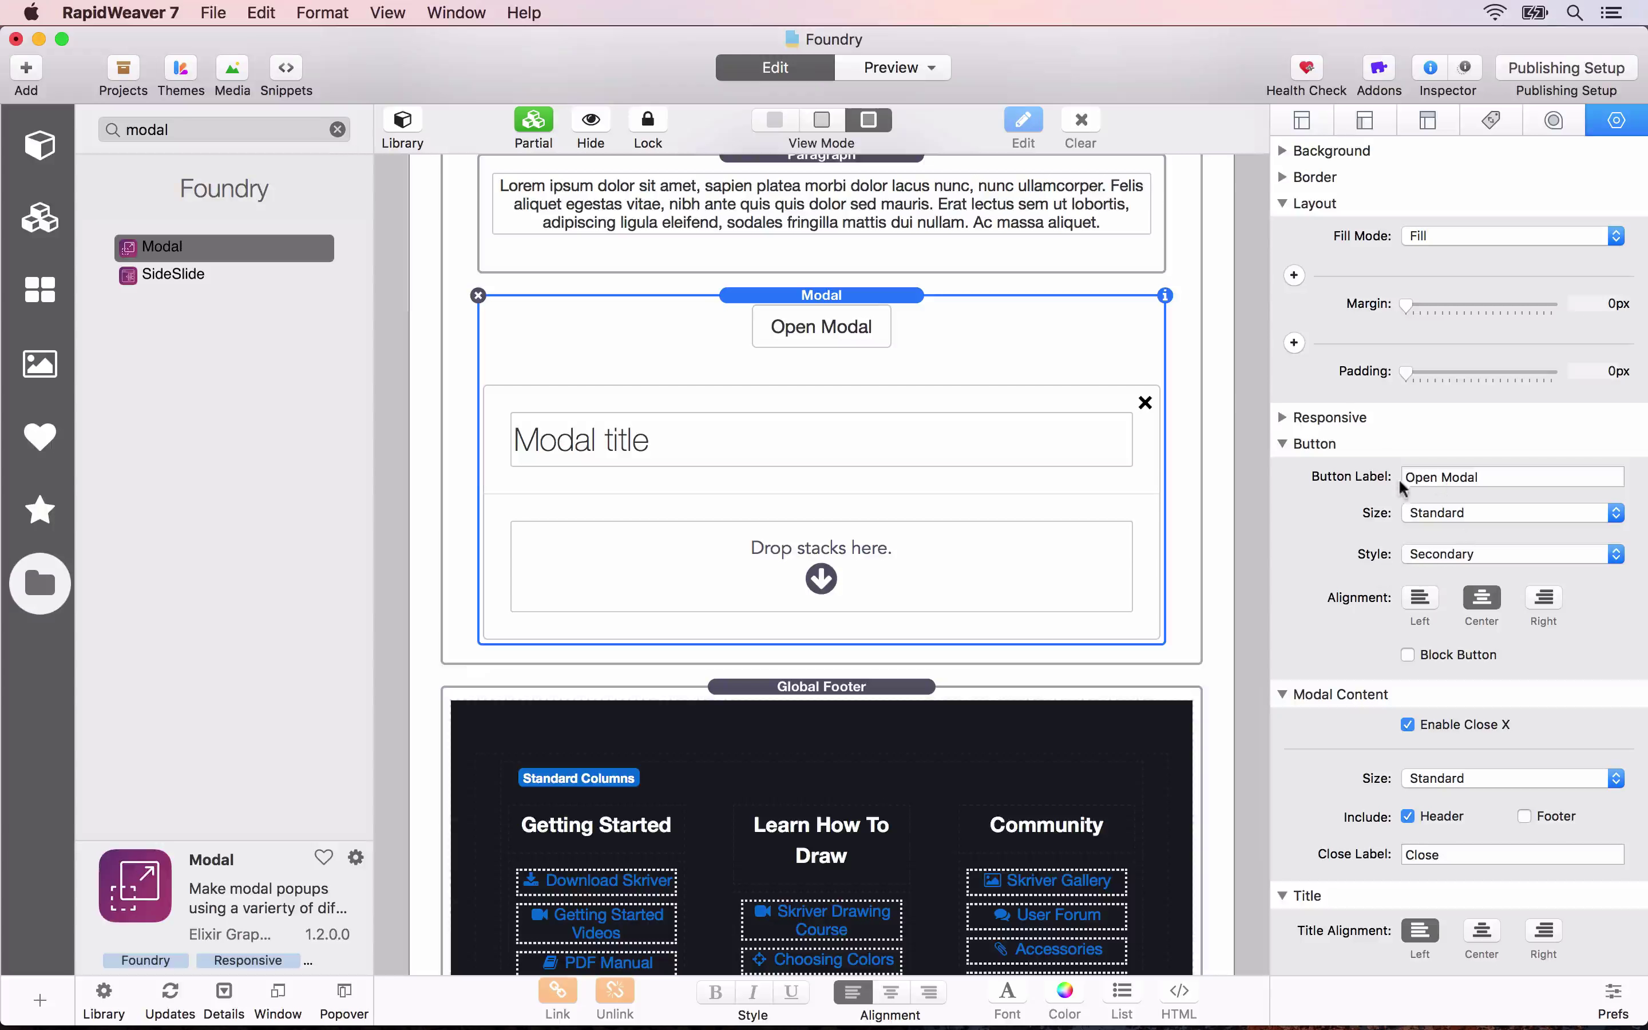
# Set the modal's button style to Primary and its label to "Apply Now".
pyautogui.click(1433, 552)
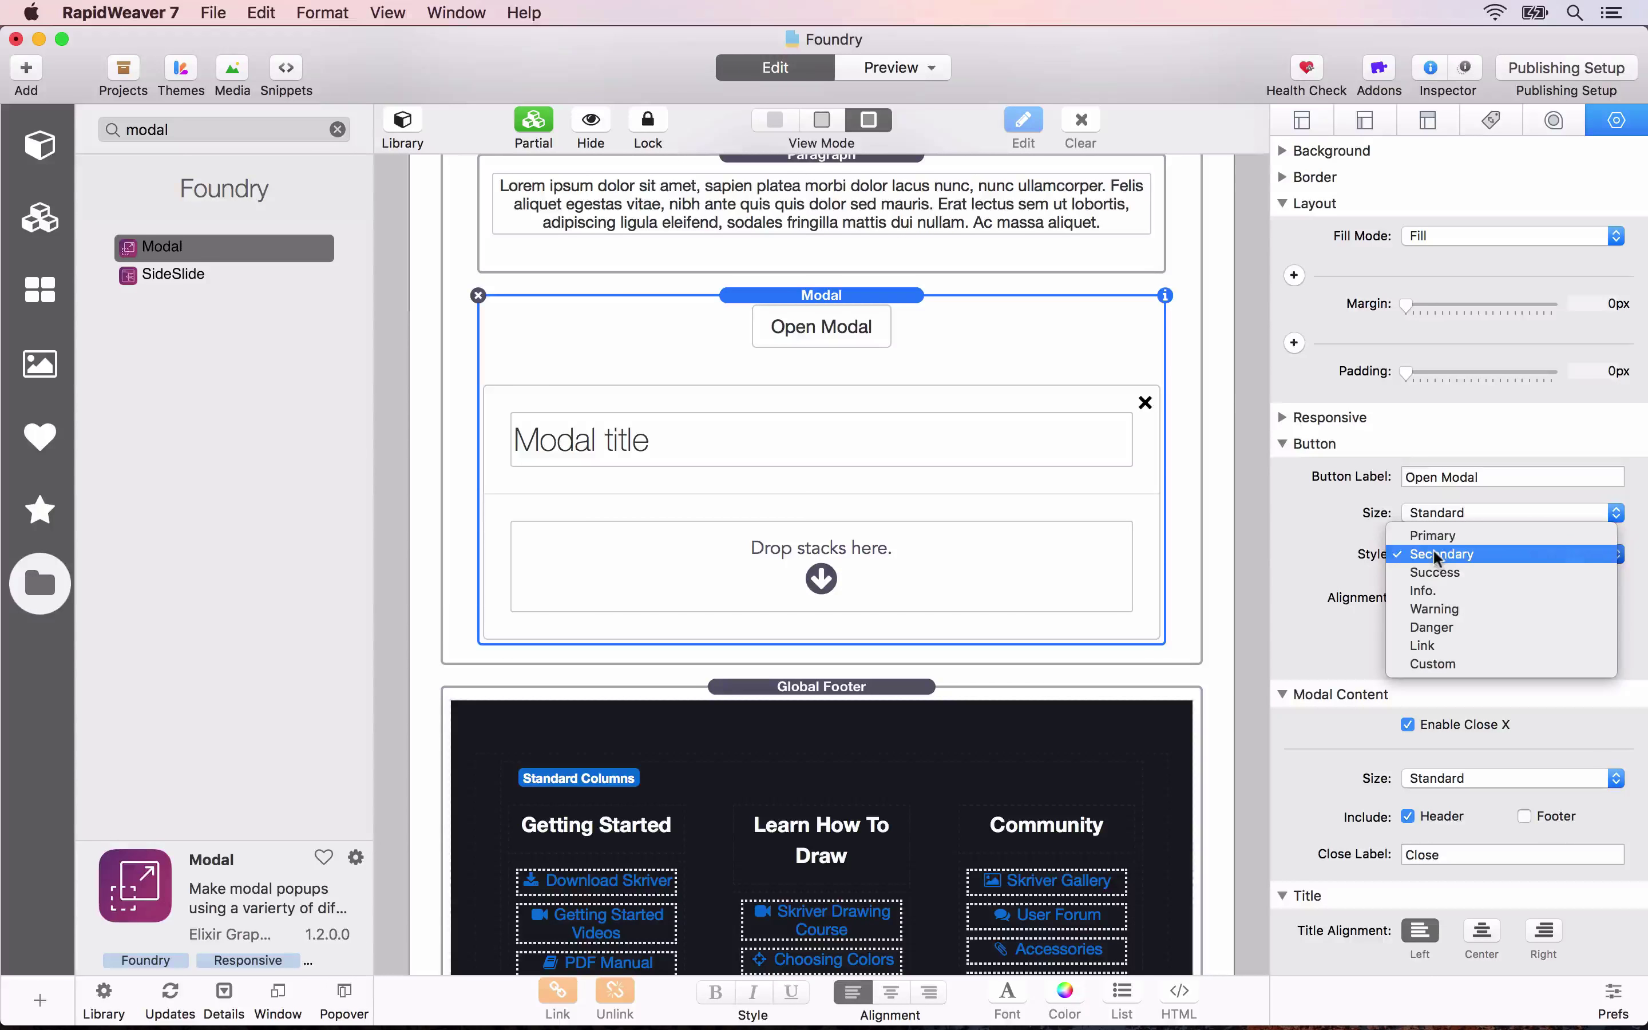
pyautogui.click(1433, 535)
pyautogui.tripleClick(1445, 475)
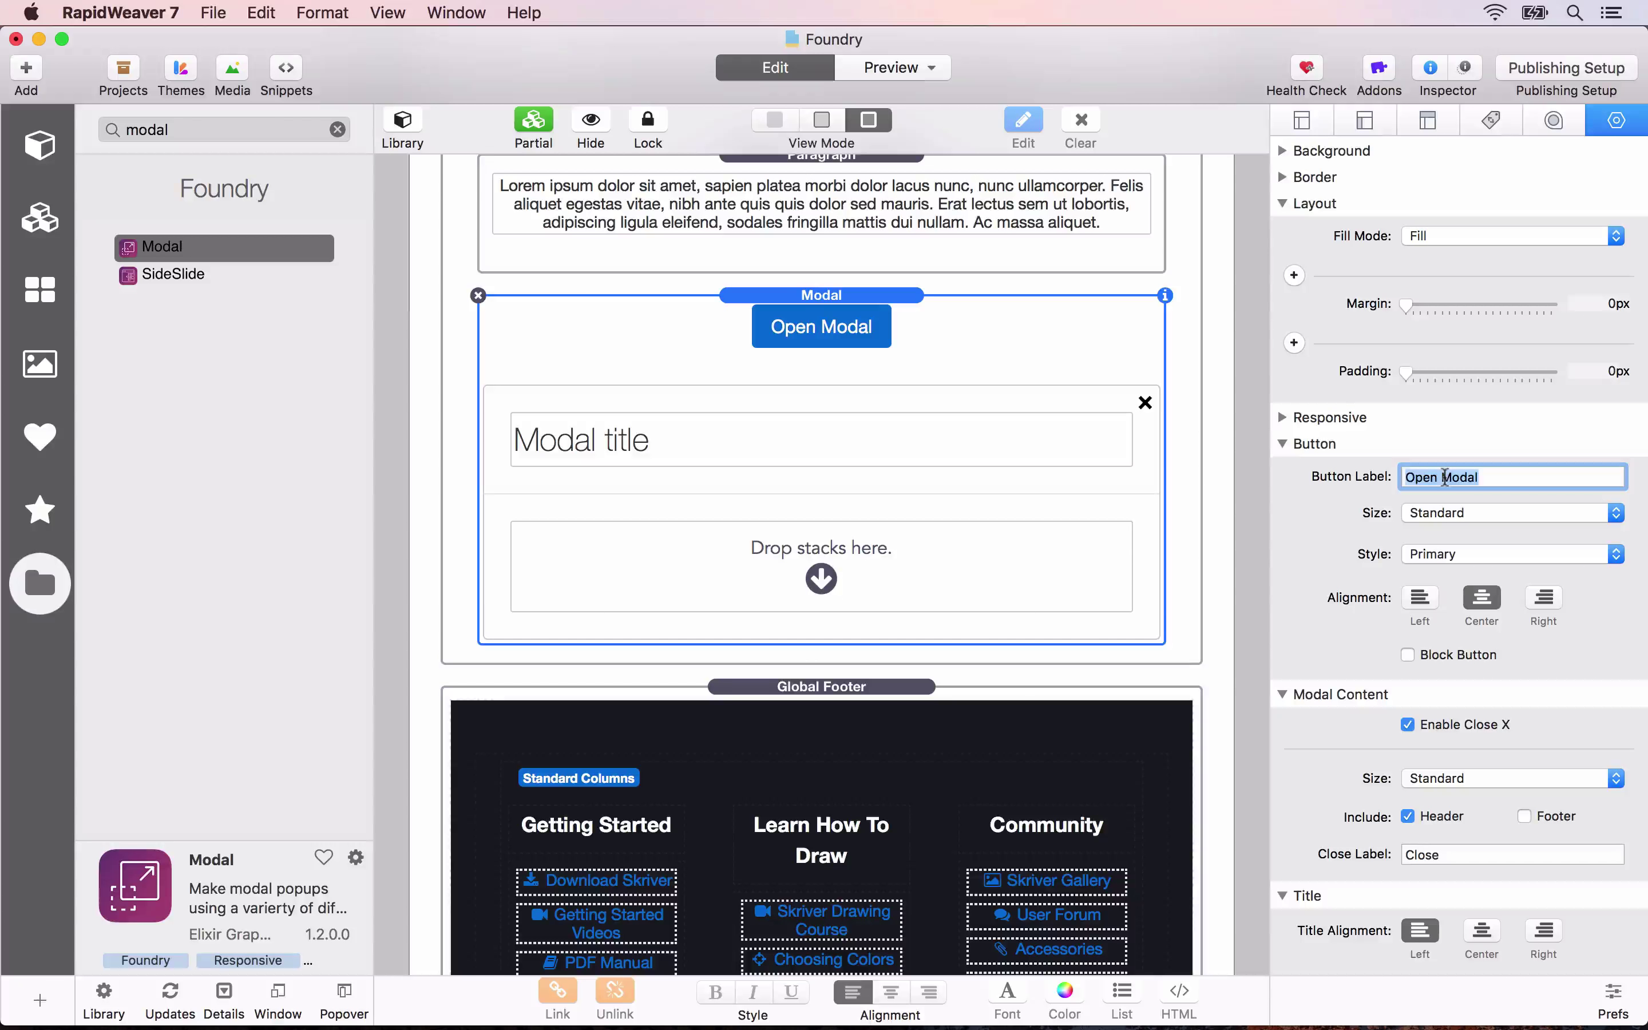
pyautogui.write('Apply Now')
pyautogui.press('Tab')
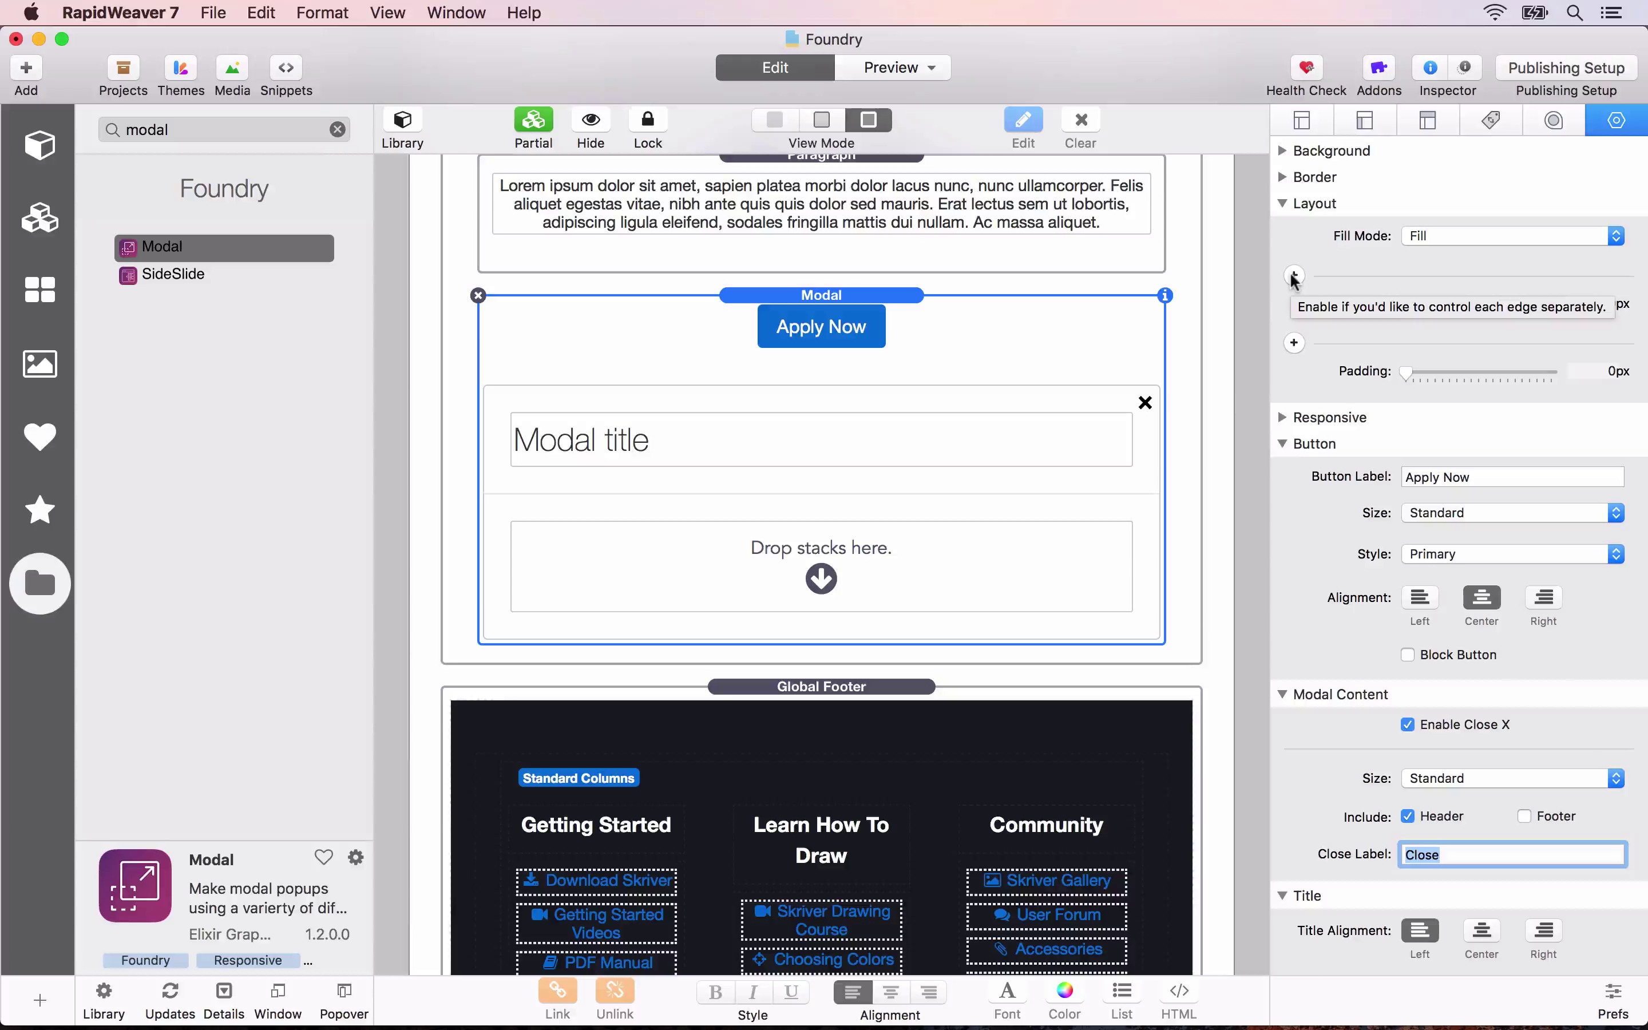
# Replace the modal's title text with "Join Our Team".
pyautogui.click(665, 452)
pyautogui.click(665, 452)
pyautogui.tripleClick(584, 440)
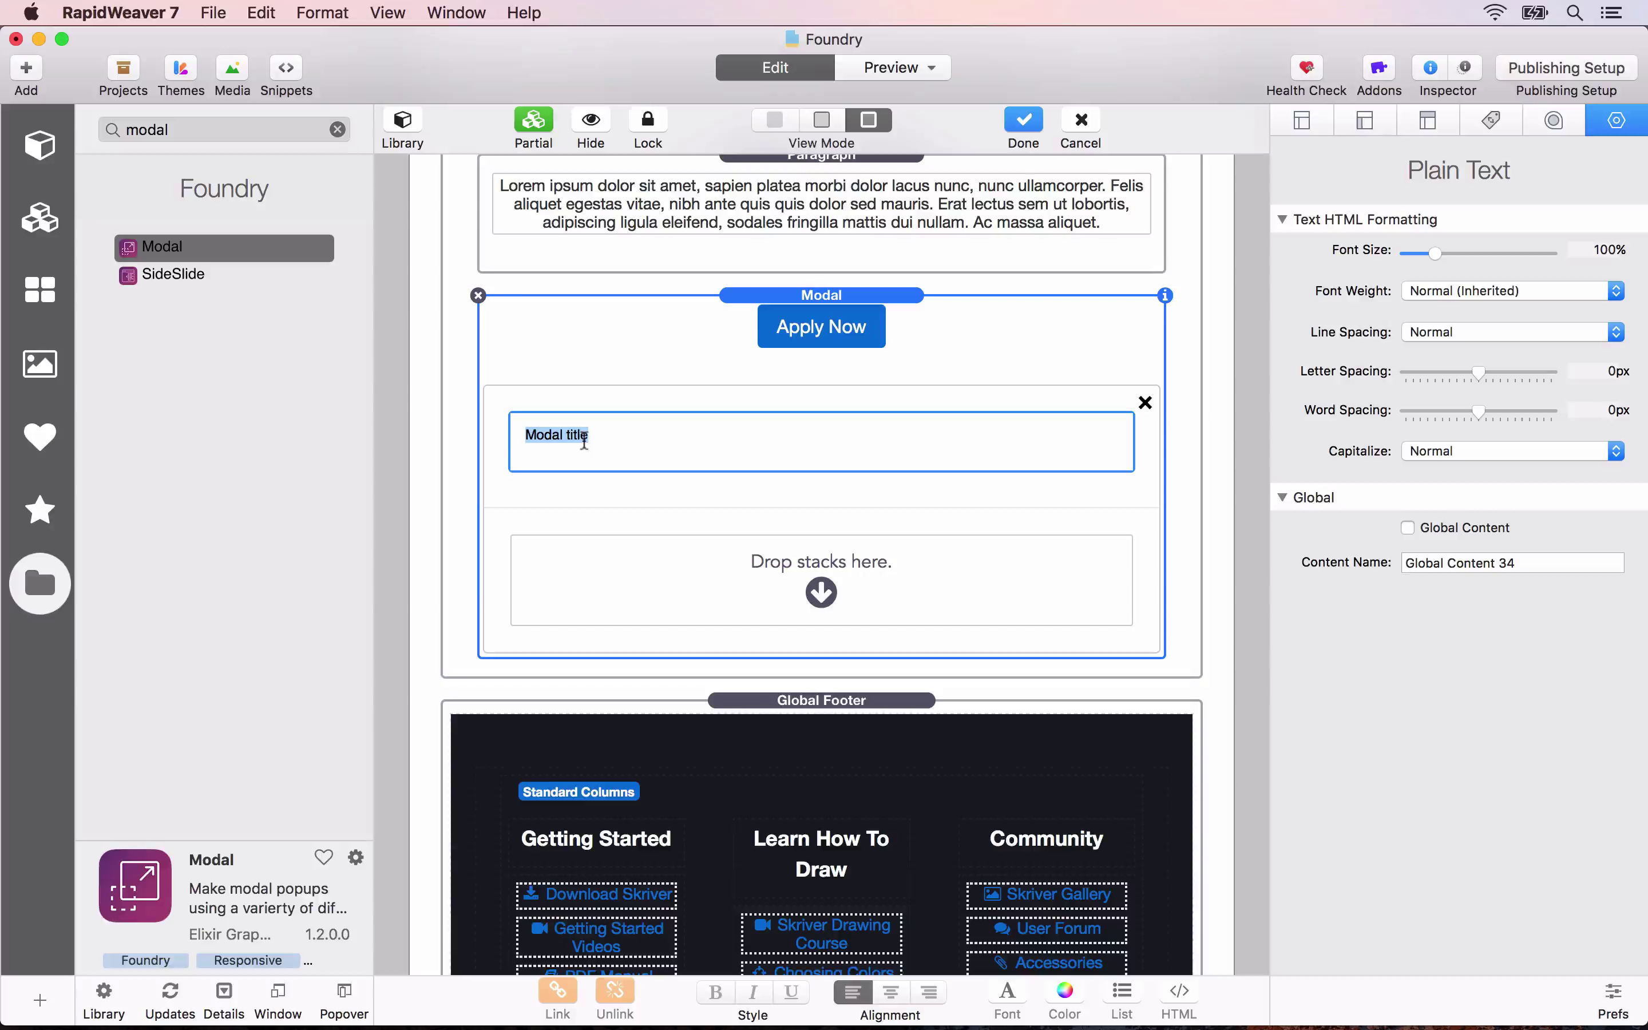
pyautogui.write('Join Our Team')
pyautogui.click(605, 536)
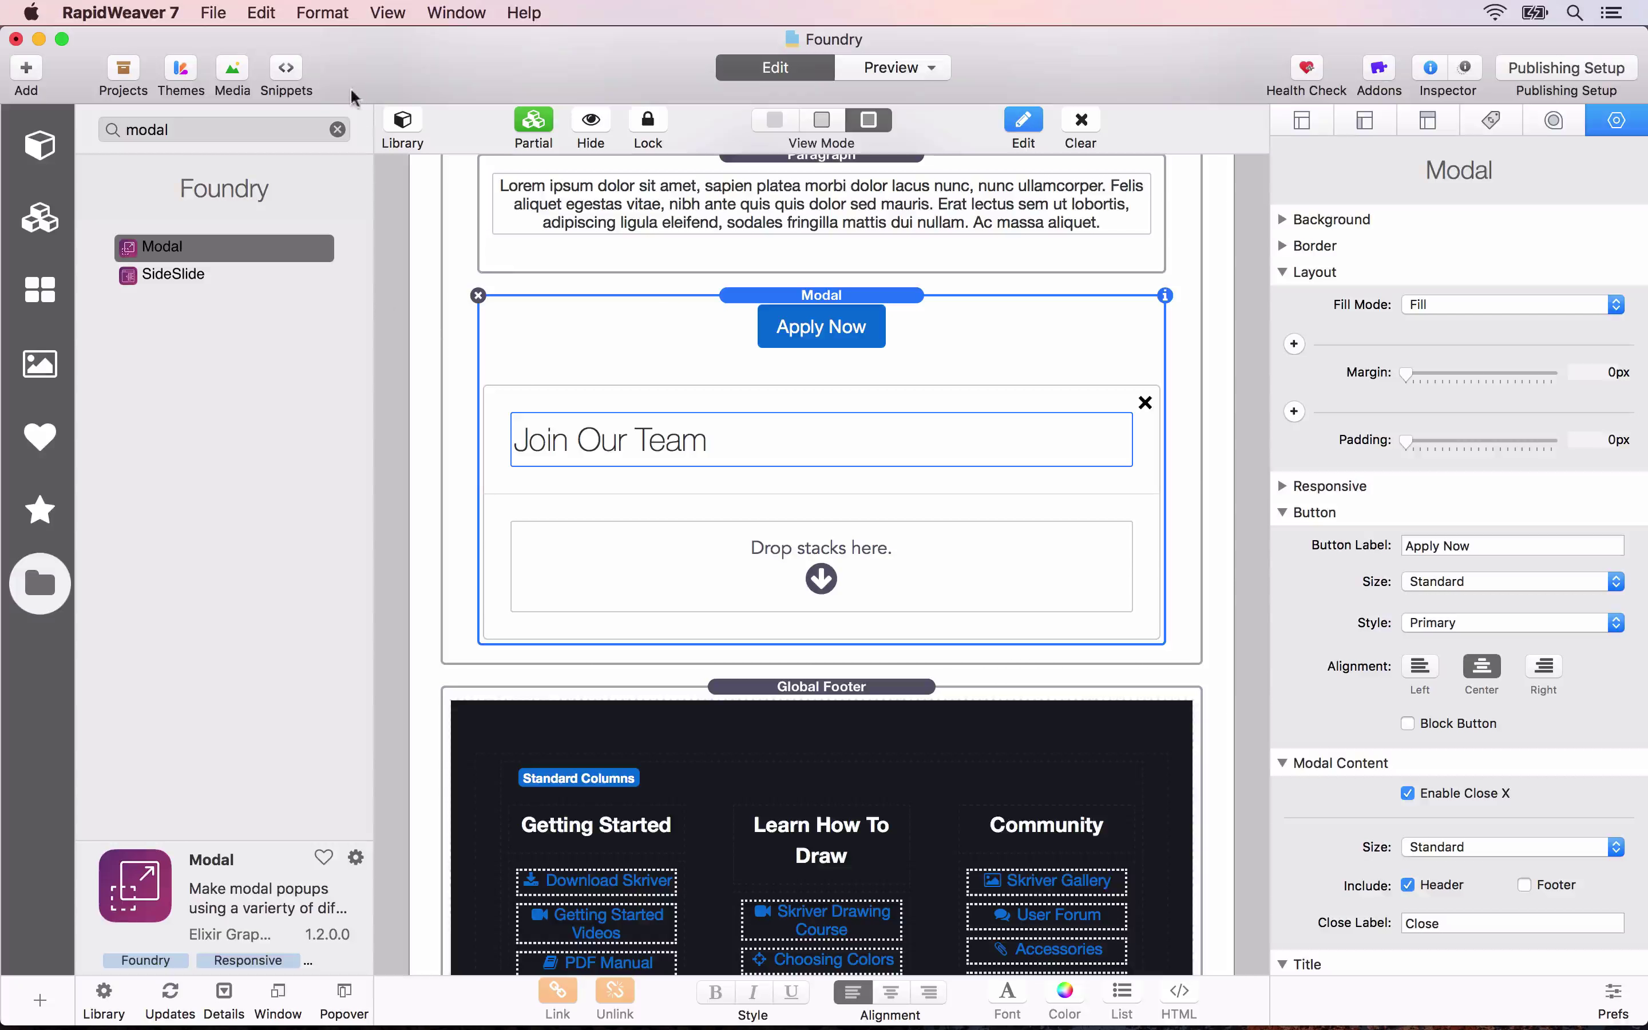
# Copy the closing section's paragraph and place the copy in the content area of the Join Our Team modal.
pyautogui.click(337, 129)
pyautogui.scroll(-10, 229, 438)
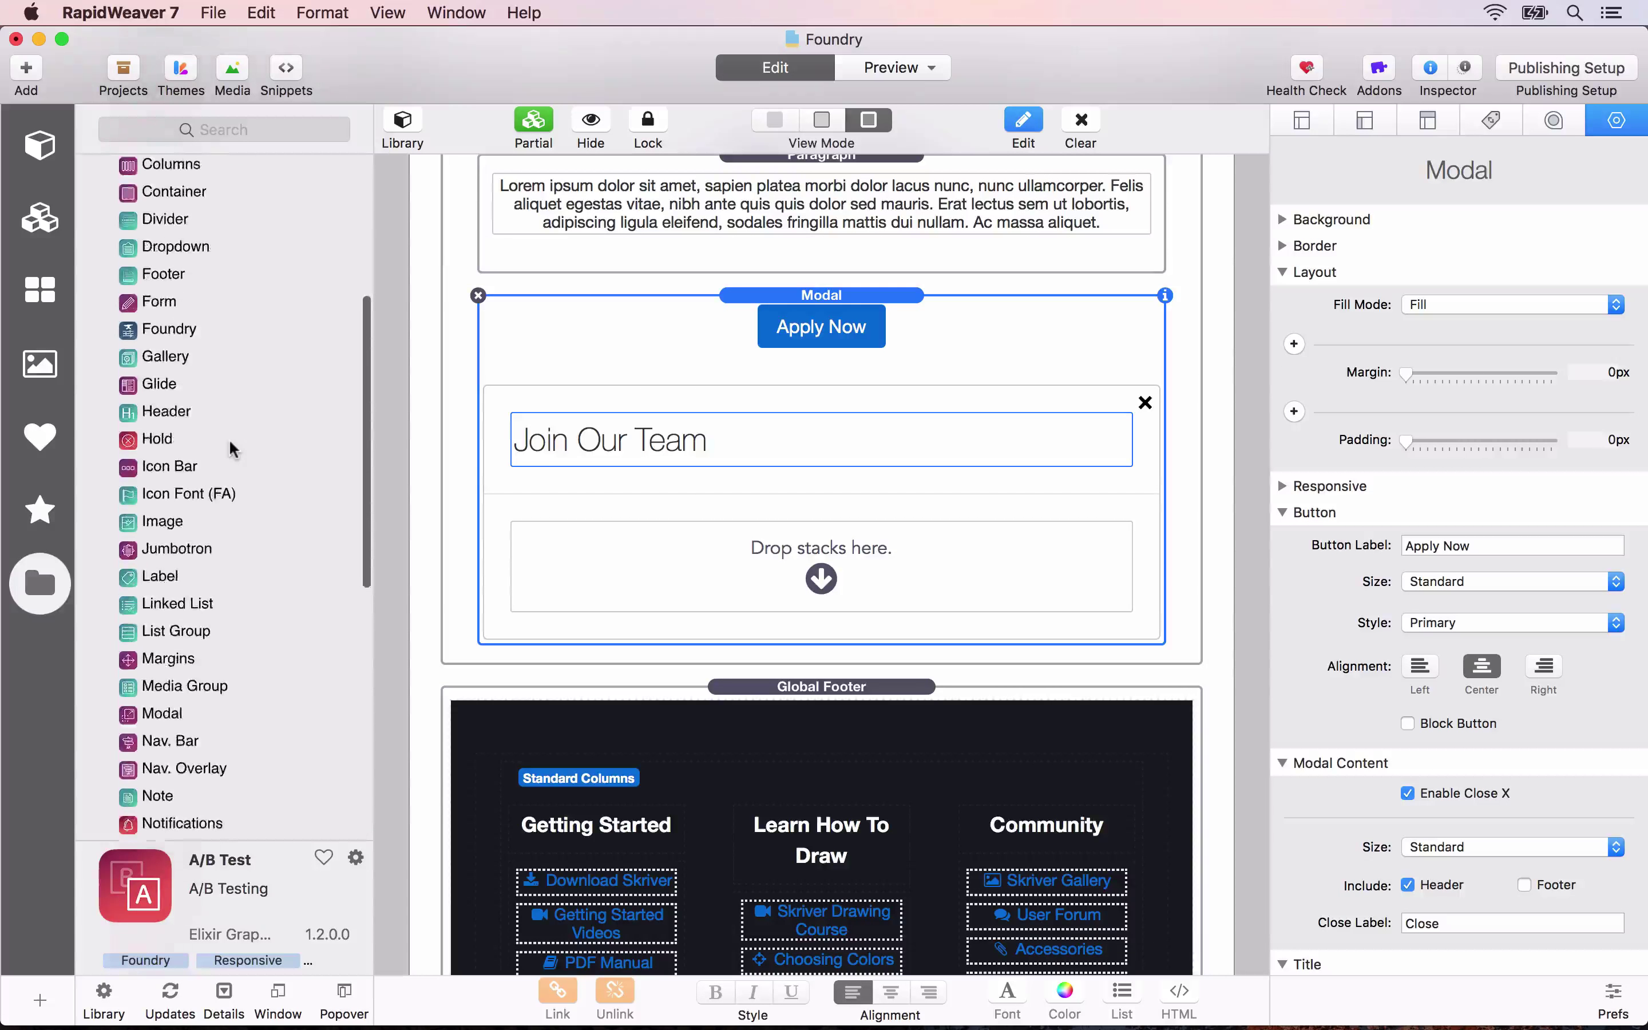
pyautogui.scroll(5, 230, 438)
pyautogui.click(837, 220)
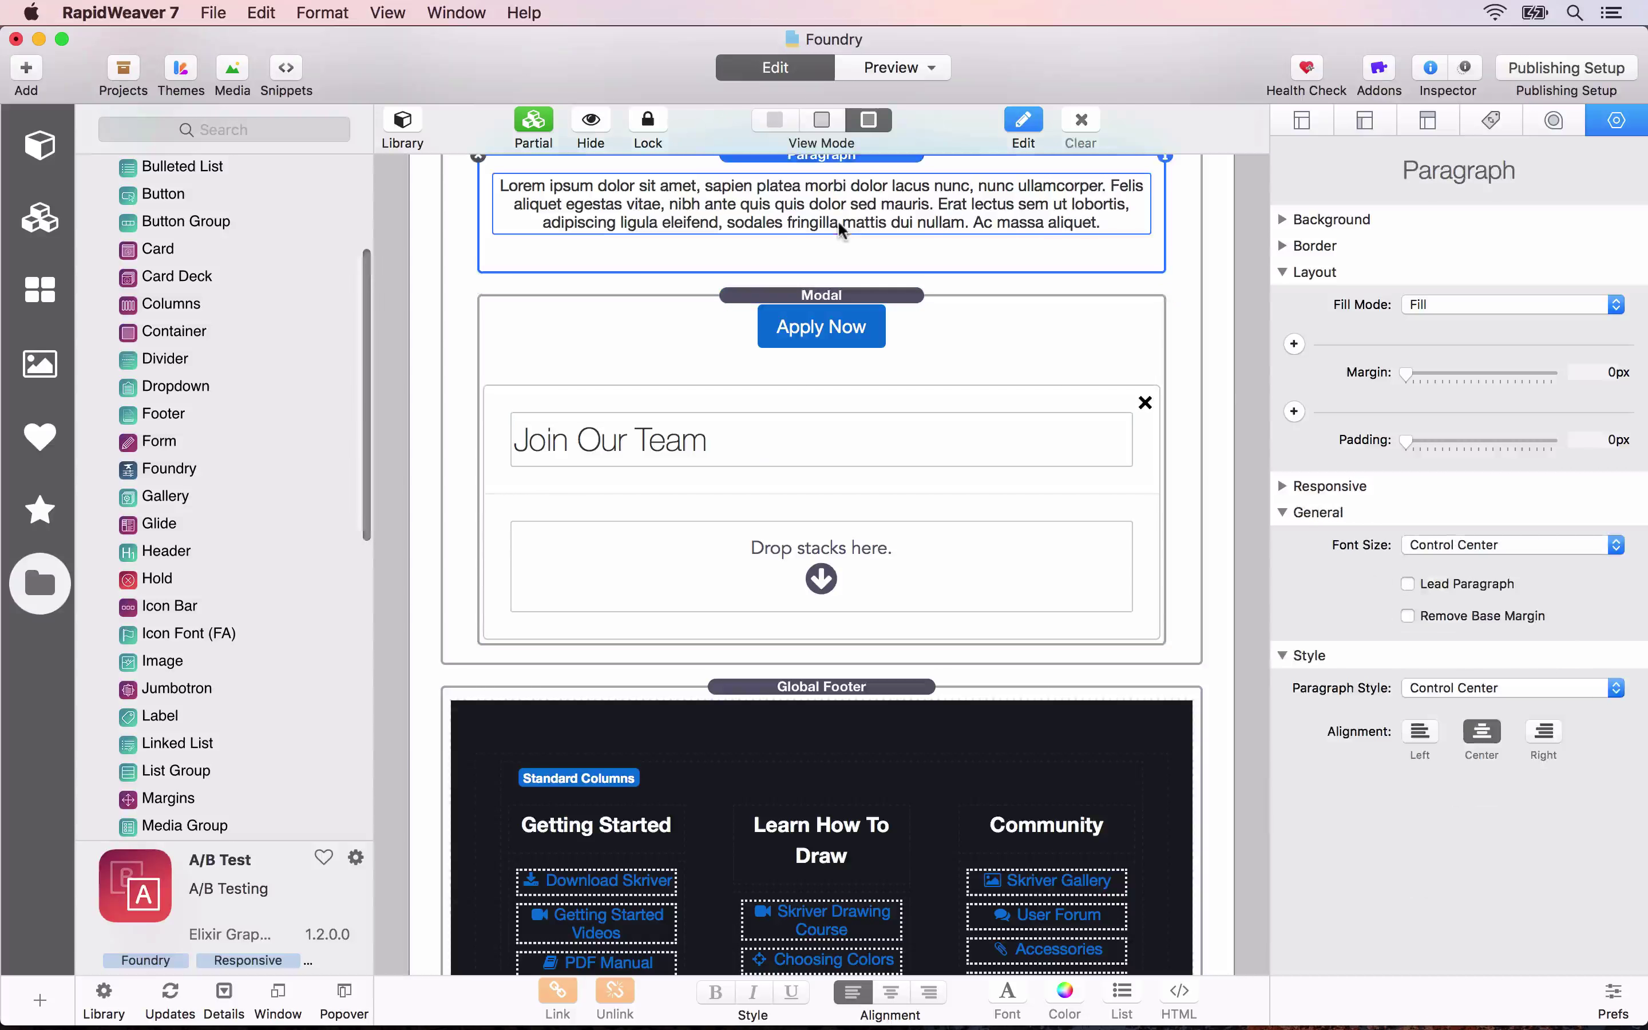
pyautogui.click(799, 561)
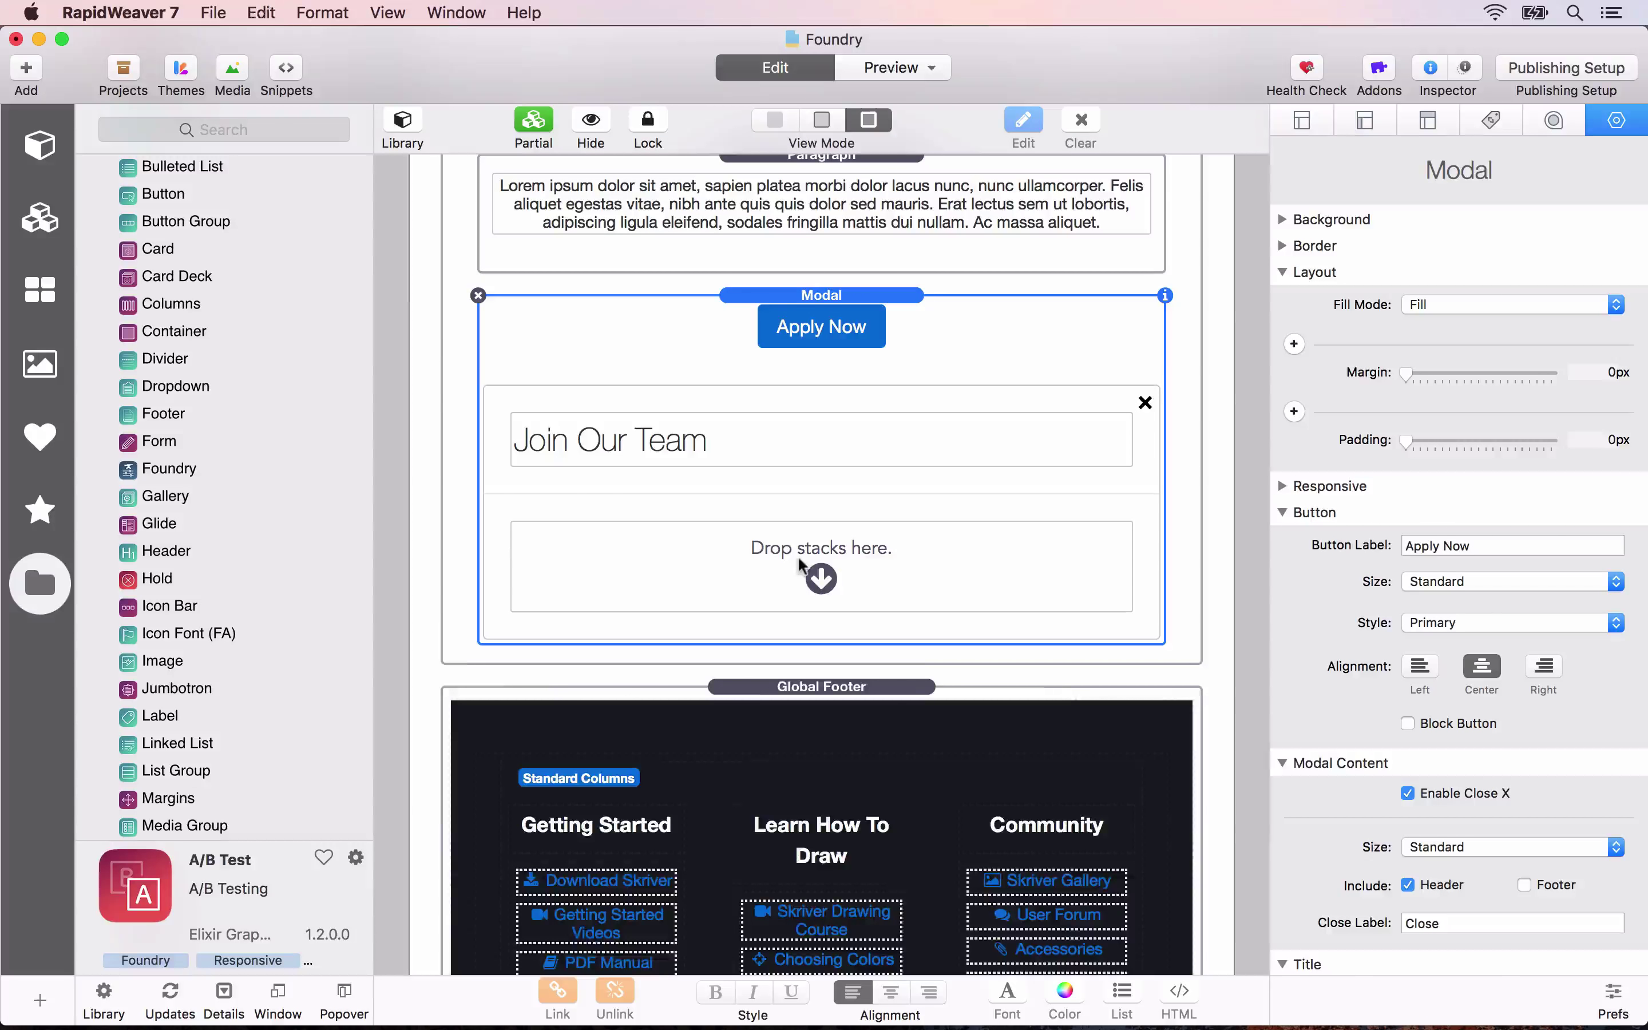
pyautogui.press('super+v')
pyautogui.moveTo(788, 666); pyautogui.dragTo(791, 572)
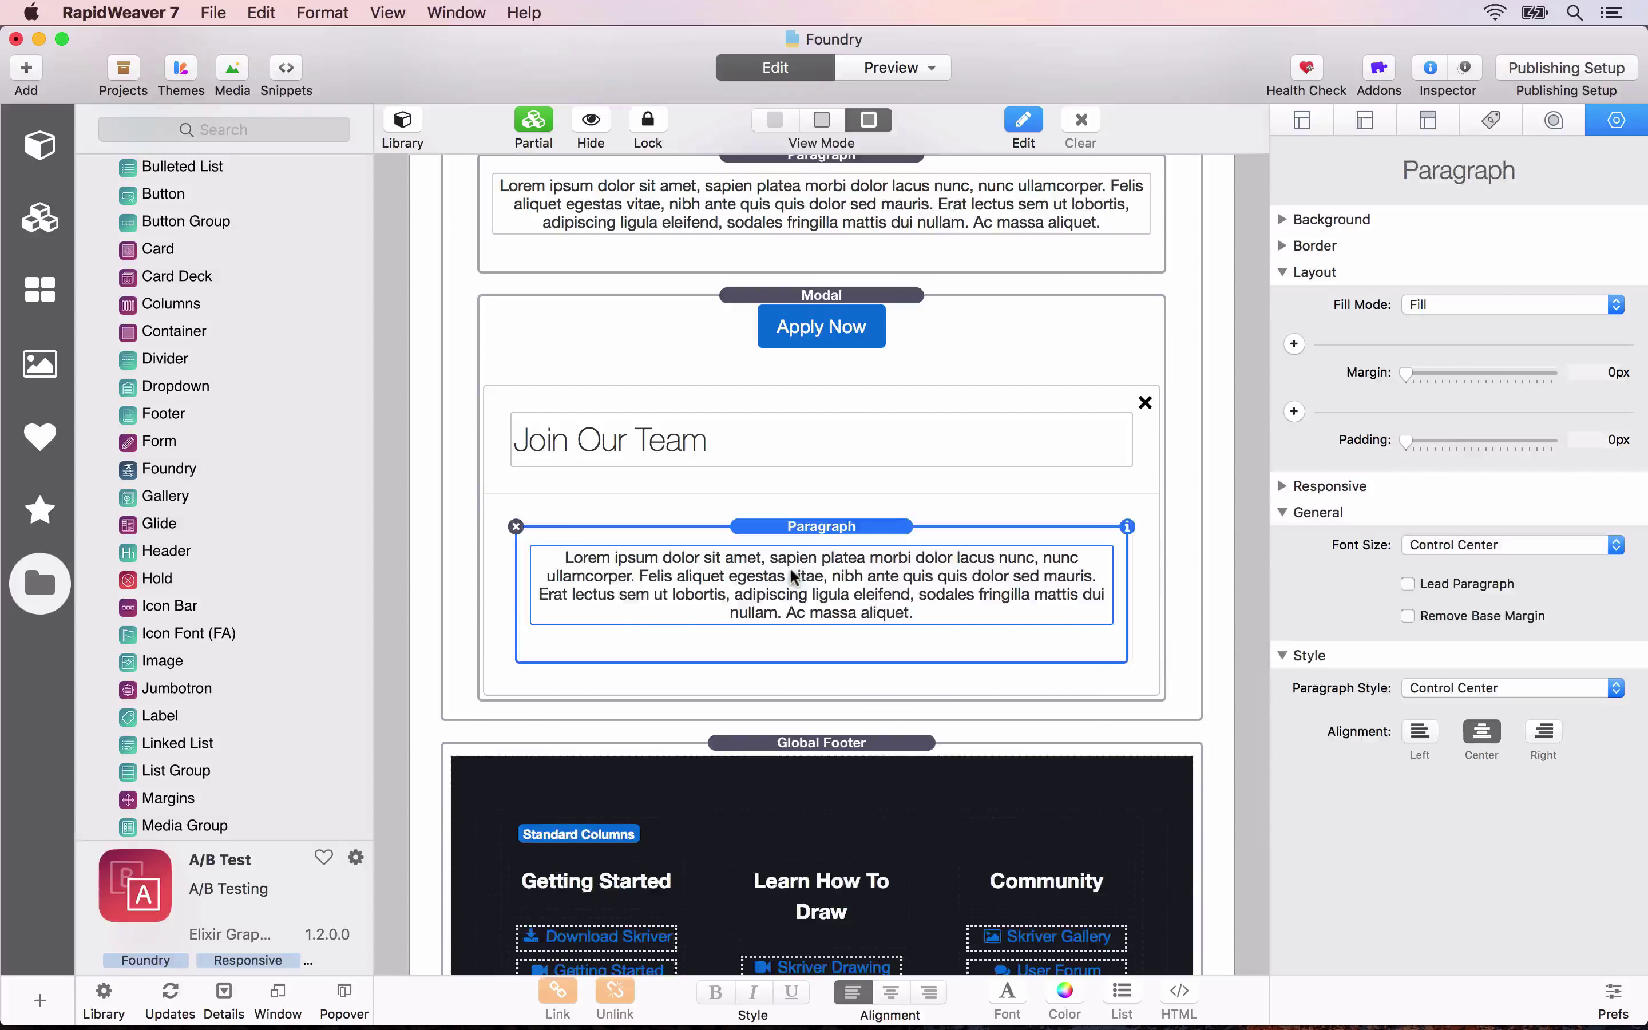
# Reload the preview in Safari, open the Join Our Team popup from the Apply Now button, and close it.
pyautogui.scroll(2, 817, 379)
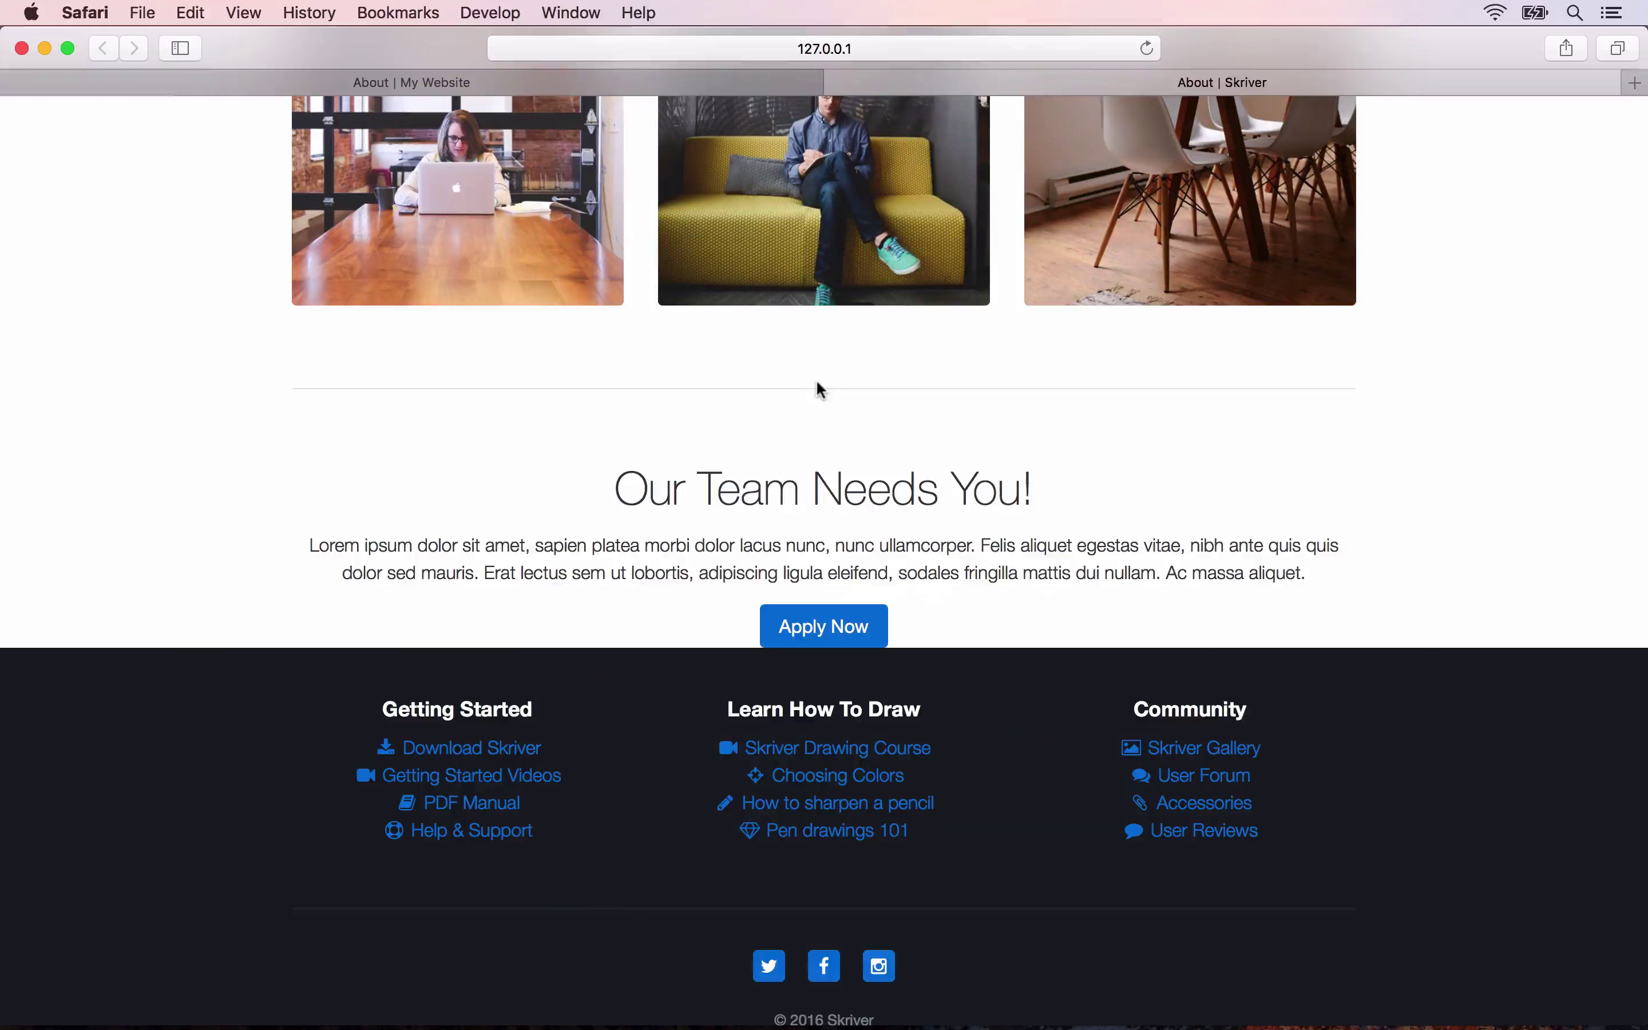
pyautogui.press('super+r')
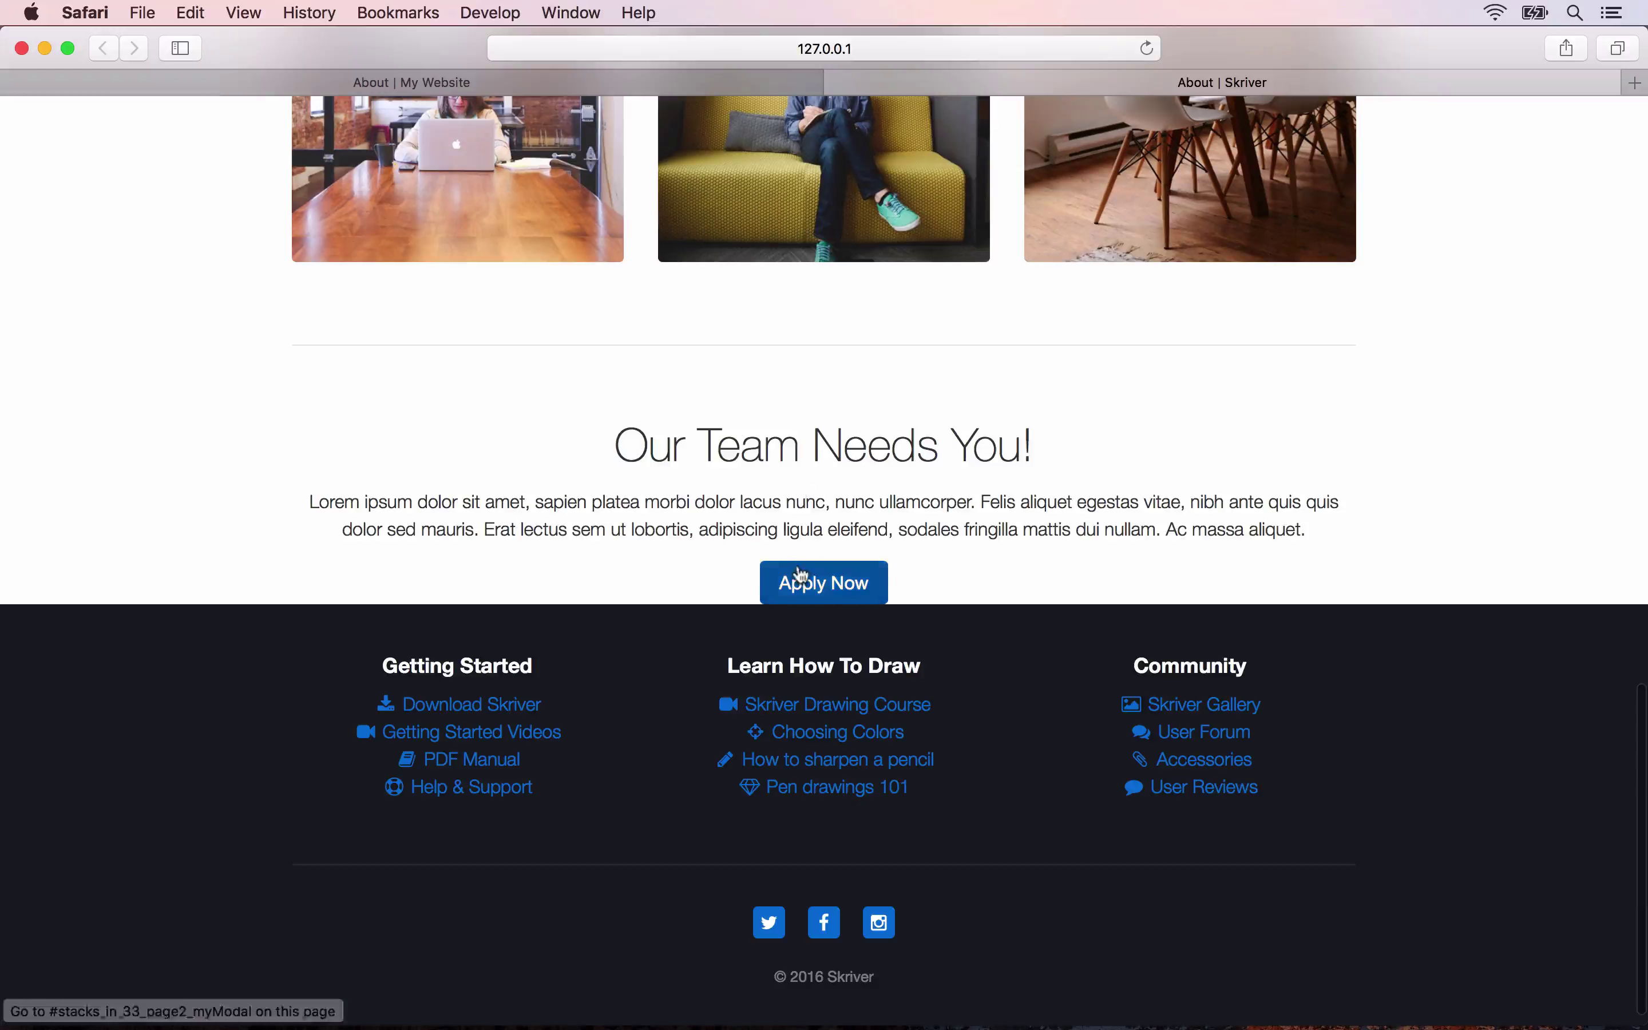
pyautogui.click(810, 597)
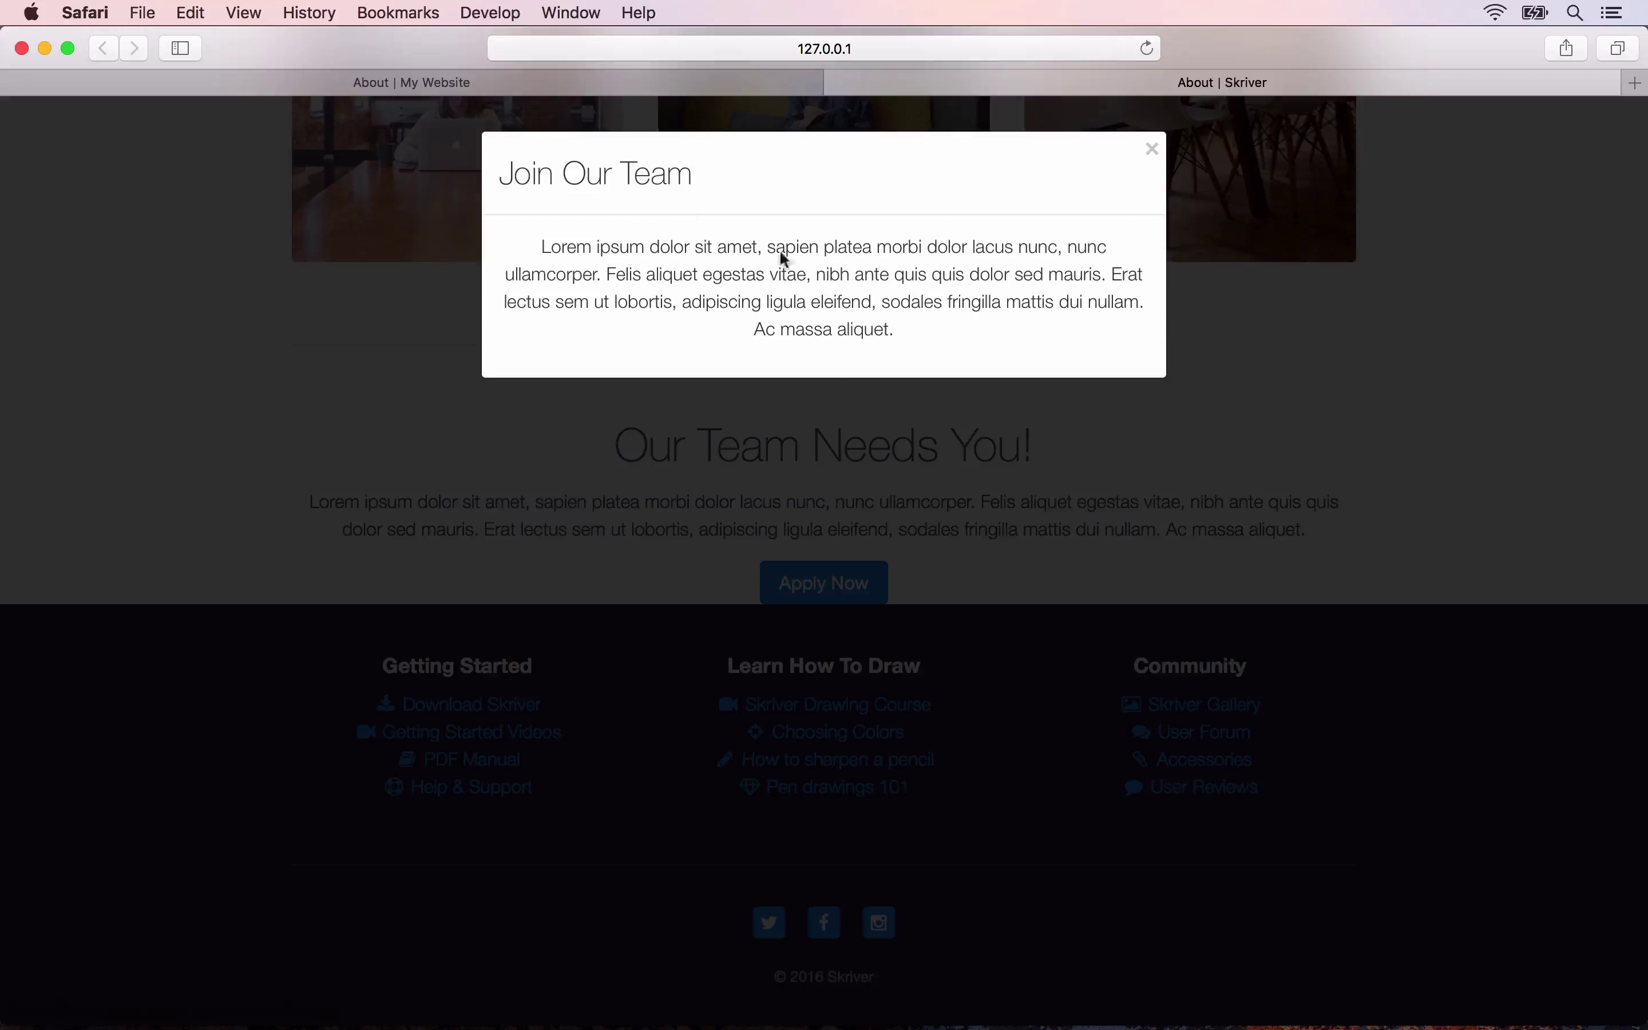
pyautogui.click(1151, 150)
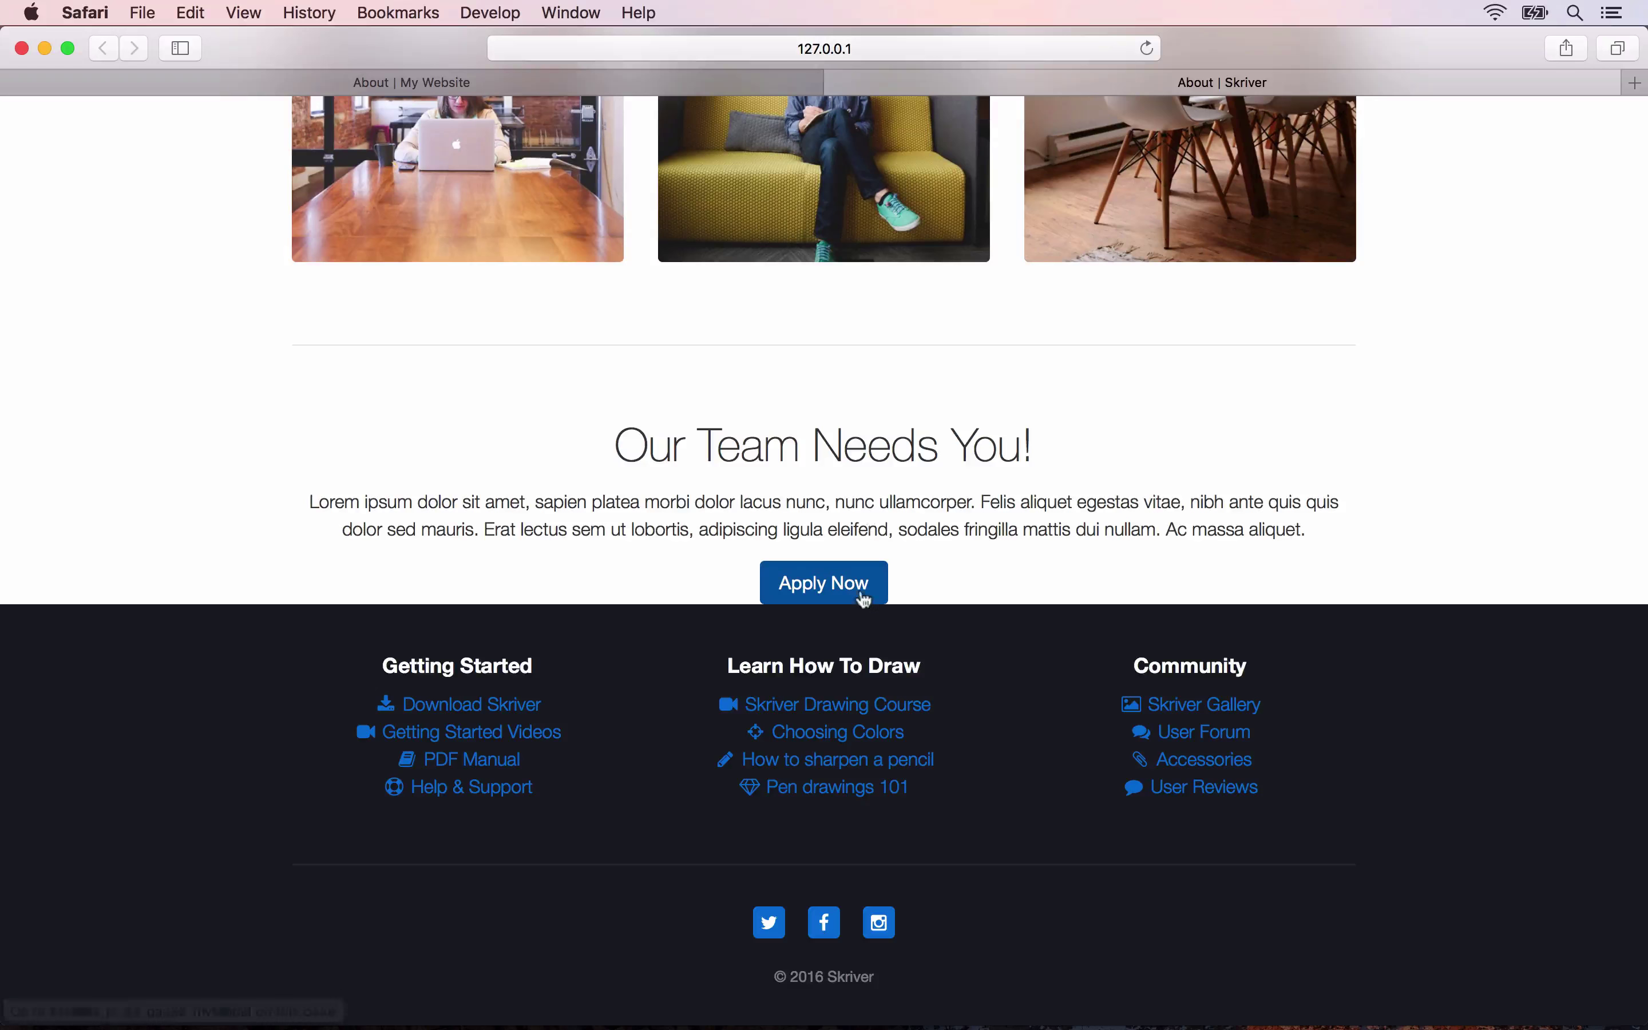
# Switch back to RapidWeaver and add a Form stack below the paragraph inside the modal.
pyautogui.press('super+Tab')
pyautogui.click(244, 129)
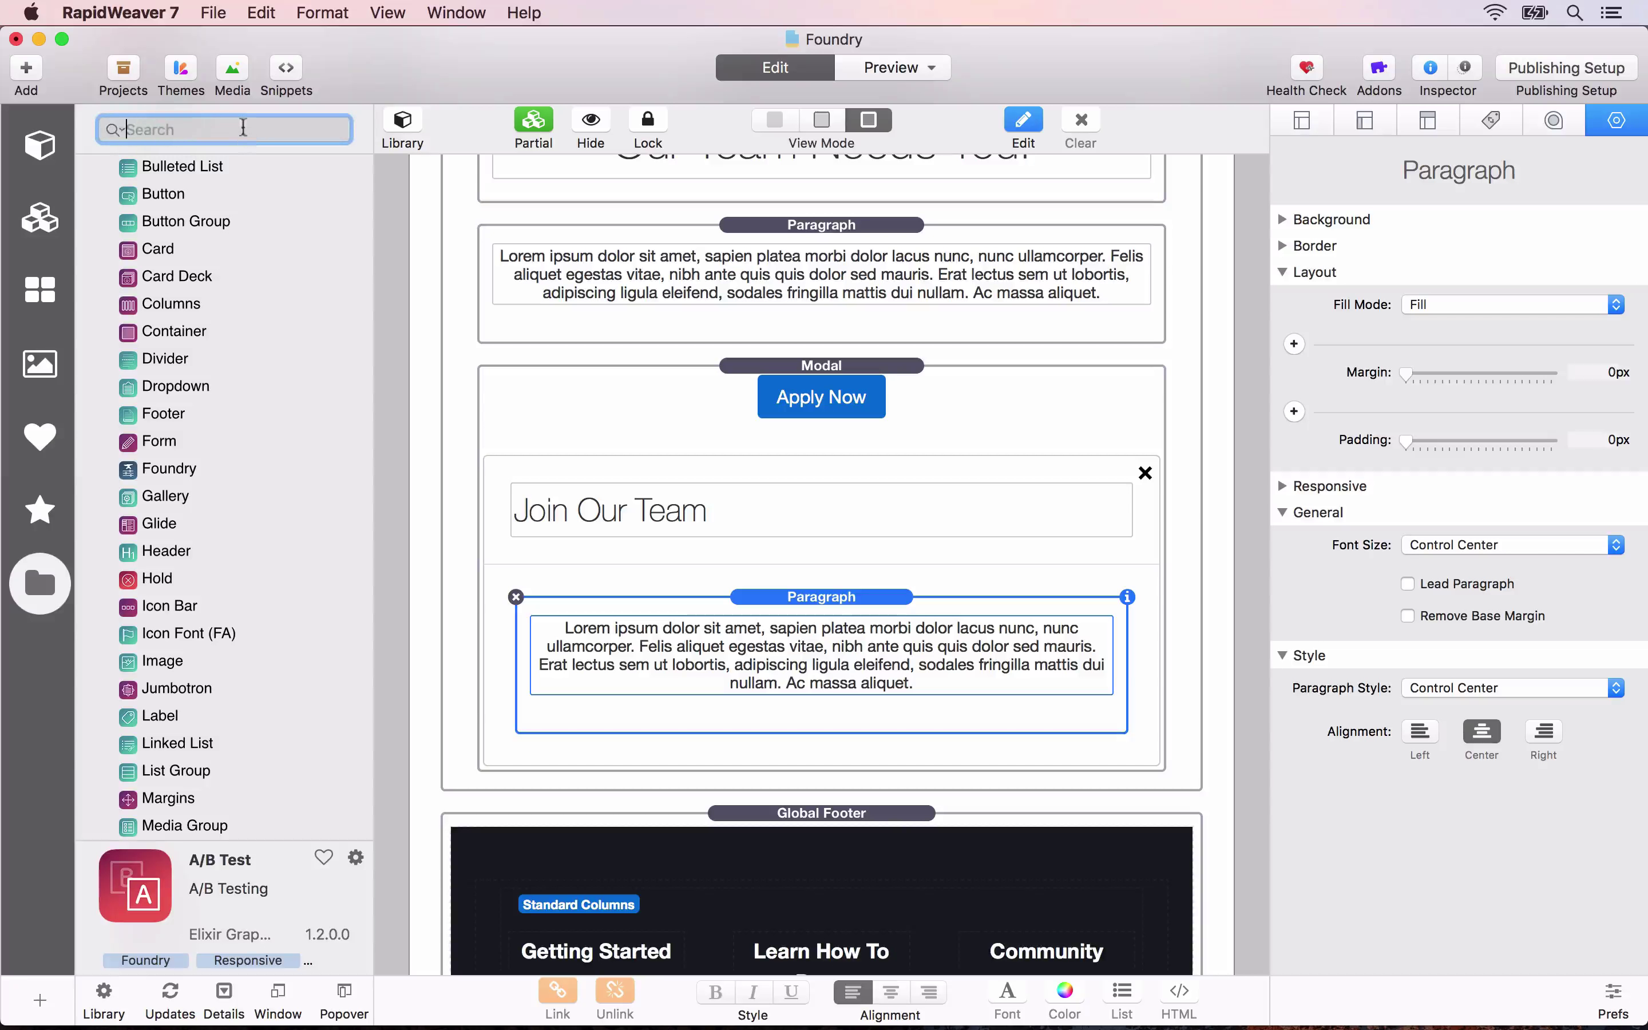
pyautogui.write('forn')
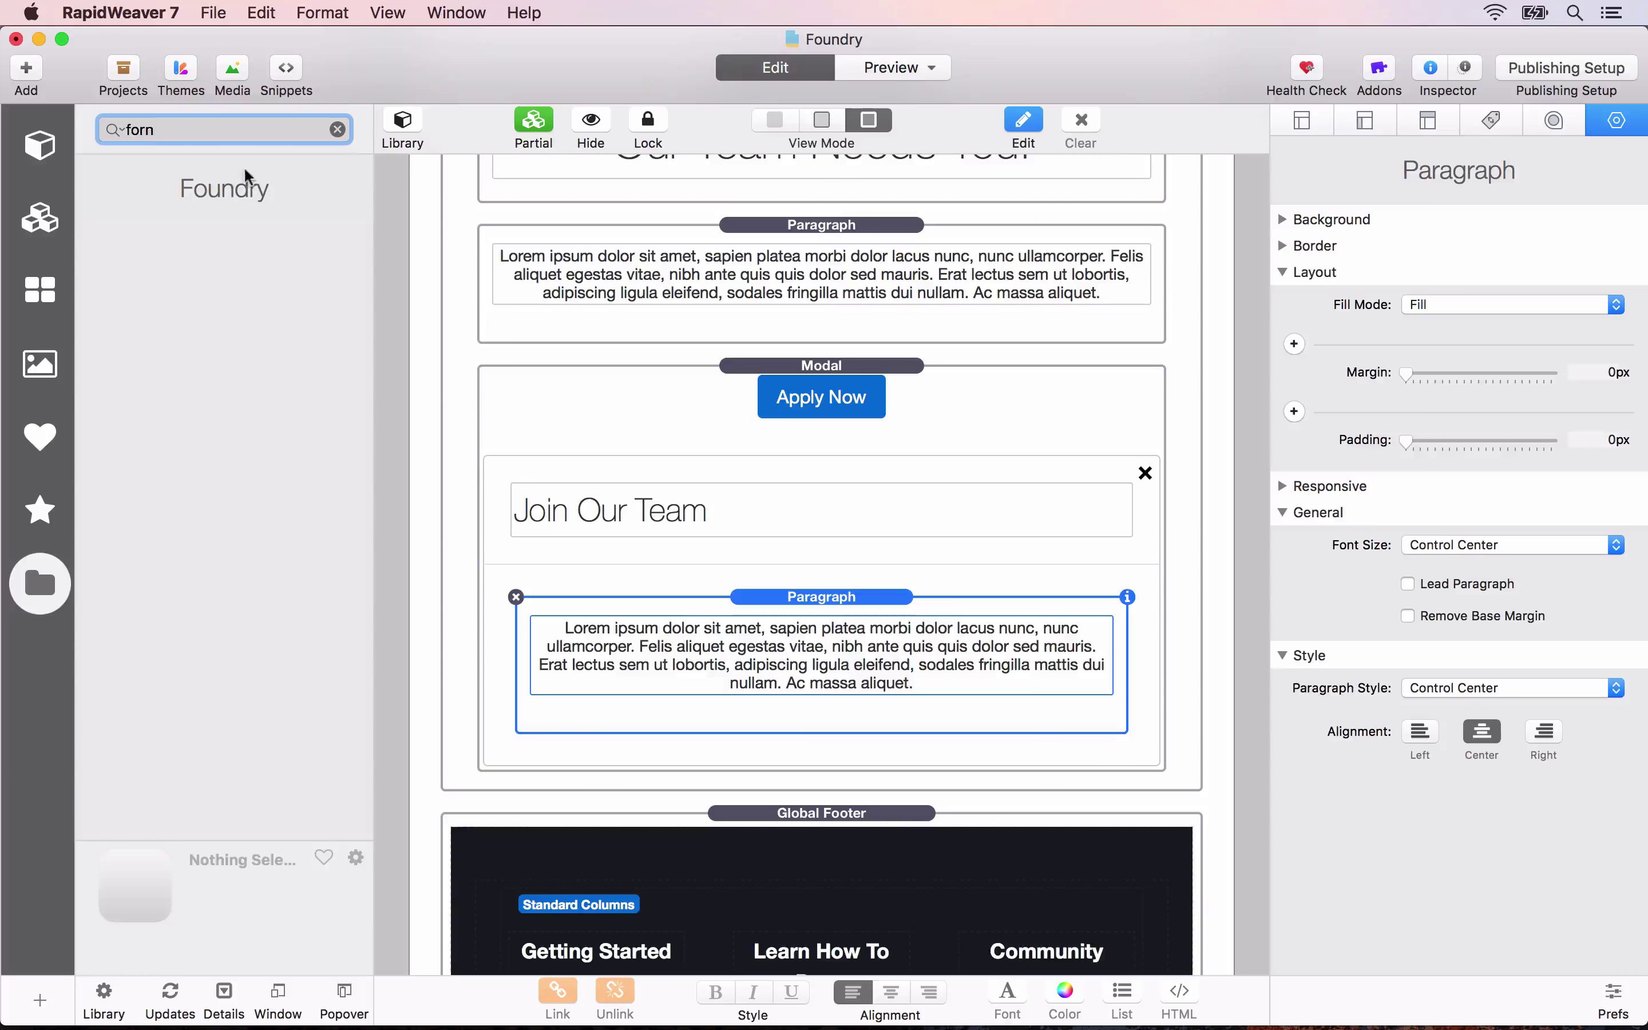
pyautogui.press('BackSpace')
pyautogui.write('m')
pyautogui.moveTo(136, 248); pyautogui.dragTo(723, 715)
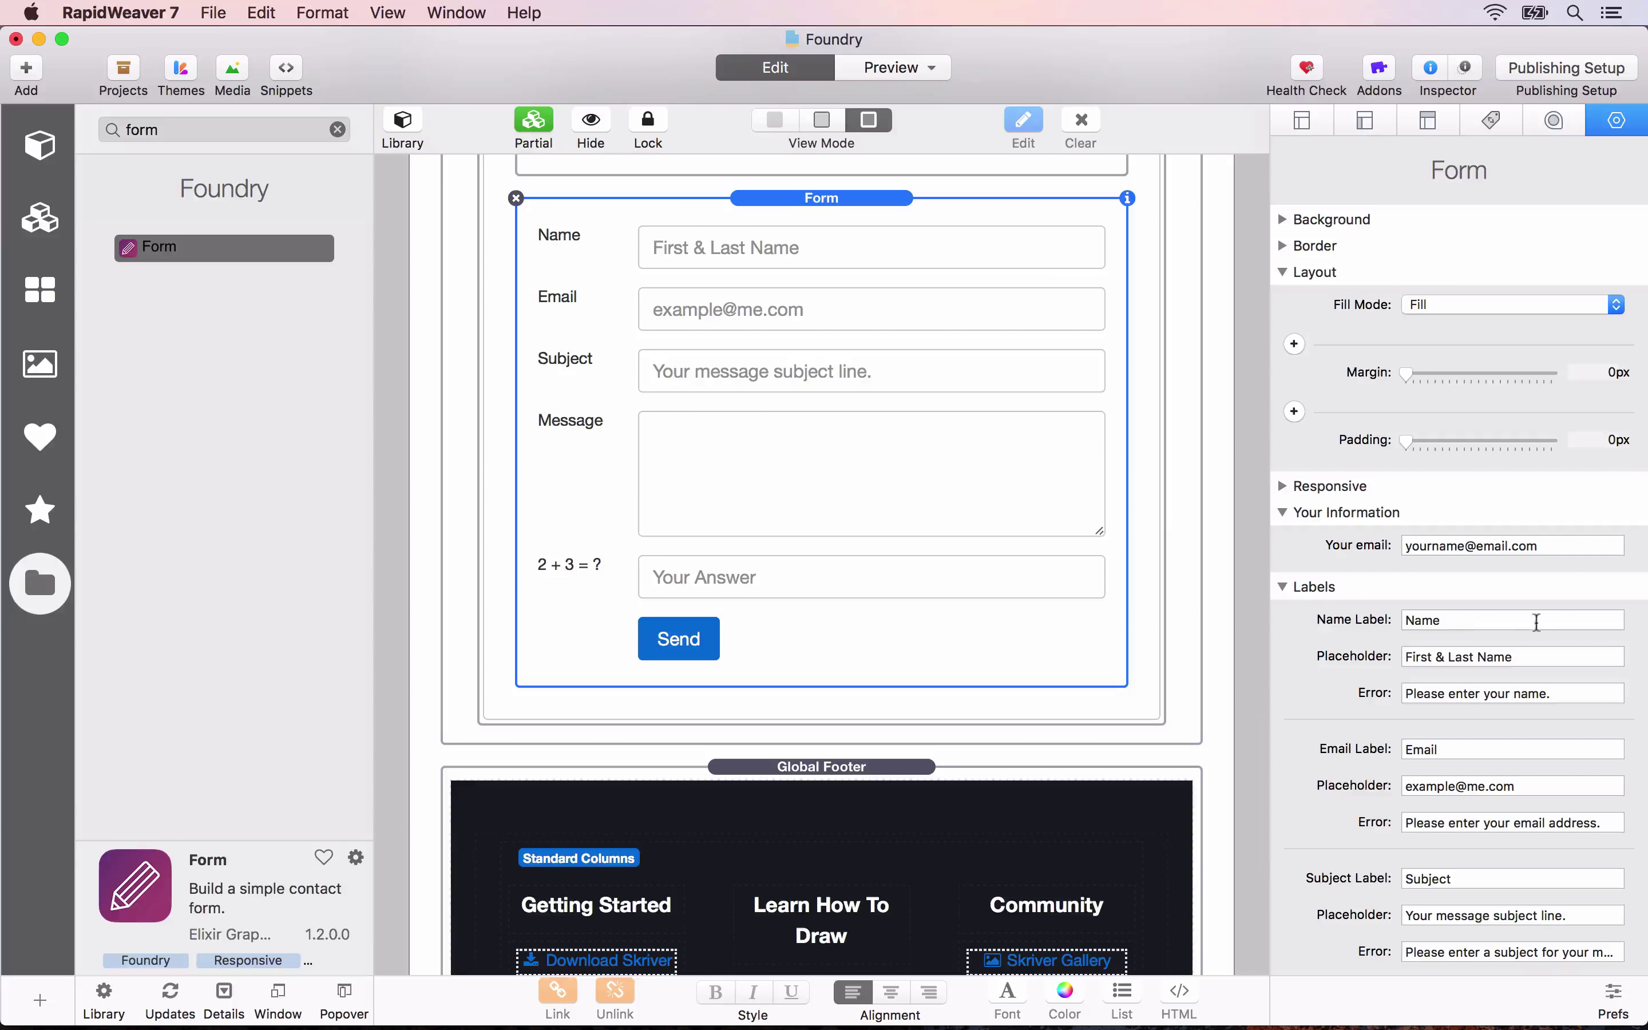
# Review the form's label, placeholder and error settings, and delete the Form stack from the modal.
pyautogui.scroll(-3, 1445, 807)
pyautogui.scroll(-5, 1445, 808)
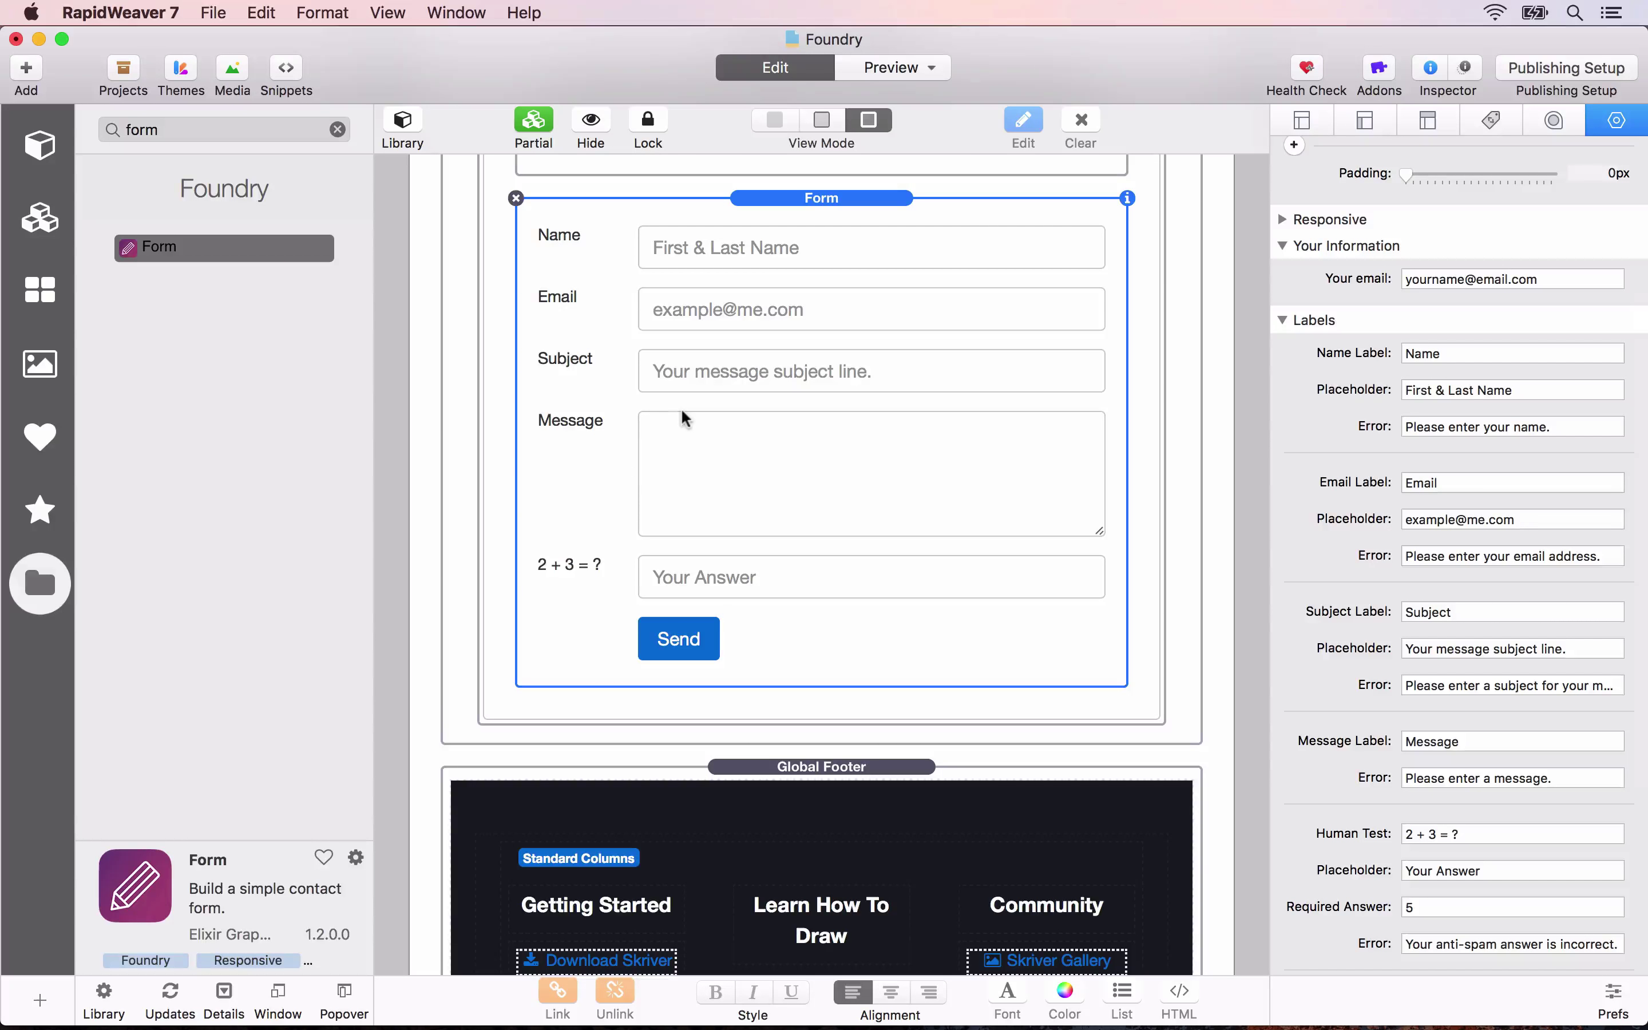
pyautogui.scroll(2, 685, 417)
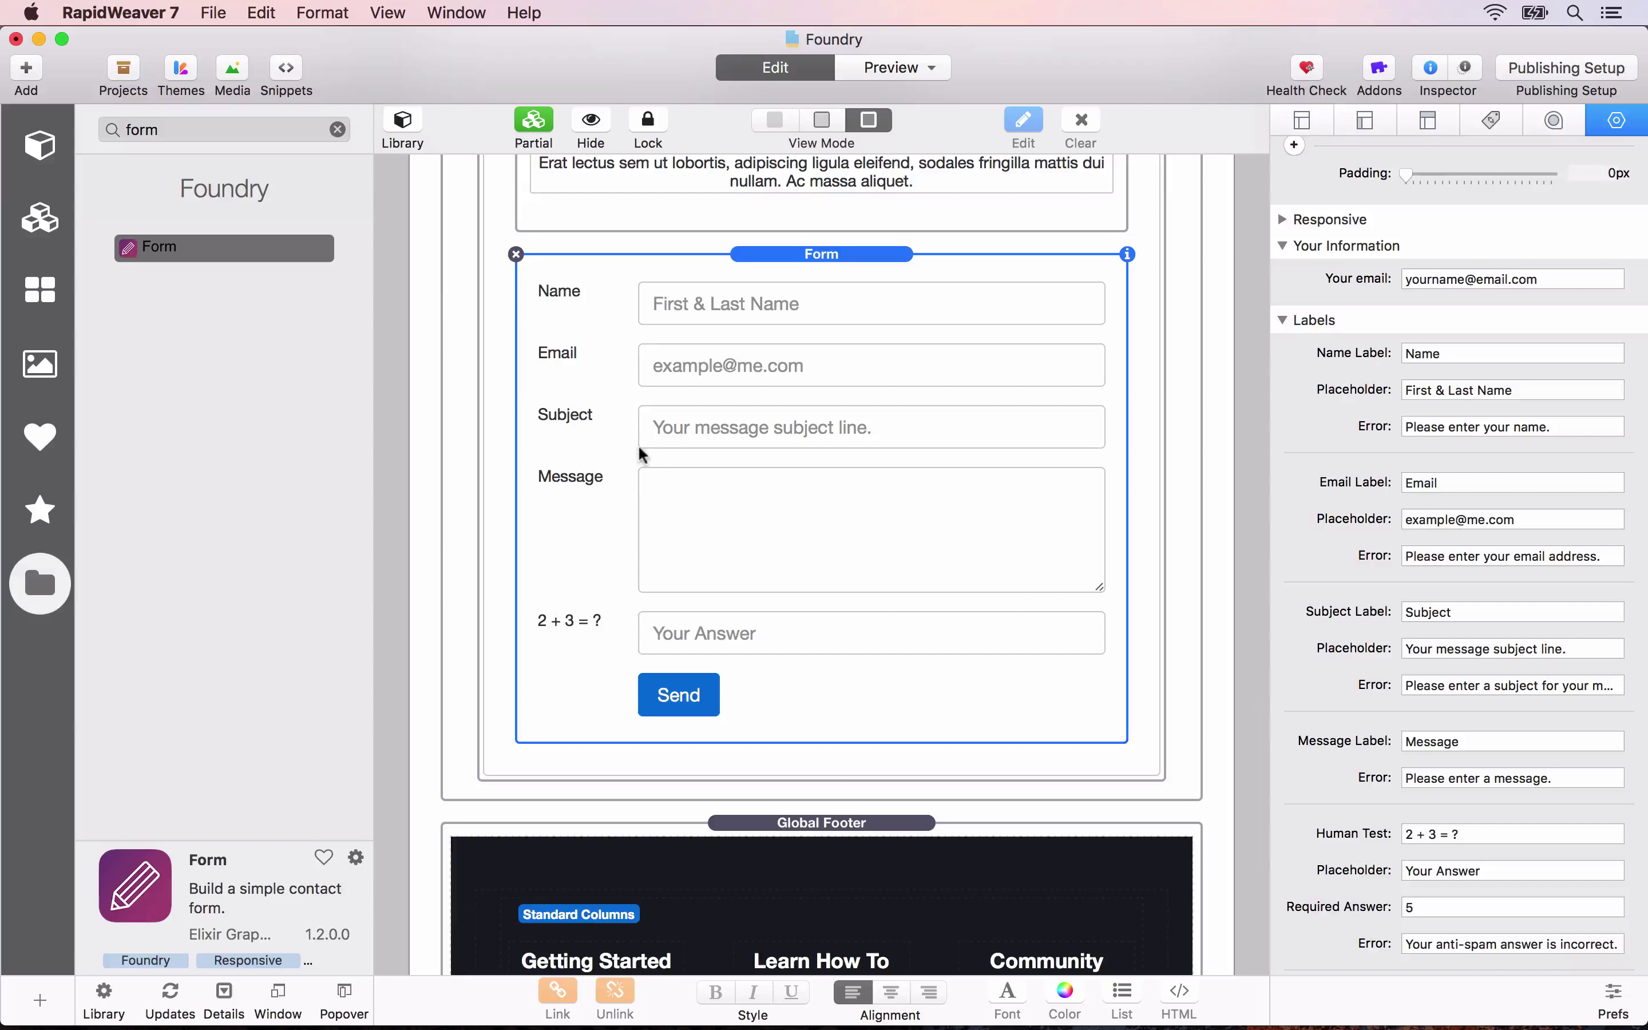
pyautogui.click(515, 255)
# Set the bottom margin of the main content Container to 40 px.
pyautogui.scroll(10, 613, 258)
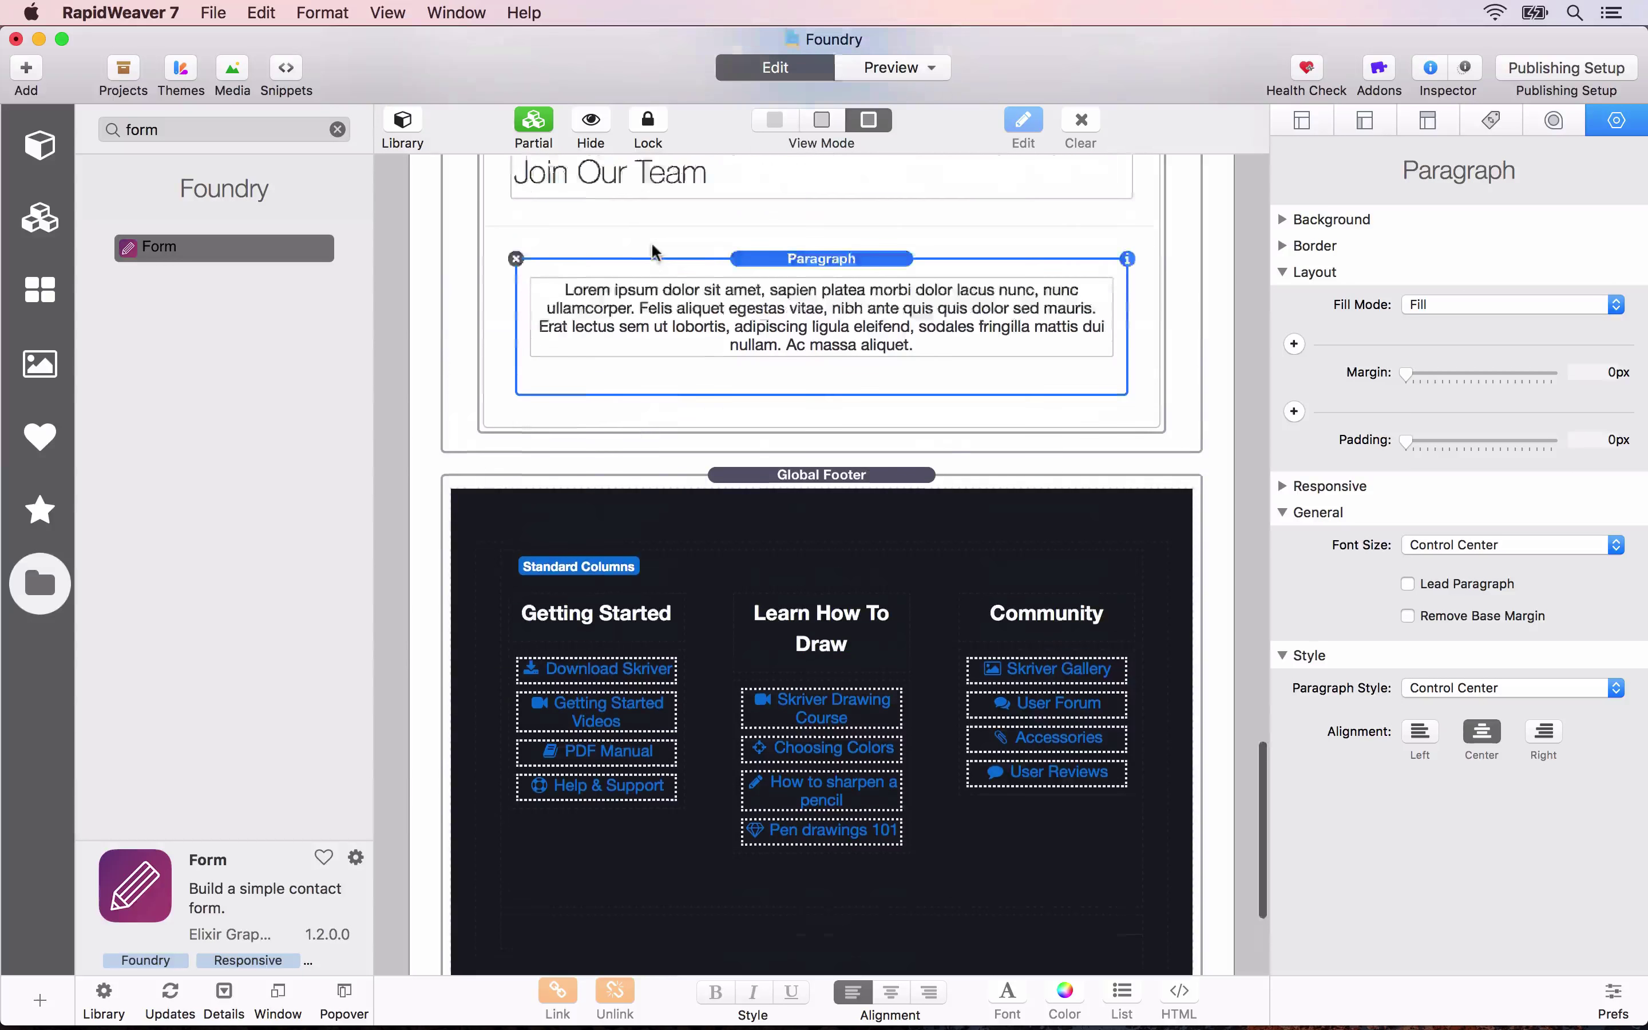
pyautogui.scroll(15, 652, 251)
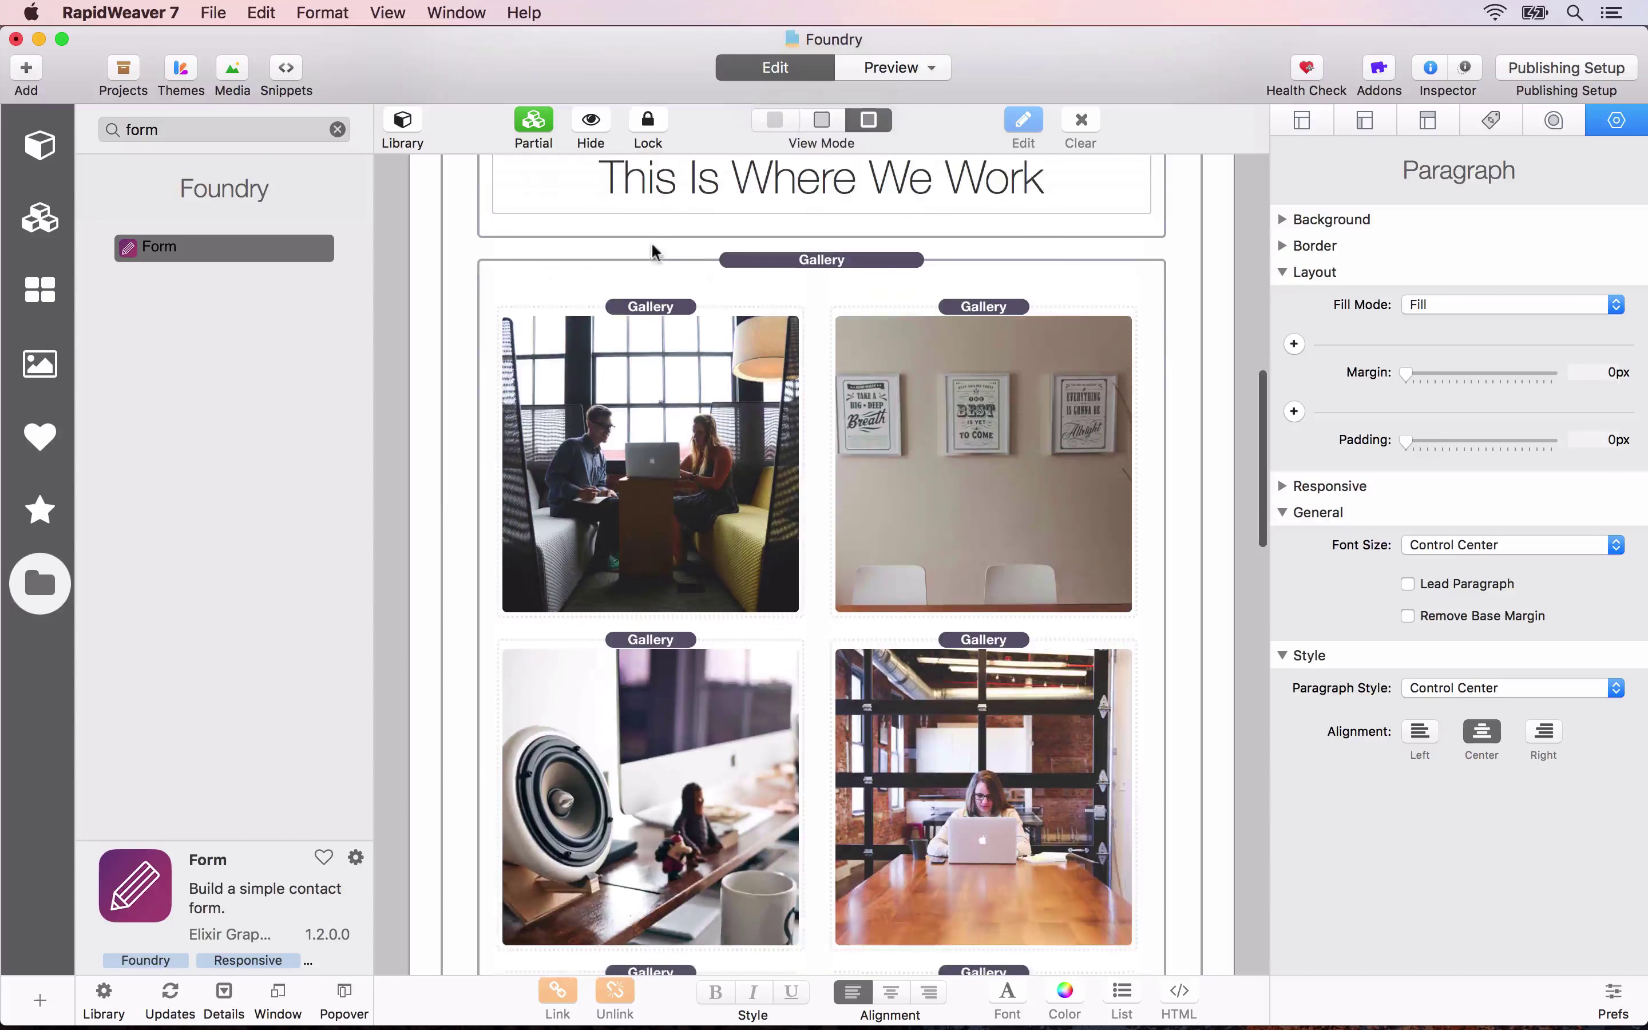
pyautogui.scroll(10, 652, 252)
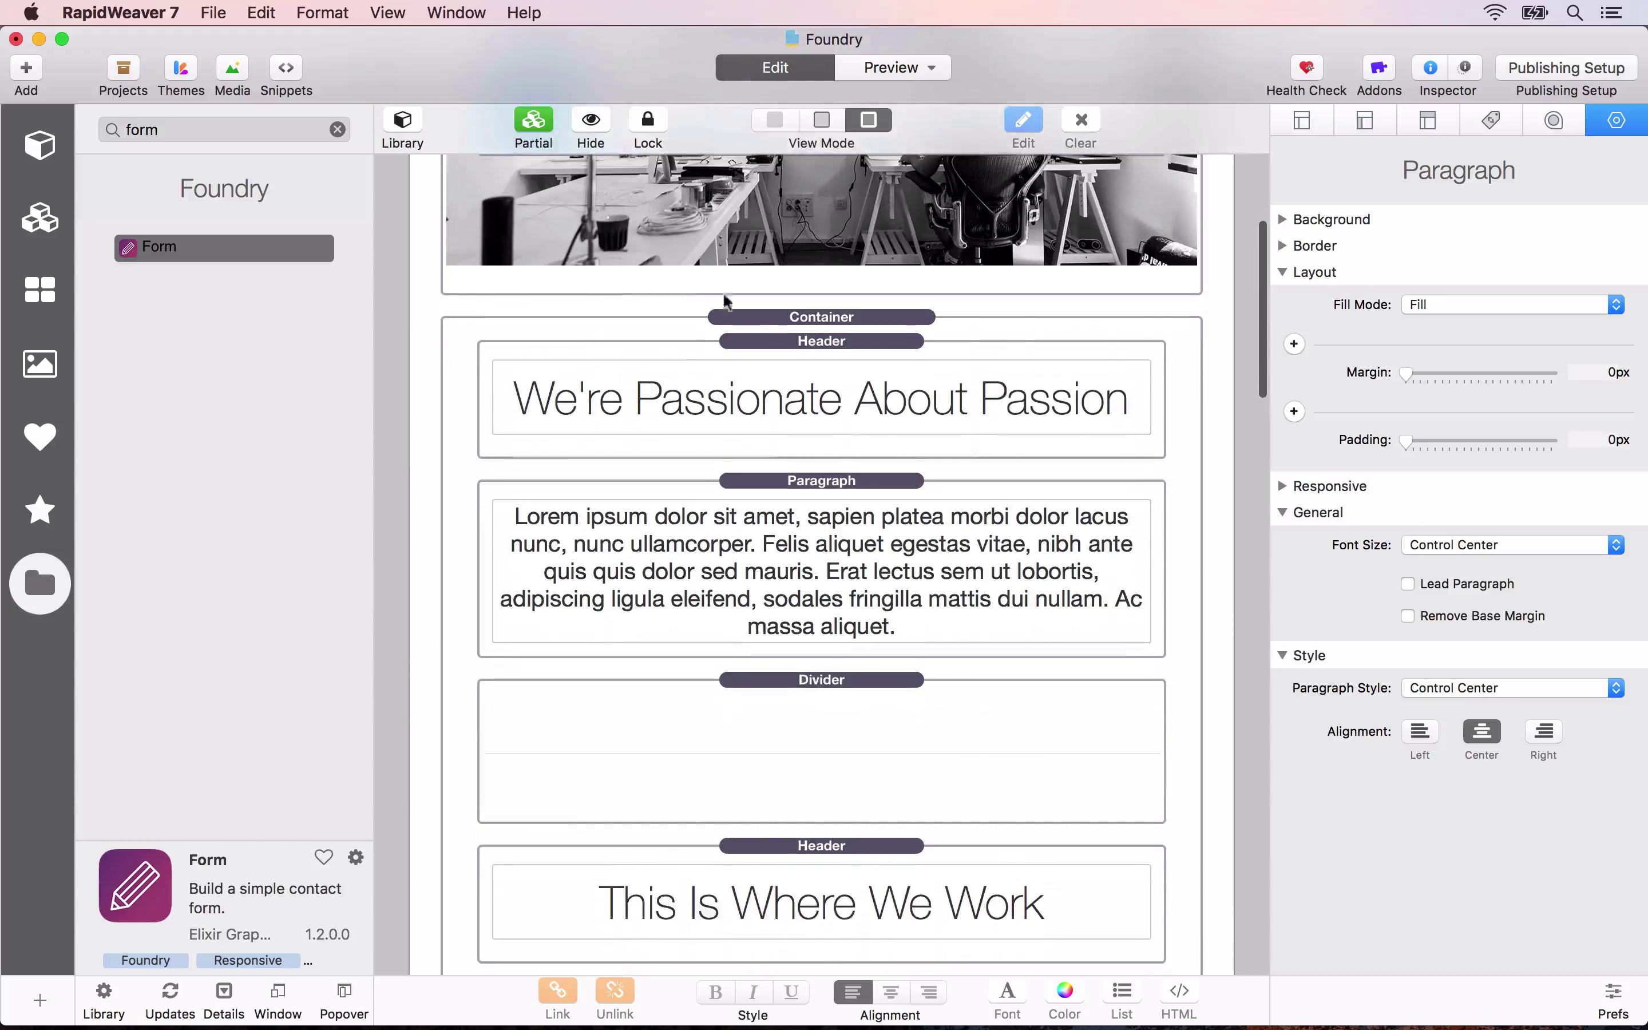
pyautogui.click(779, 320)
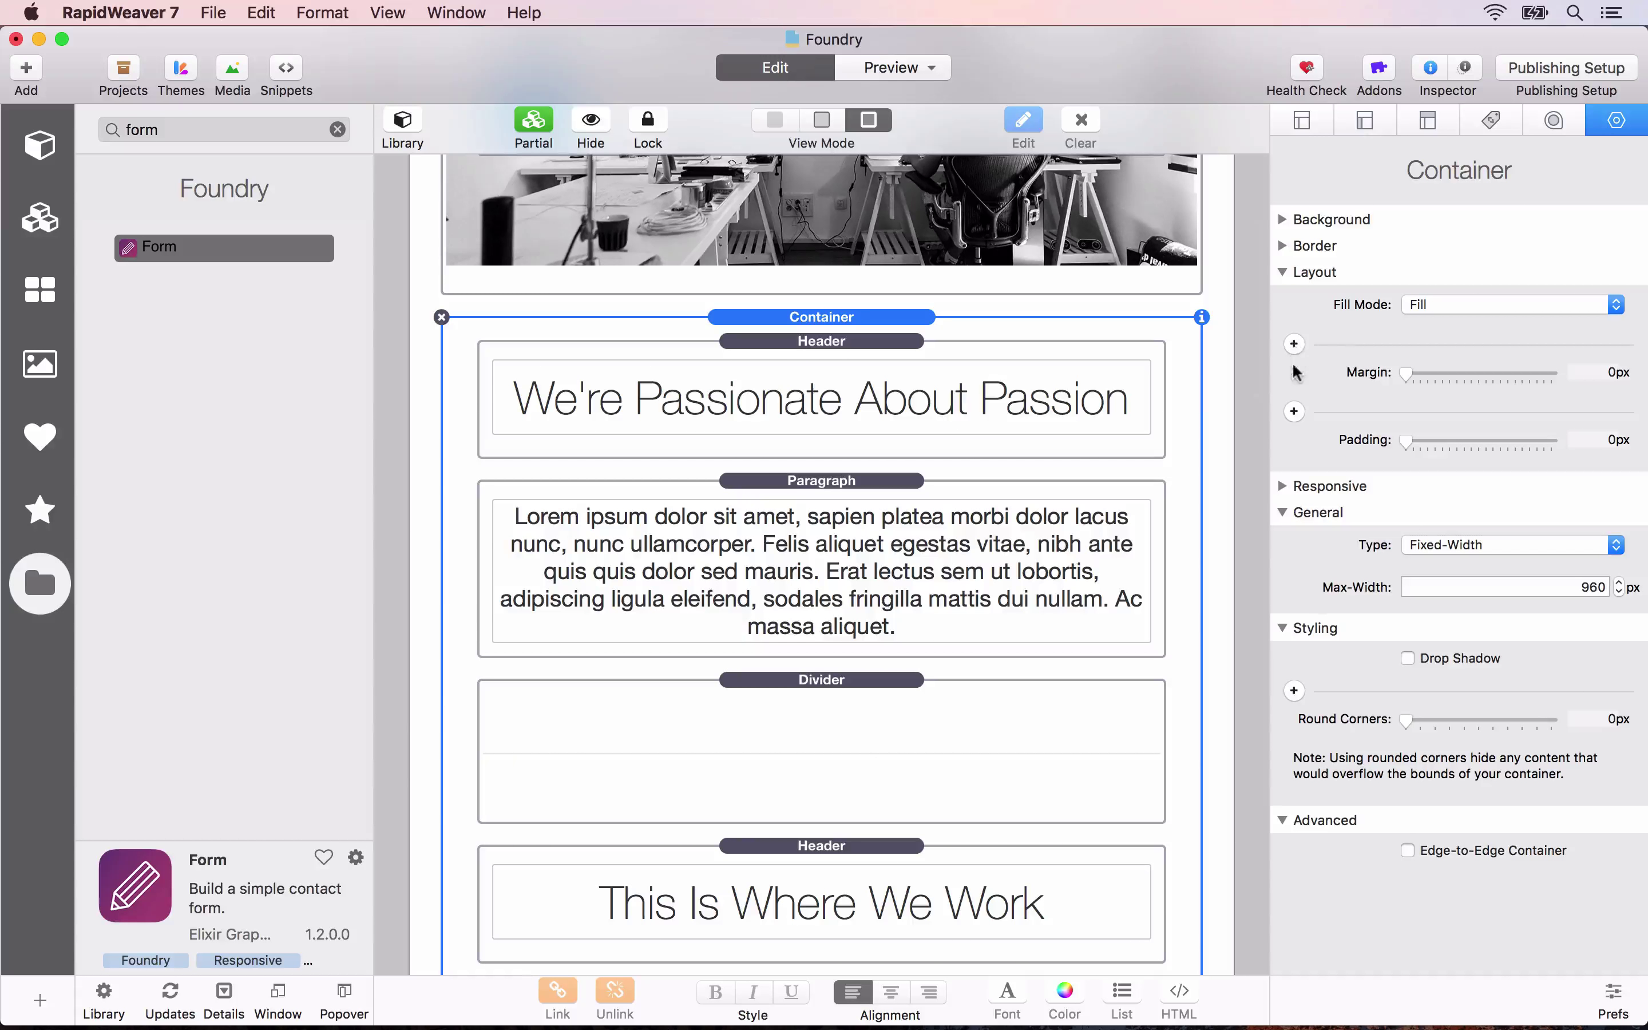
pyautogui.click(1294, 344)
pyautogui.click(1476, 377)
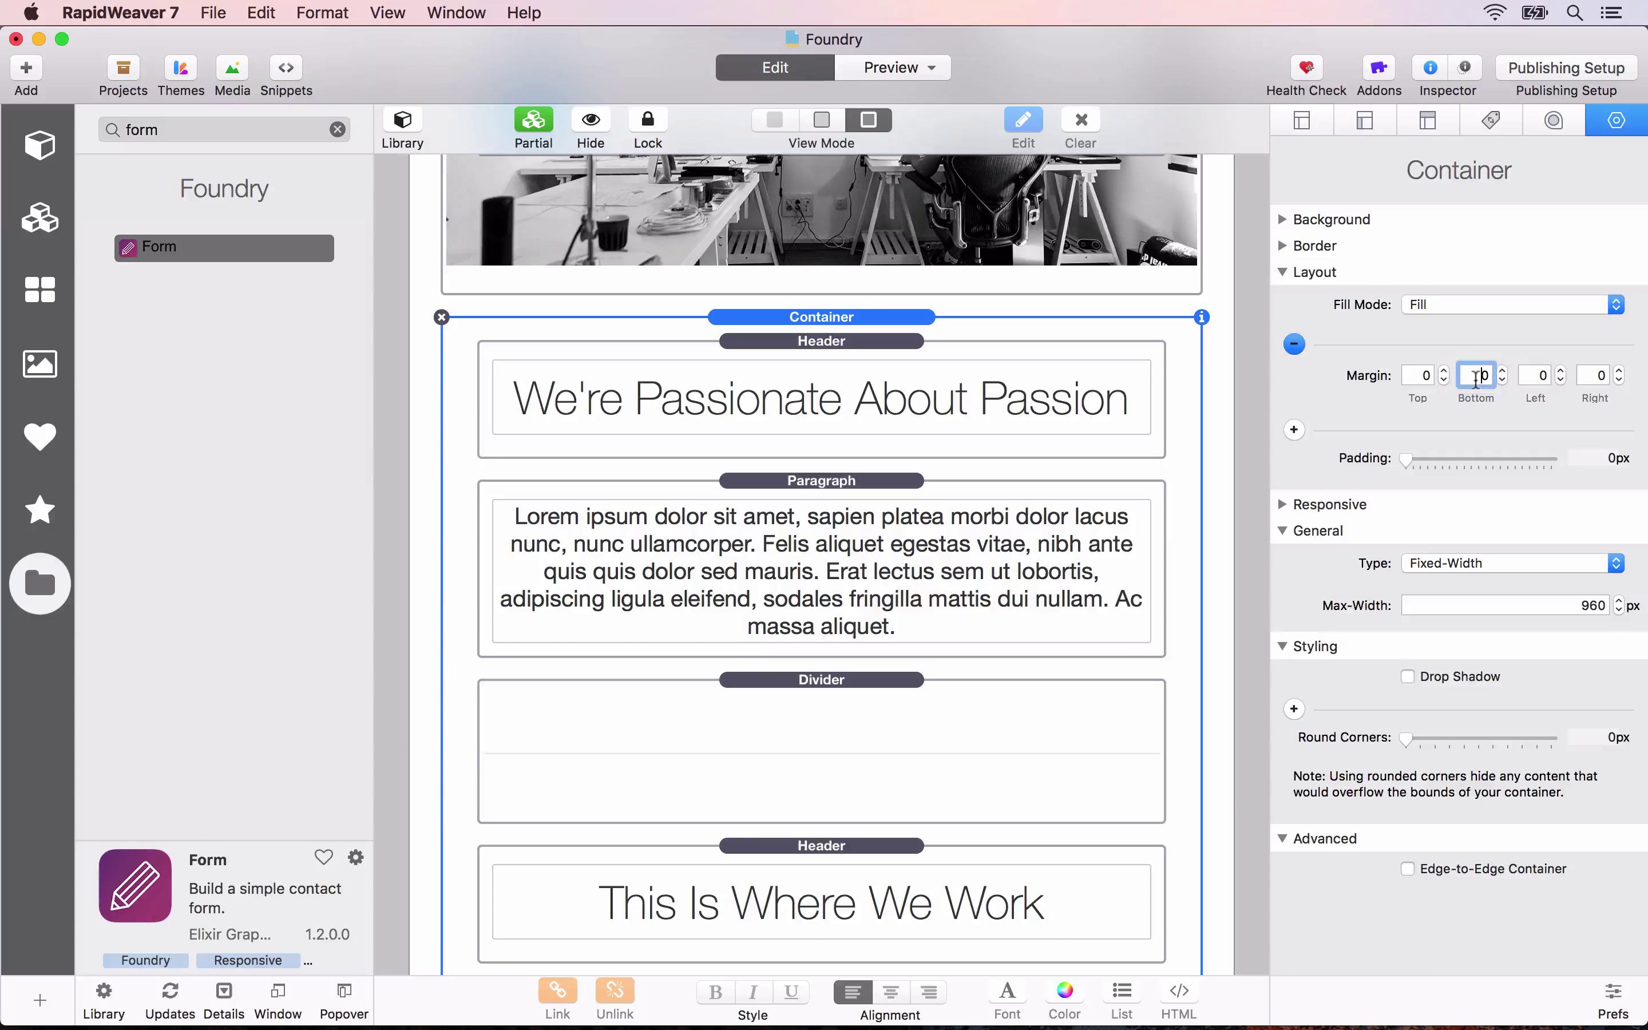
pyautogui.press('Tab')
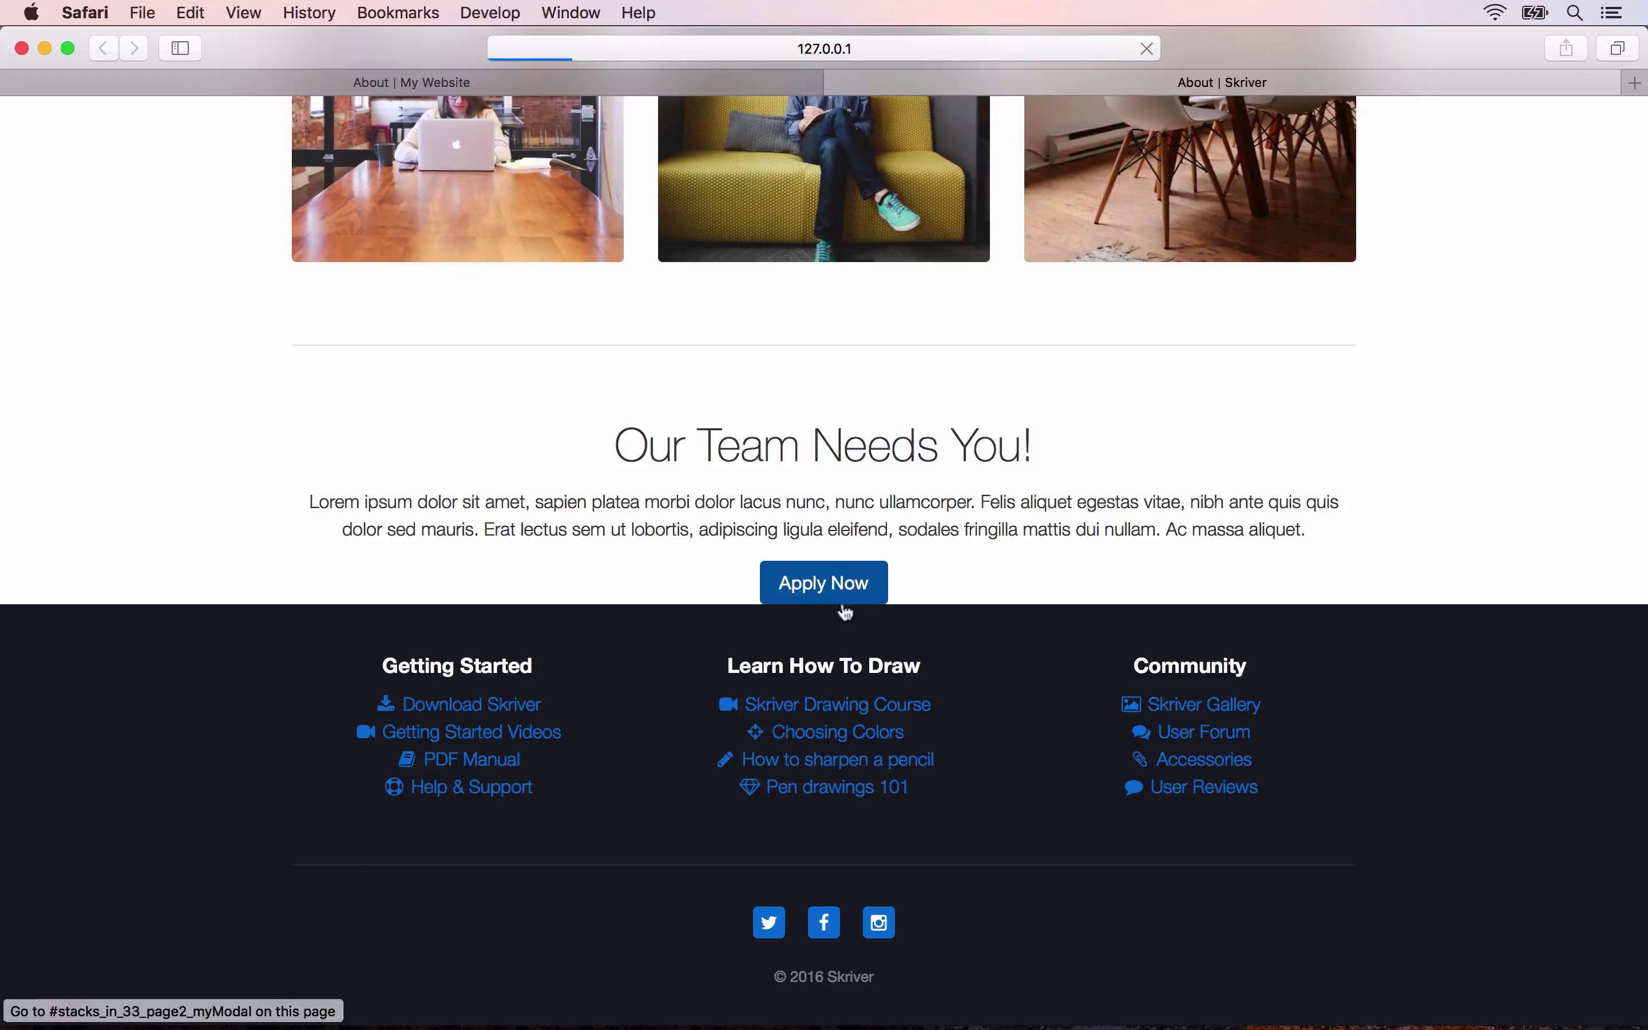
# Check the spacing above the footer and the popup's title alignment in the Safari preview, and close the popup.
pyautogui.scroll(-2, 847, 582)
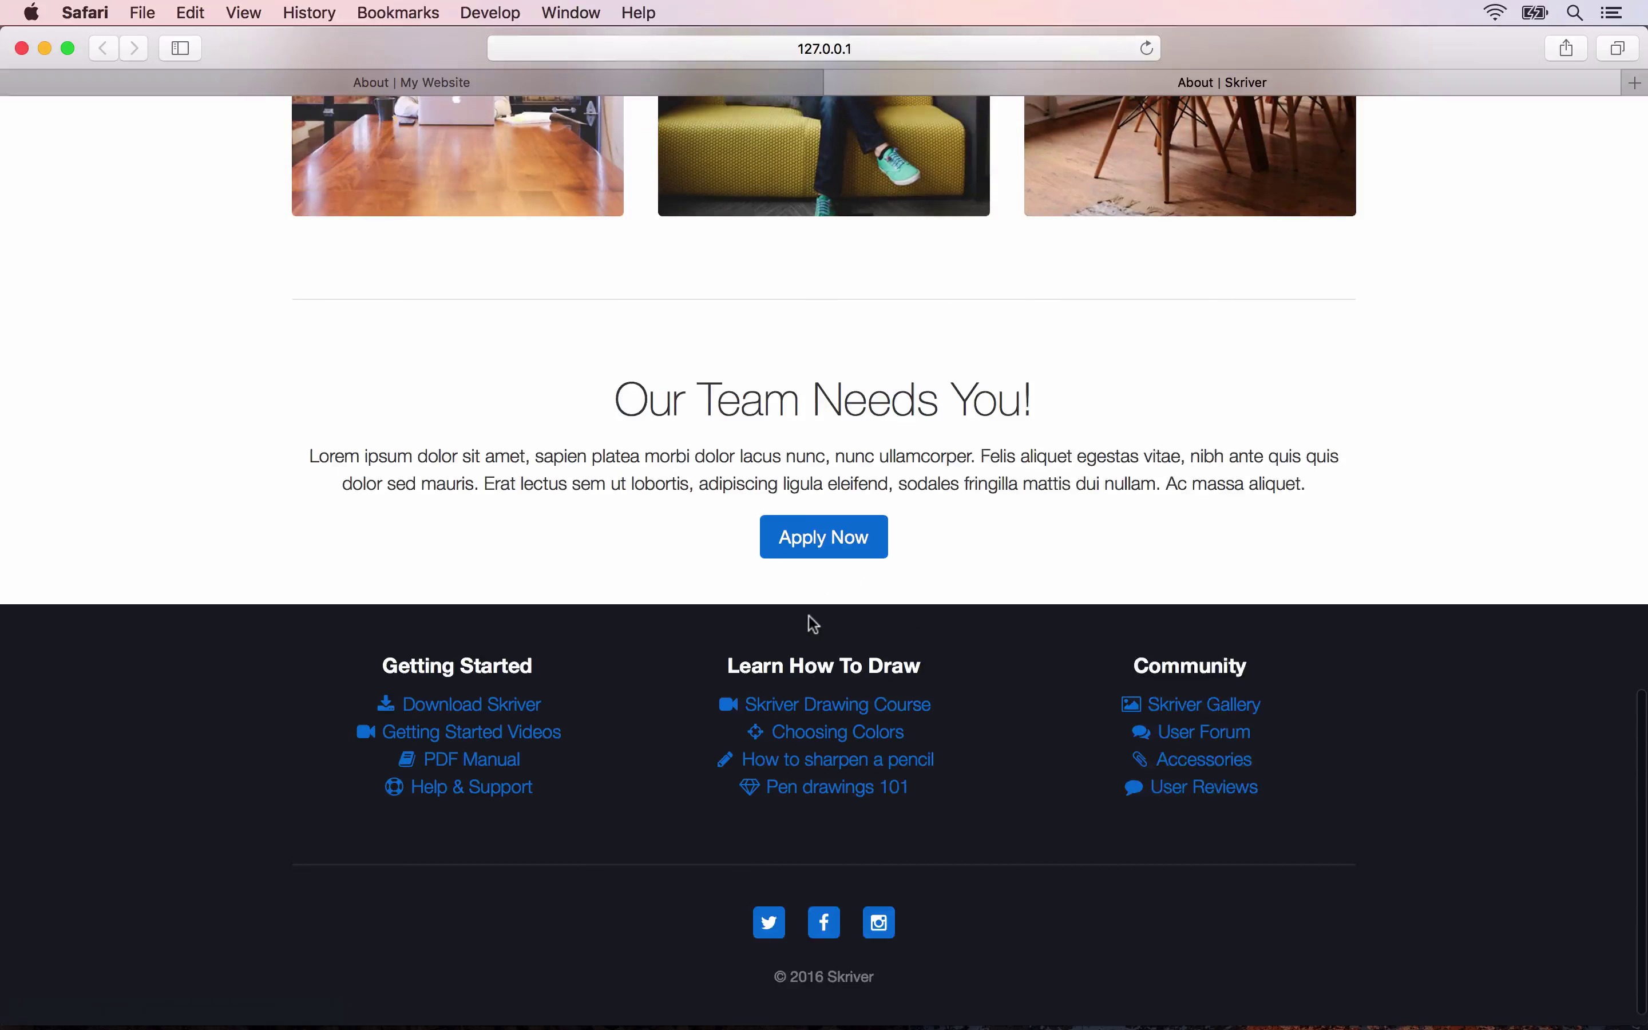
pyautogui.scroll(2, 669, 323)
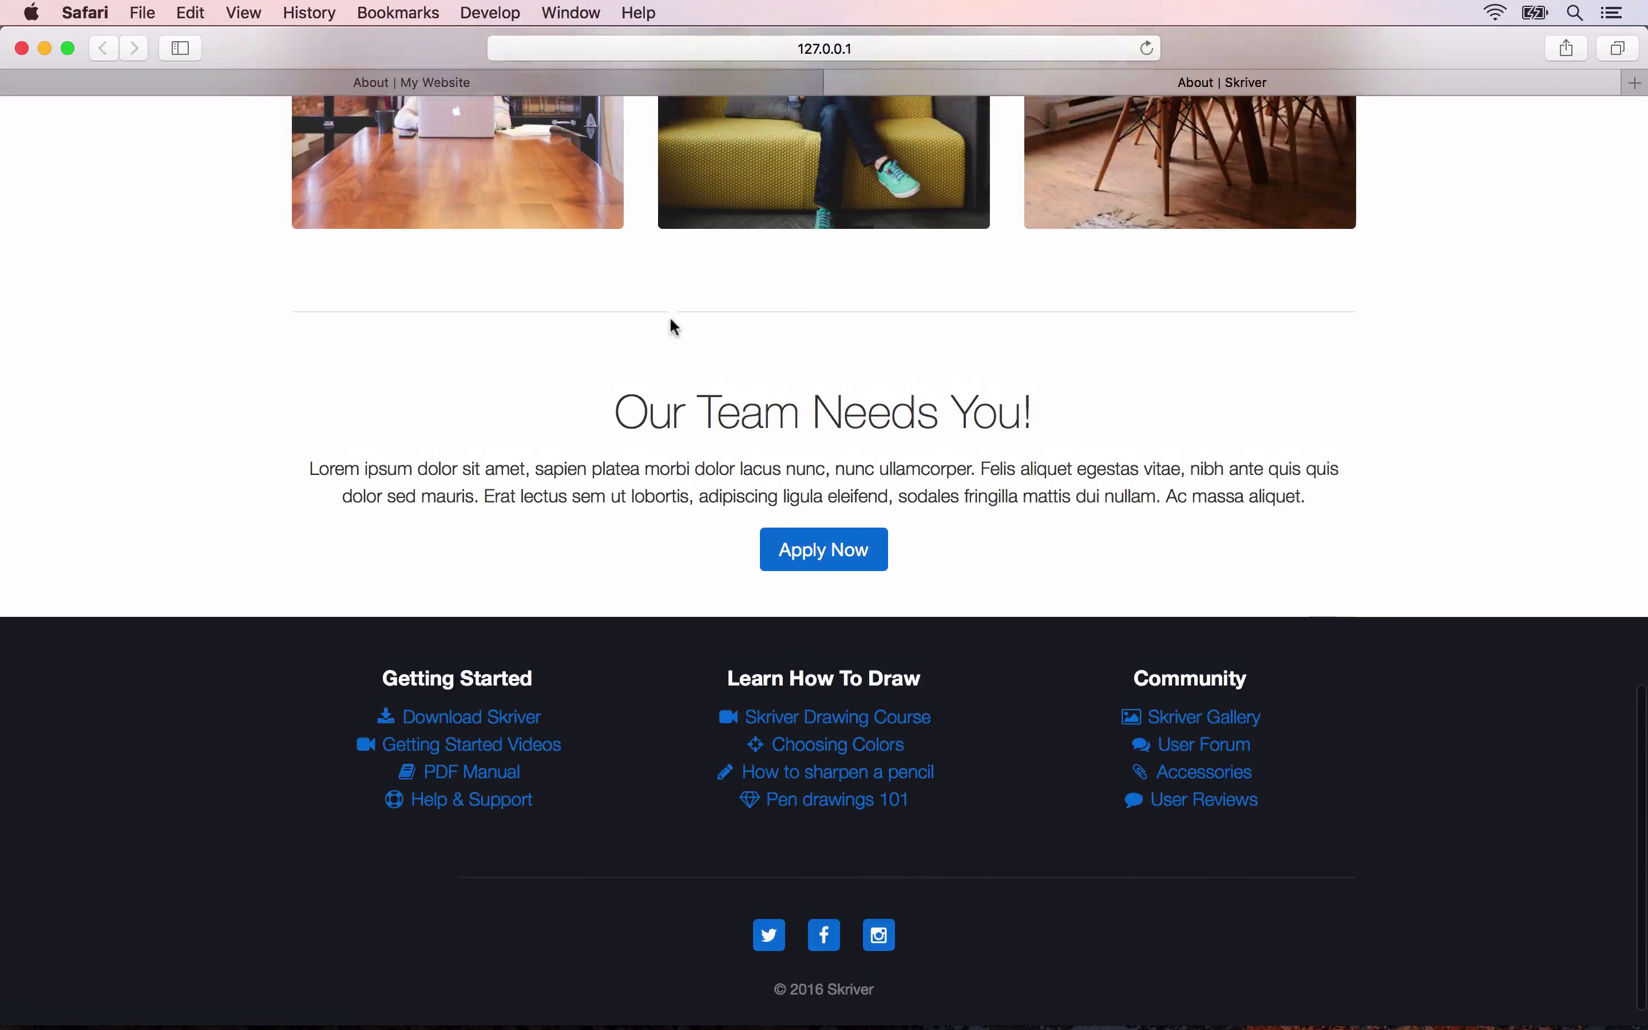
pyautogui.click(813, 575)
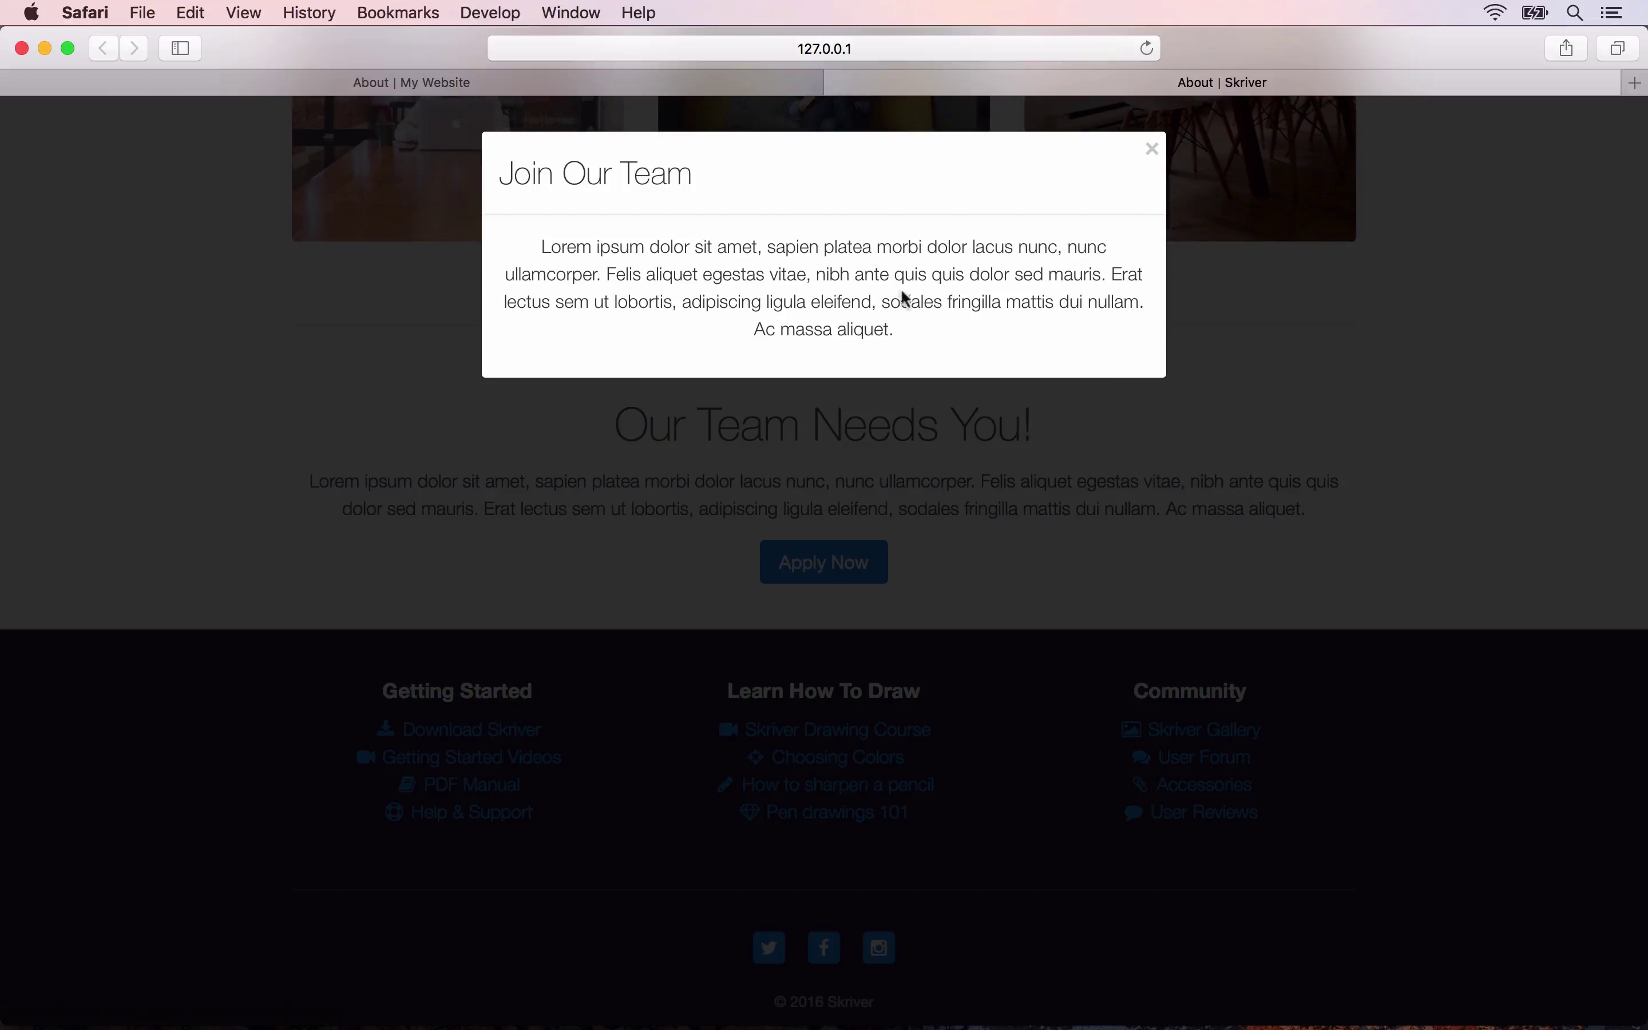
pyautogui.moveTo(692, 171); pyautogui.dragTo(519, 182)
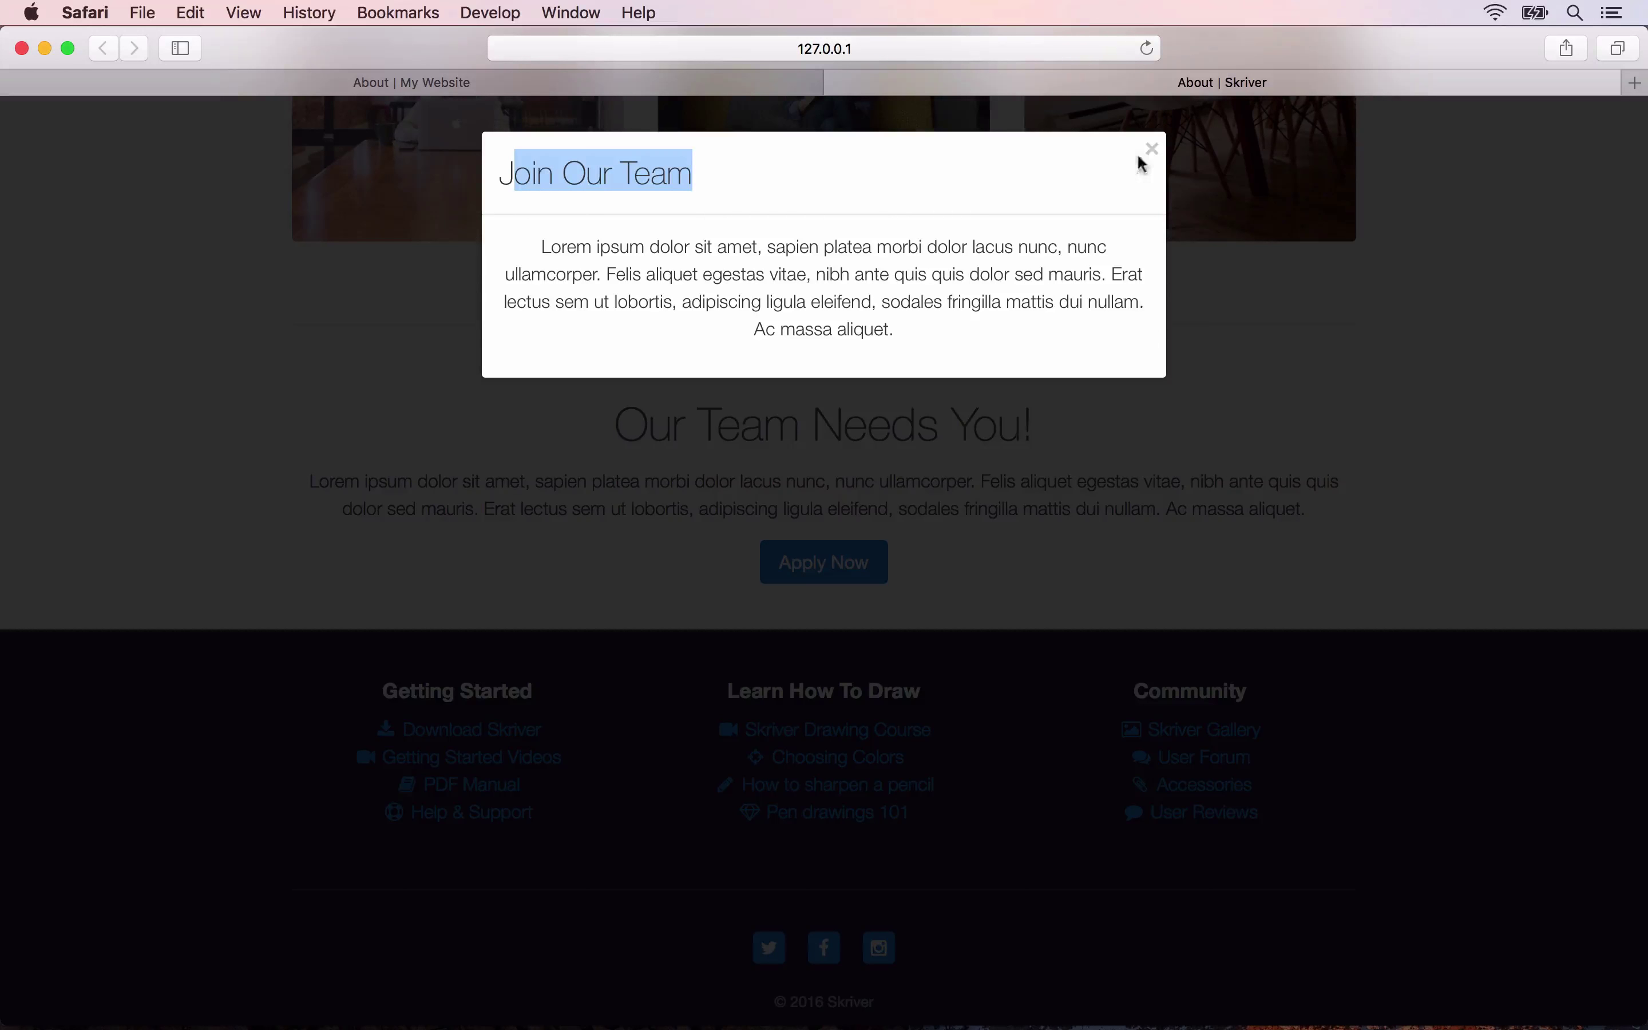
pyautogui.click(1159, 146)
pyautogui.click(1151, 149)
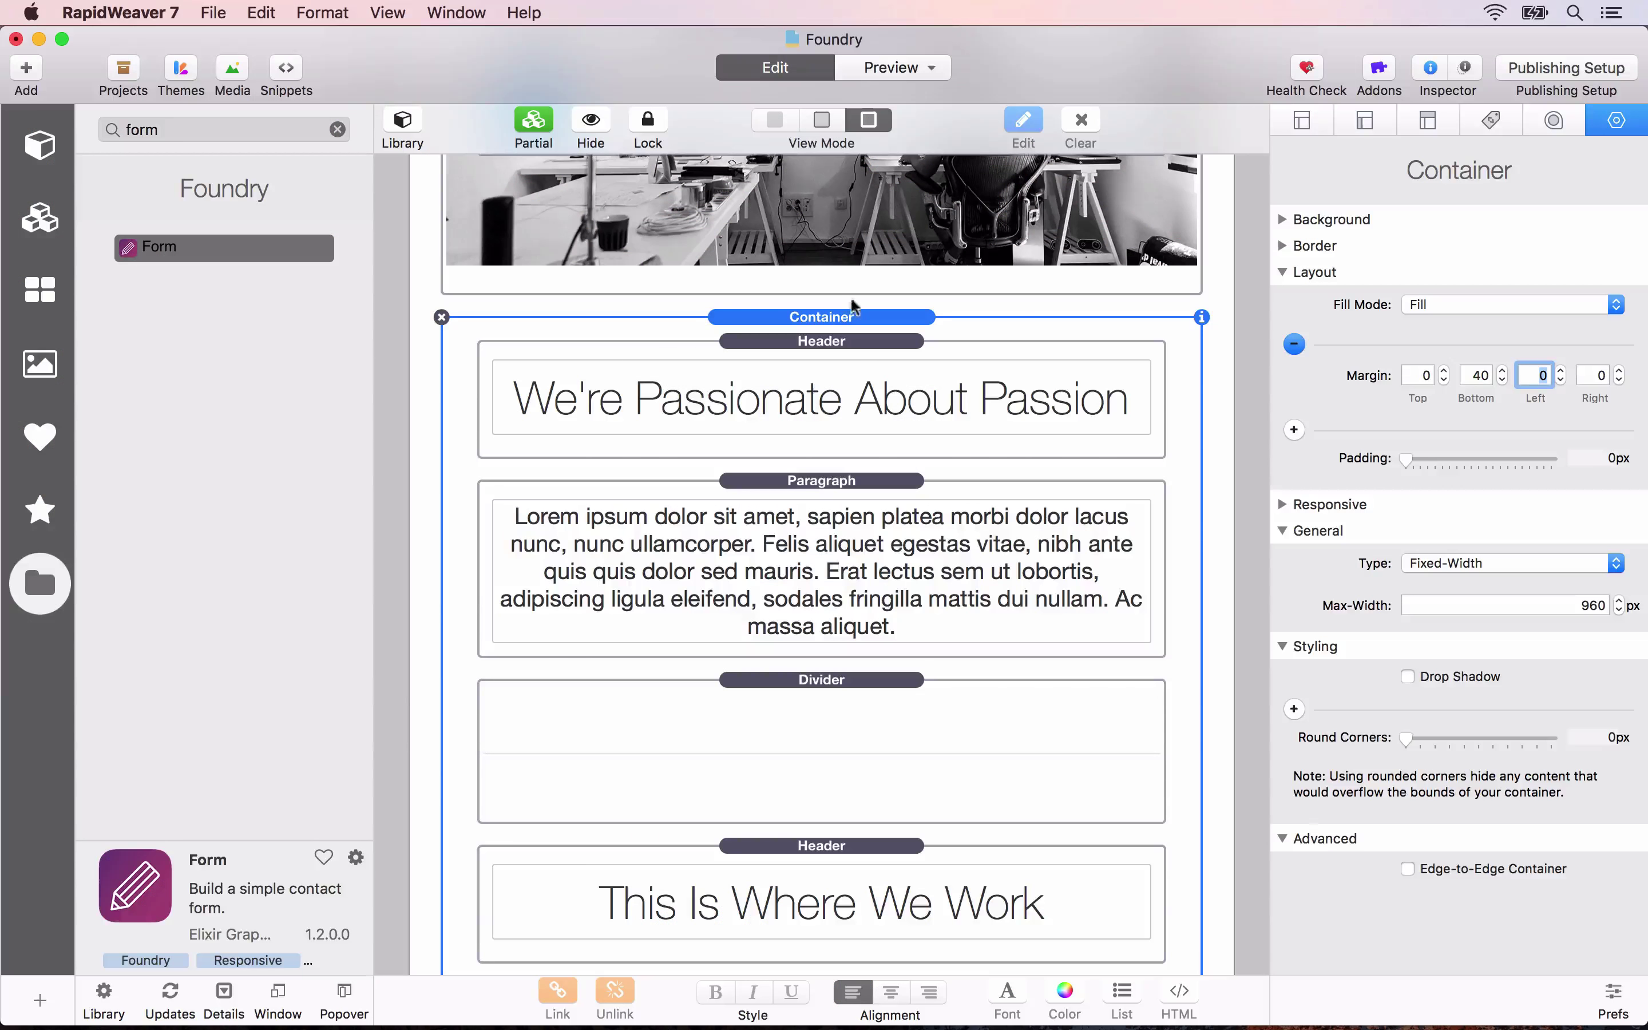
# Switch back to RapidWeaver and set the modal's title alignment to Center.
pyautogui.scroll(-20, 852, 306)
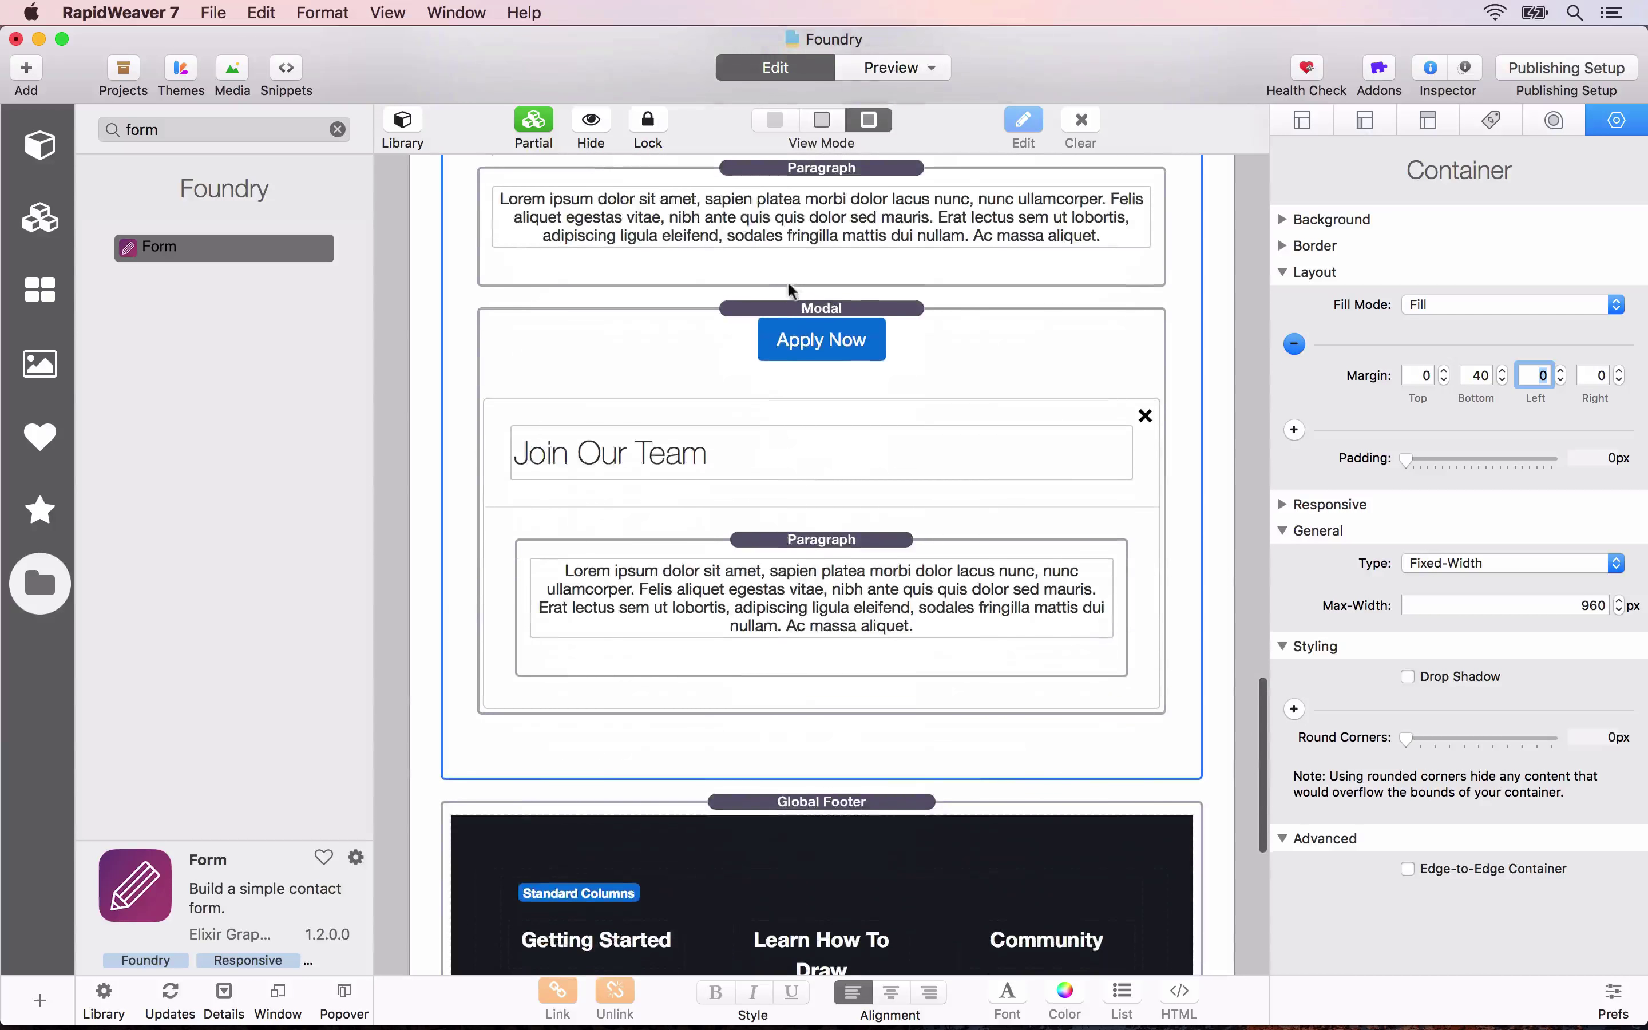
pyautogui.click(790, 354)
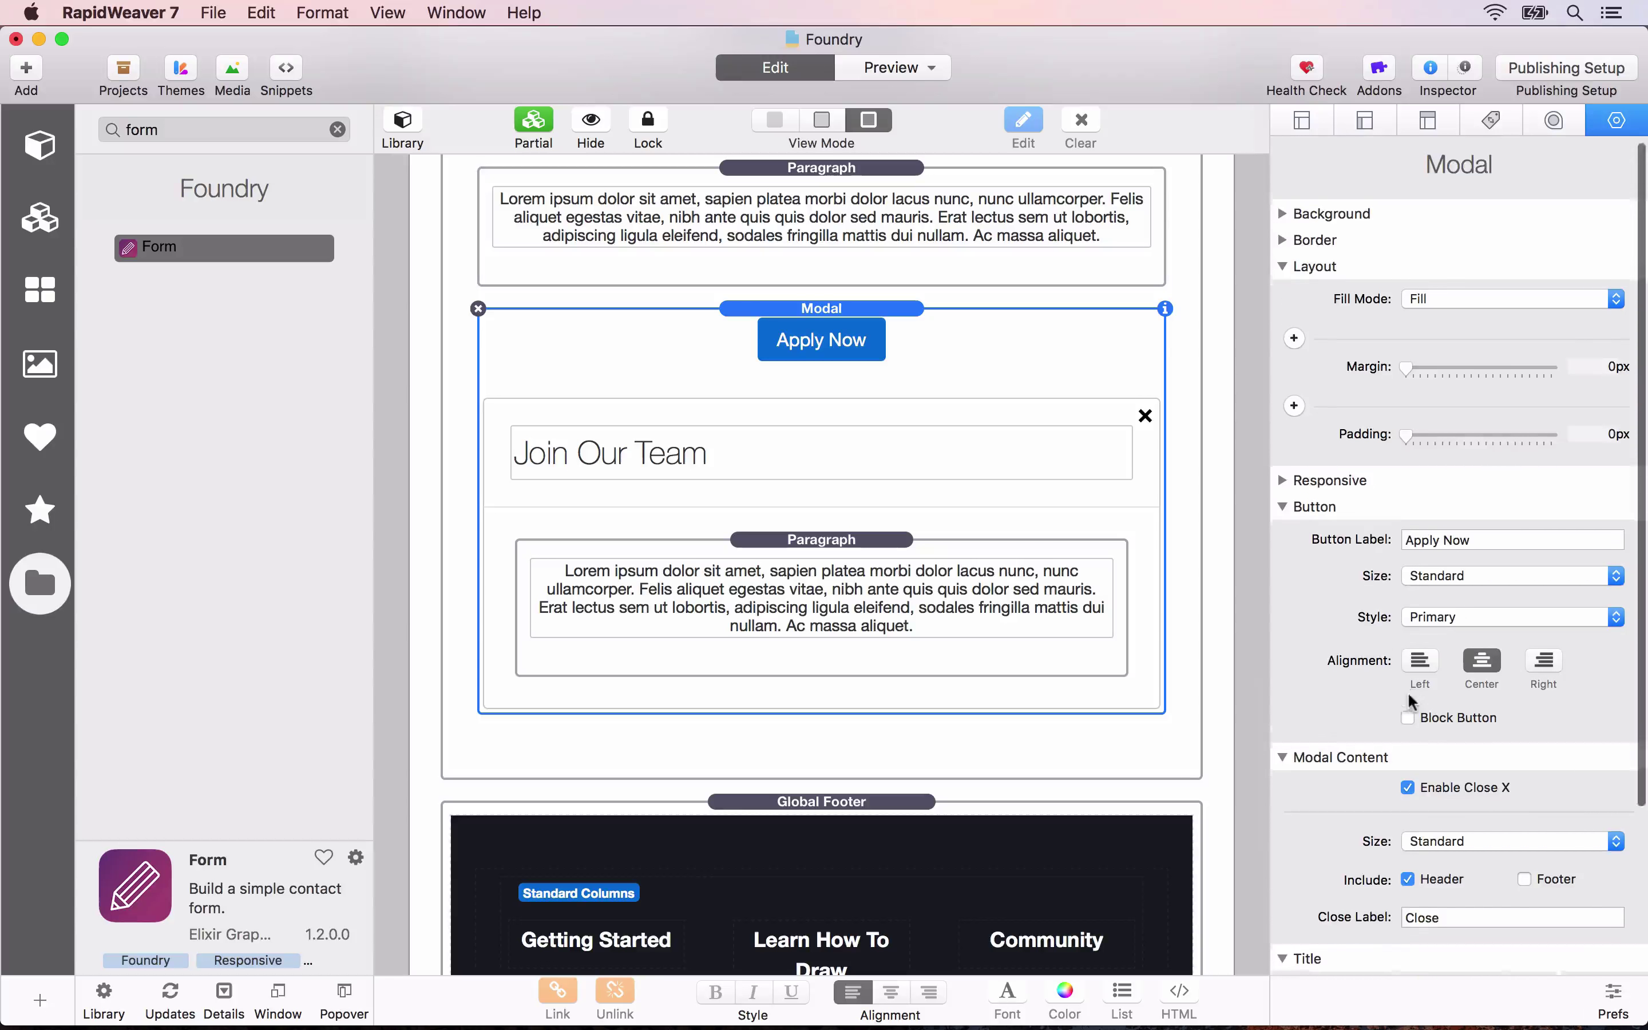
pyautogui.scroll(-5, 1412, 701)
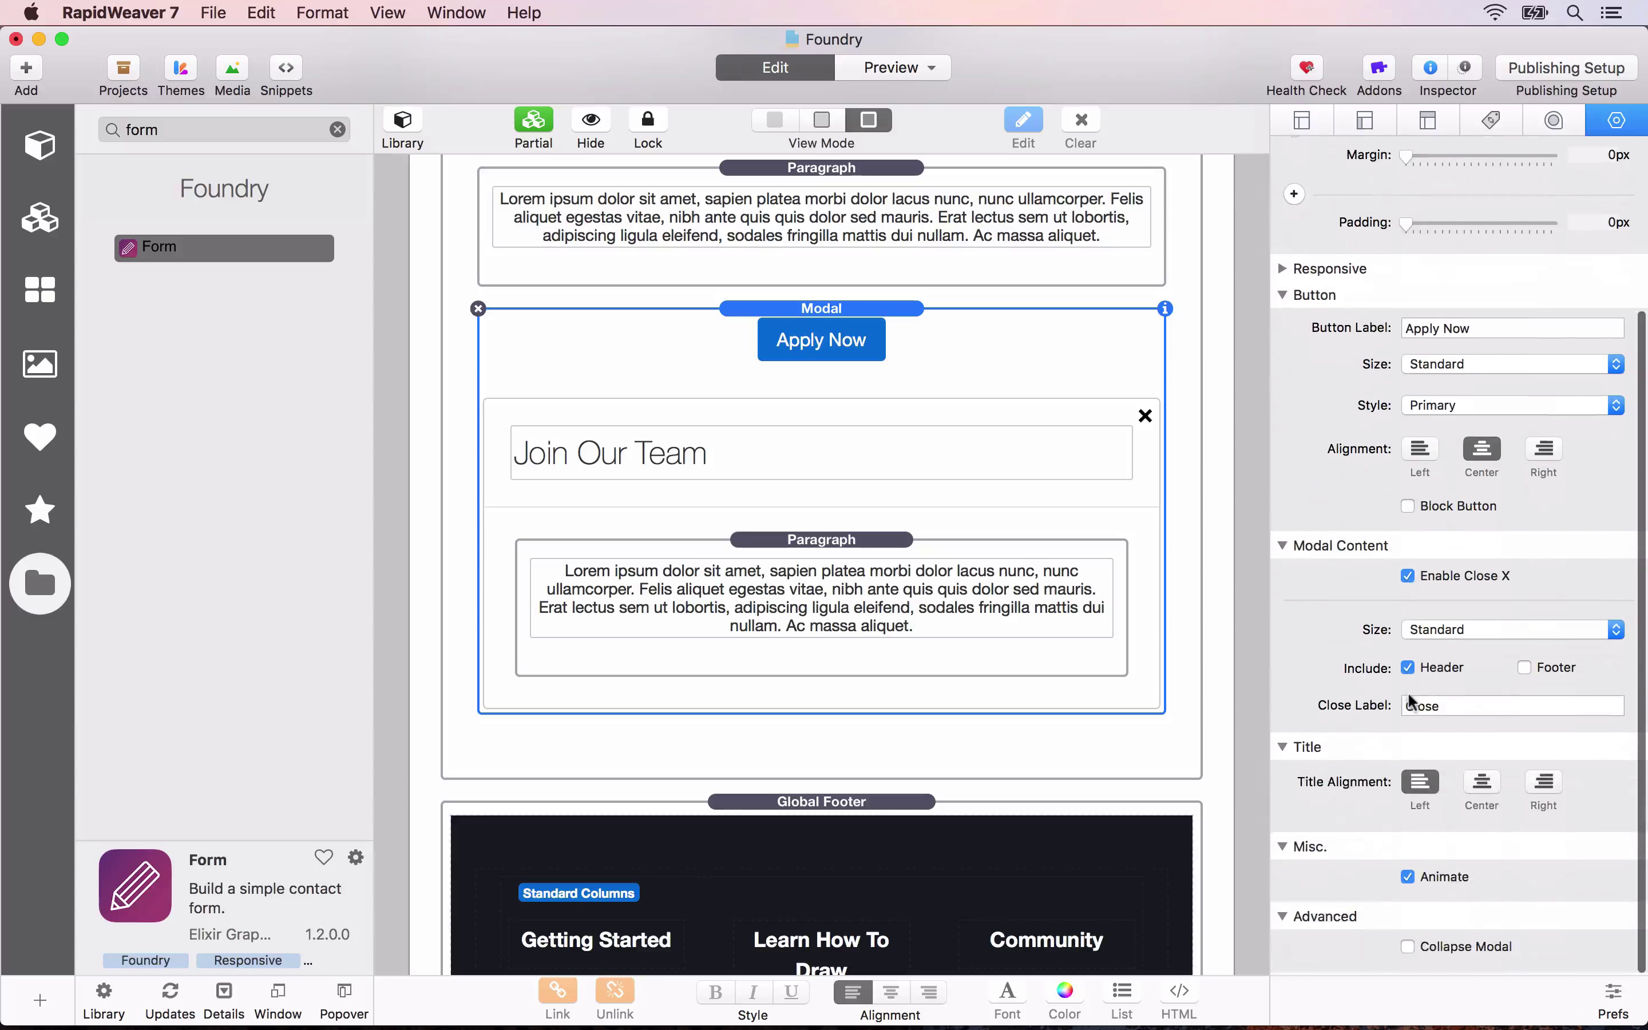
pyautogui.click(1479, 781)
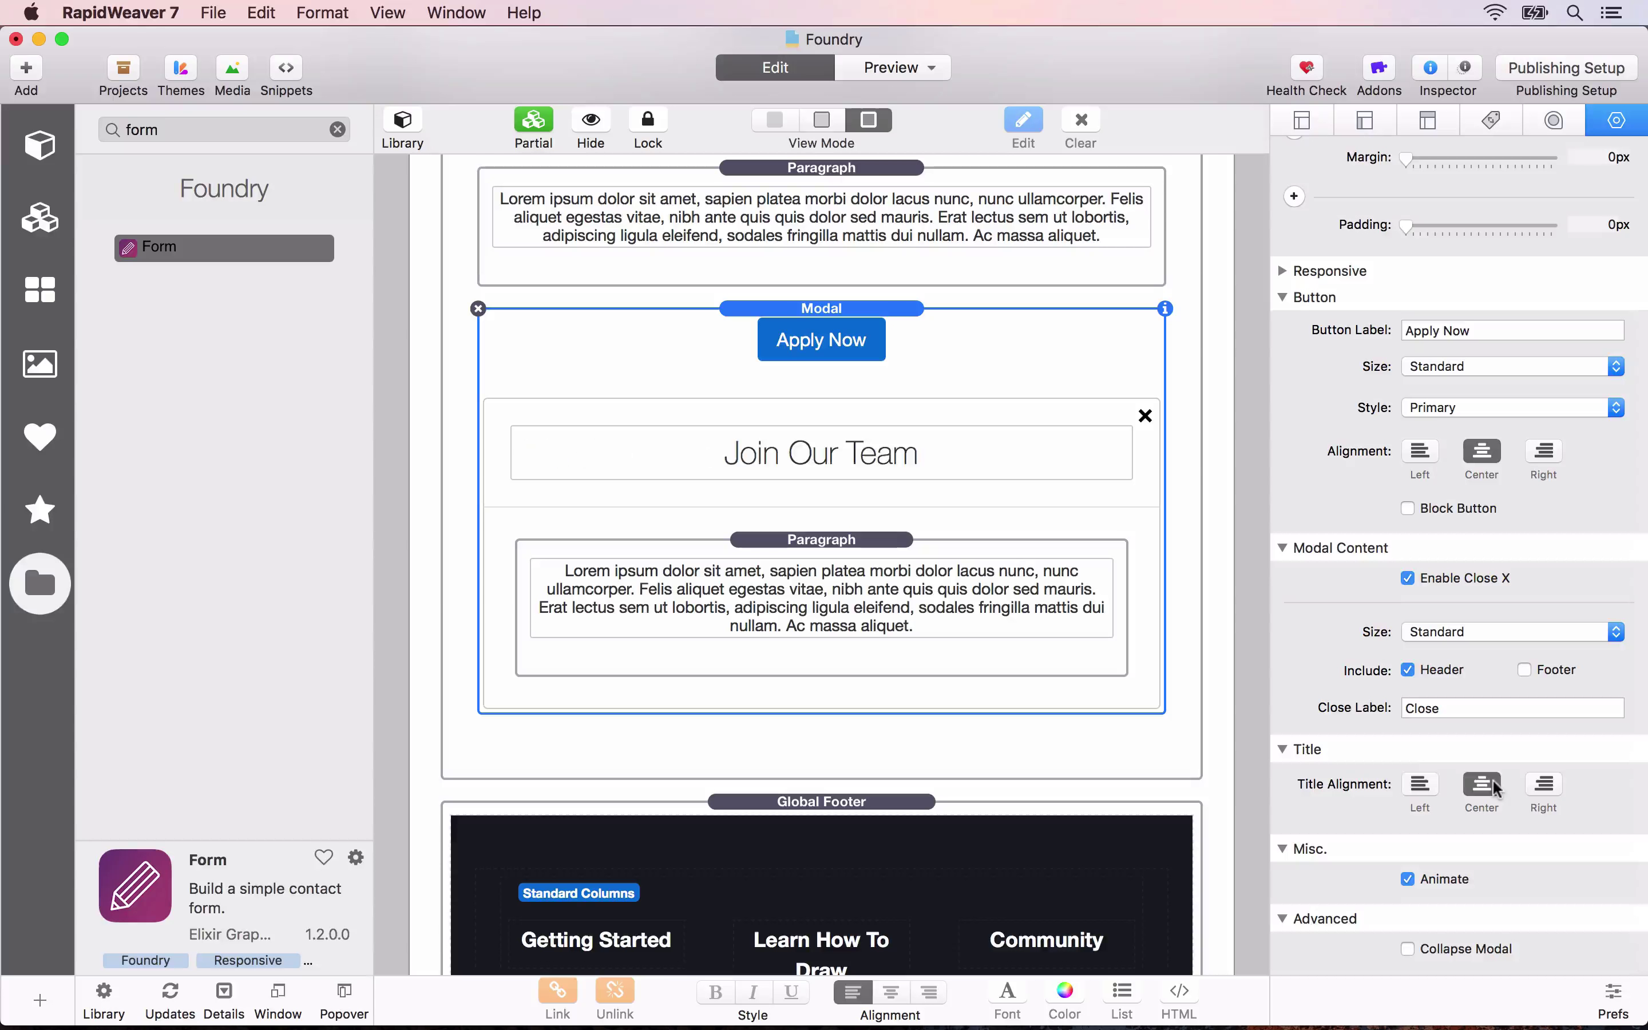
# Delete the Paragraph stack inside the modal and clear the stack library search.
pyautogui.click(941, 618)
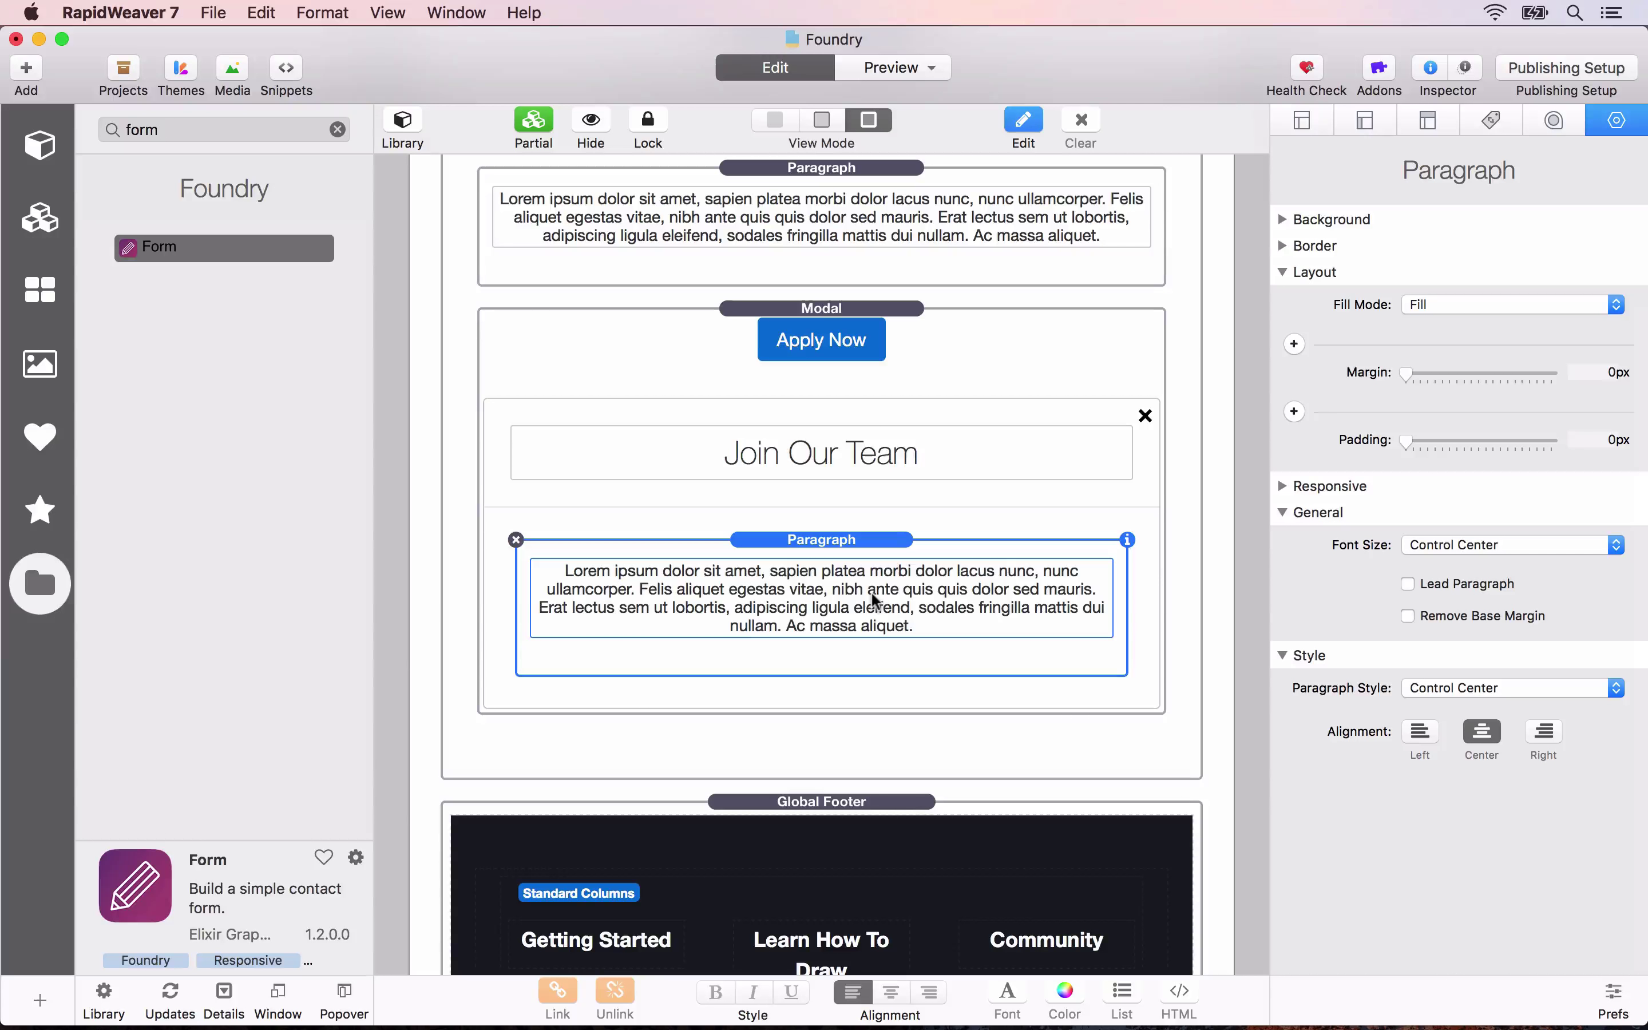
pyautogui.click(516, 540)
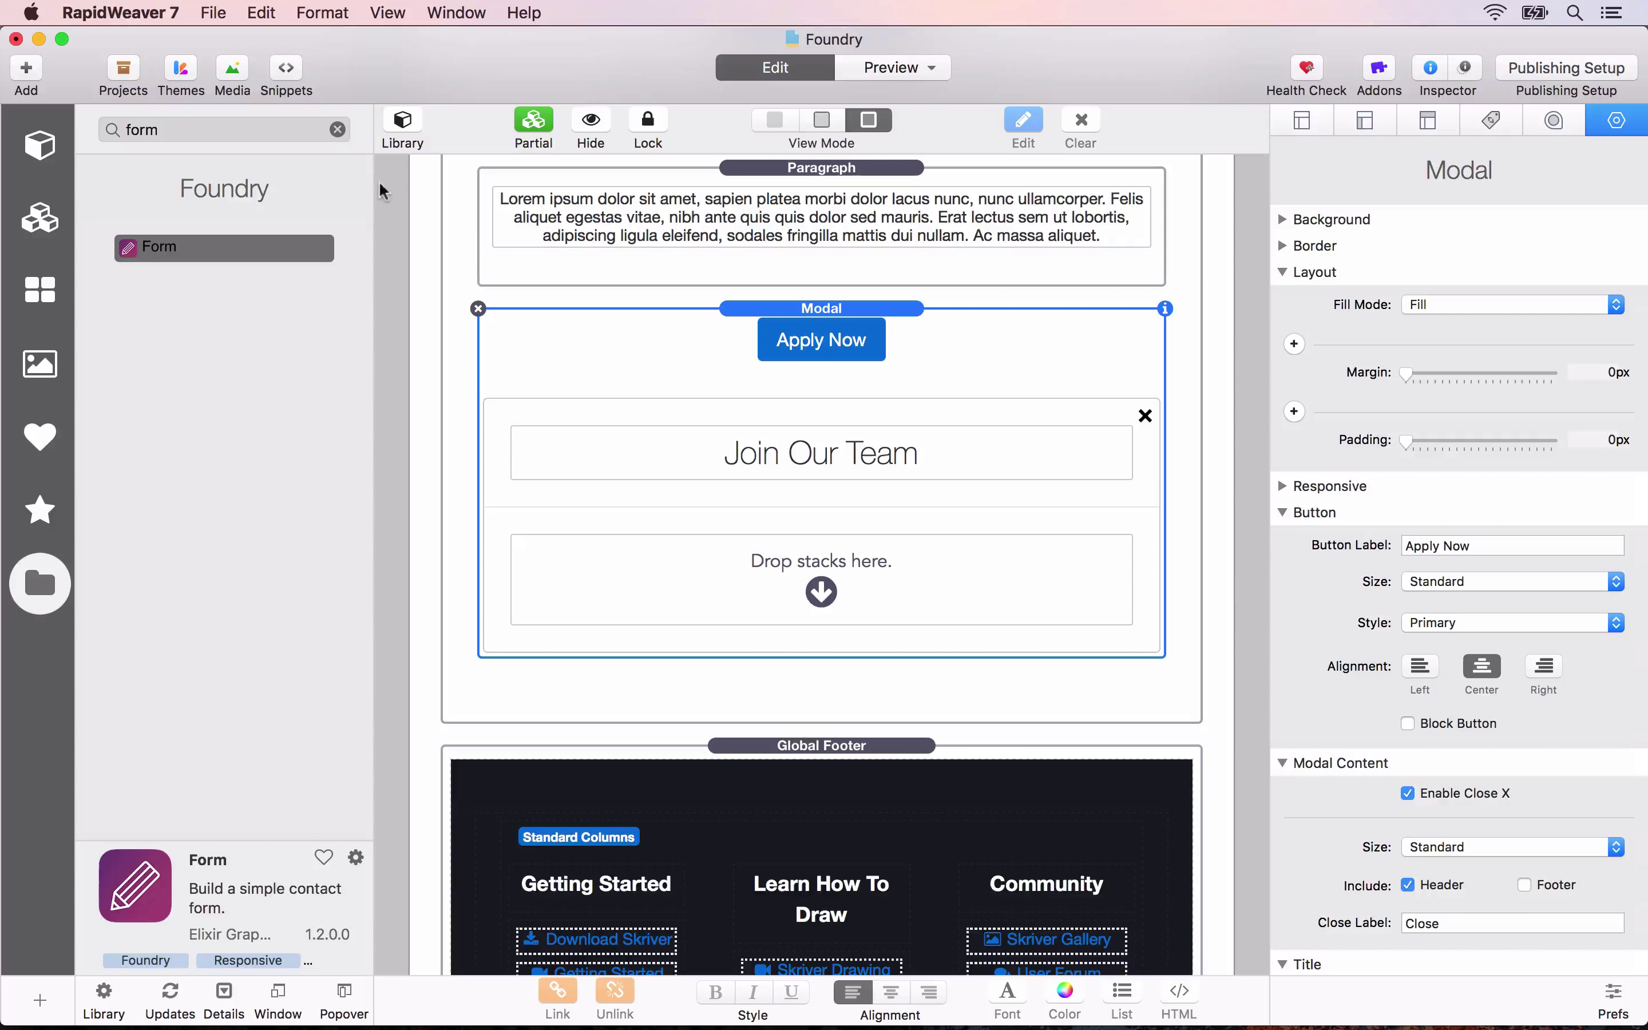
pyautogui.click(338, 130)
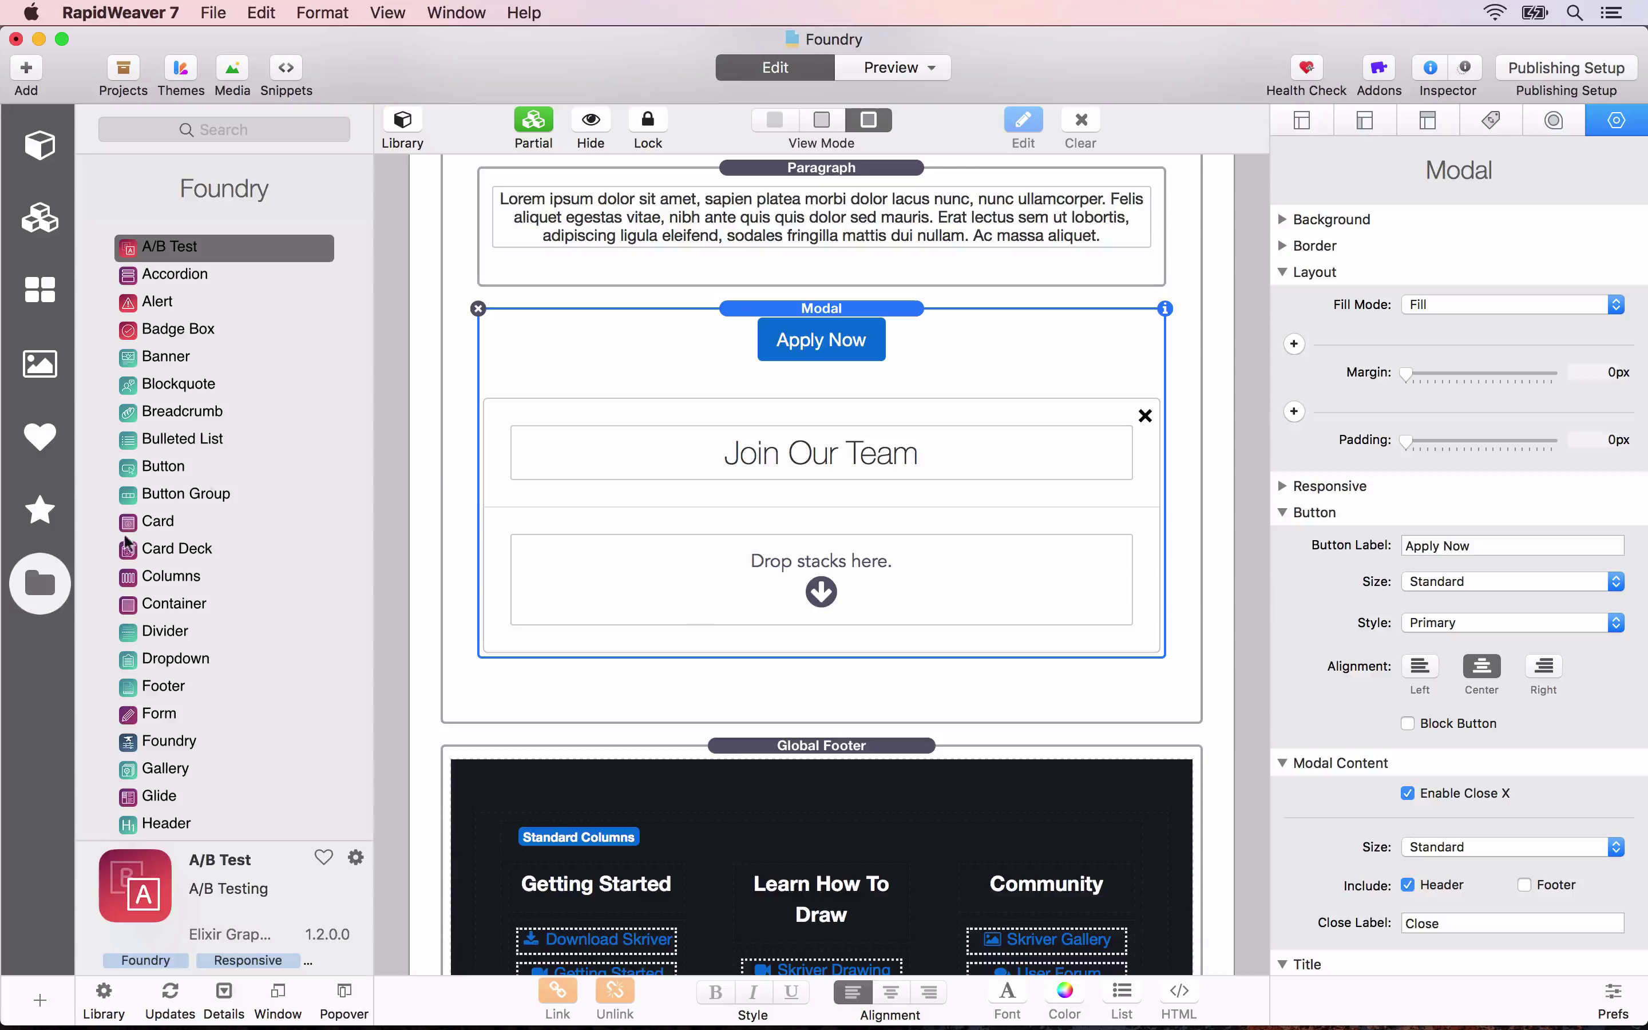
pyautogui.moveTo(129, 521); pyautogui.dragTo(628, 554)
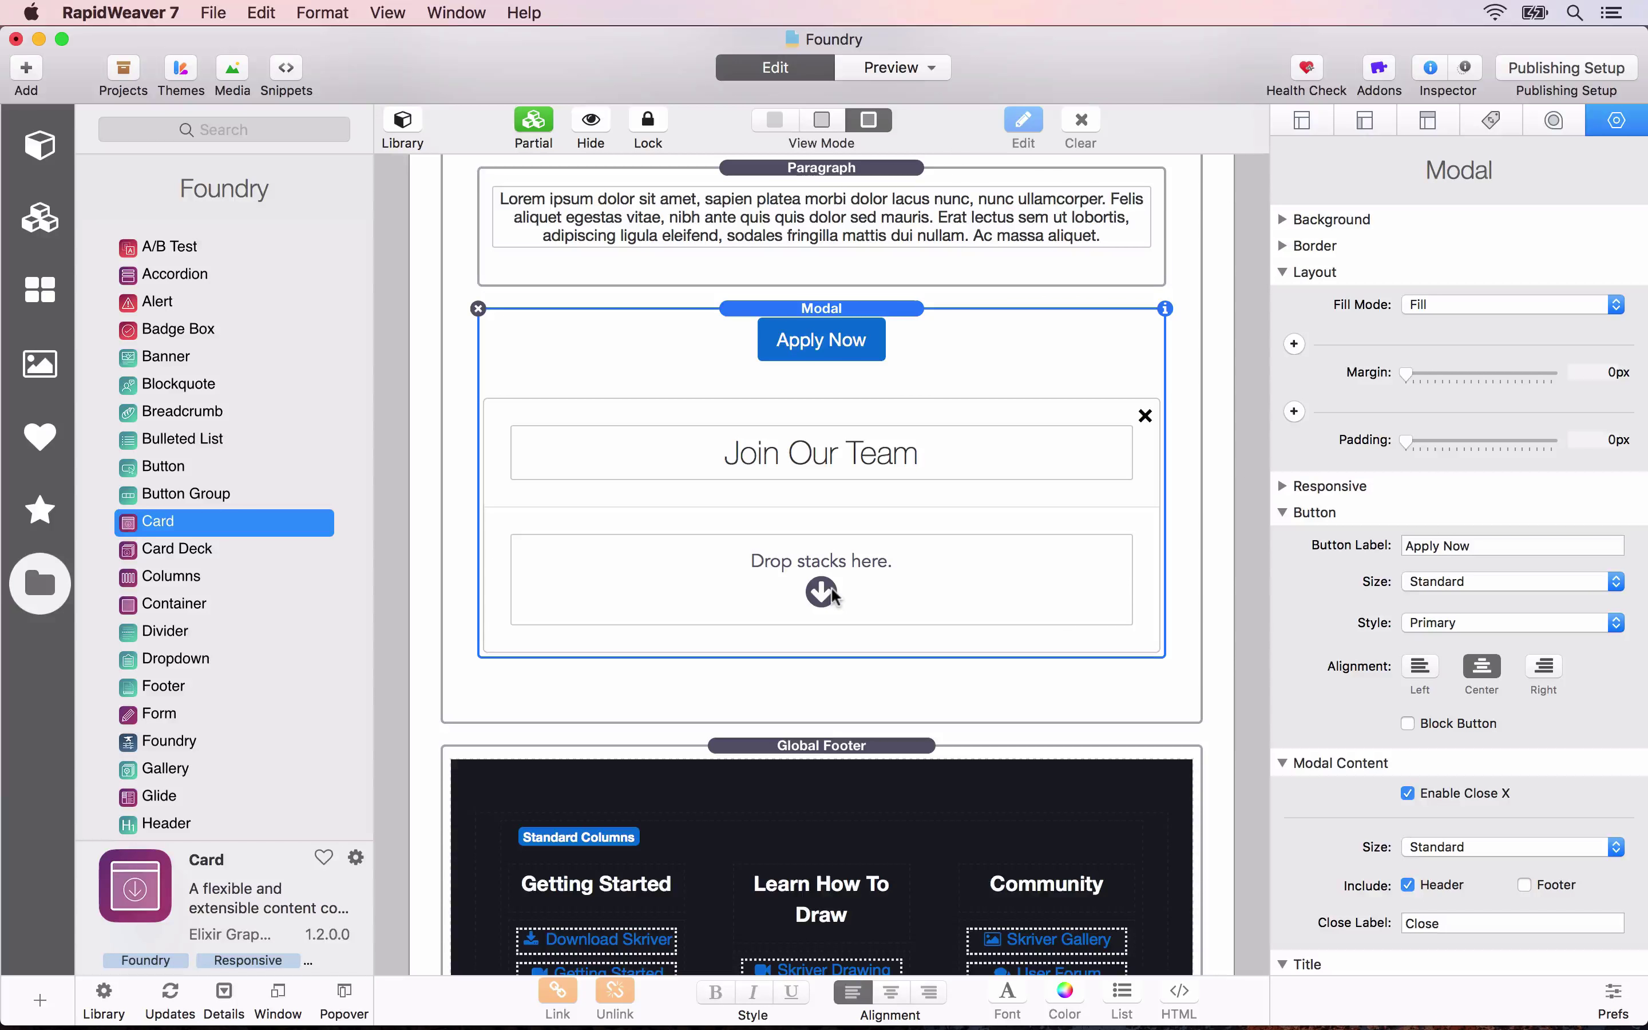
pyautogui.moveTo(832, 596); pyautogui.dragTo(150, 655)
pyautogui.click(207, 634)
pyautogui.scroll(-5, 207, 641)
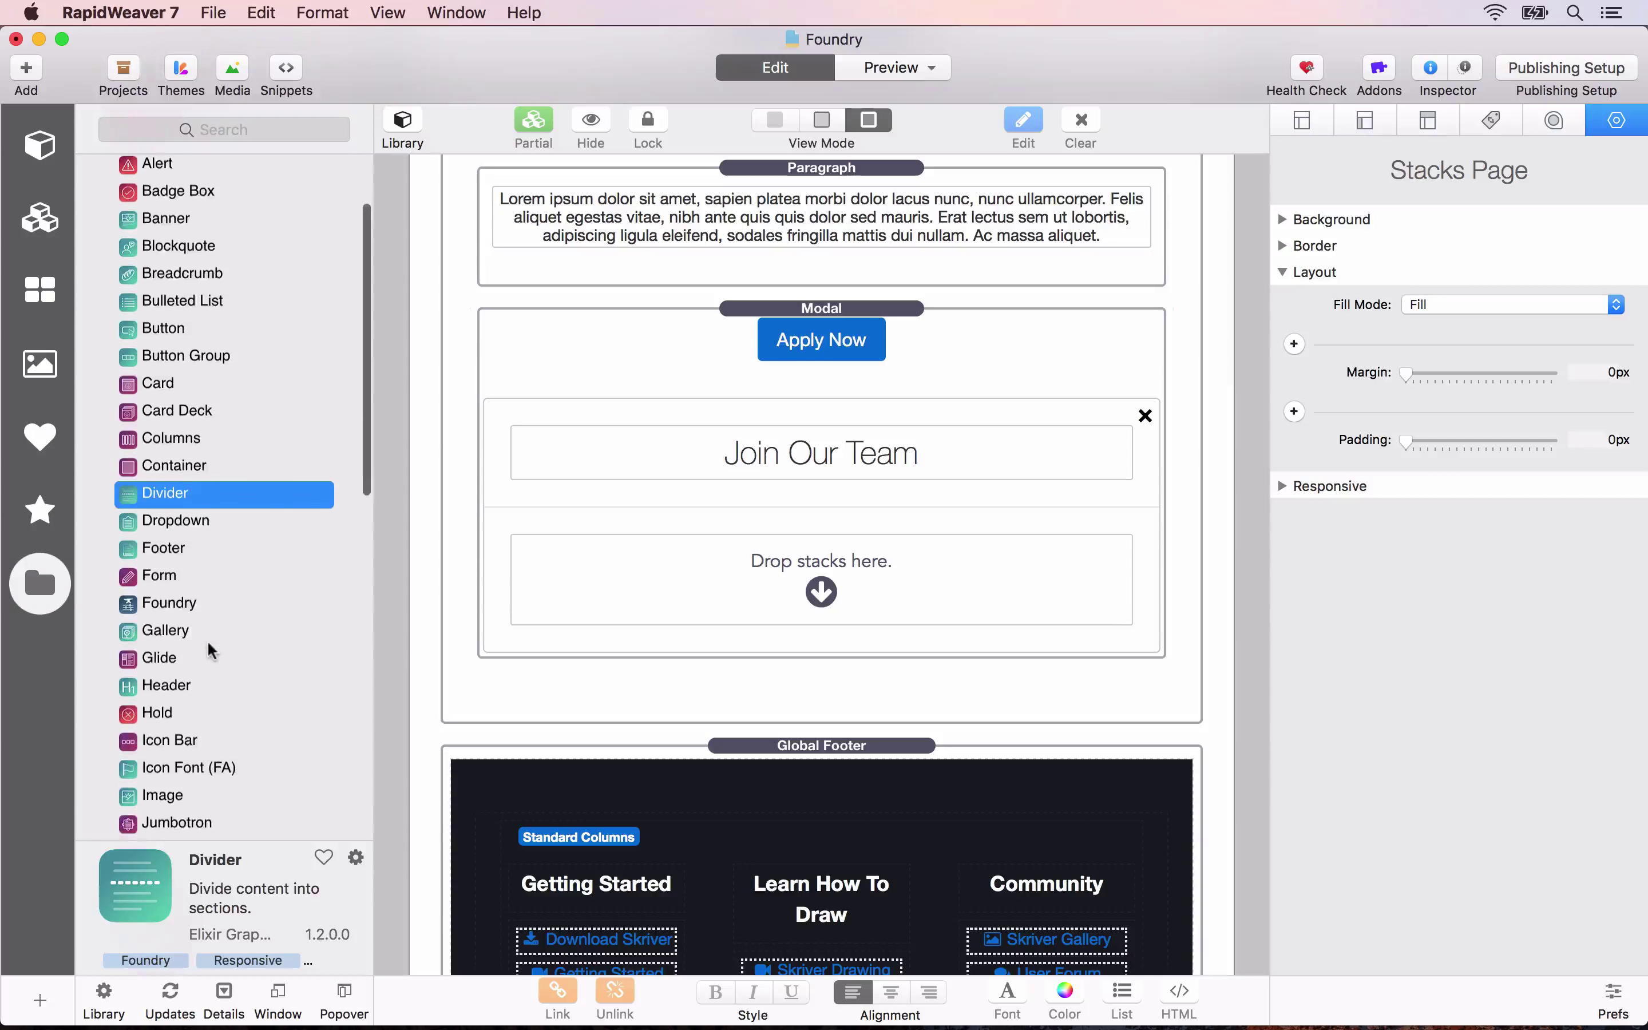
pyautogui.scroll(-4, 208, 644)
# Select the Modal stack in the closing section, copy it, and paste from the clipboard.
pyautogui.click(792, 533)
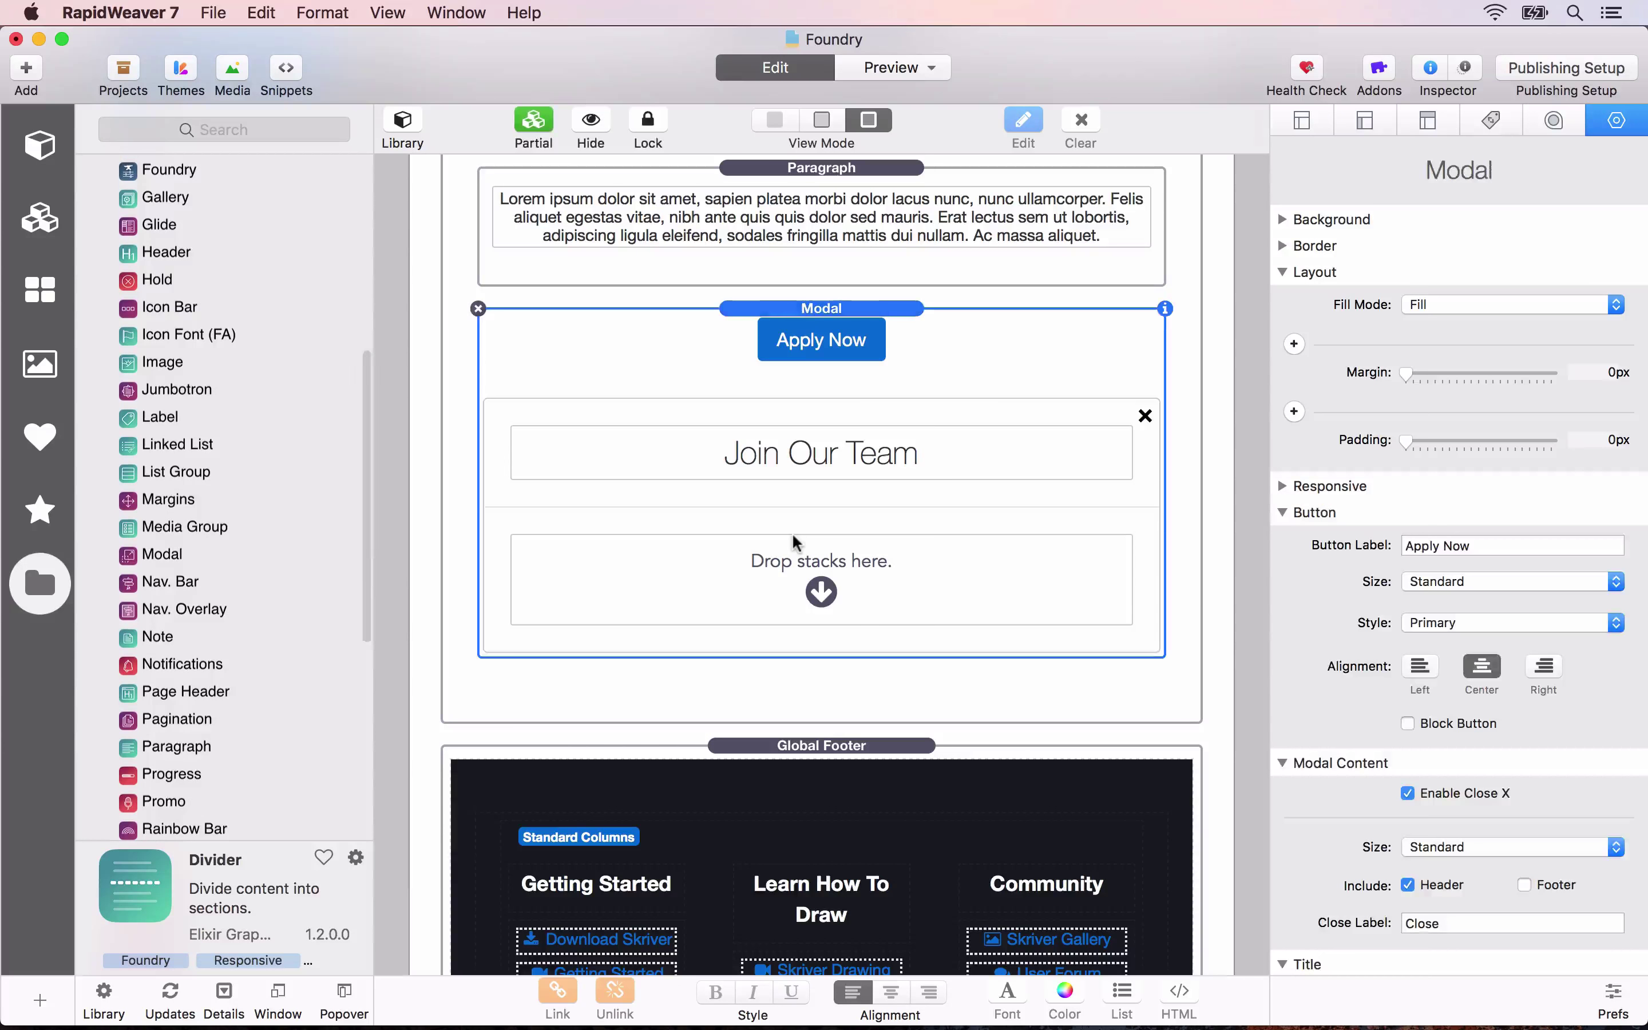
pyautogui.press('super+c')
pyautogui.press('super+v')
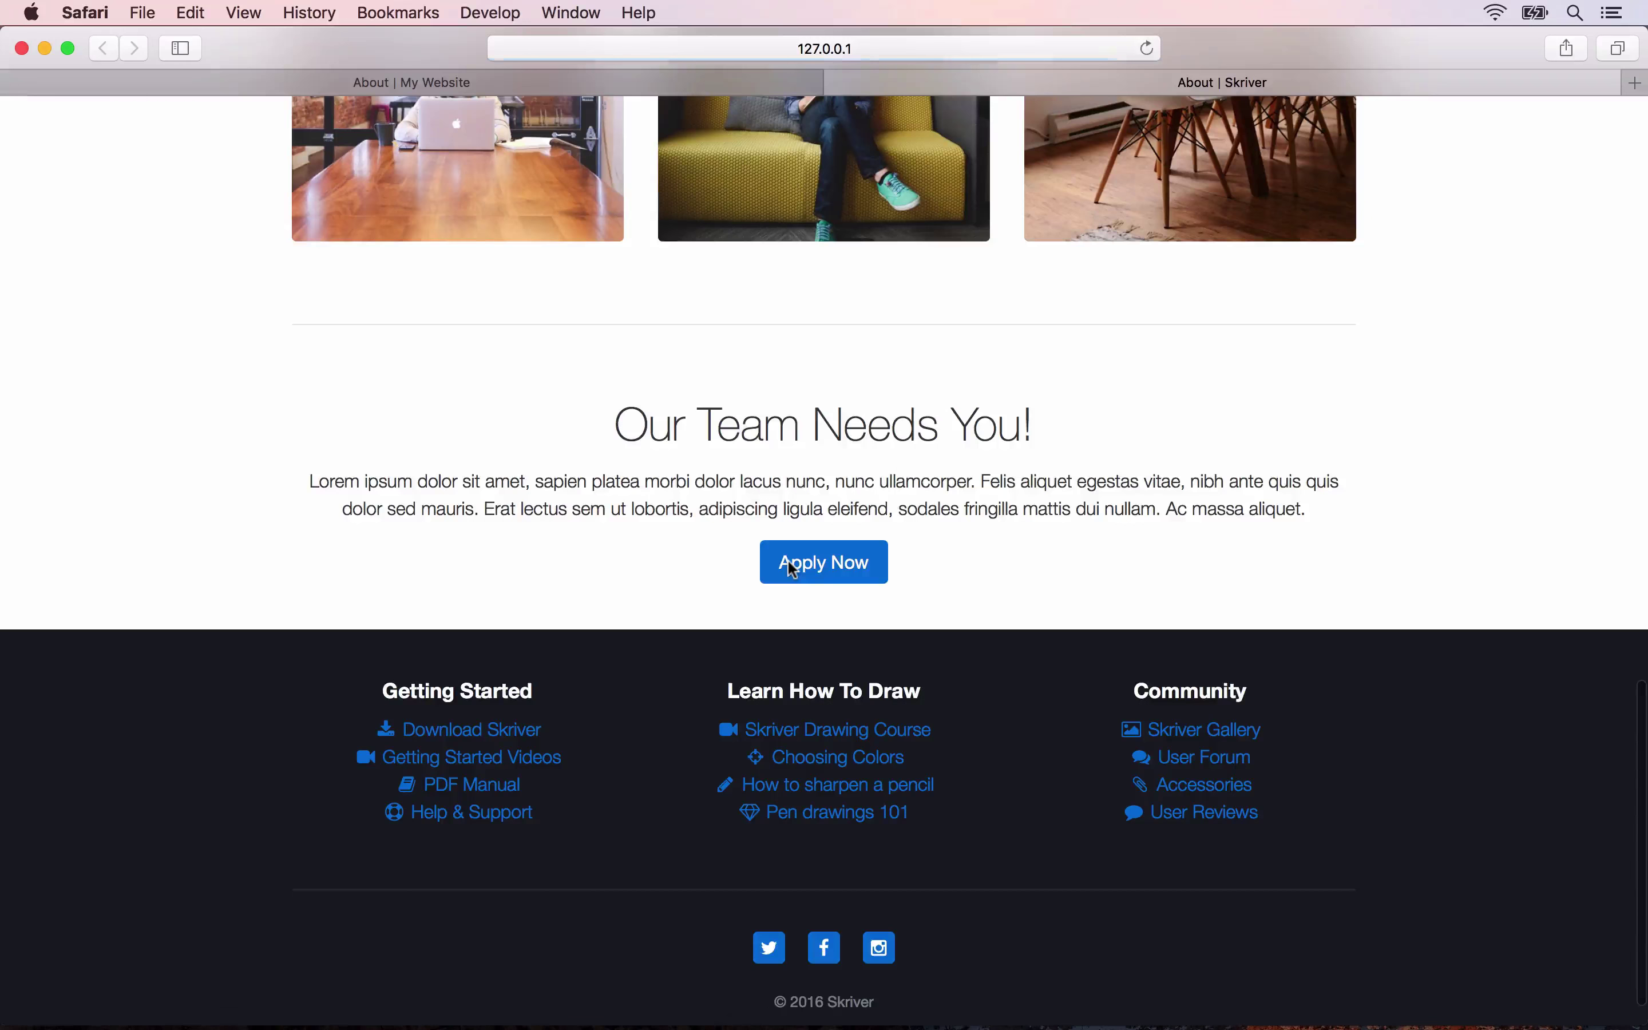
# Try the Apply Now button in the Safari preview of the About page and review the banner section.
pyautogui.click(792, 571)
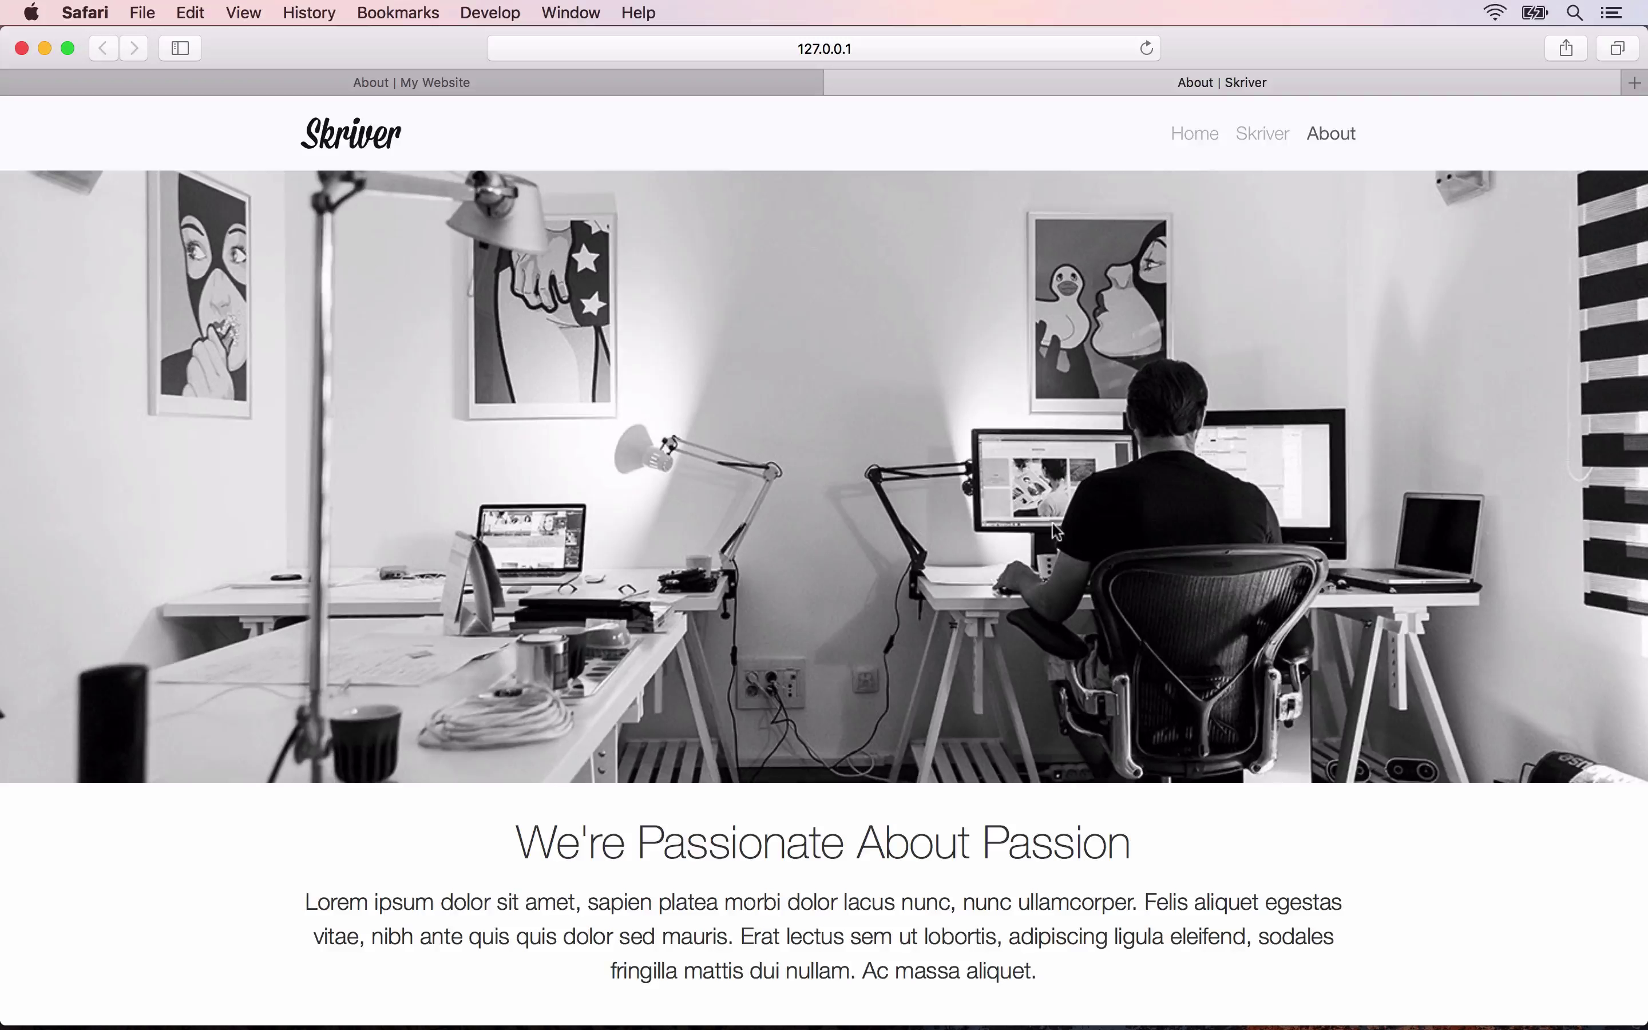
pyautogui.scroll(-2, 1321, 451)
pyautogui.scroll(2, 1355, 452)
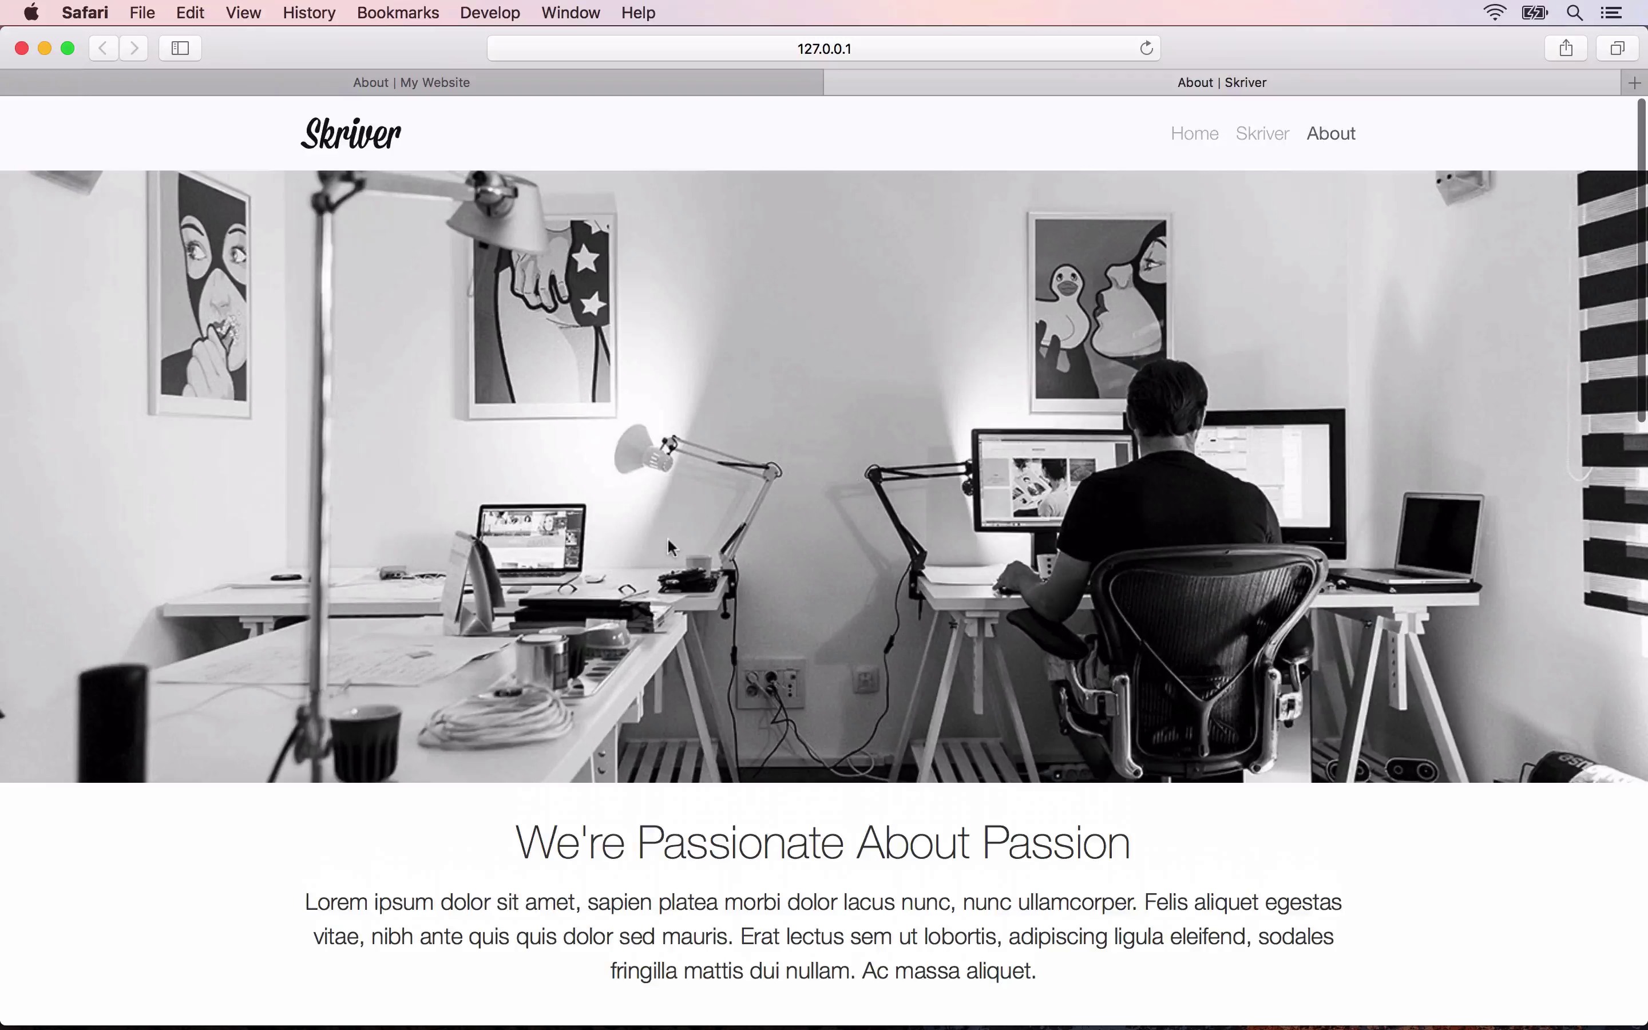
# Open the first photo under This Is Where We Work, browse through the gallery's images, and close the lightbox.
pyautogui.scroll(-5, 797, 772)
pyautogui.scroll(-7, 758, 684)
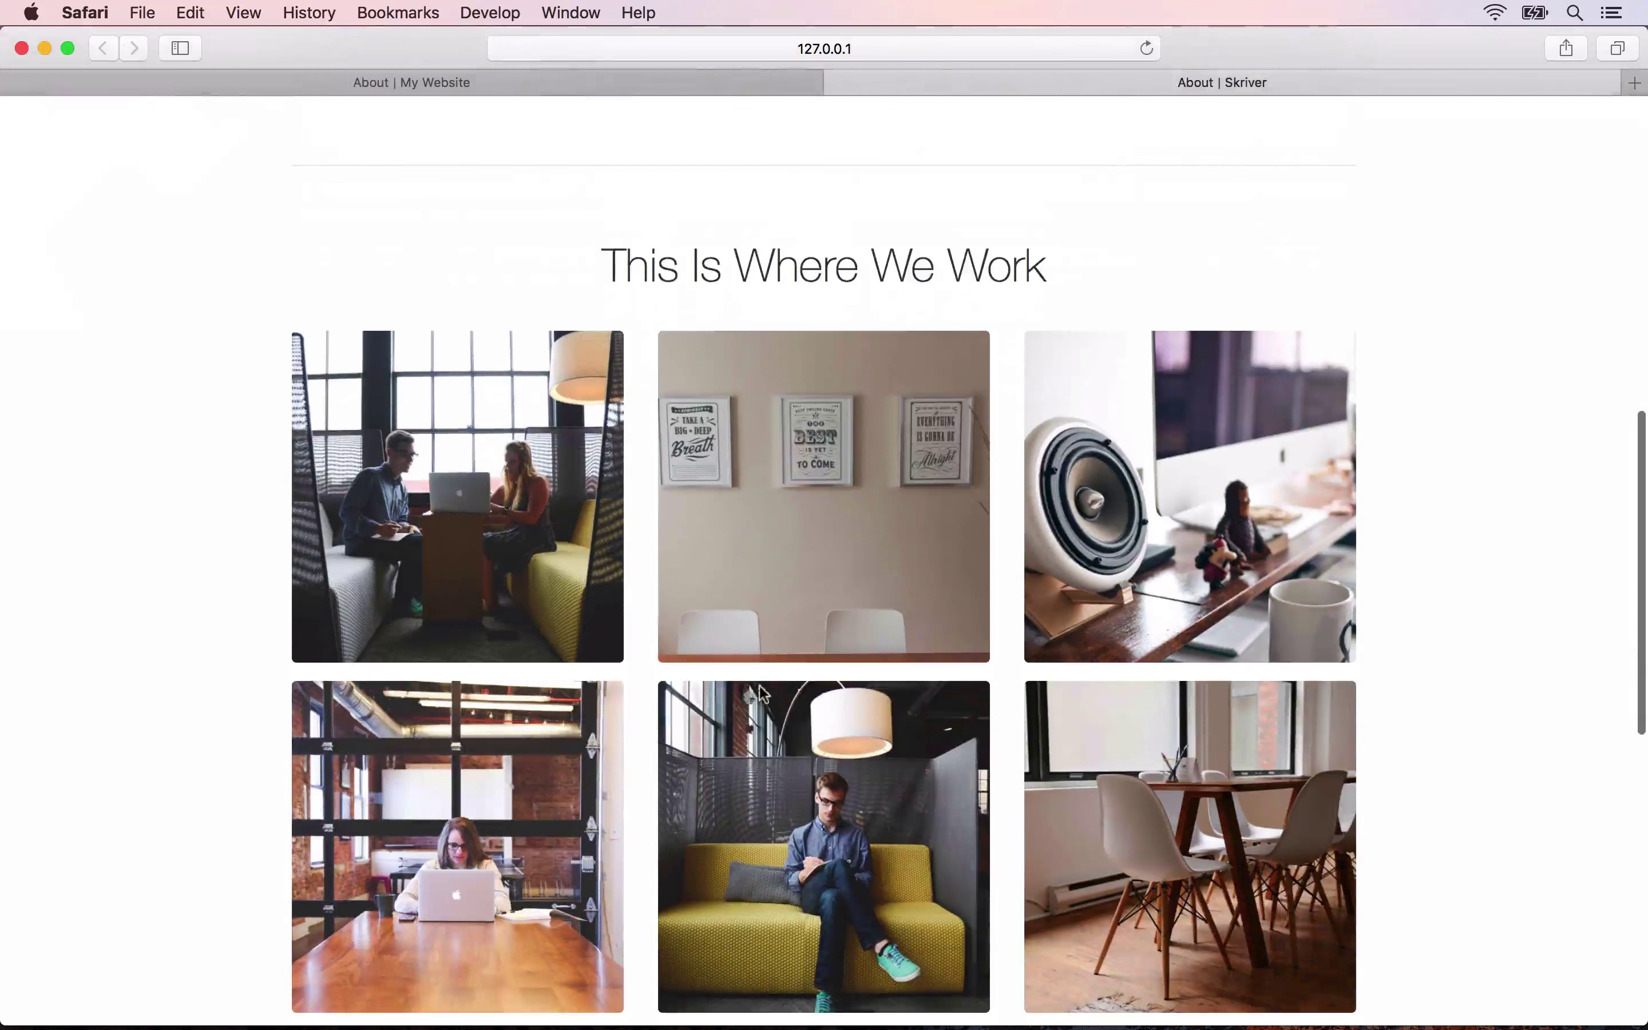
pyautogui.click(463, 443)
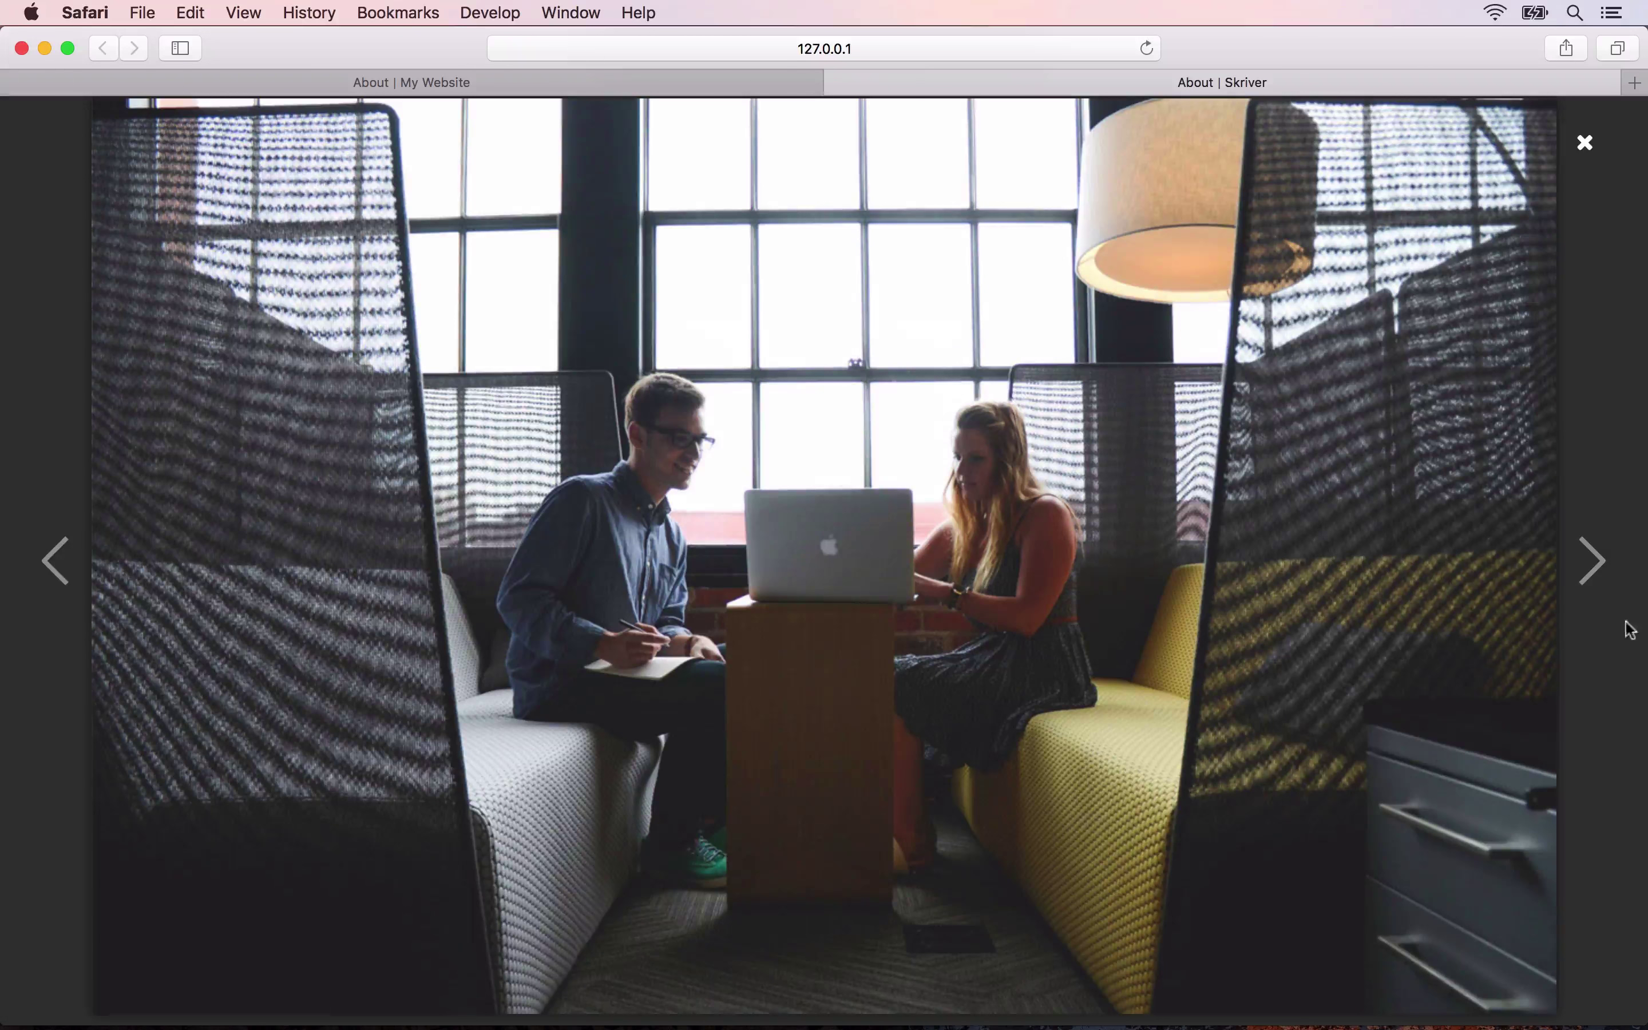
pyautogui.click(1606, 571)
pyautogui.click(1605, 572)
pyautogui.click(1605, 572)
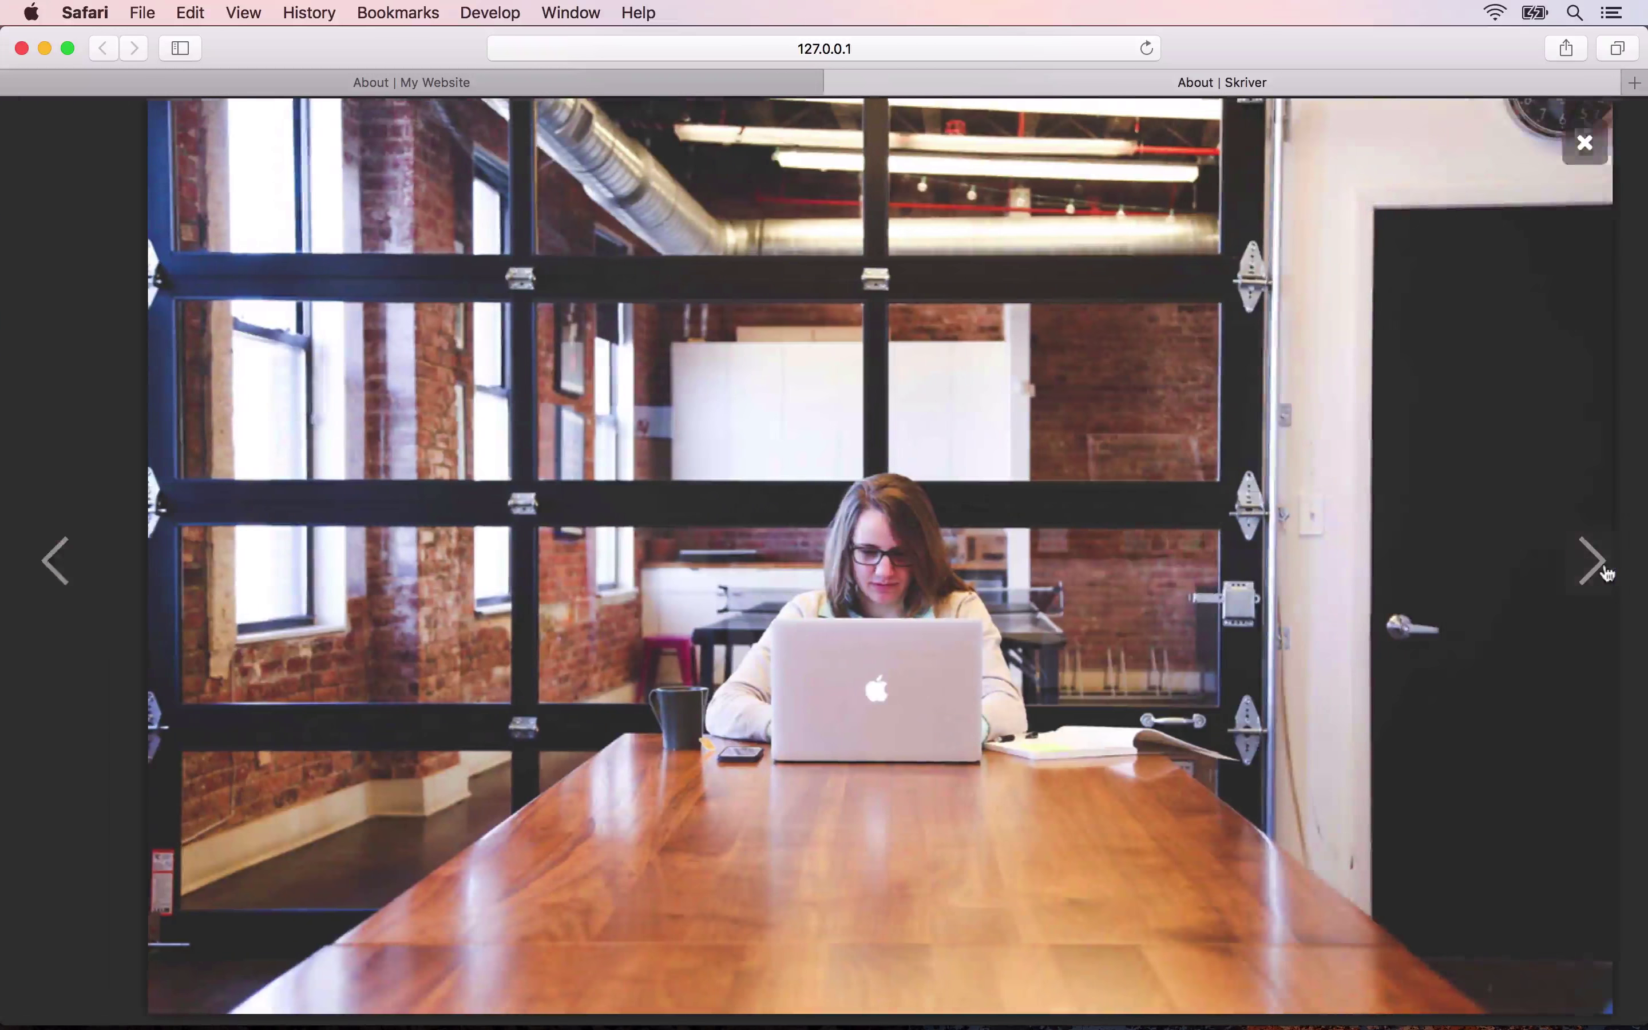
pyautogui.click(1606, 572)
pyautogui.click(1606, 572)
pyautogui.click(1569, 158)
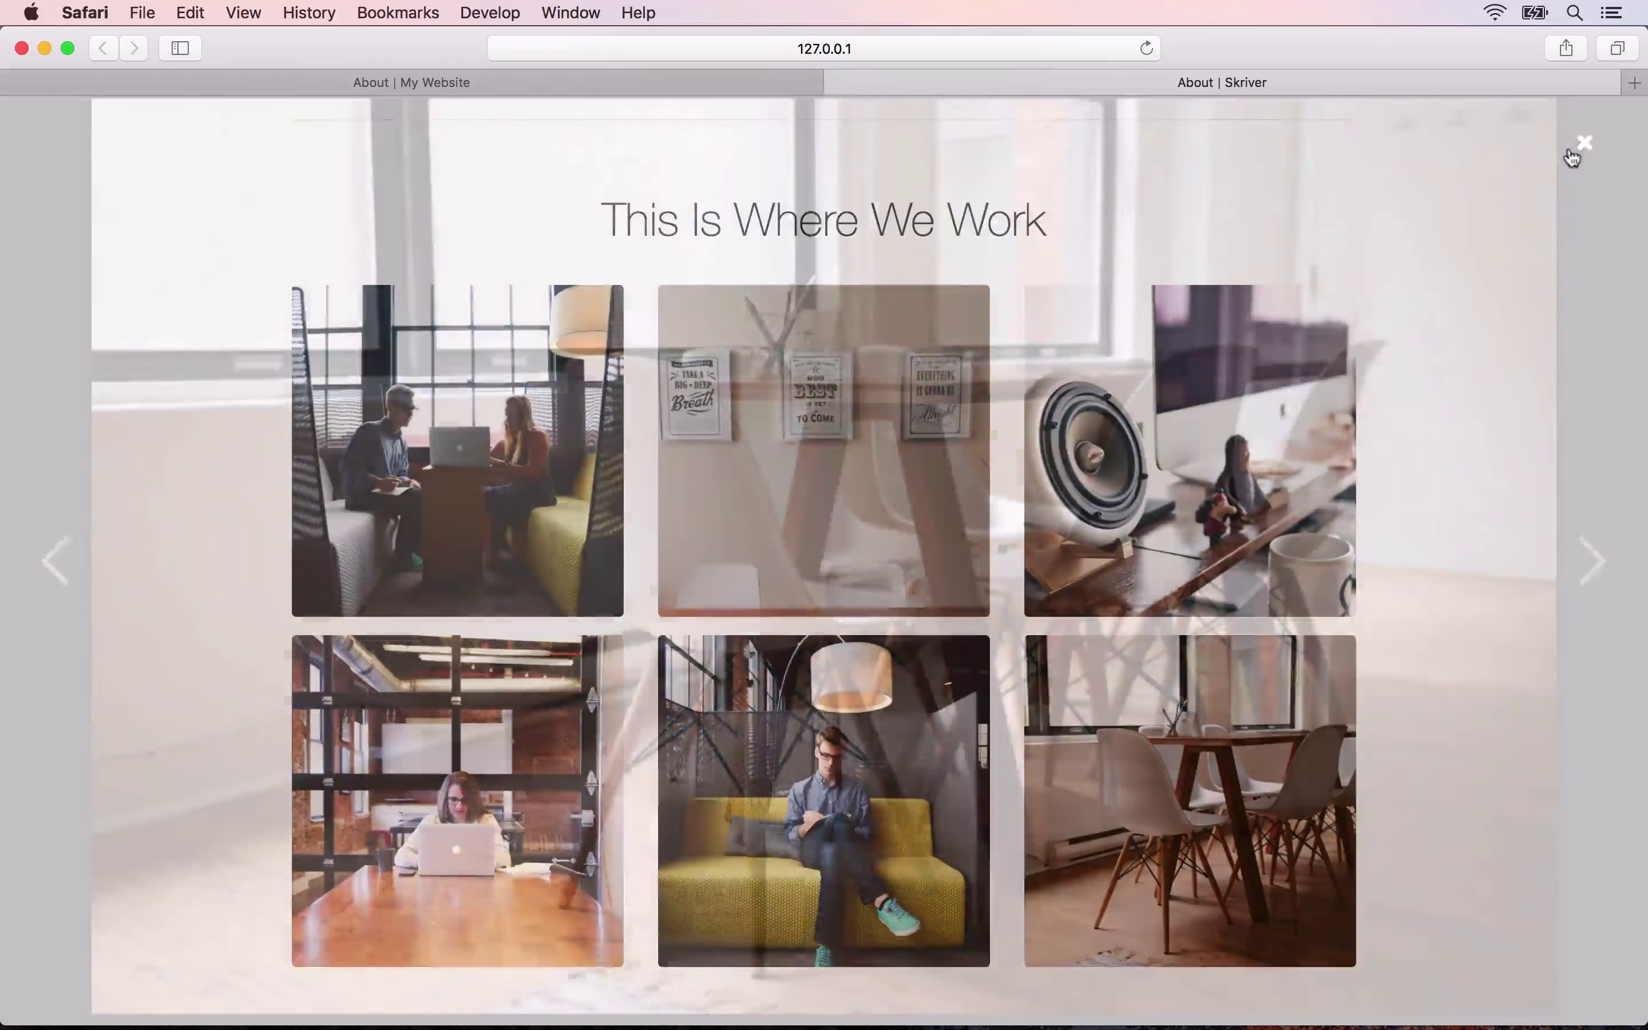
# Open the Apply Now popup in the Our Team Needs You! section and close it again.
pyautogui.scroll(-10, 1378, 475)
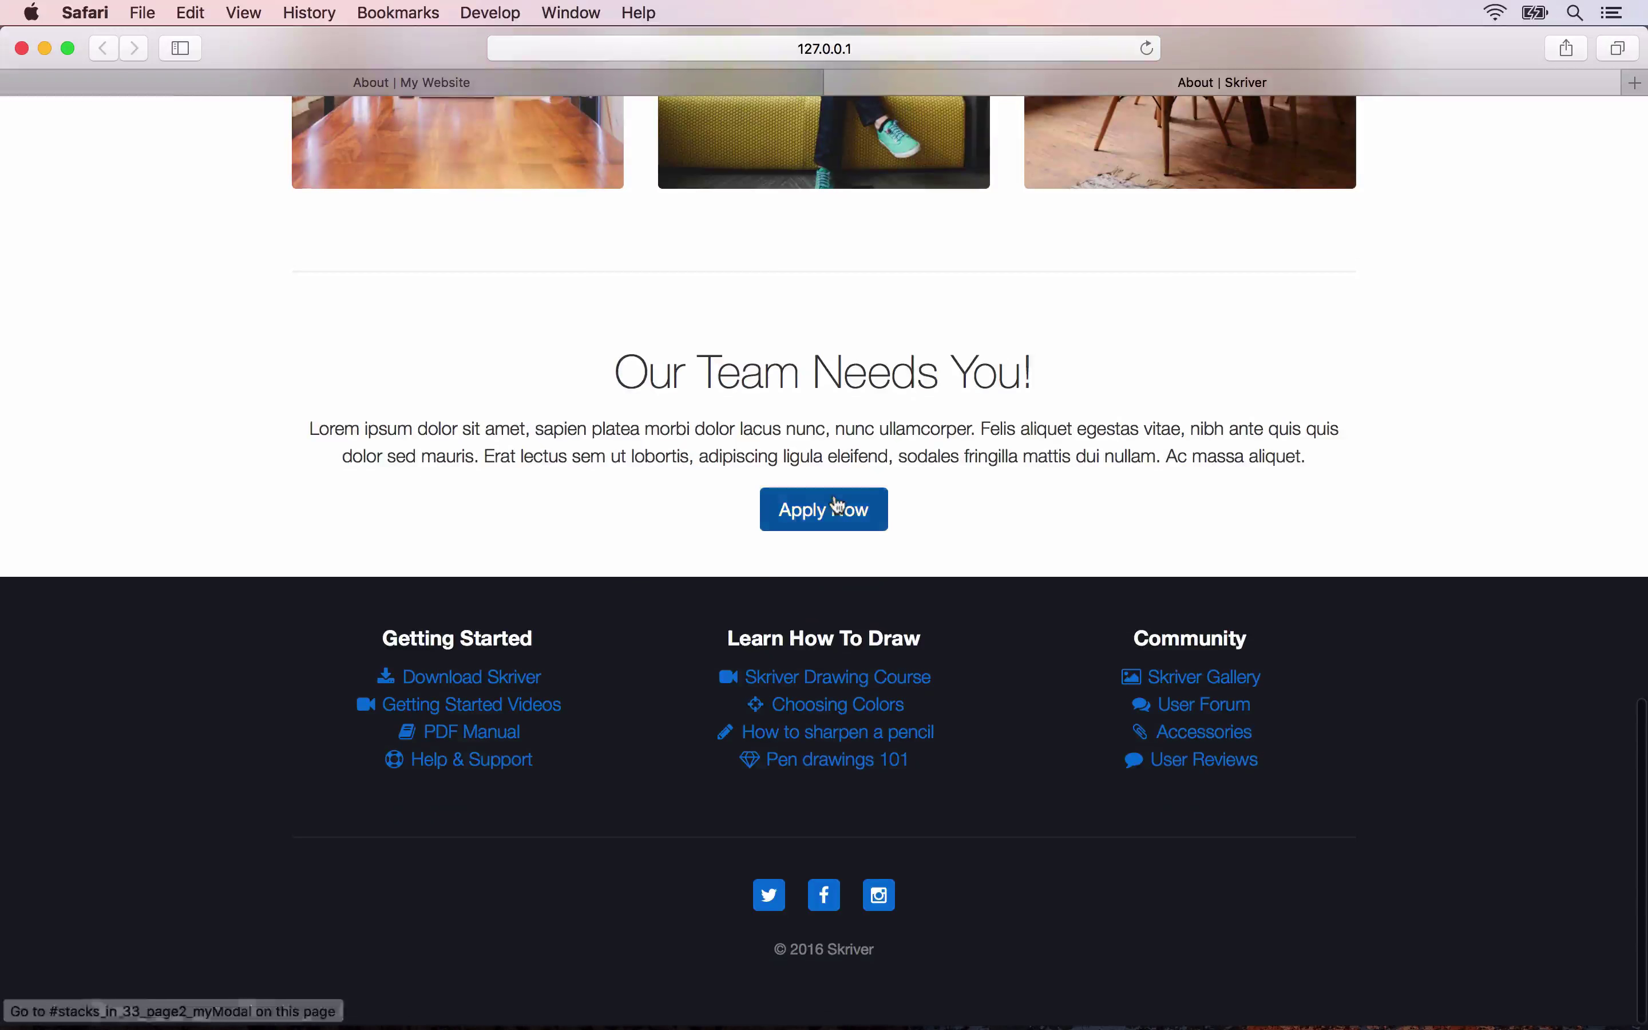
pyautogui.click(843, 511)
pyautogui.click(1151, 151)
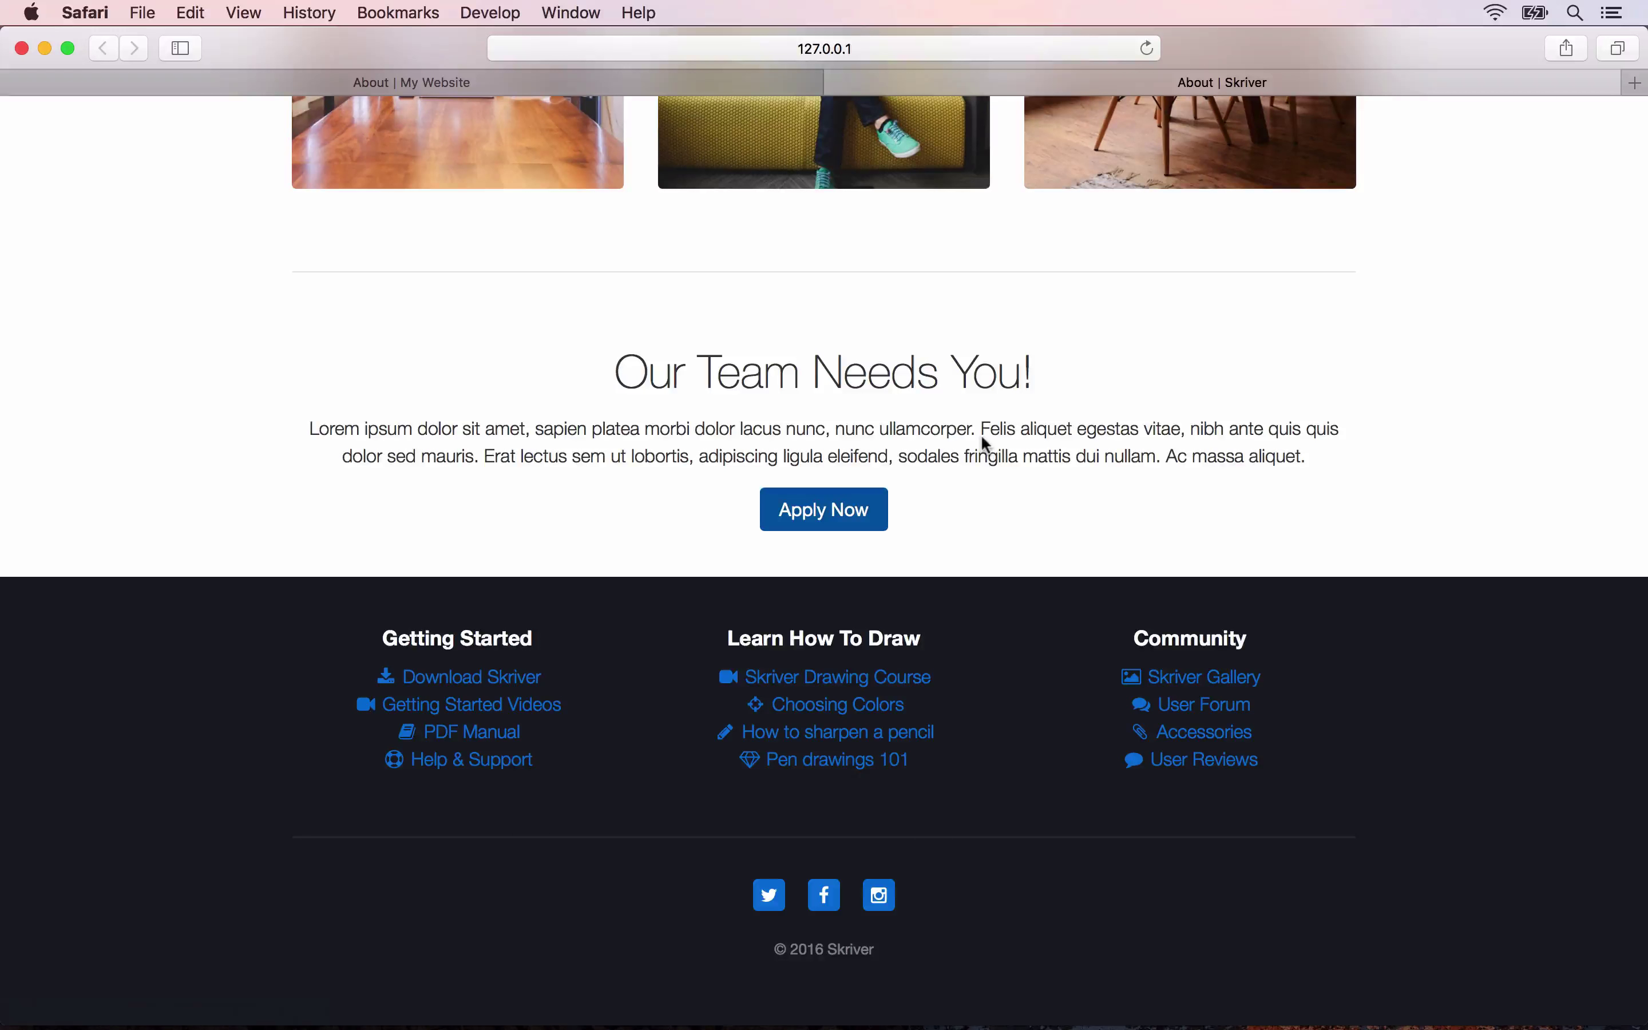
# Review the whole About page from banner to footer, and follow the Skriver link in the site navigation.
pyautogui.press('Home')
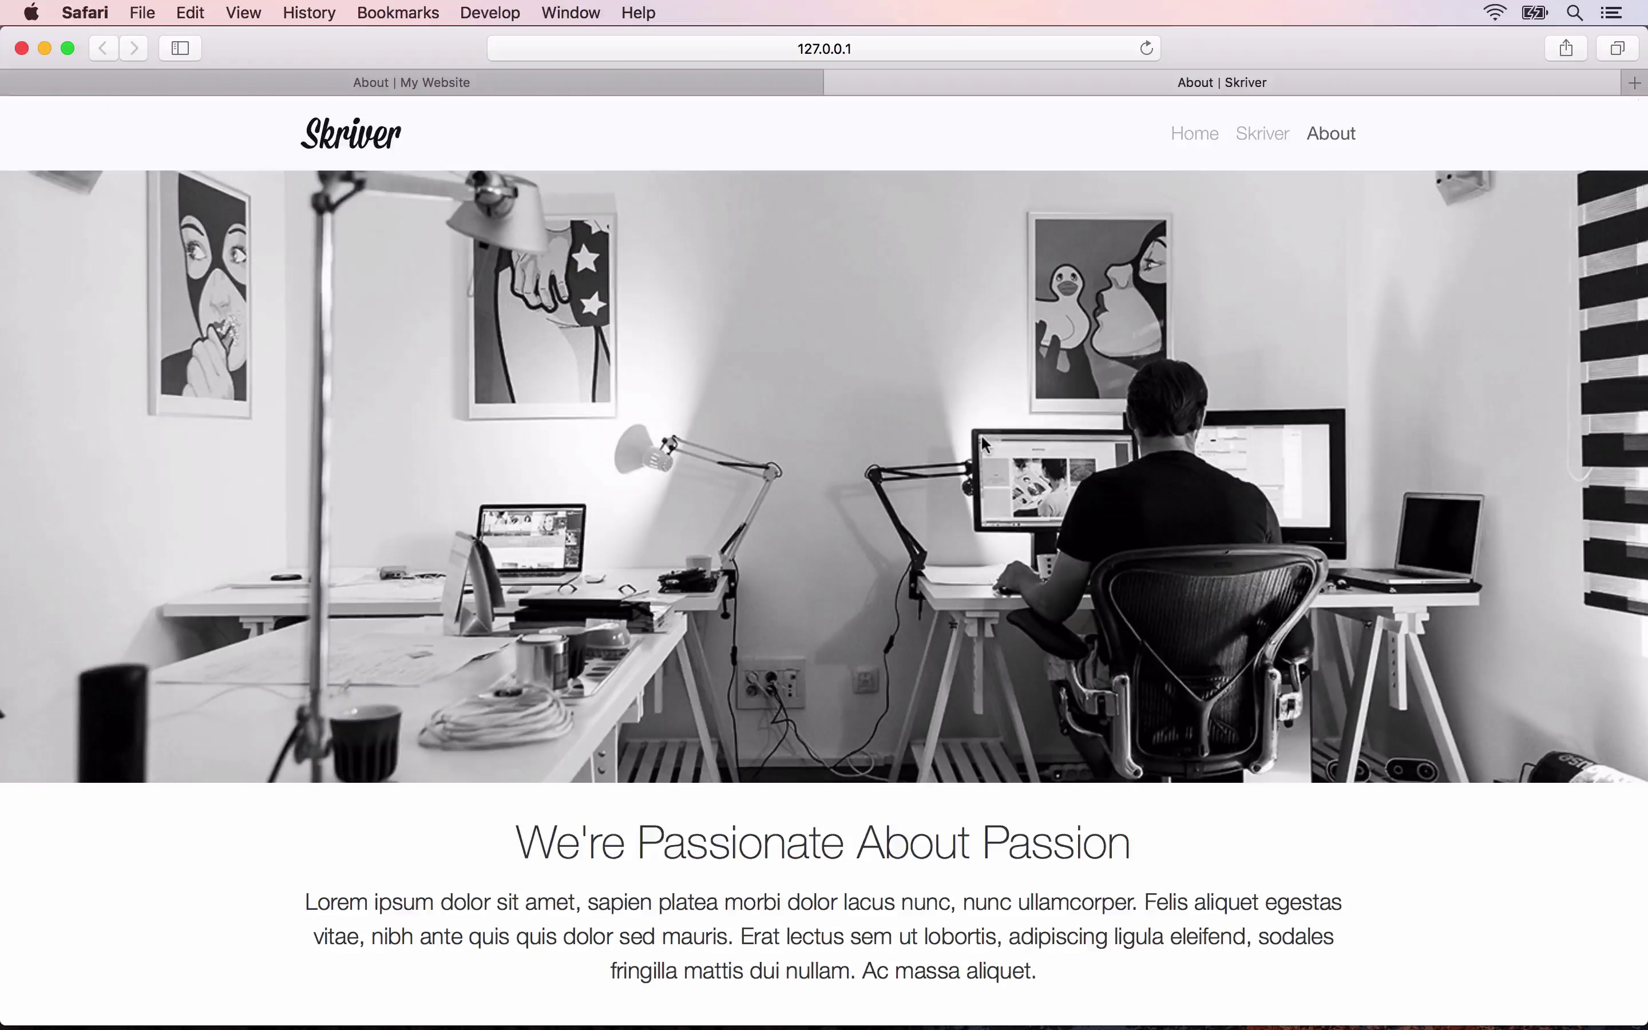
pyautogui.scroll(-12, 953, 713)
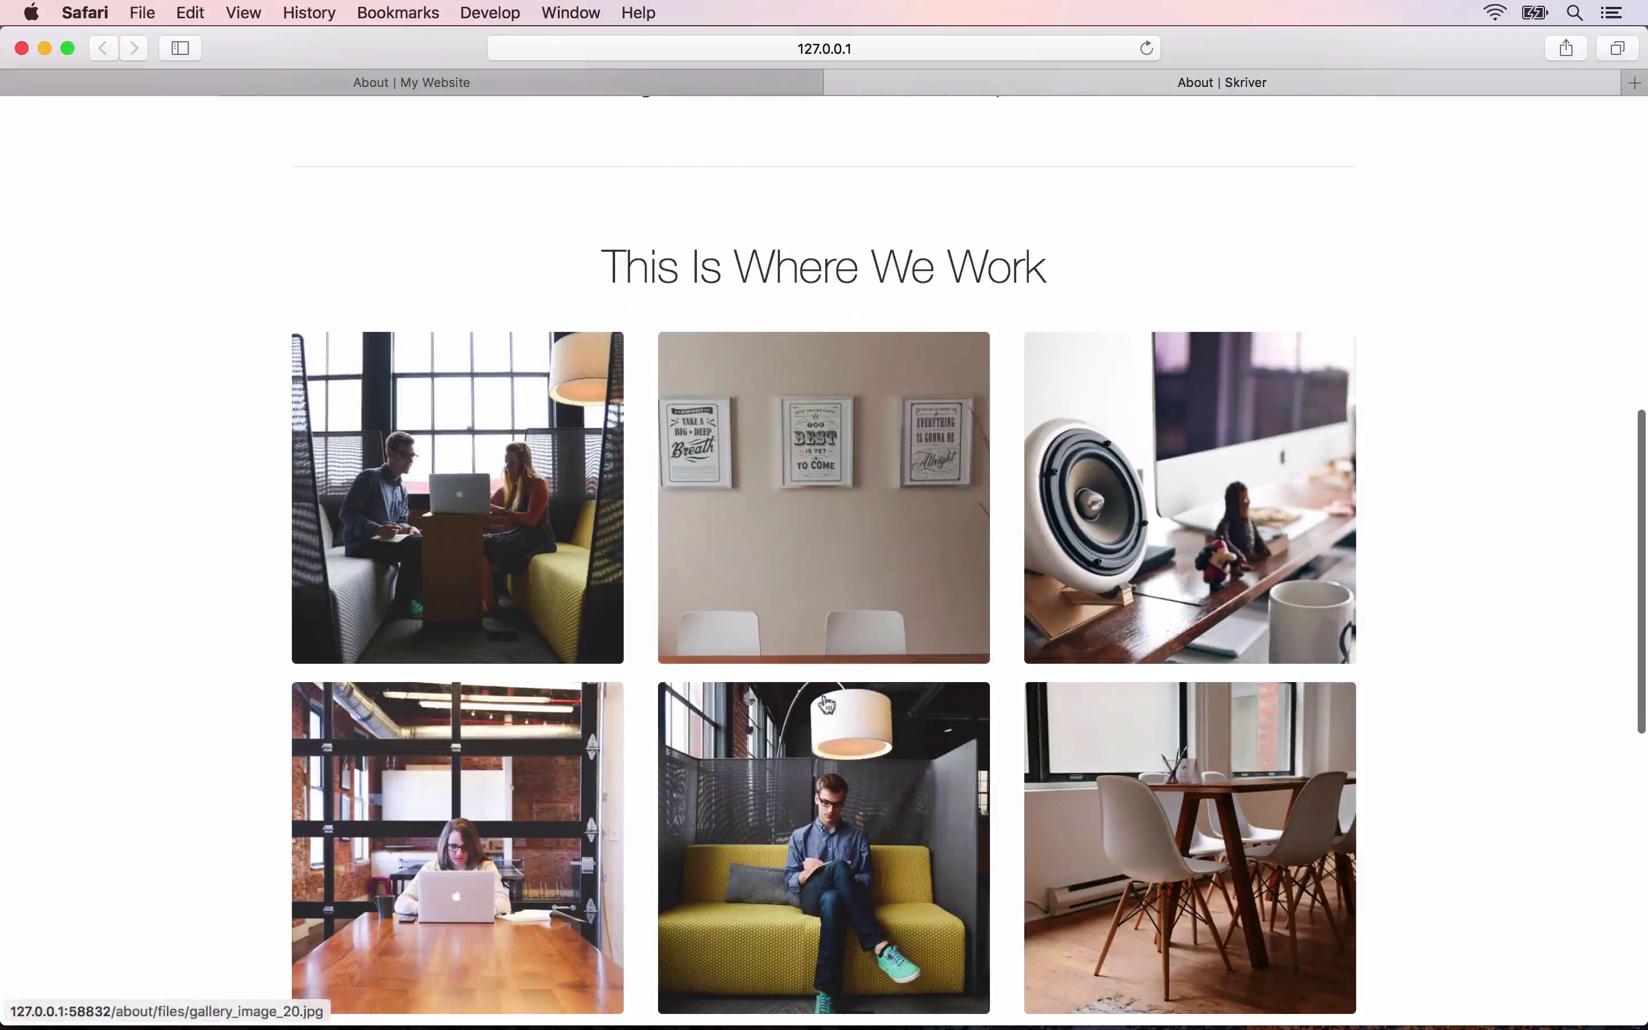
pyautogui.scroll(-8, 827, 705)
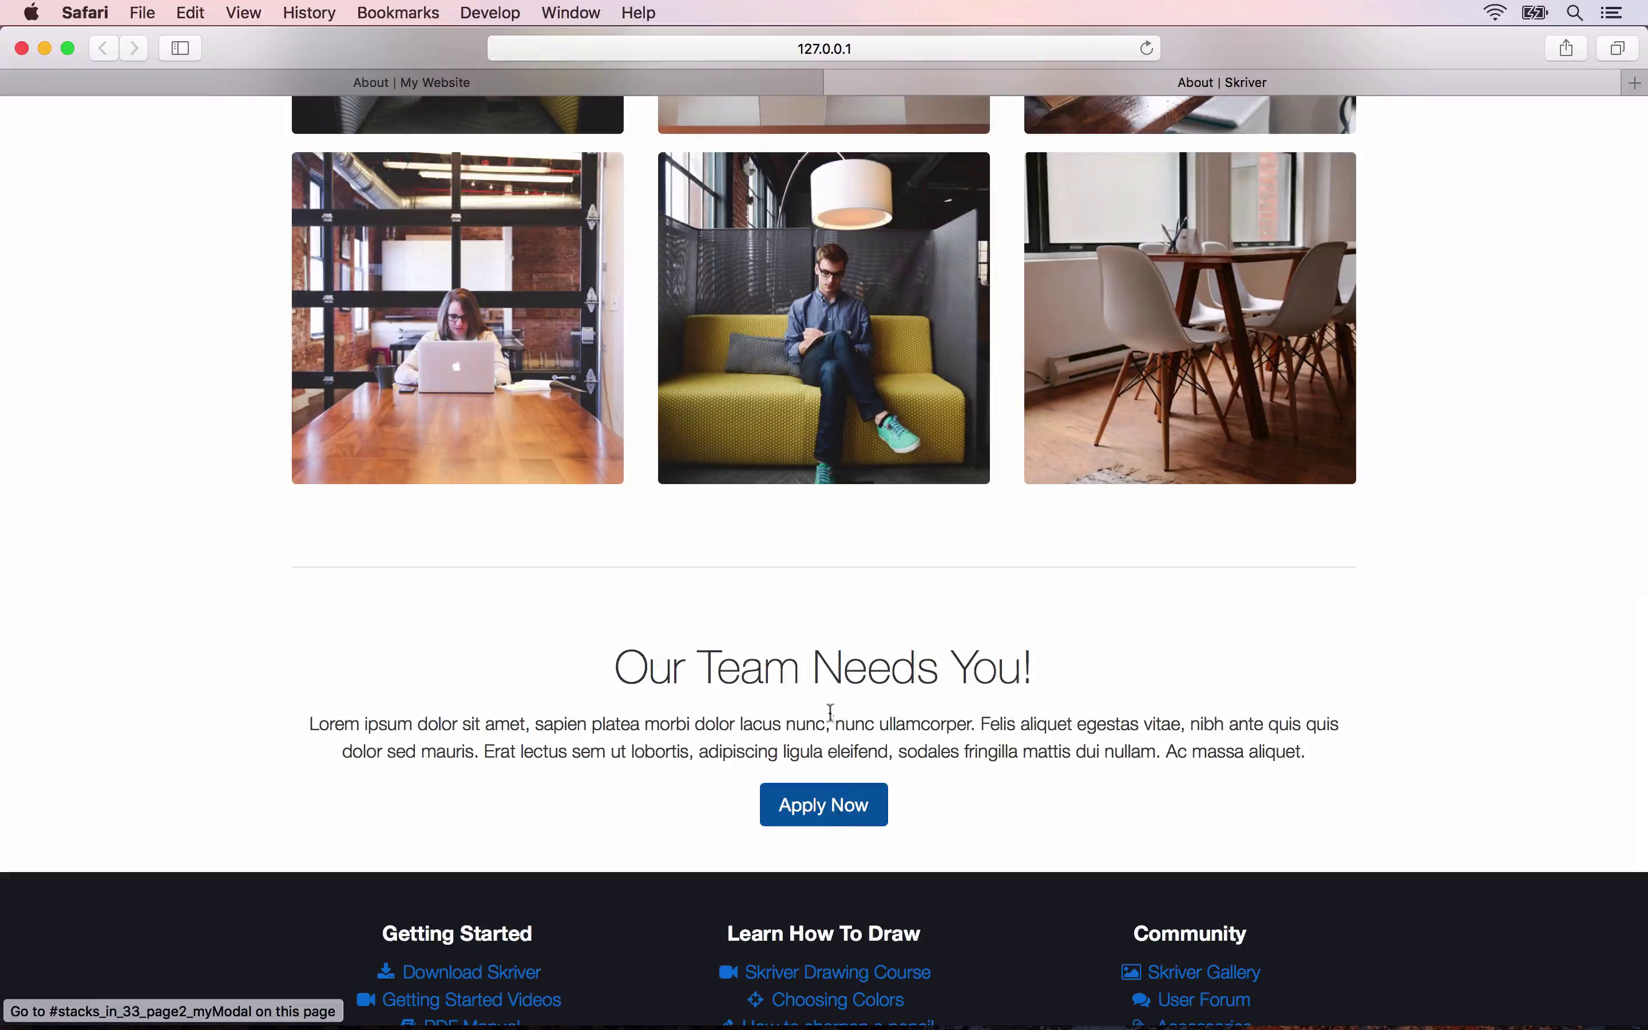
pyautogui.scroll(-3, 792, 547)
pyautogui.scroll(15, 792, 547)
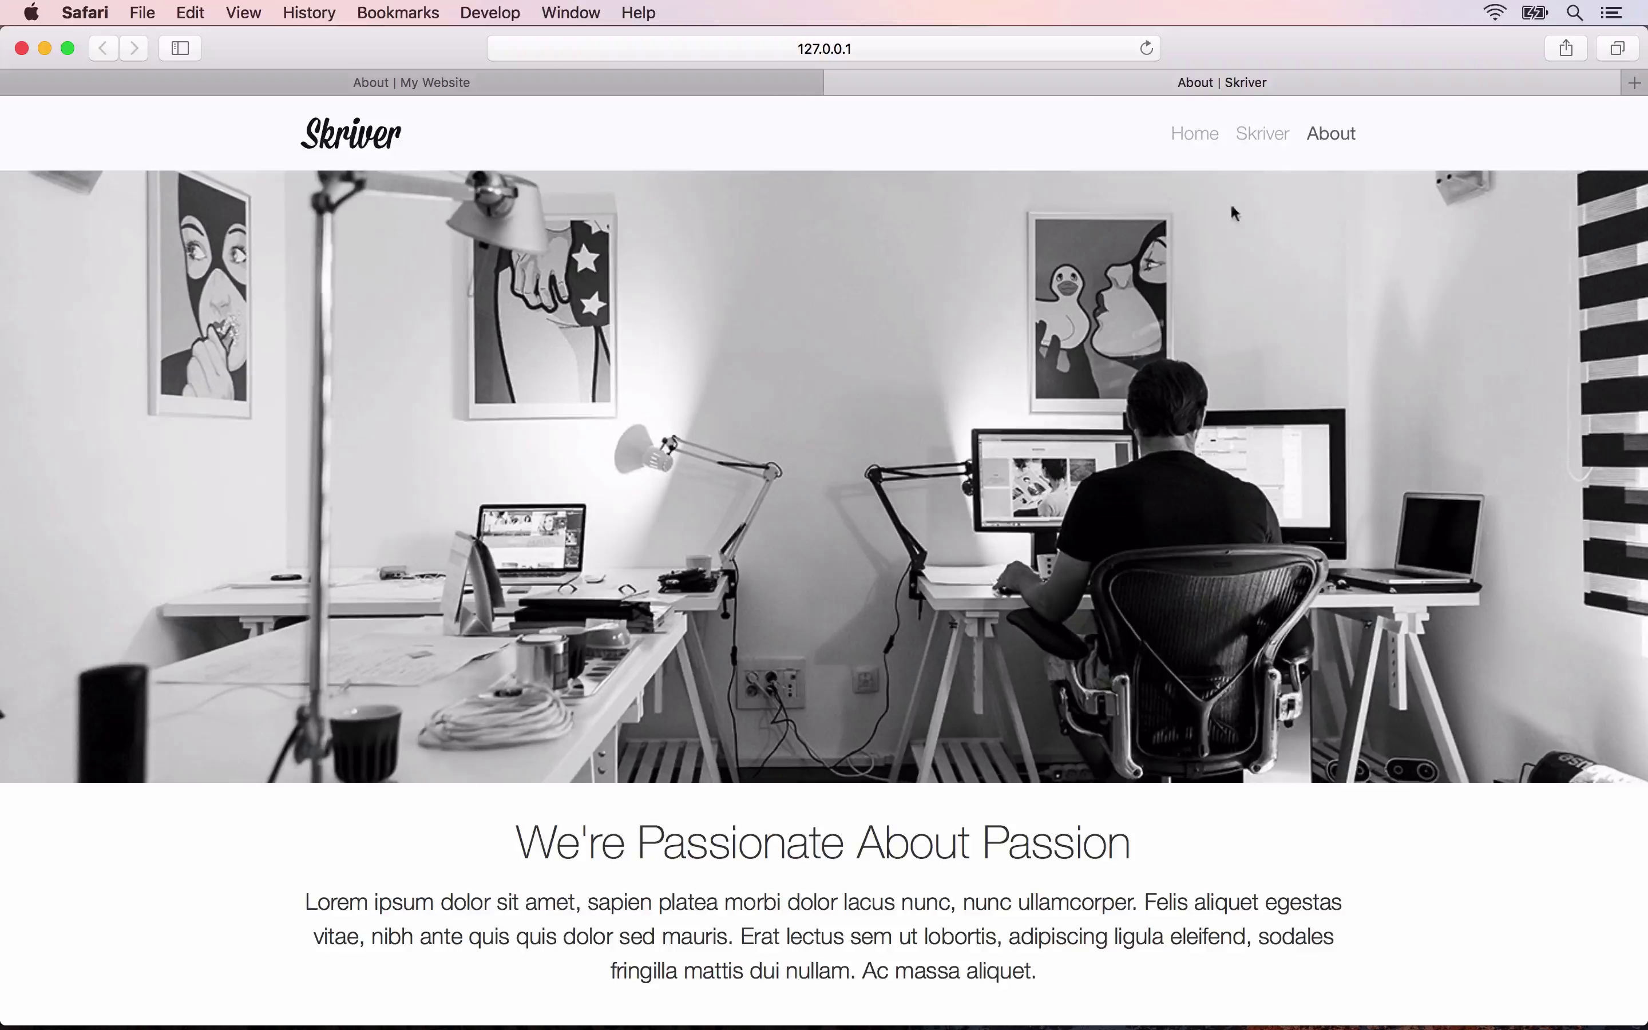
pyautogui.click(1261, 135)
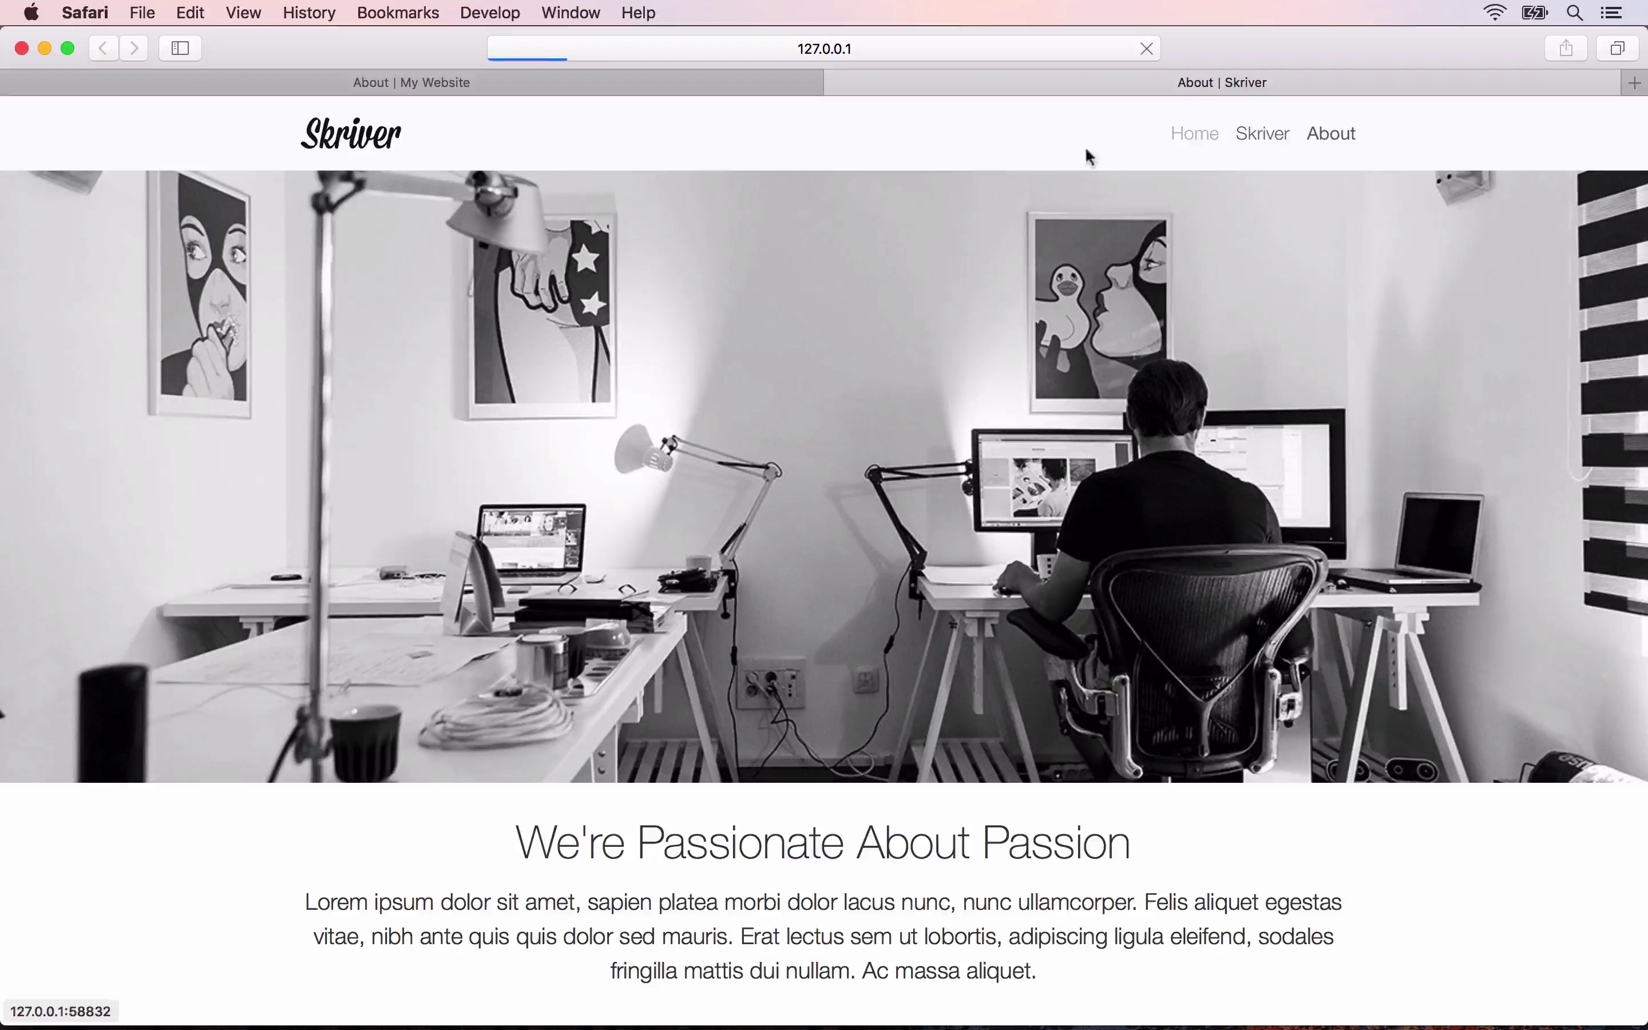